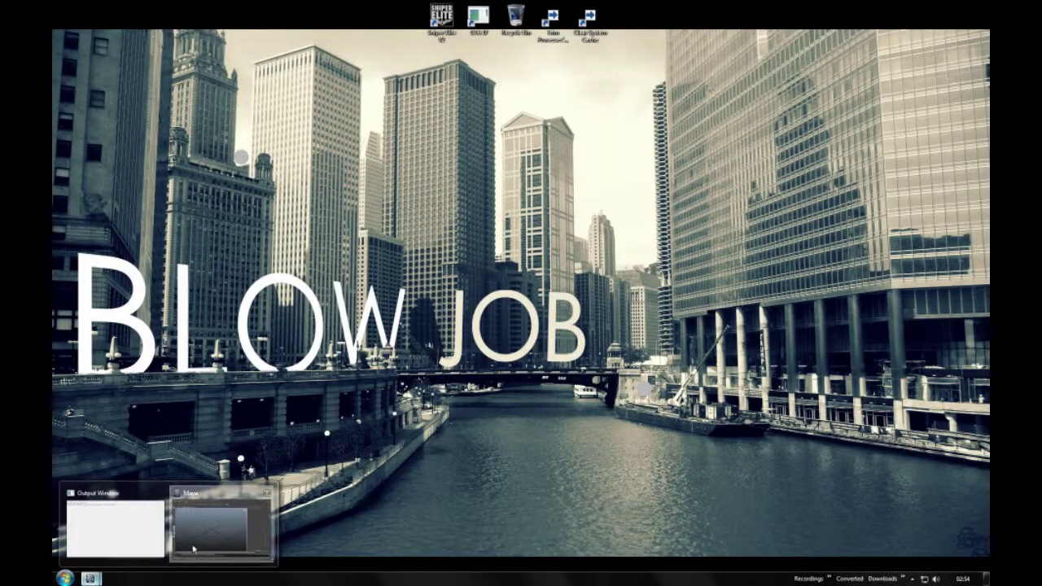
# Restore the Maya window and create a polygon sphere at the grid origin
pyautogui.click(228, 525)
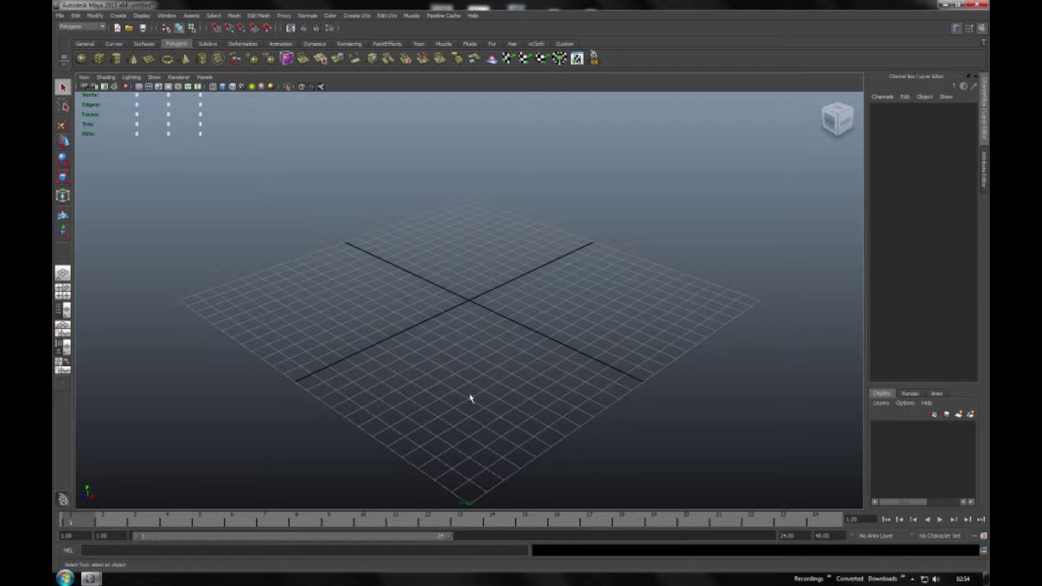
pyautogui.click(82, 59)
# Frame and smooth-shade the sphere, then set its axis and height subdivisions to 50
pyautogui.press('f')
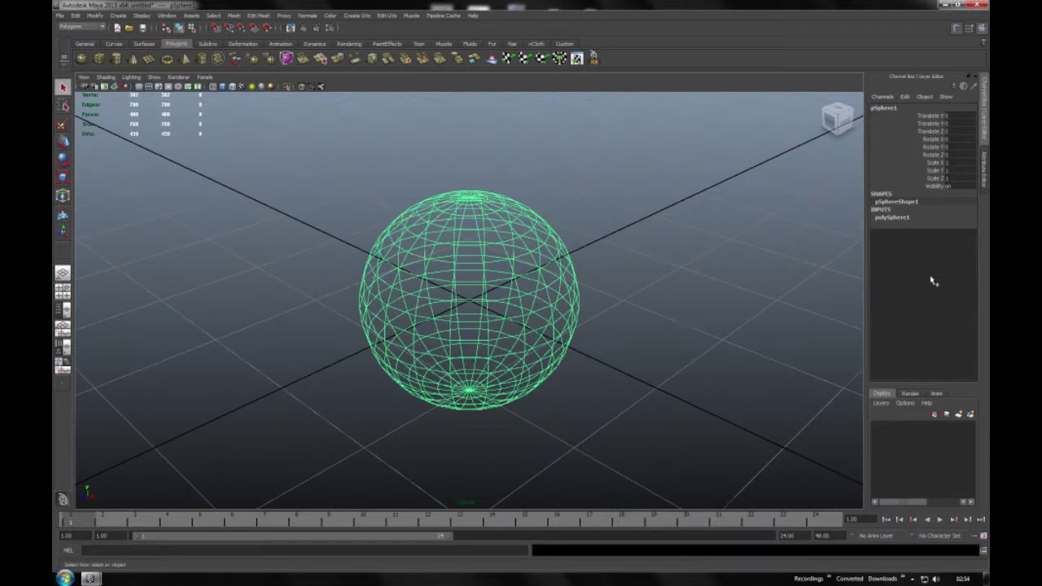
pyautogui.press('5')
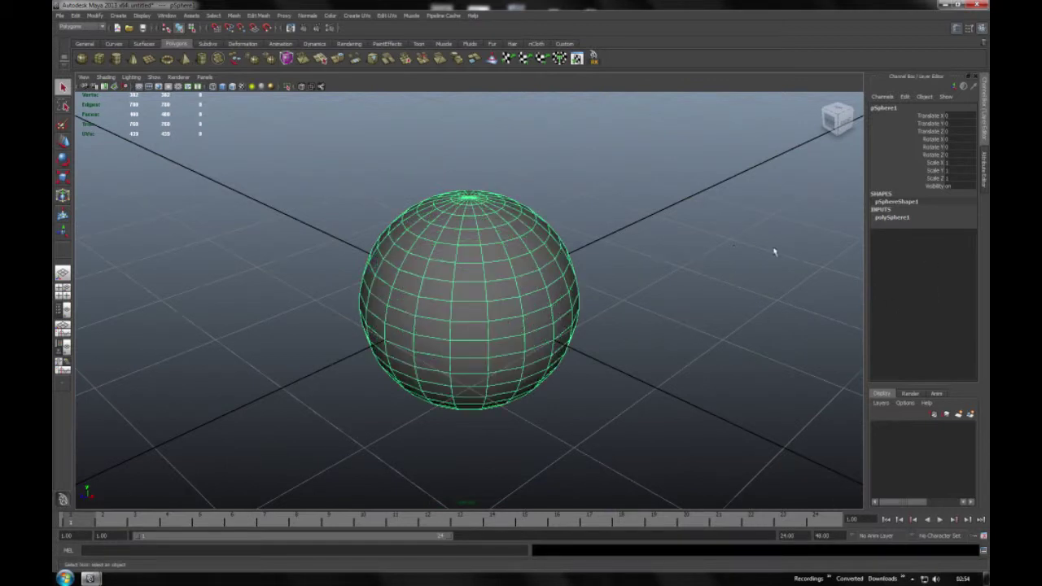
pyautogui.click(895, 218)
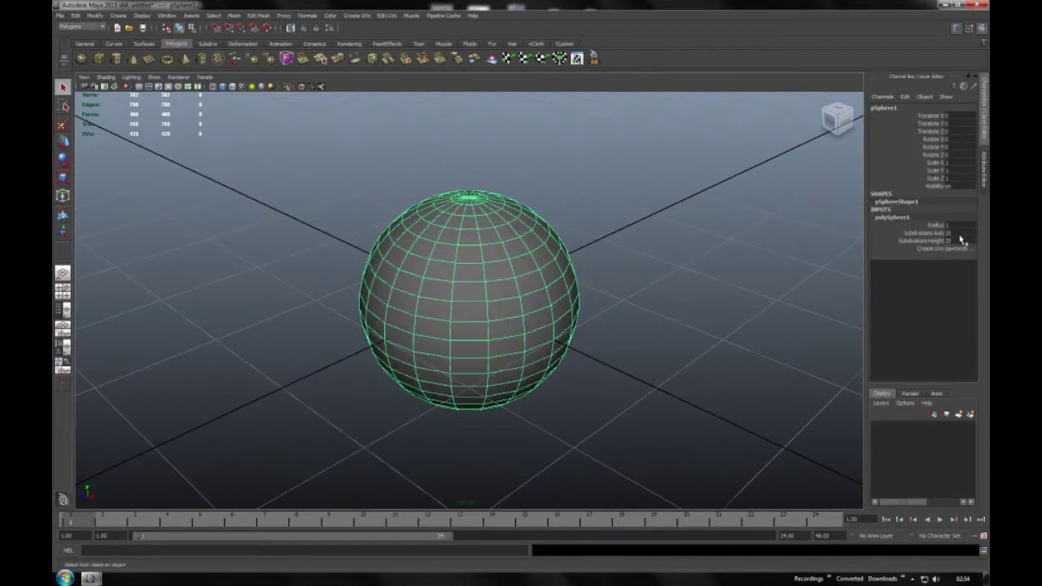
pyautogui.moveTo(958, 236); pyautogui.dragTo(958, 242)
pyautogui.write('50')
pyautogui.press('Return')
# Switch to face mode and marquee-select the faces of the sphere's upper half
pyautogui.keyDown('alt'); pyautogui.moveTo(547, 267); pyautogui.dragTo(581, 249); pyautogui.keyUp('alt')
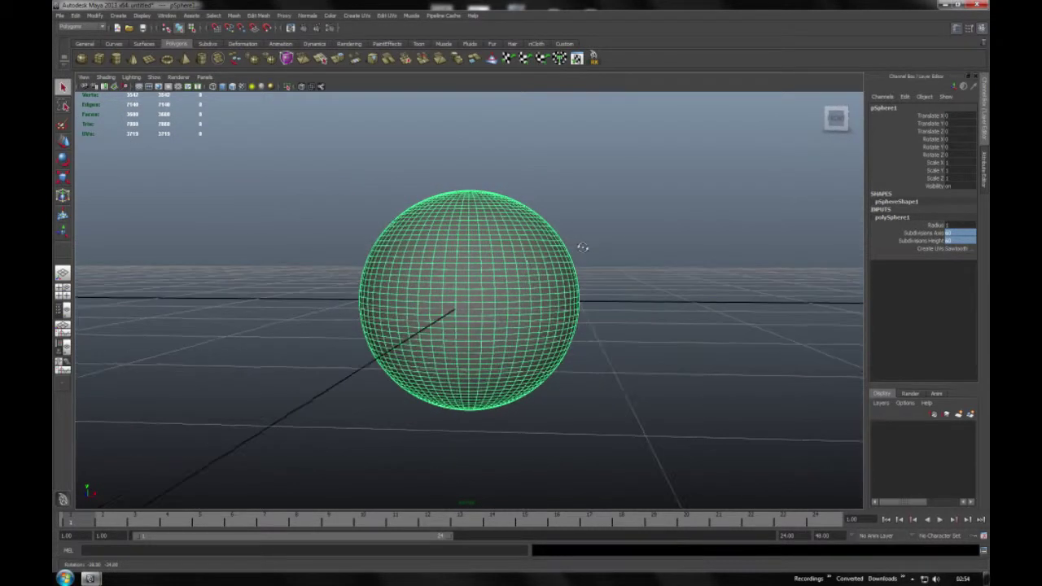
pyautogui.rightClick(507, 257)
pyautogui.click(507, 280)
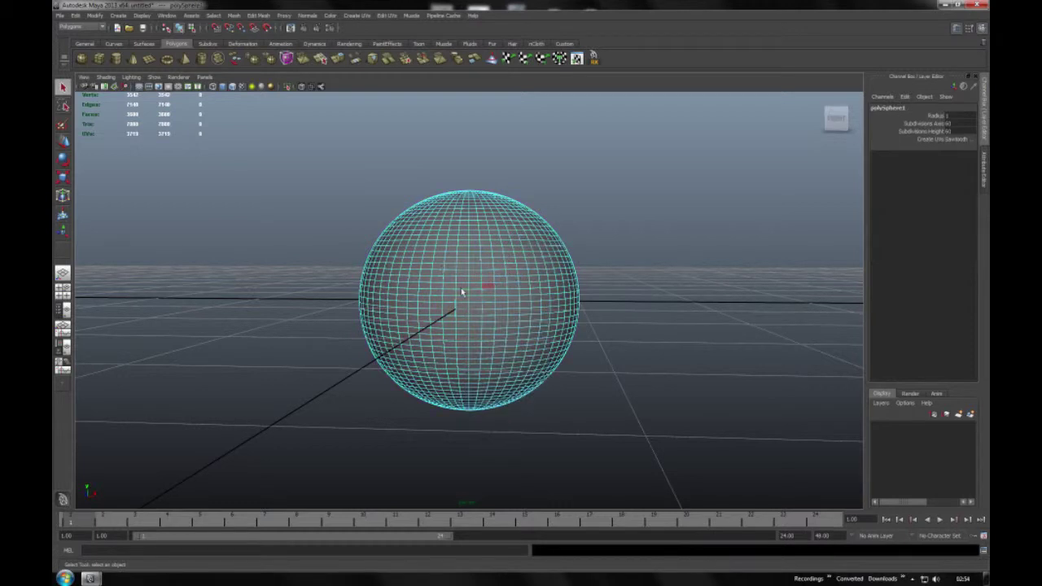
pyautogui.keyDown('alt'); pyautogui.moveTo(460, 287); pyautogui.dragTo(468, 285); pyautogui.keyUp('alt')
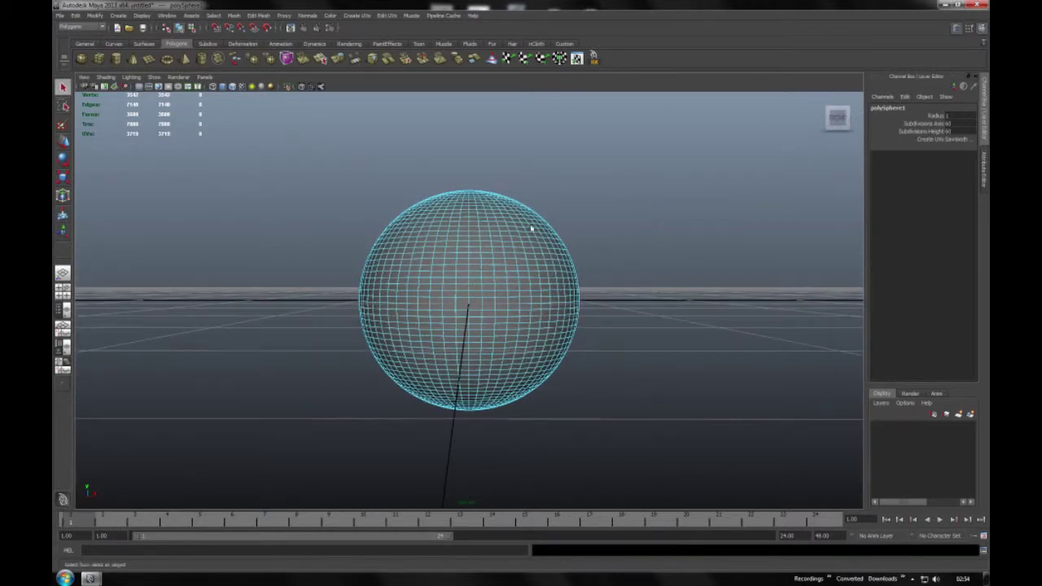
pyautogui.moveTo(342, 175); pyautogui.dragTo(612, 304)
pyautogui.keyDown('alt'); pyautogui.moveTo(685, 249); pyautogui.dragTo(511, 244); pyautogui.keyUp('alt')
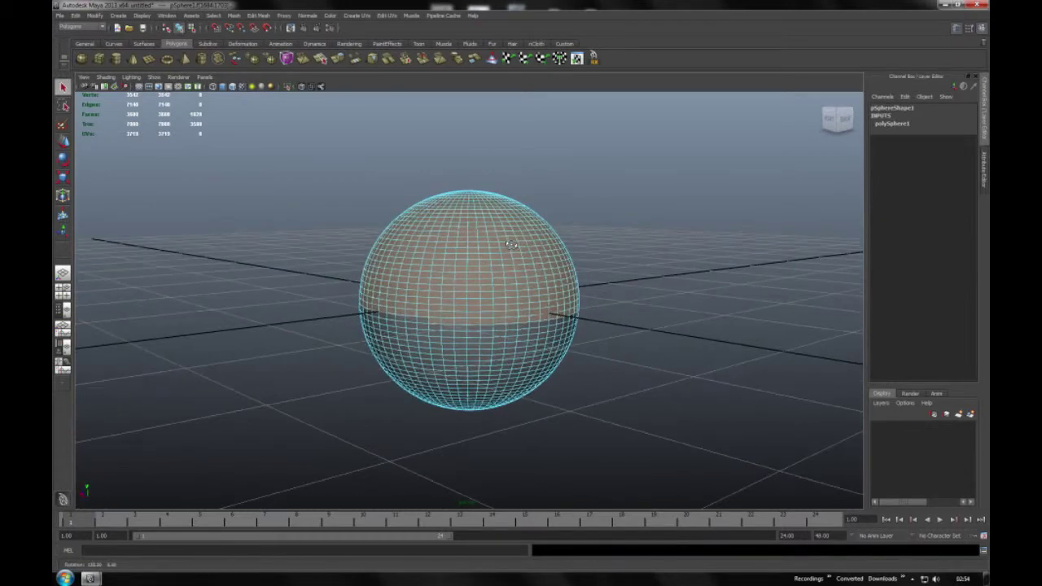
pyautogui.press('space')
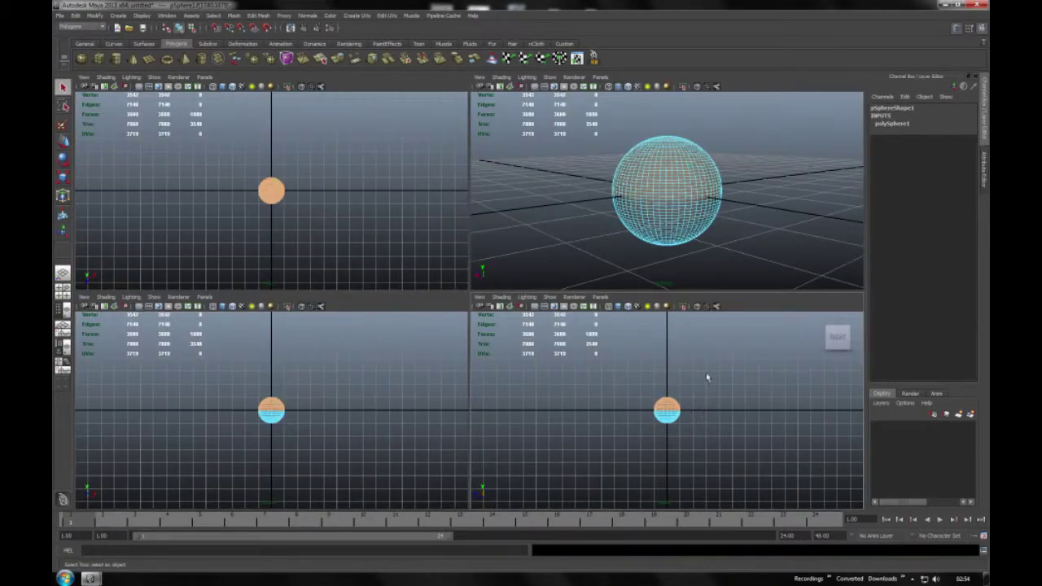
# Extract the selected upper-half faces into a separate mesh, polySurface2
pyautogui.press('space')
pyautogui.moveTo(740, 209)
pyautogui.keyDown('alt'); pyautogui.mouseDown()
pyautogui.moveTo(525, 214)
pyautogui.moveTo(495, 182)
pyautogui.moveTo(333, 210)
pyautogui.moveTo(458, 223)
pyautogui.moveTo(275, 4)
pyautogui.mouseUp(); pyautogui.keyUp('alt')
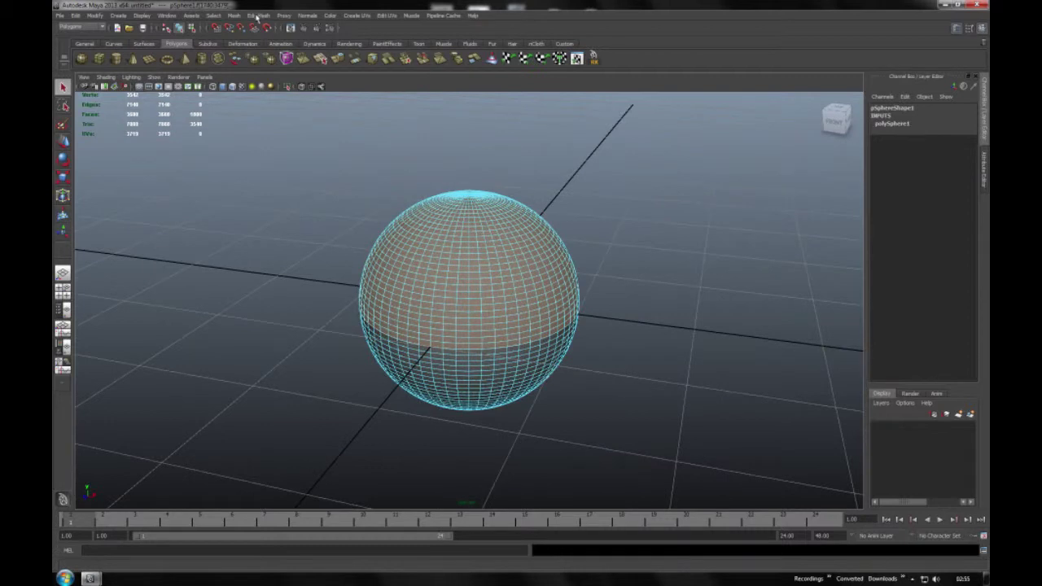
pyautogui.click(258, 16)
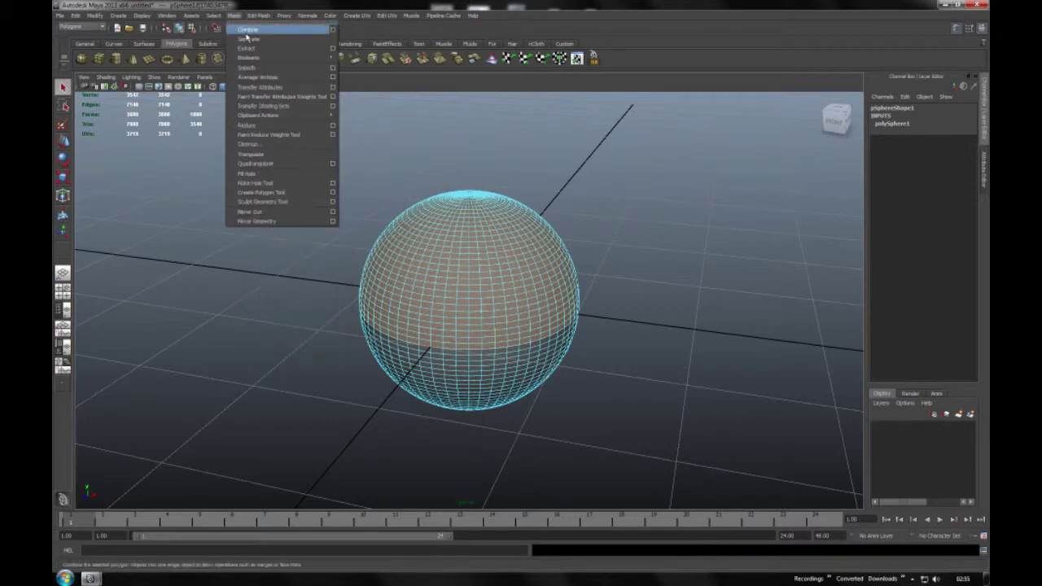
pyautogui.click(248, 51)
# Select the extracted upper hemisphere with the Move tool and nudge it upward
pyautogui.press('t')
pyautogui.keyDown('alt'); pyautogui.moveTo(619, 326); pyautogui.dragTo(724, 319); pyautogui.keyUp('alt')
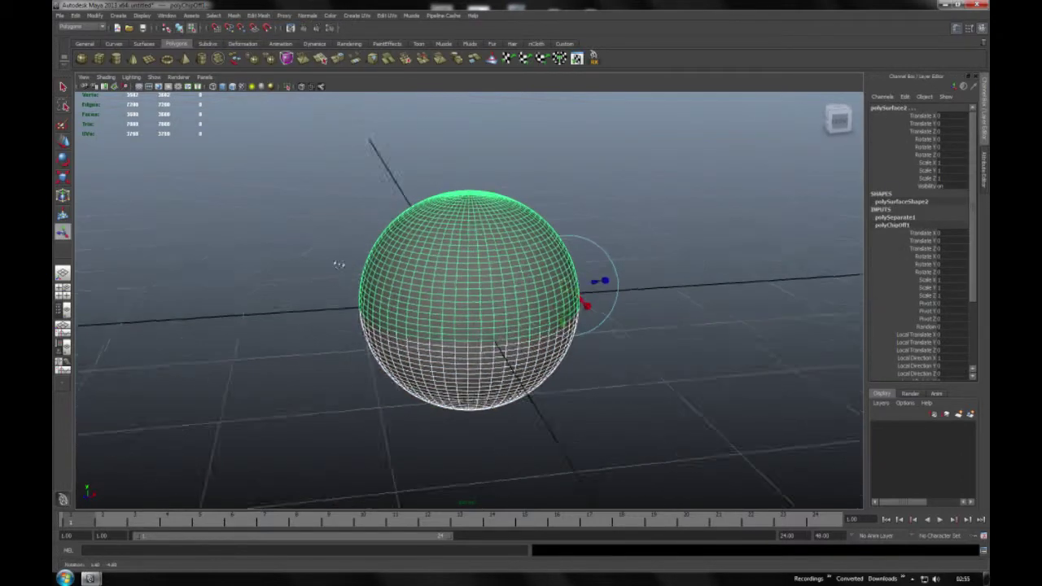
pyautogui.click(649, 318)
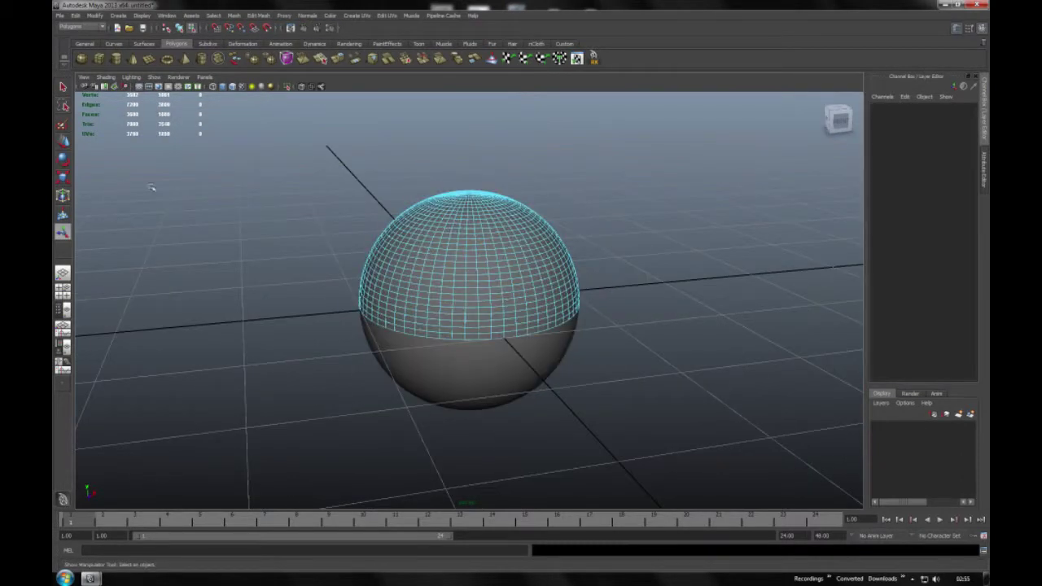
pyautogui.moveTo(504, 265); pyautogui.dragTo(492, 259, button='right')
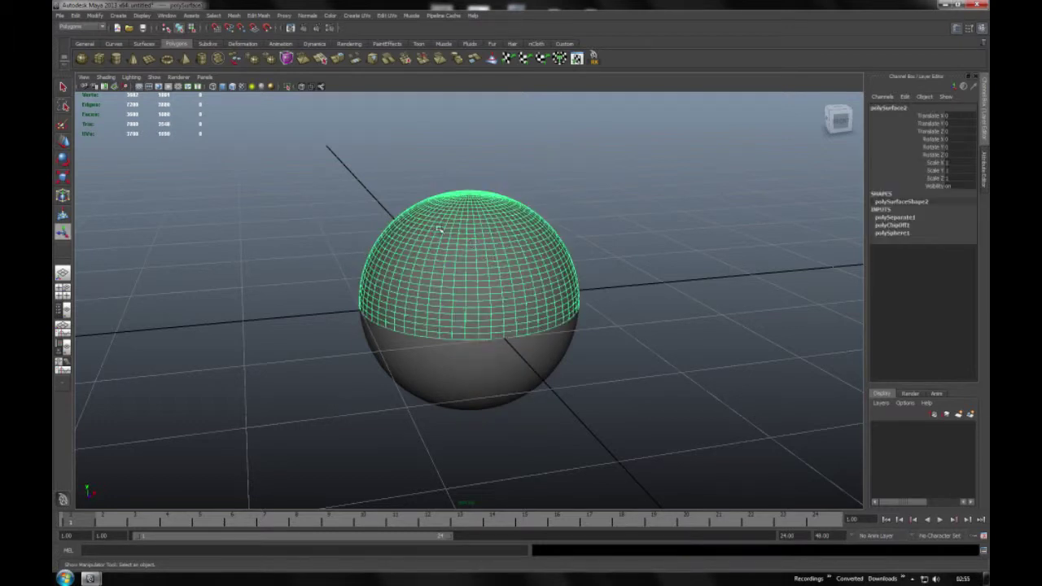
pyautogui.click(63, 143)
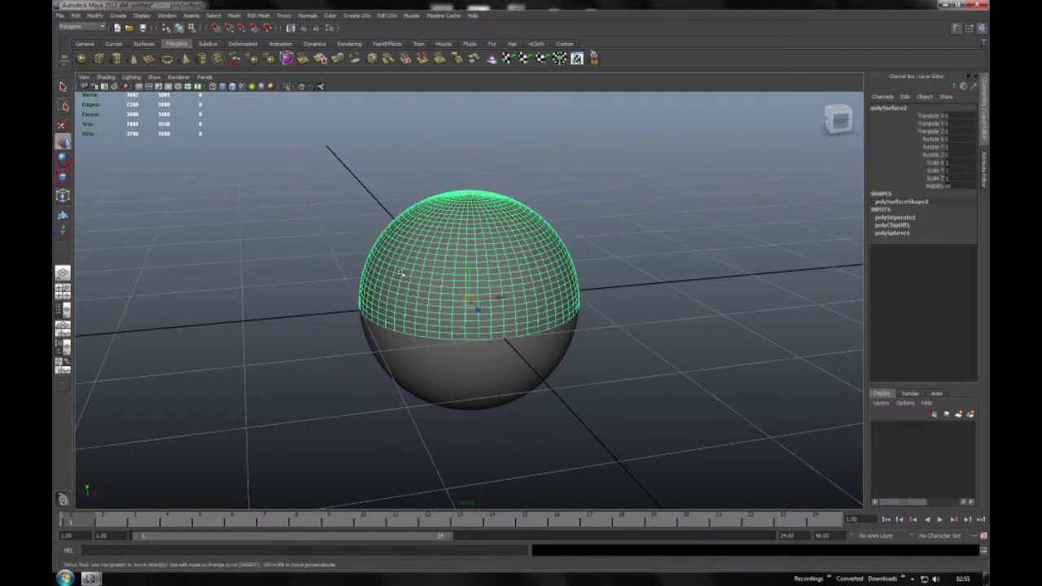
pyautogui.moveTo(470, 277); pyautogui.dragTo(471, 272)
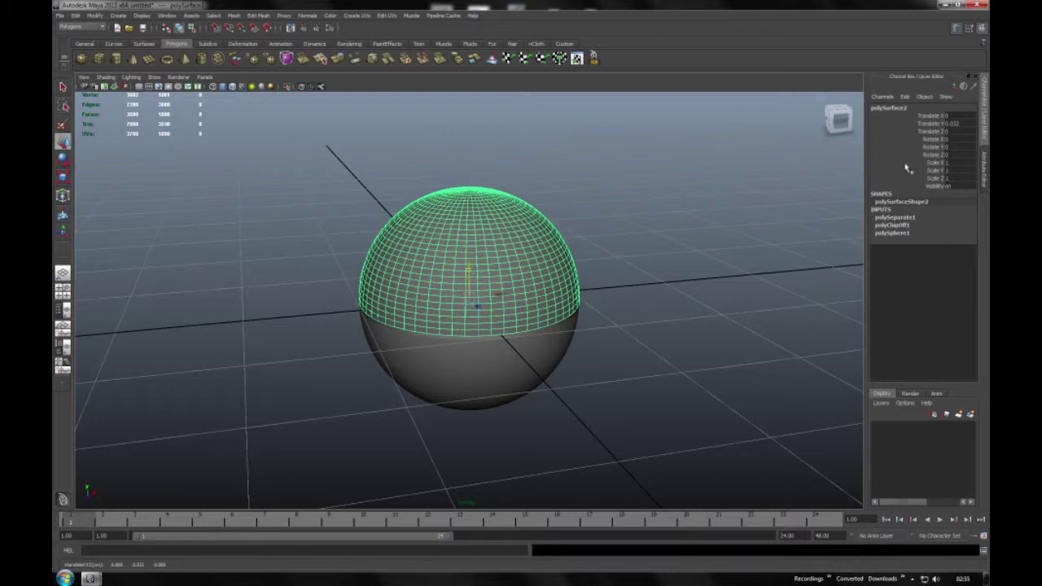
# Set the upper half's Translate Y to 0.5, then back to 0
pyautogui.click(955, 124)
pyautogui.click(954, 124)
pyautogui.write('0.5')
pyautogui.press('Return')
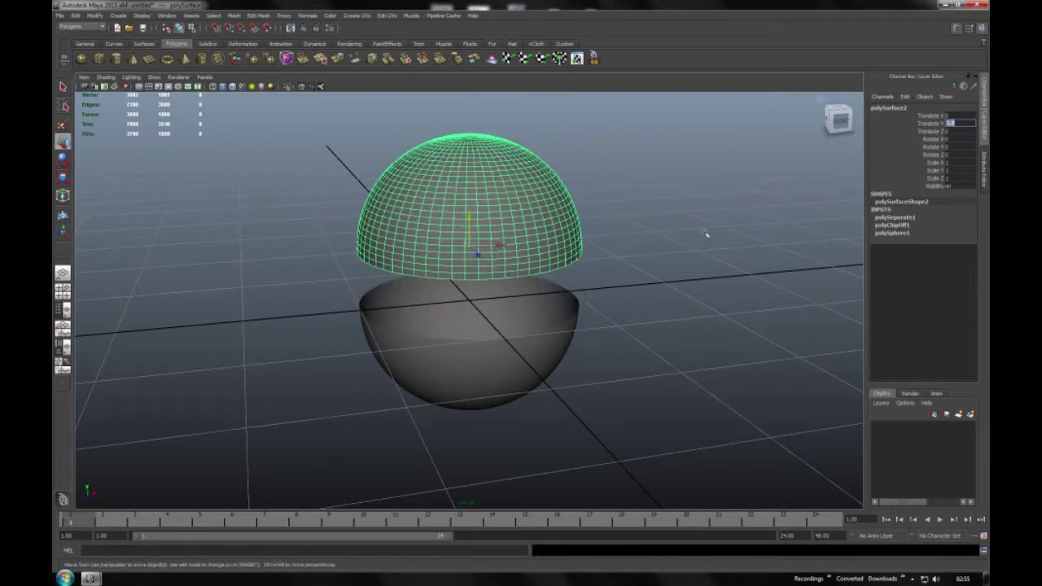
pyautogui.keyDown('alt'); pyautogui.moveTo(697, 233); pyautogui.dragTo(746, 226); pyautogui.keyUp('alt')
pyautogui.write('0')
pyautogui.press('Return')
# Select the lower hemisphere and set its Translate Y to -0.05, then deselect
pyautogui.keyDown('alt'); pyautogui.moveTo(656, 226); pyautogui.dragTo(599, 243); pyautogui.keyUp('alt')
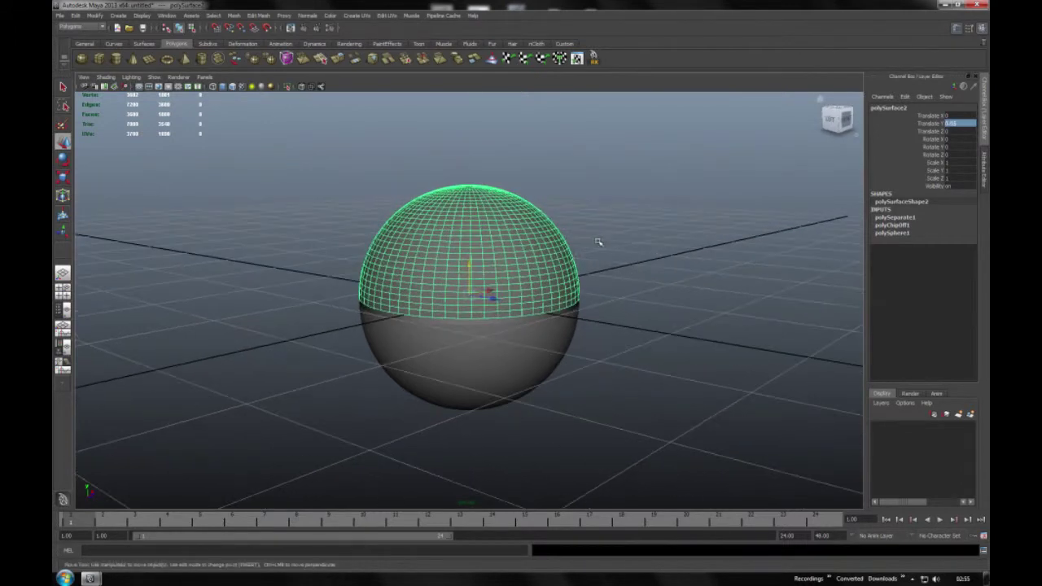
pyautogui.click(537, 332)
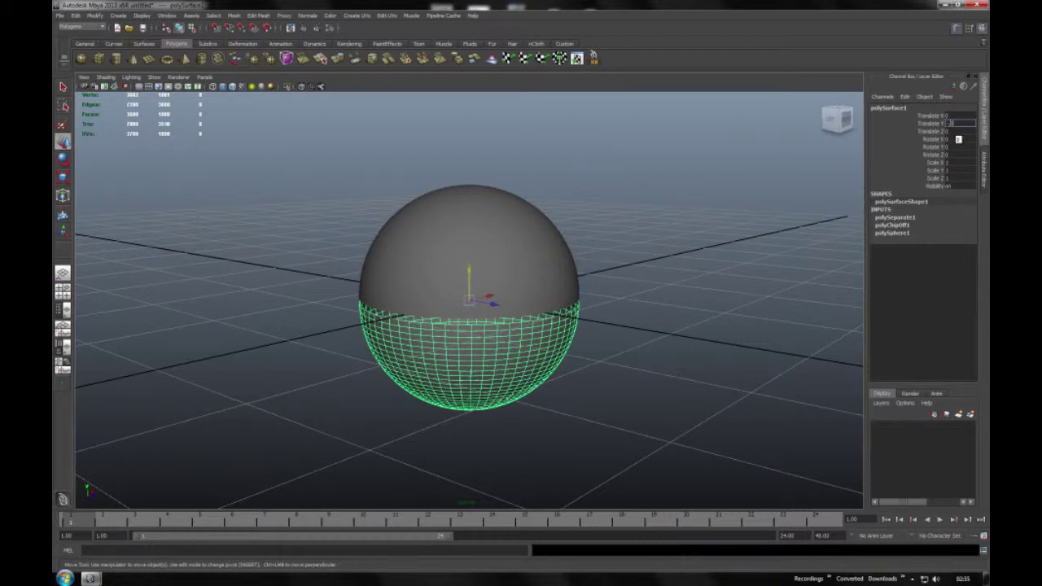
pyautogui.write('0.05')
pyautogui.press('Return')
pyautogui.click(688, 210)
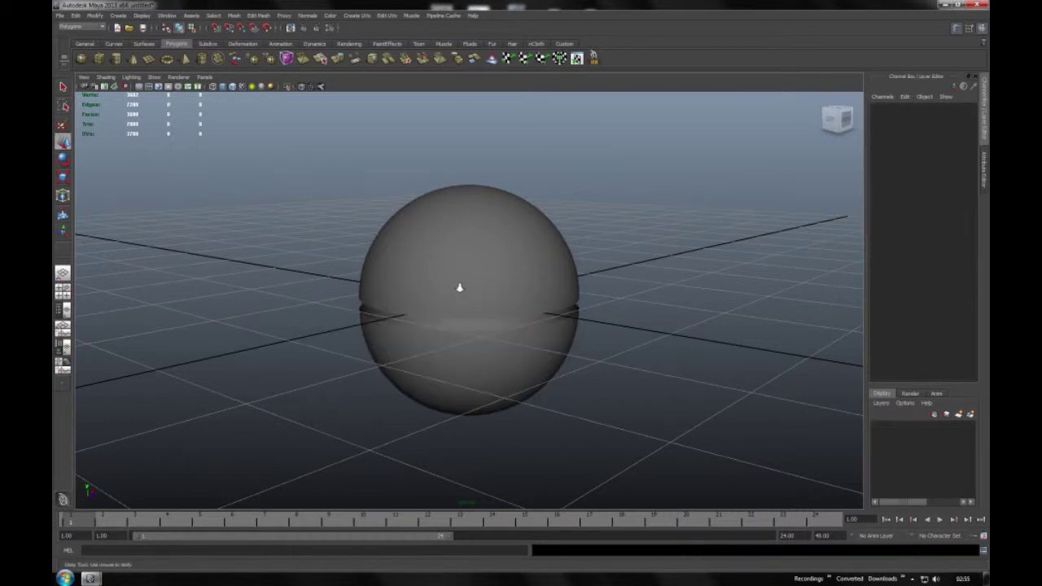
# Turn on Wireframe on Shaded and zoom in on the sphere
pyautogui.keyDown('alt'); pyautogui.moveTo(500, 278); pyautogui.dragTo(520, 278, button='right'); pyautogui.keyUp('alt')
pyautogui.click(232, 85)
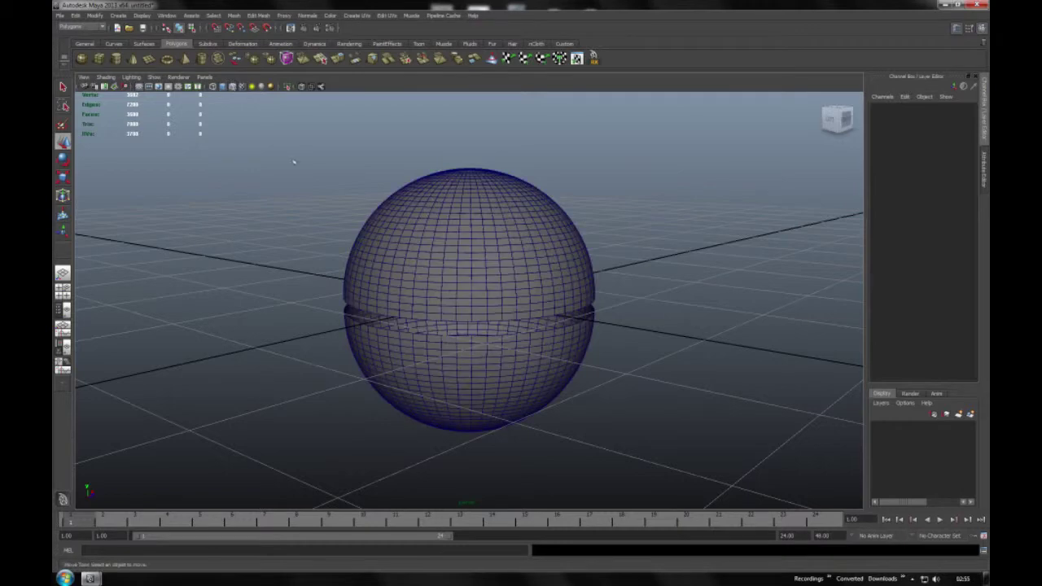
pyautogui.keyDown('alt'); pyautogui.moveTo(334, 308); pyautogui.dragTo(444, 304, button='right'); pyautogui.keyUp('alt')
pyautogui.moveTo(444, 304)
pyautogui.keyDown('alt'); pyautogui.mouseDown()
pyautogui.moveTo(512, 260)
pyautogui.moveTo(496, 255)
pyautogui.moveTo(492, 269)
pyautogui.mouseUp(); pyautogui.keyUp('alt')
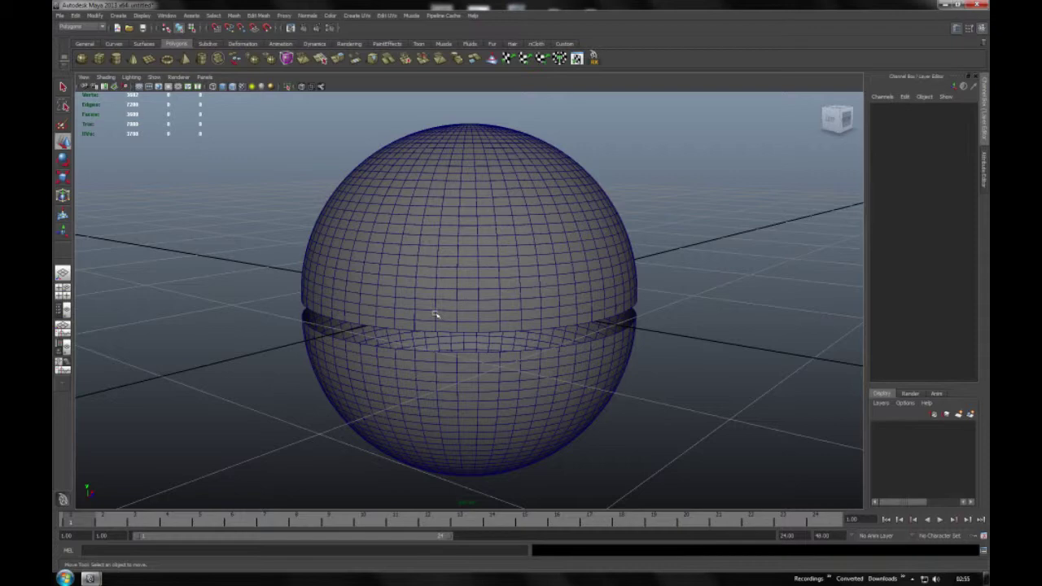
# Delete the lower hemisphere and select the upper one to view its open underside
pyautogui.click(436, 412)
pyautogui.press('Delete')
pyautogui.click(495, 246)
pyautogui.keyDown('alt'); pyautogui.moveTo(552, 263); pyautogui.dragTo(514, 225); pyautogui.keyUp('alt')
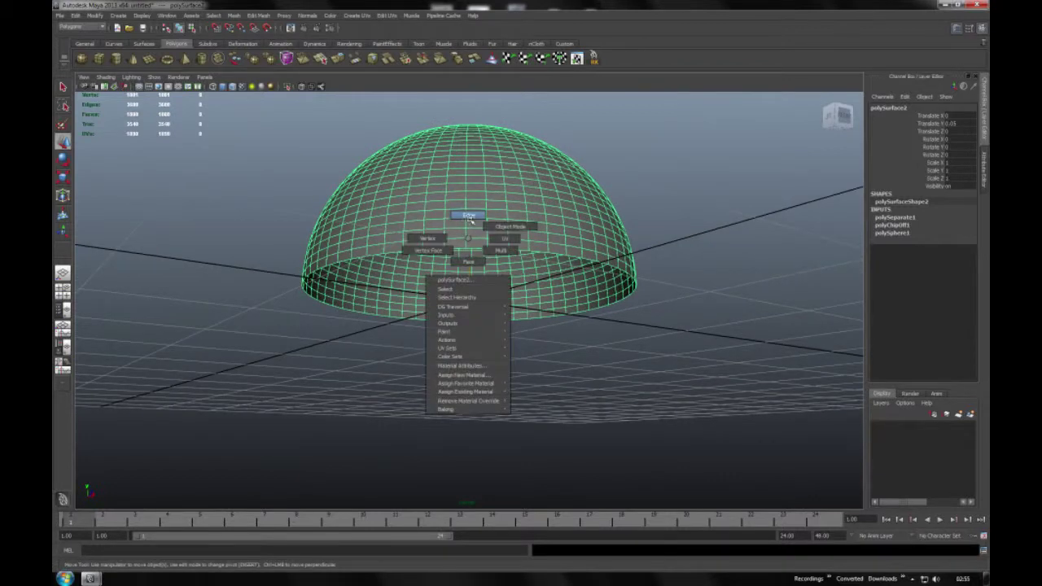
# Select the hemisphere's open rim edge loop and fill the hole to cap it
pyautogui.moveTo(468, 238); pyautogui.dragTo(432, 238, button='right')
pyautogui.doubleClick(454, 248)
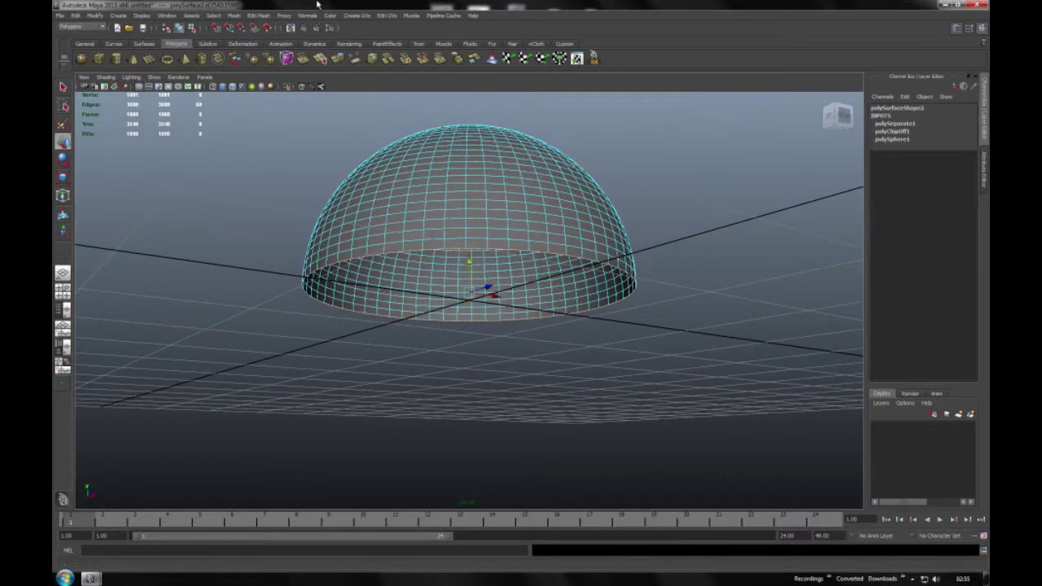
pyautogui.click(236, 16)
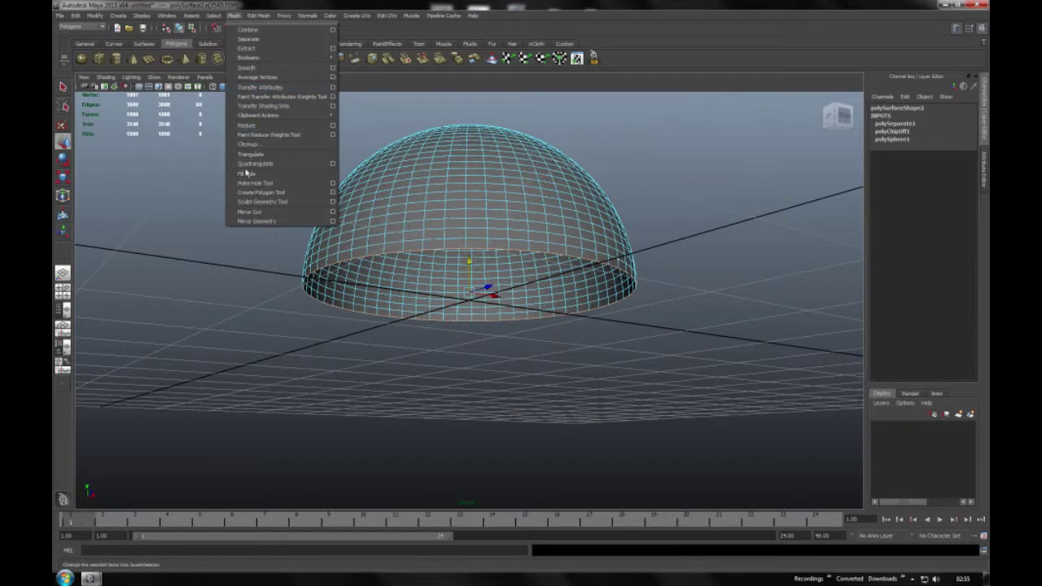
pyautogui.click(245, 175)
# Select the bottom cap face and extrude it with a slight inset
pyautogui.keyDown('alt'); pyautogui.moveTo(302, 209); pyautogui.dragTo(604, 233); pyautogui.keyUp('alt')
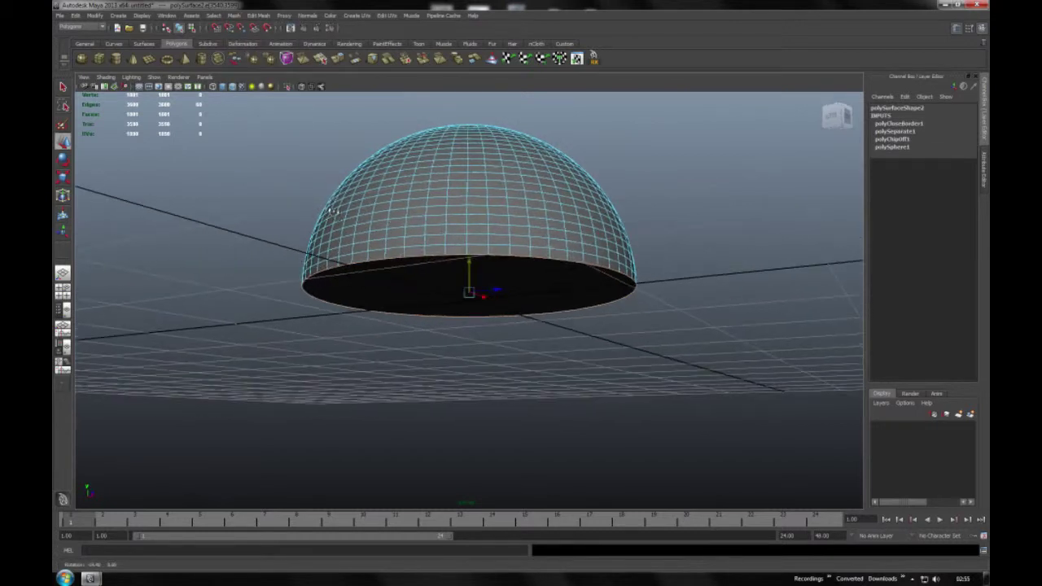
pyautogui.click(493, 283)
pyautogui.rightClick(493, 283)
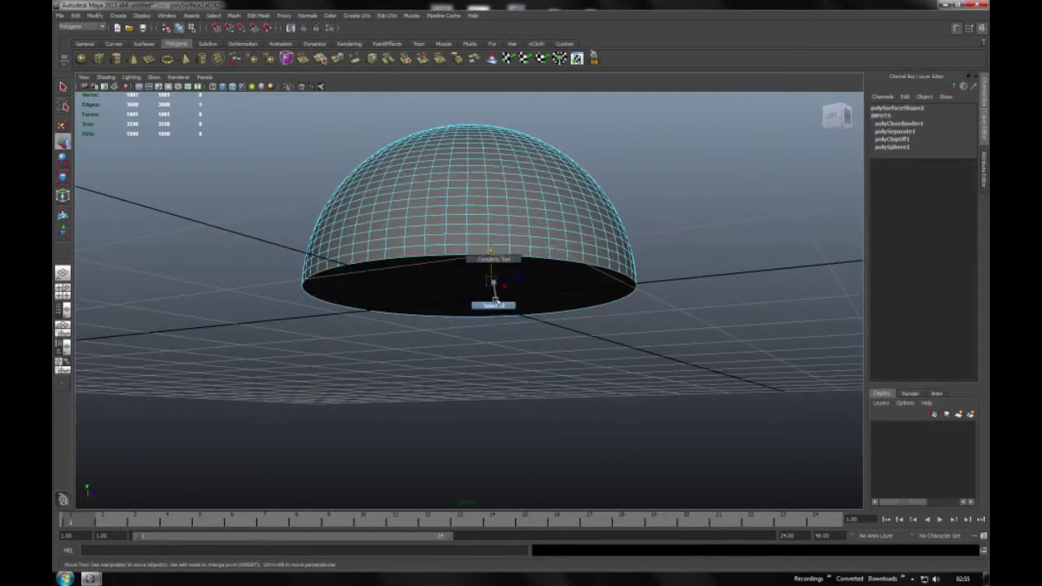
pyautogui.moveTo(532, 274); pyautogui.dragTo(537, 293, button='right')
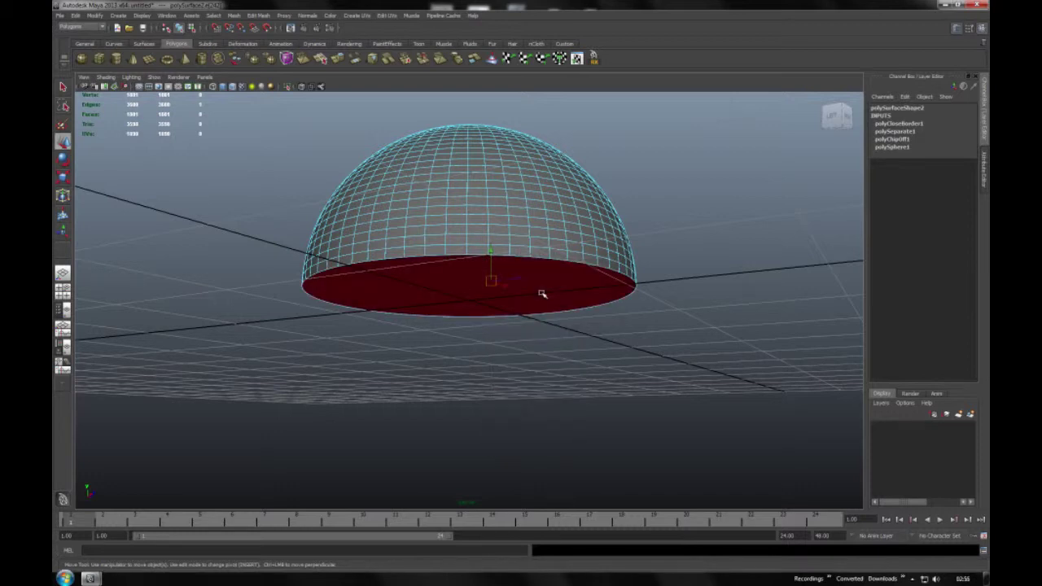
pyautogui.click(537, 291)
pyautogui.click(338, 58)
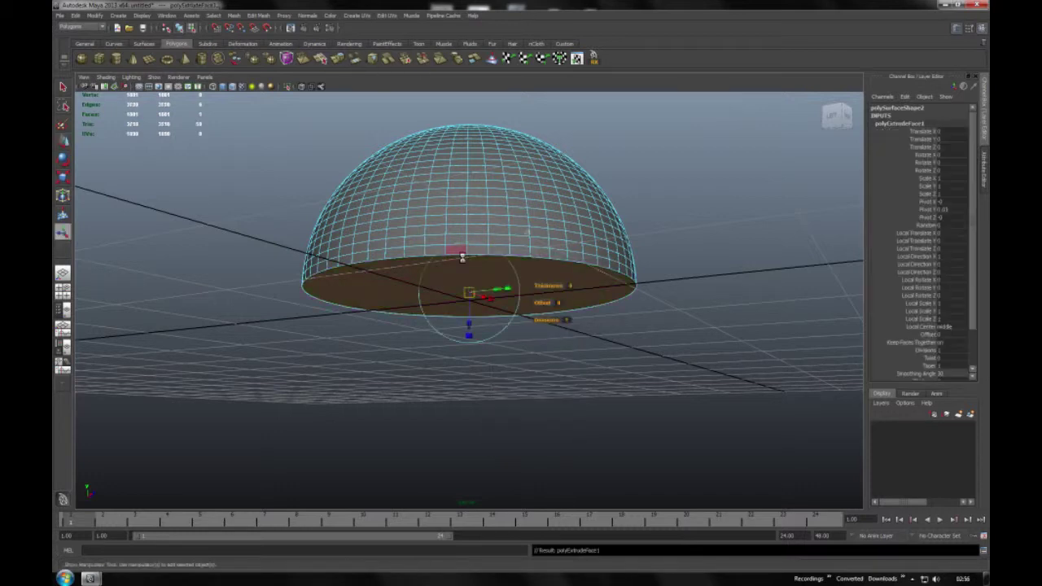
pyautogui.moveTo(512, 293); pyautogui.dragTo(466, 295)
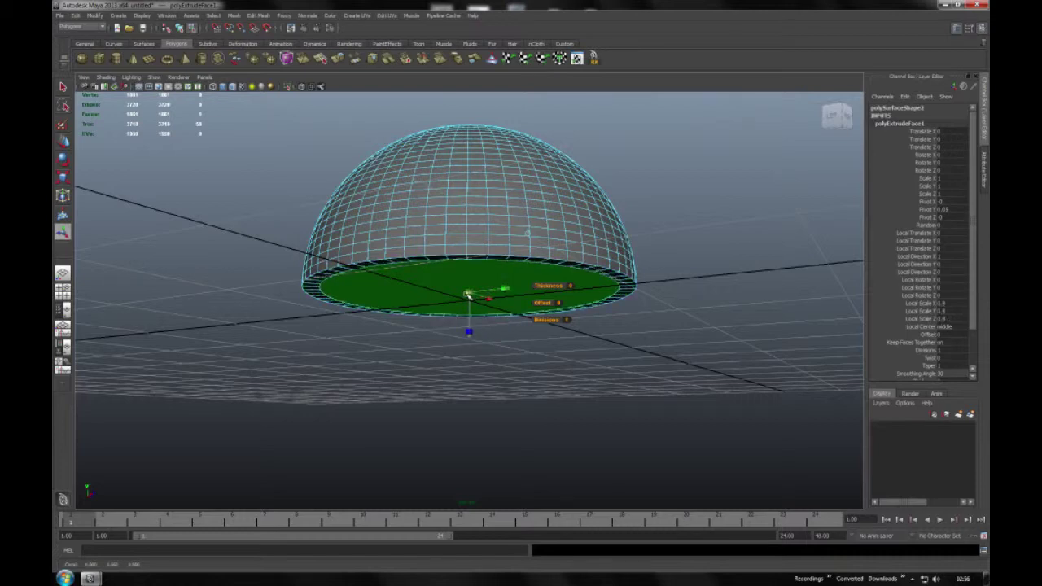
# Extrude the cap faces again, move them downward, and delete them
pyautogui.keyDown('alt'); pyautogui.moveTo(467, 294); pyautogui.dragTo(396, 312); pyautogui.keyUp('alt')
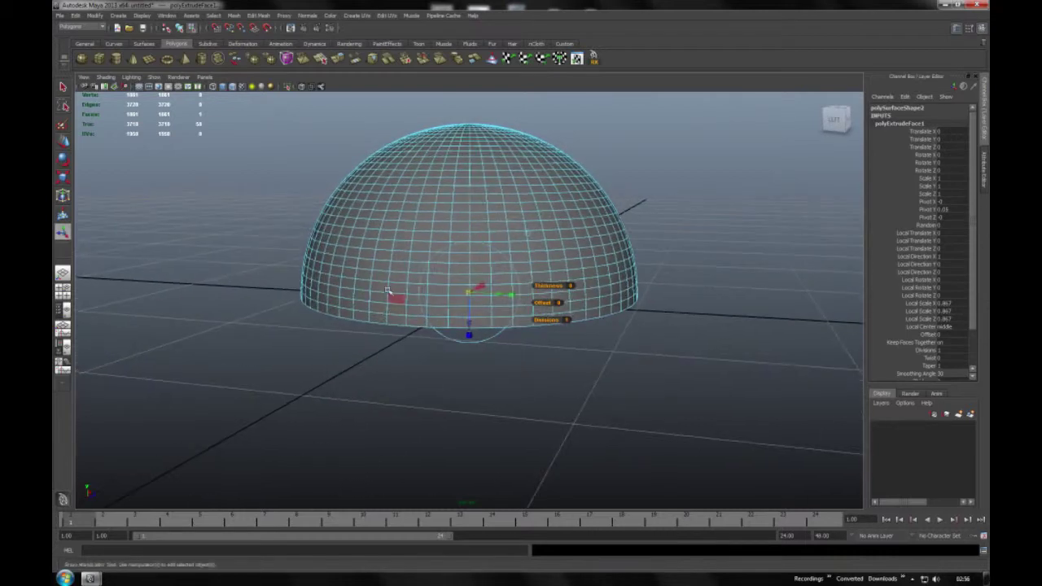
pyautogui.click(337, 59)
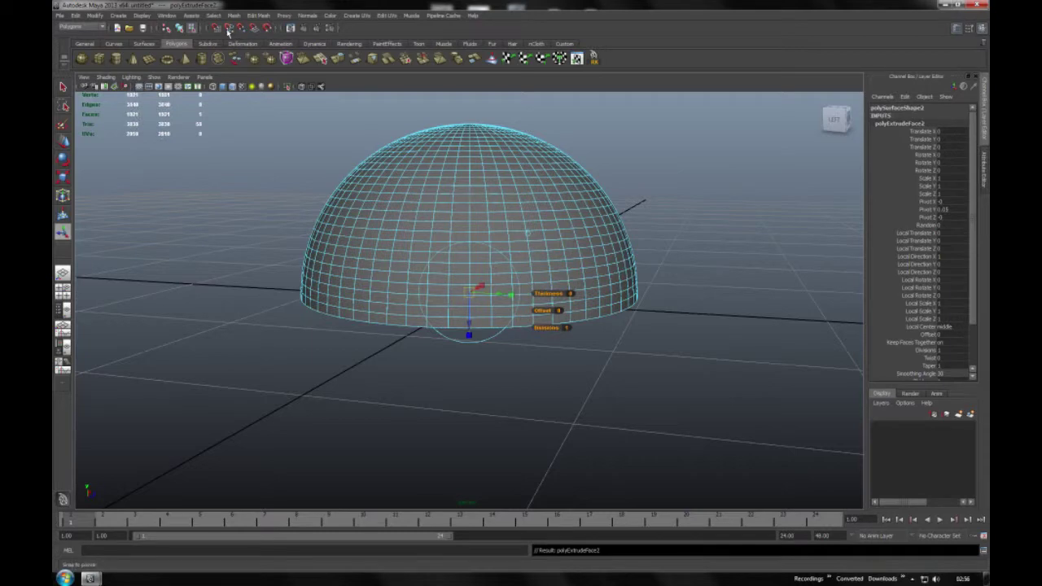
pyautogui.moveTo(469, 318)
pyautogui.mouseDown()
pyautogui.moveTo(469, 328)
pyautogui.moveTo(797, 342)
pyautogui.mouseUp()
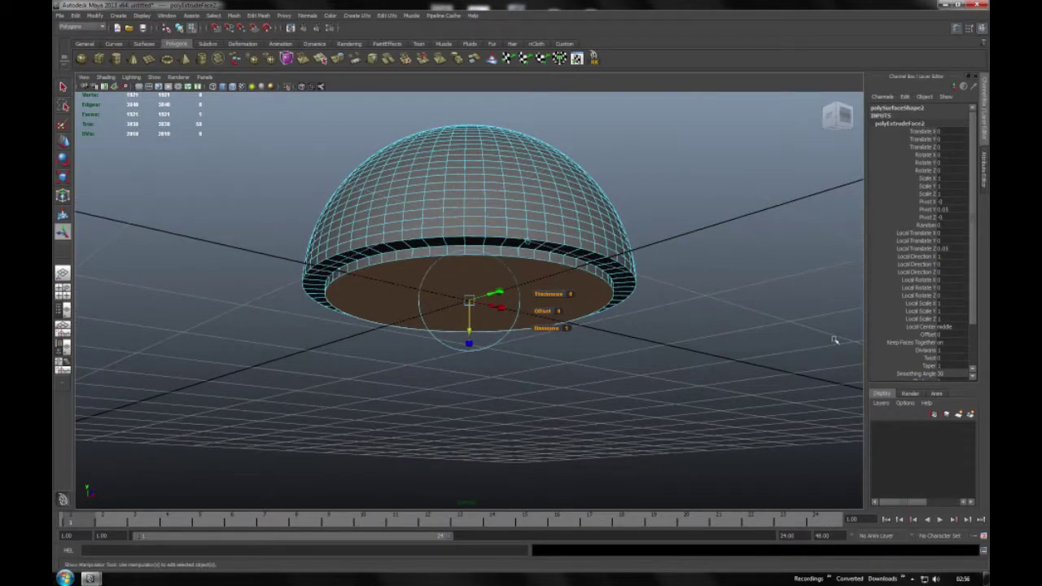
pyautogui.press('Delete')
pyautogui.rightClick(474, 218)
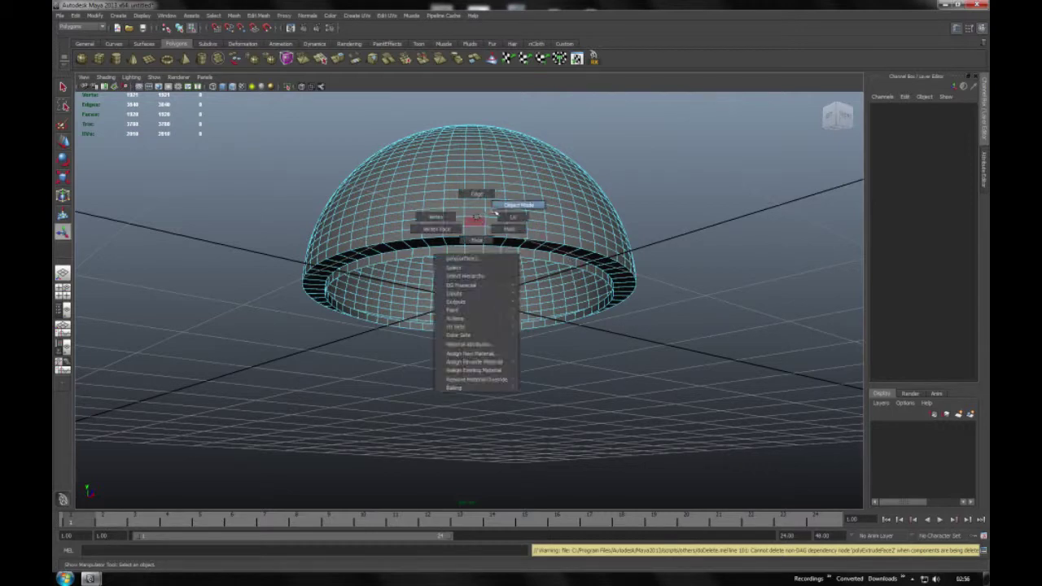
# Return to Object Mode and clear the selection
pyautogui.click(494, 213)
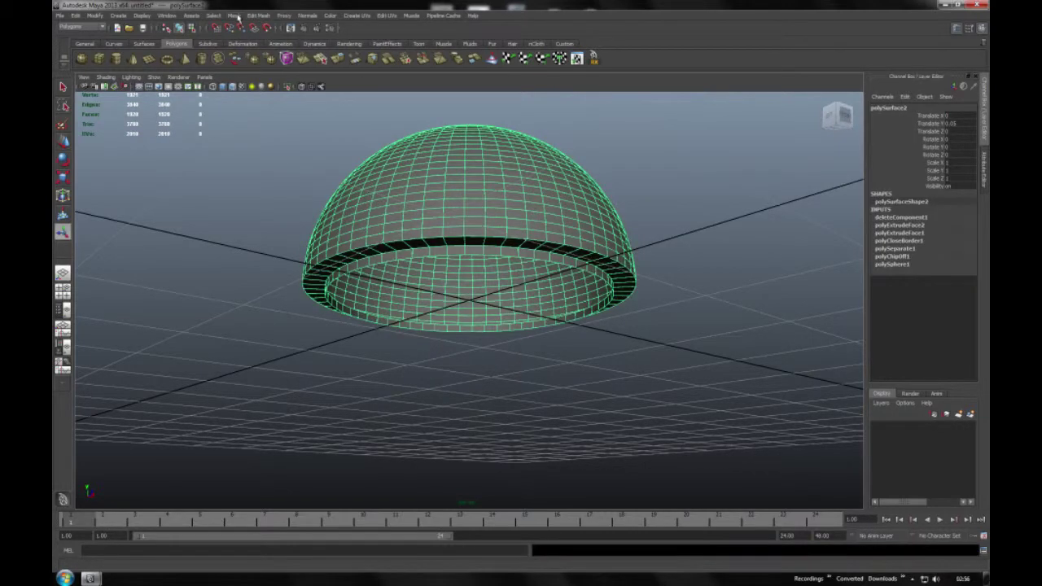
pyautogui.keyDown('alt'); pyautogui.moveTo(347, 203); pyautogui.dragTo(403, 232); pyautogui.keyUp('alt')
pyautogui.click(705, 400)
pyautogui.moveTo(705, 401)
pyautogui.keyDown('alt'); pyautogui.mouseDown()
pyautogui.moveTo(618, 366)
pyautogui.moveTo(512, 360)
pyautogui.moveTo(481, 326)
pyautogui.mouseUp(); pyautogui.keyUp('alt')
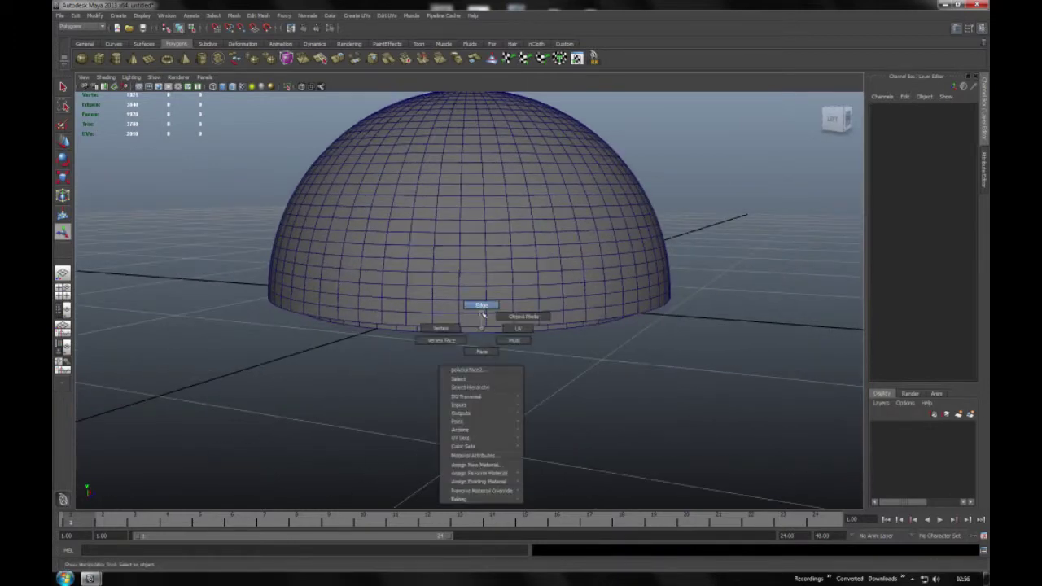
# Select both rim edge loops in edge mode and apply Edit Mesh > Bevel
pyautogui.moveTo(478, 319); pyautogui.dragTo(504, 303, button='right')
pyautogui.scroll(2, 521, 298)
pyautogui.moveTo(521, 298)
pyautogui.keyDown('alt'); pyautogui.mouseDown()
pyautogui.moveTo(480, 281)
pyautogui.moveTo(515, 269)
pyautogui.moveTo(444, 261)
pyautogui.mouseUp(); pyautogui.keyUp('alt')
pyautogui.doubleClick(477, 277)
pyautogui.keyDown('shift'); pyautogui.doubleClick(438, 257); pyautogui.keyUp('shift')
pyautogui.click(259, 16)
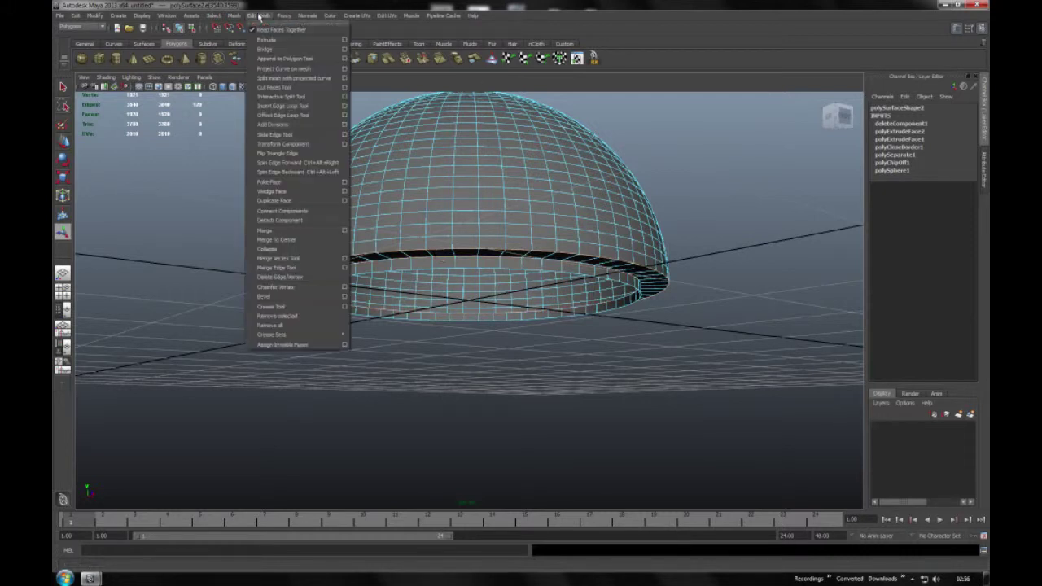
pyautogui.click(284, 15)
pyautogui.click(258, 16)
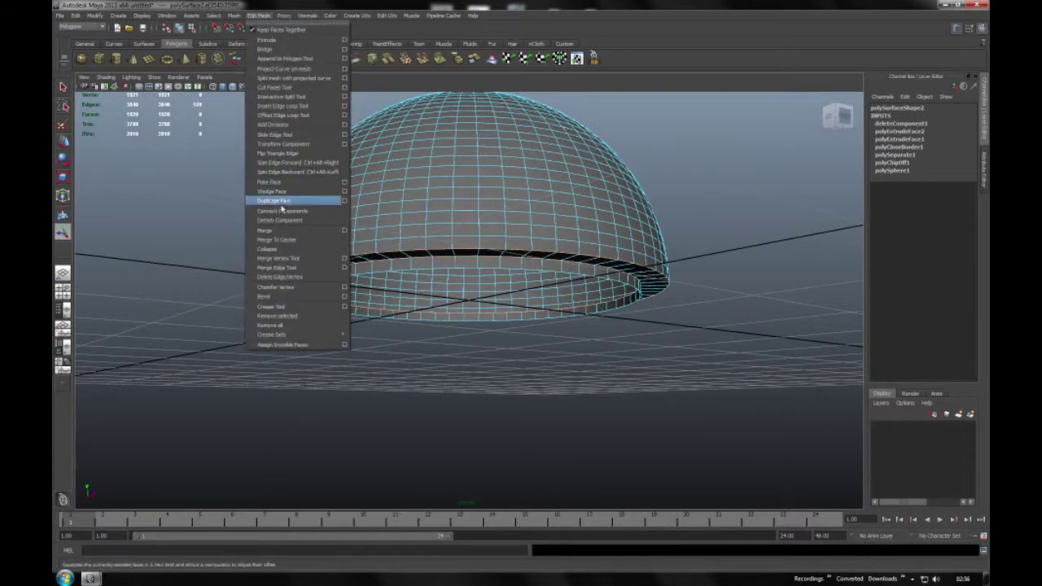
pyautogui.click(264, 297)
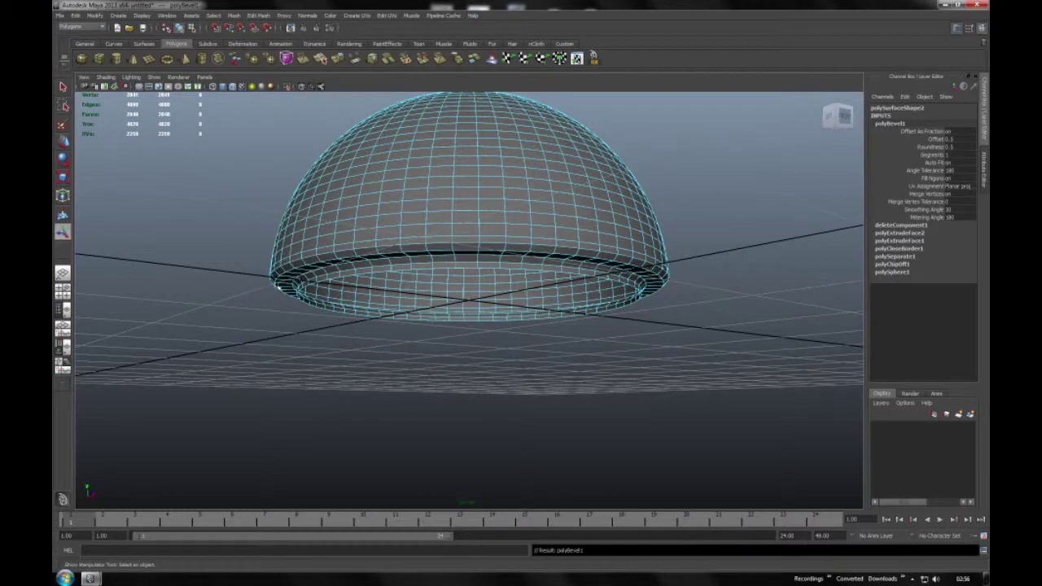
# Deselect and orbit around to inspect the bevelled rim
pyautogui.keyDown('alt'); pyautogui.moveTo(271, 288); pyautogui.dragTo(472, 309); pyautogui.keyUp('alt')
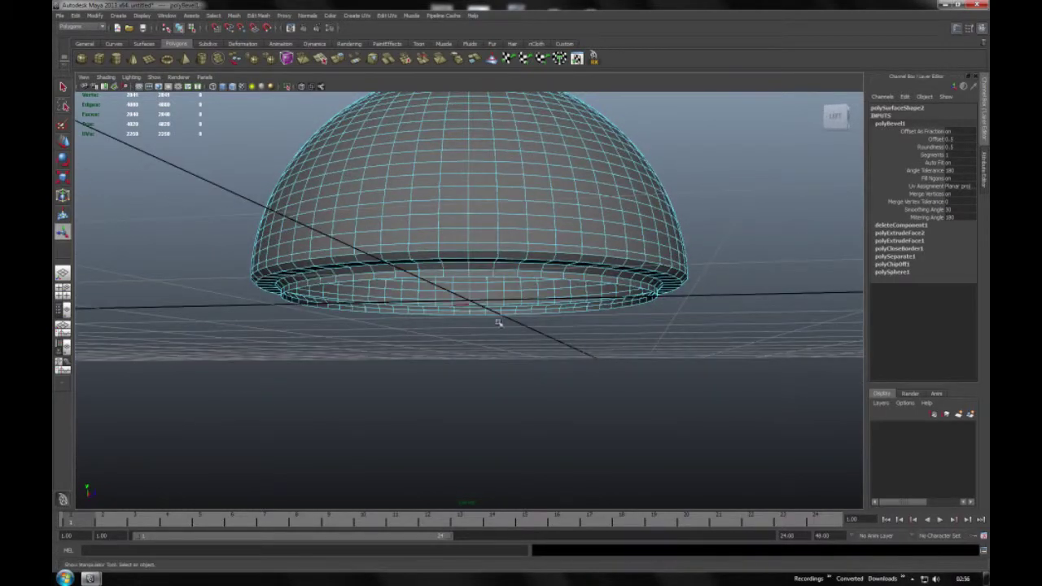
pyautogui.click(639, 328)
pyautogui.keyDown('alt'); pyautogui.moveTo(640, 328); pyautogui.dragTo(530, 213); pyautogui.keyUp('alt')
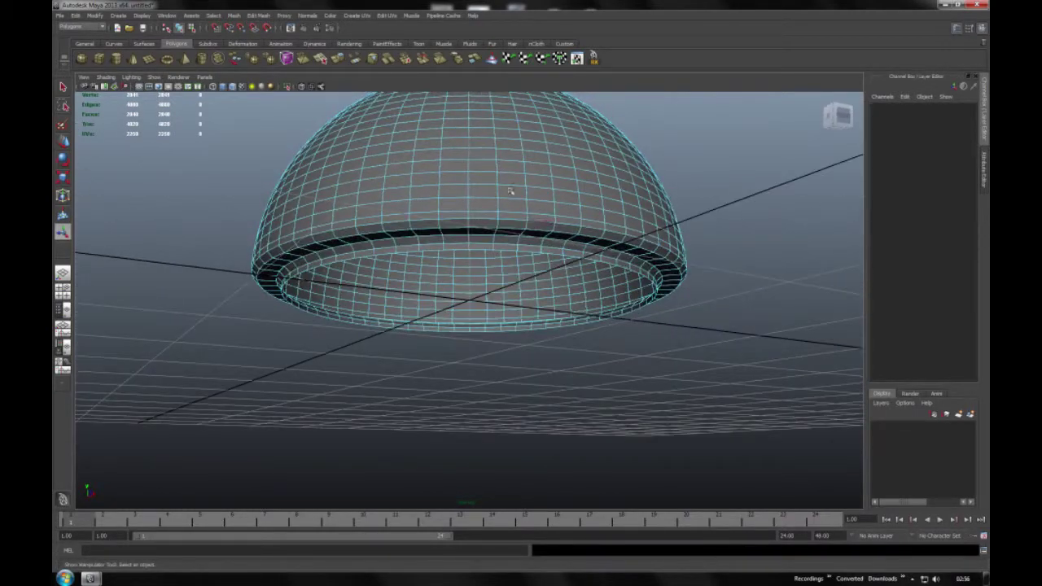
pyautogui.keyDown('alt'); pyautogui.moveTo(477, 168); pyautogui.dragTo(531, 183); pyautogui.keyUp('alt')
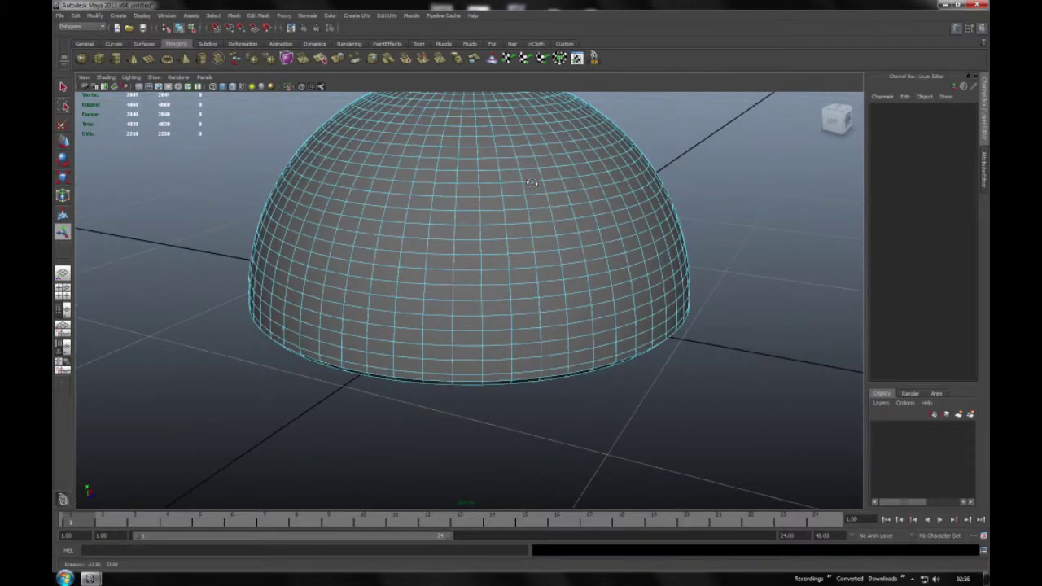
# Switch to face mode and select three horizontal face loops around the dome
pyautogui.rightClick(439, 245)
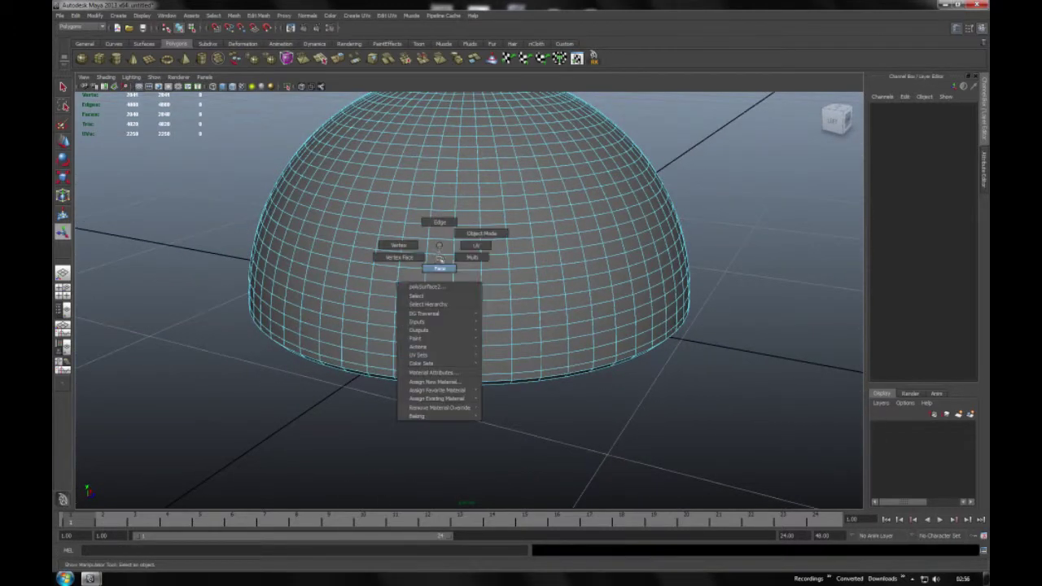
pyautogui.click(439, 247)
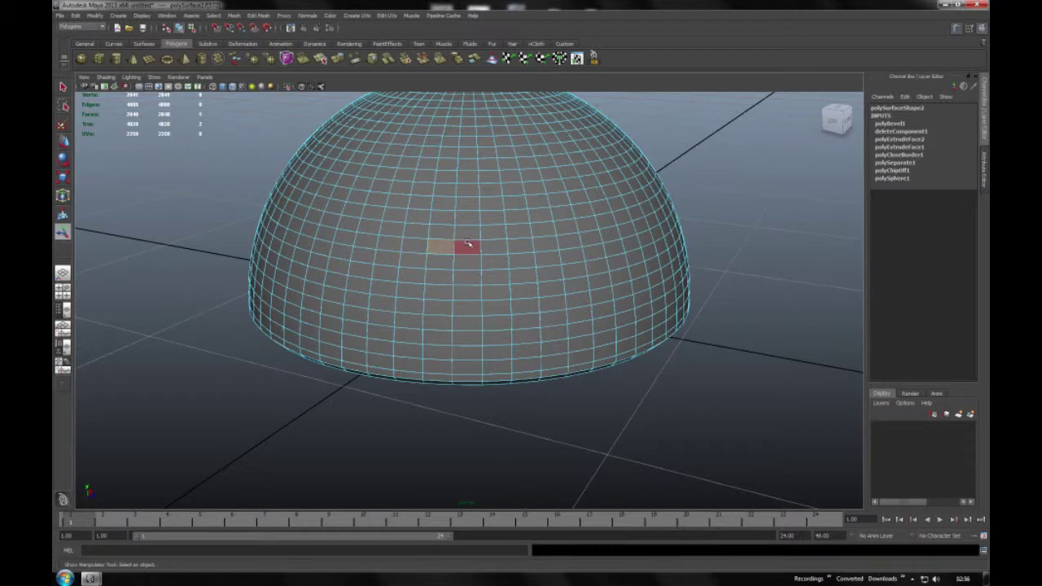
pyautogui.keyDown('shift'); pyautogui.doubleClick(468, 244); pyautogui.keyUp('shift')
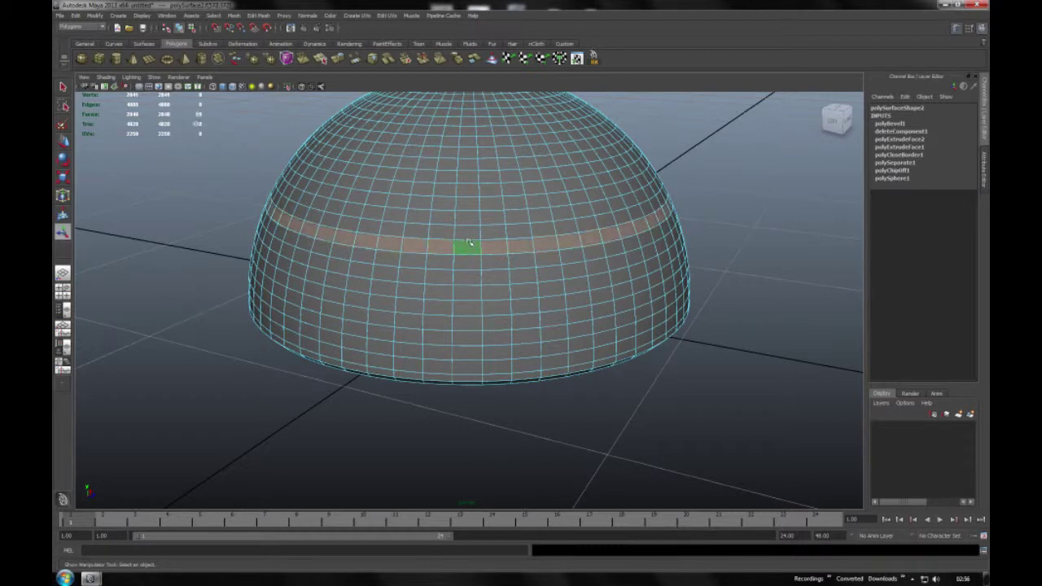
pyautogui.keyDown('shift'); pyautogui.click(439, 278); pyautogui.keyUp('shift')
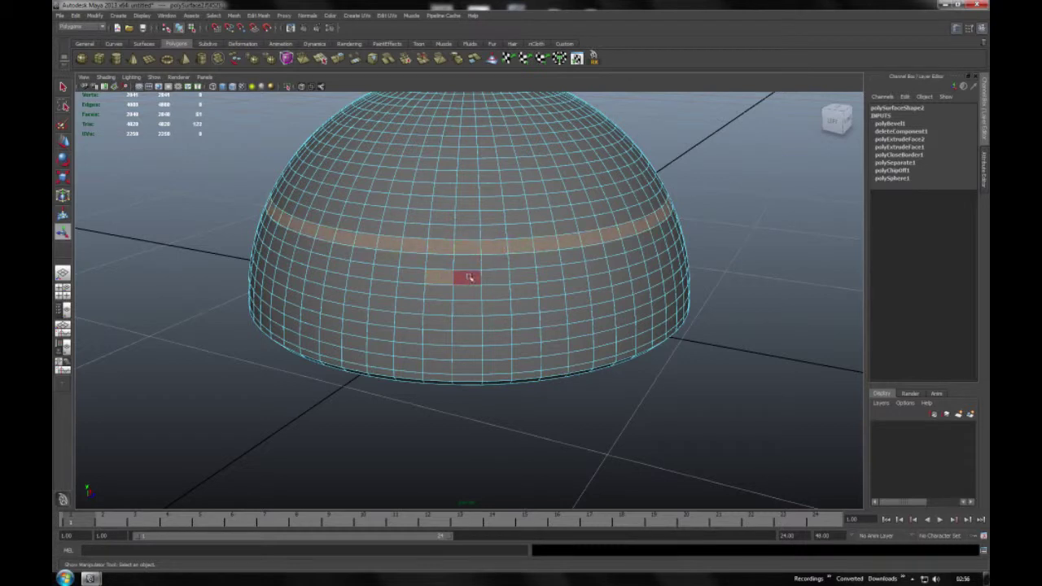
pyautogui.keyDown('shift'); pyautogui.doubleClick(468, 277); pyautogui.keyUp('shift')
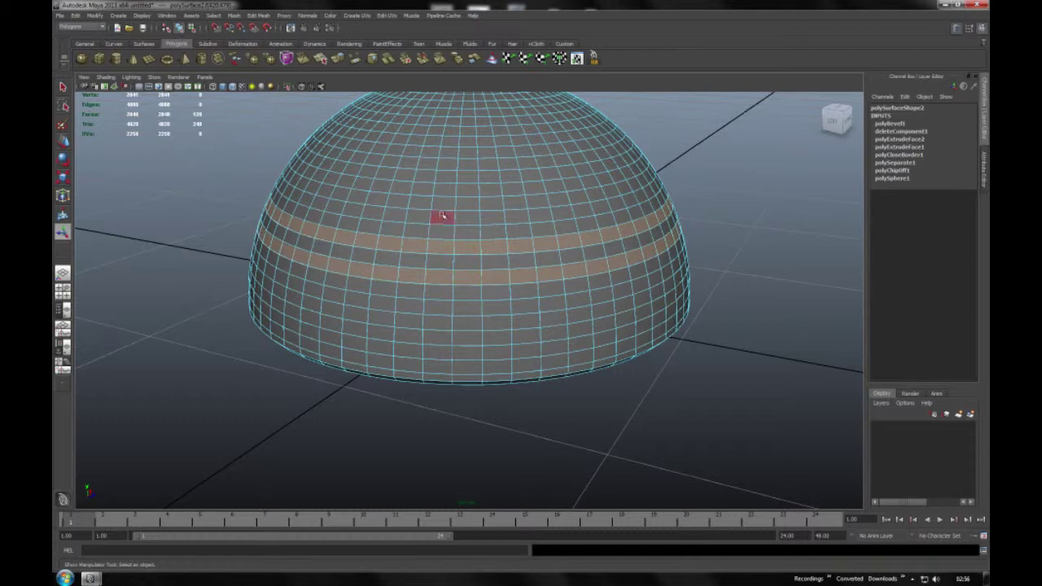
pyautogui.keyDown('shift'); pyautogui.doubleClick(465, 216); pyautogui.keyUp('shift')
# Extrude the three face loops, offsetting them 0.03 to form grooves, then deselect
pyautogui.click(356, 58)
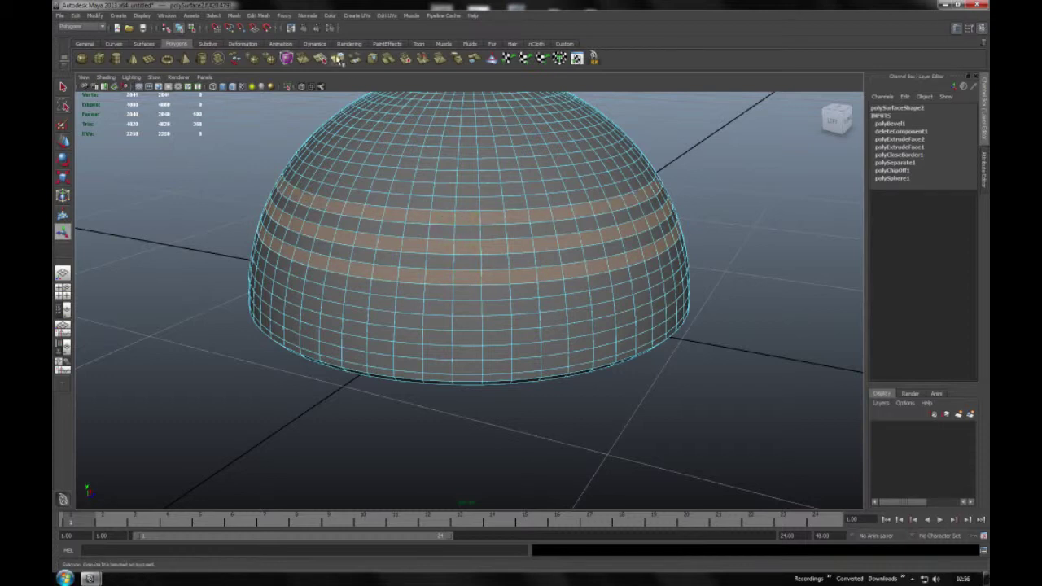
pyautogui.keyDown('alt'); pyautogui.moveTo(593, 174); pyautogui.dragTo(556, 186); pyautogui.keyUp('alt')
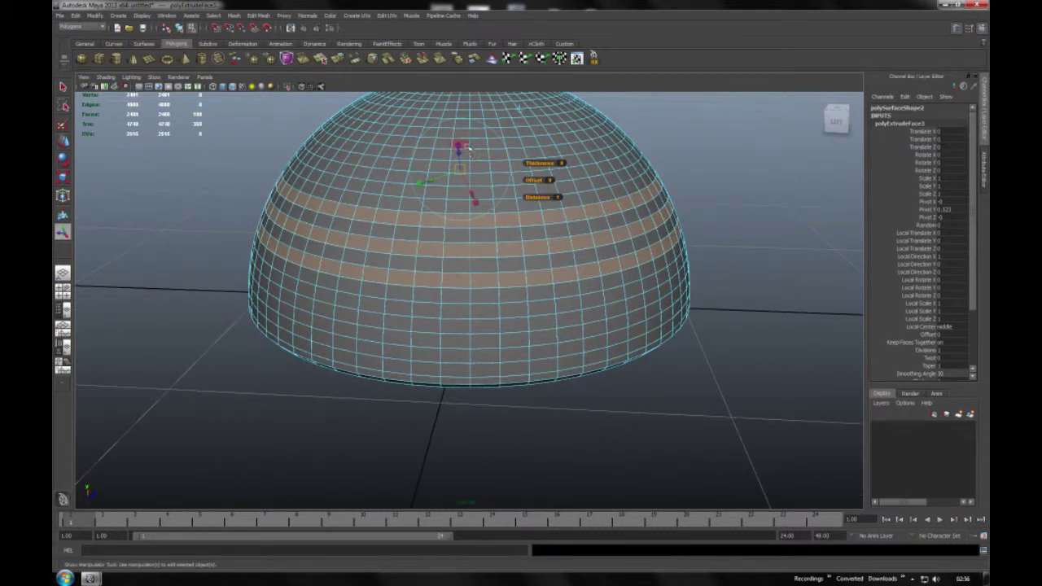
pyautogui.moveTo(461, 161)
pyautogui.keyDown('alt'); pyautogui.mouseDown()
pyautogui.moveTo(446, 220)
pyautogui.moveTo(504, 226)
pyautogui.mouseUp(); pyautogui.keyUp('alt')
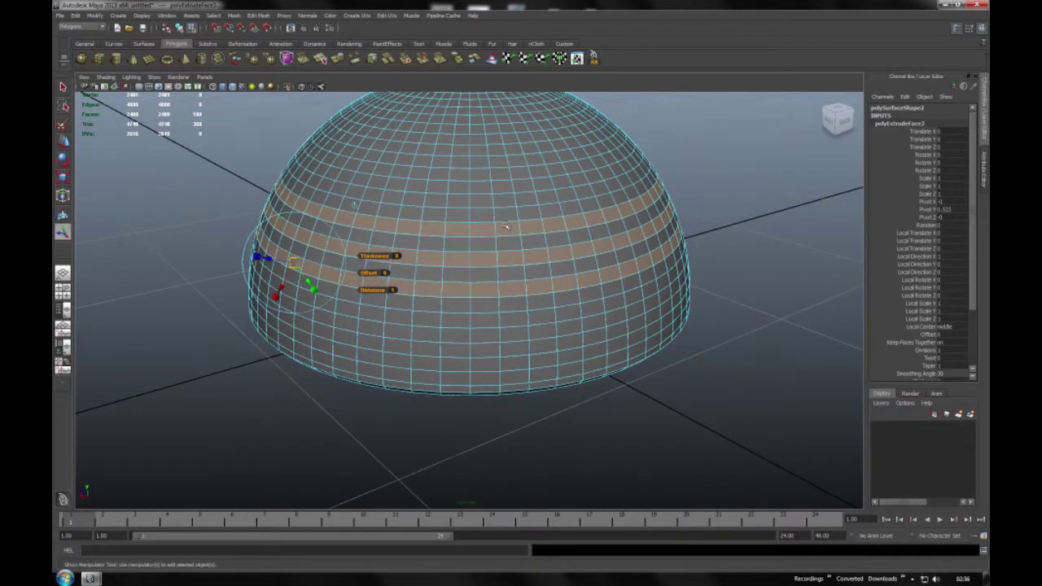
pyautogui.moveTo(267, 259); pyautogui.dragTo(274, 261)
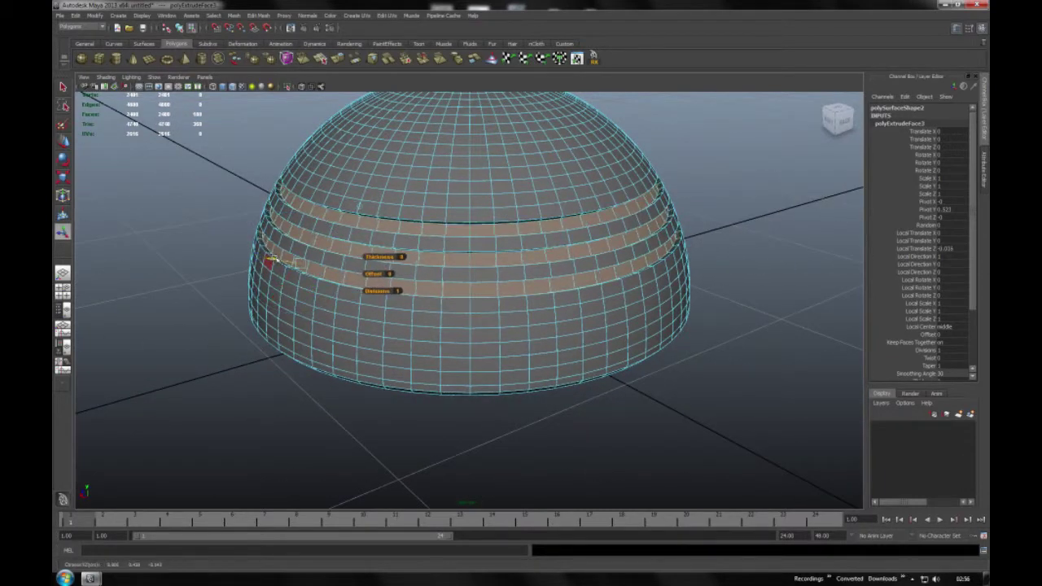
pyautogui.keyDown('alt'); pyautogui.moveTo(273, 261); pyautogui.dragTo(399, 219); pyautogui.keyUp('alt')
pyautogui.rightClick(440, 211)
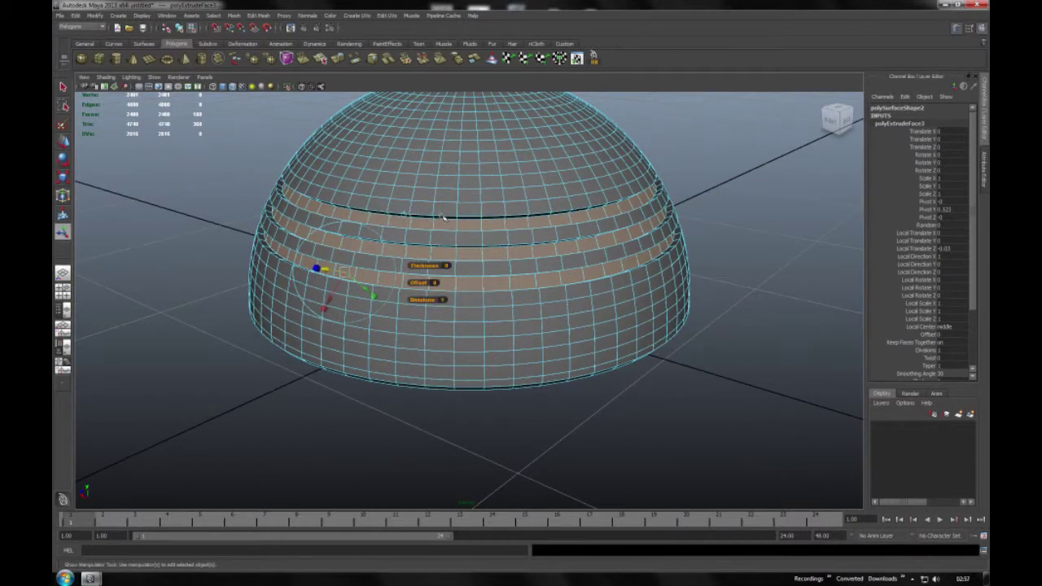
pyautogui.click(439, 216)
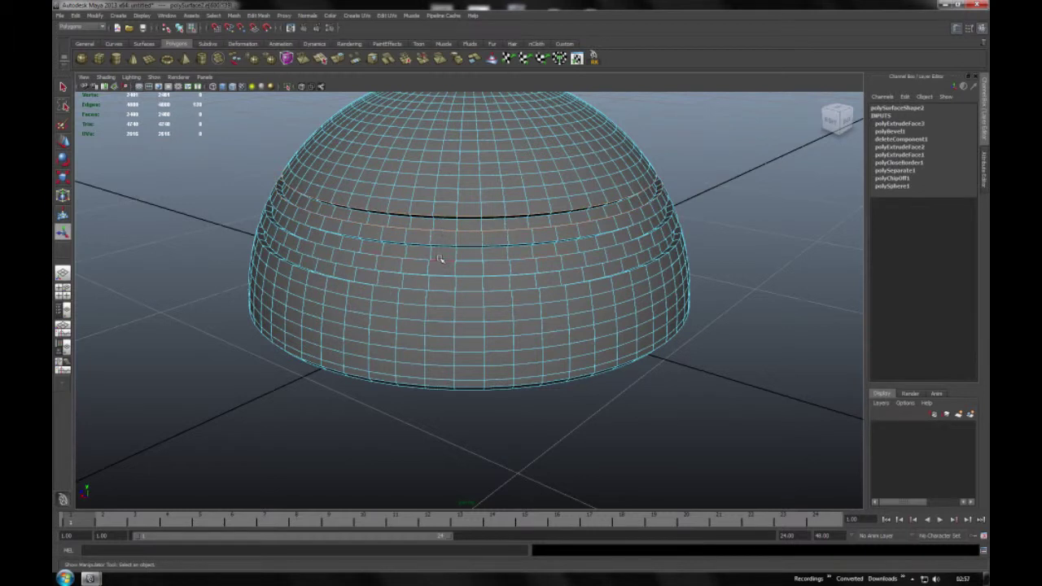
# Select the groove edge loops and bevel them with Edit Mesh > Bevel
pyautogui.click(437, 245)
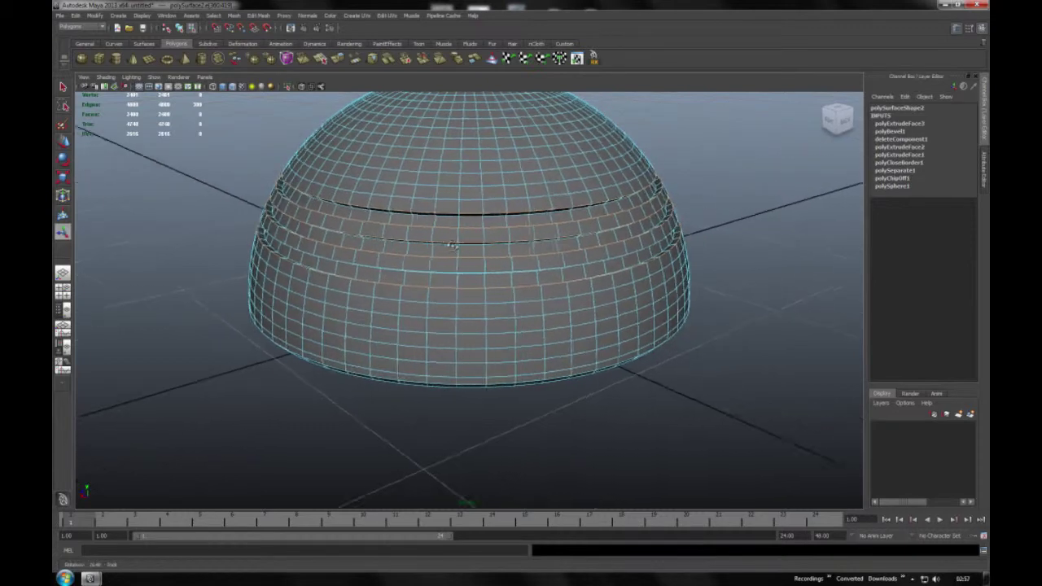
pyautogui.scroll(2, 456, 277)
pyautogui.scroll(2, 461, 269)
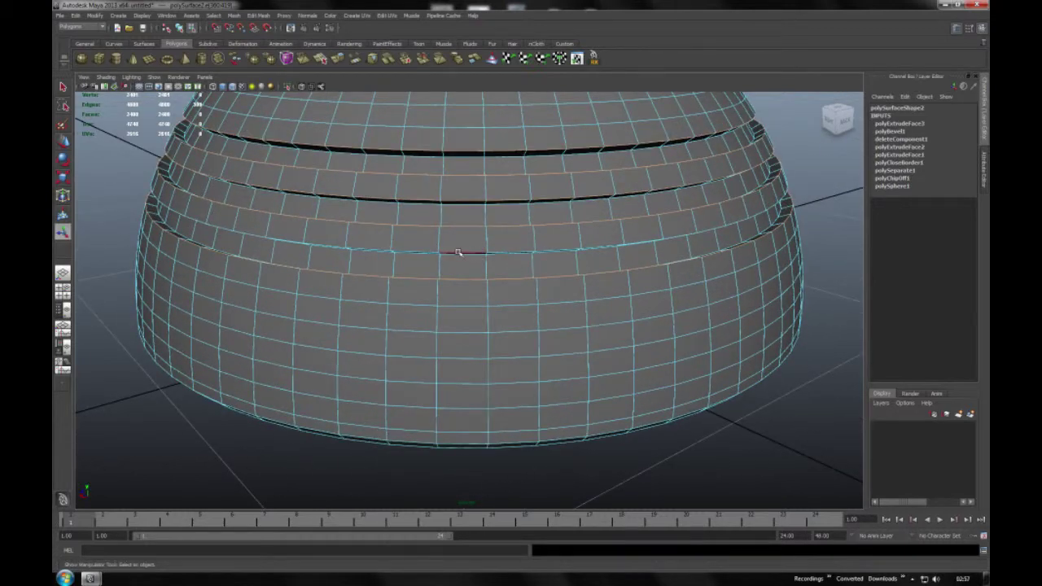
pyautogui.scroll(-2, 570, 221)
pyautogui.scroll(-2, 569, 221)
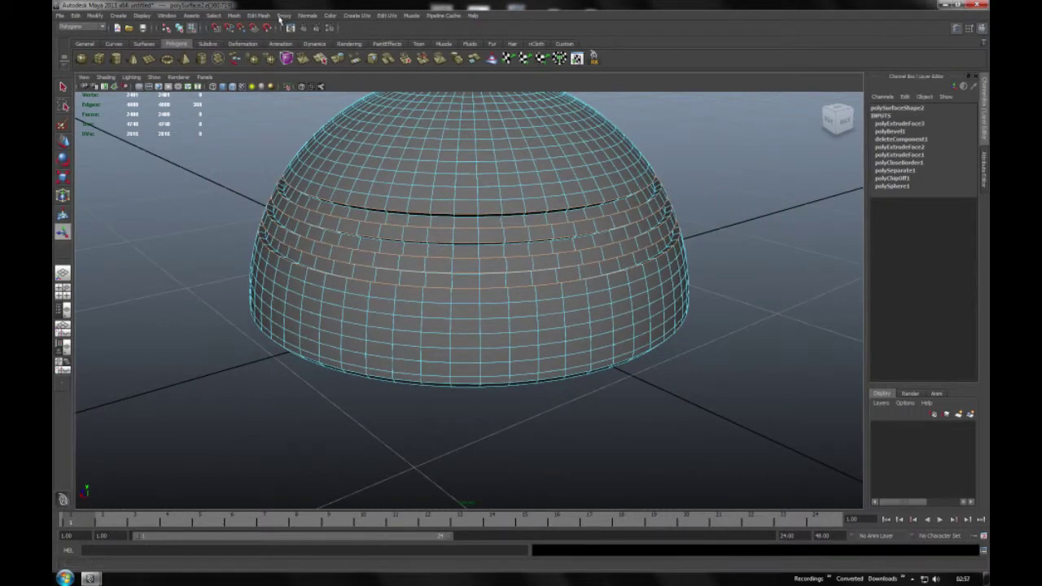
pyautogui.click(260, 16)
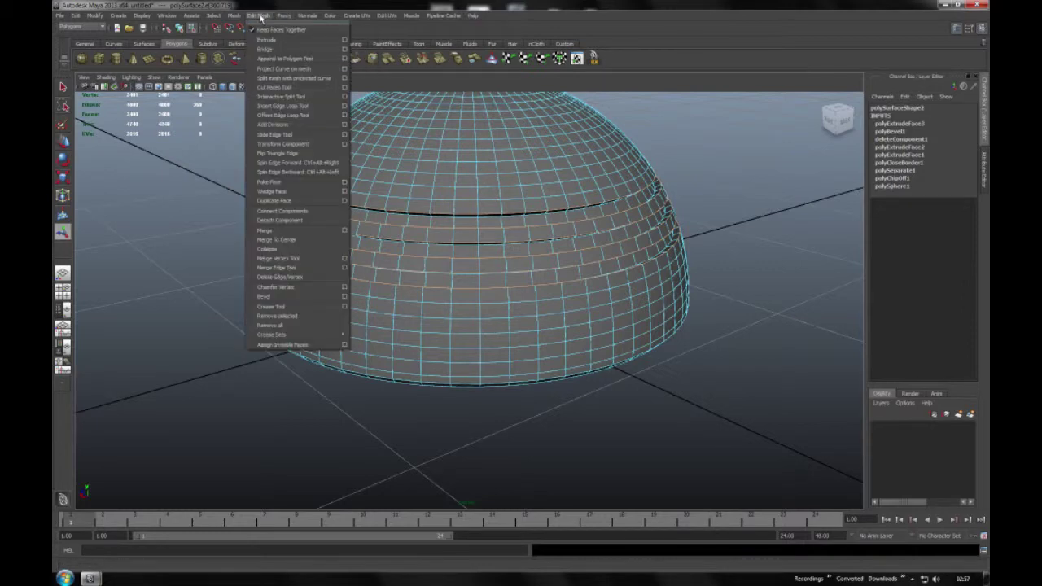
pyautogui.click(272, 297)
pyautogui.moveTo(275, 293)
pyautogui.keyDown('alt'); pyautogui.mouseDown()
pyautogui.moveTo(309, 288)
pyautogui.moveTo(294, 268)
pyautogui.mouseUp(); pyautogui.keyUp('alt')
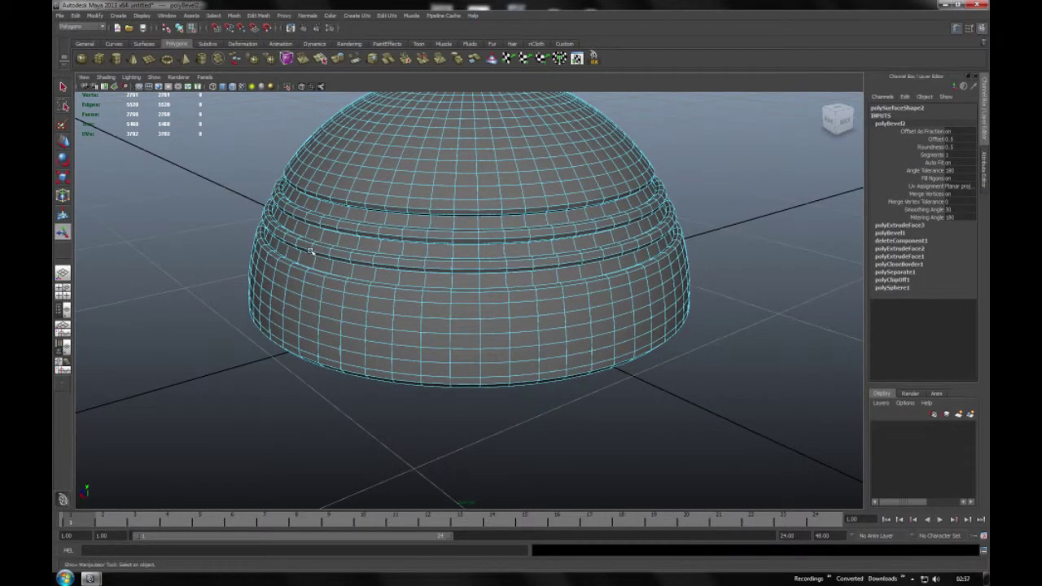
# Reduce the polyBevel2 Offset to about 0.3 in the Attribute Editor, then deselect
pyautogui.click(984, 173)
pyautogui.moveTo(927, 180); pyautogui.dragTo(913, 182)
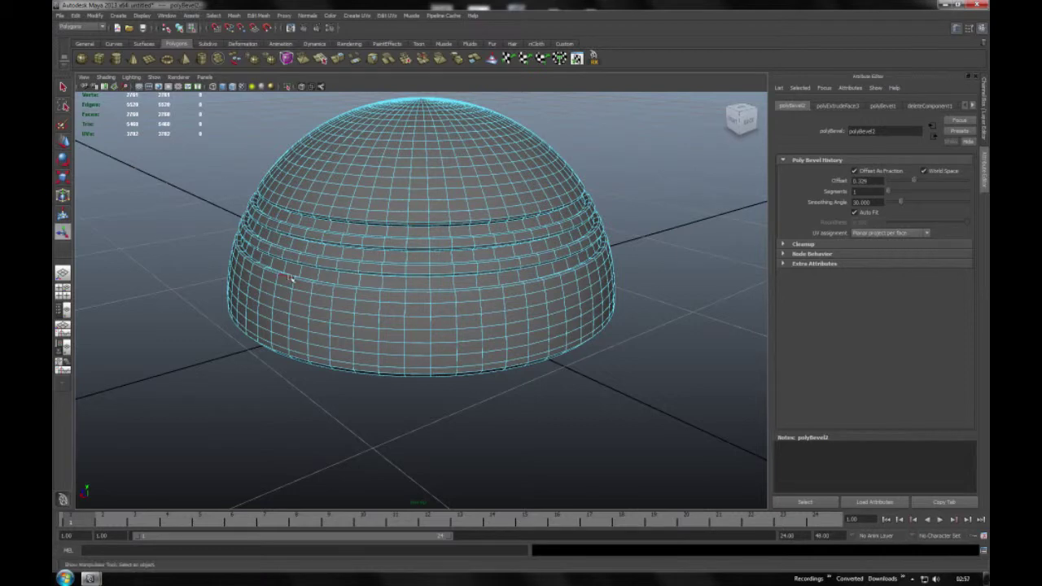
pyautogui.click(665, 300)
pyautogui.moveTo(651, 268)
pyautogui.keyDown('alt'); pyautogui.mouseDown()
pyautogui.moveTo(516, 227)
pyautogui.moveTo(554, 245)
pyautogui.mouseUp(); pyautogui.keyUp('alt')
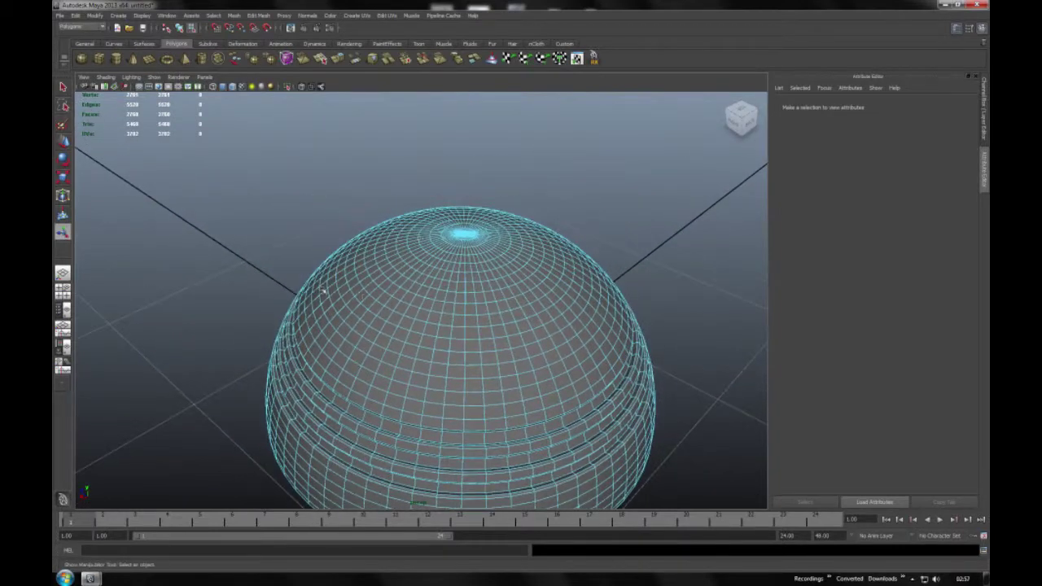
# In the side view, box-select the half-sphere's top cap faces and delete them
pyautogui.scroll(3, 578, 259)
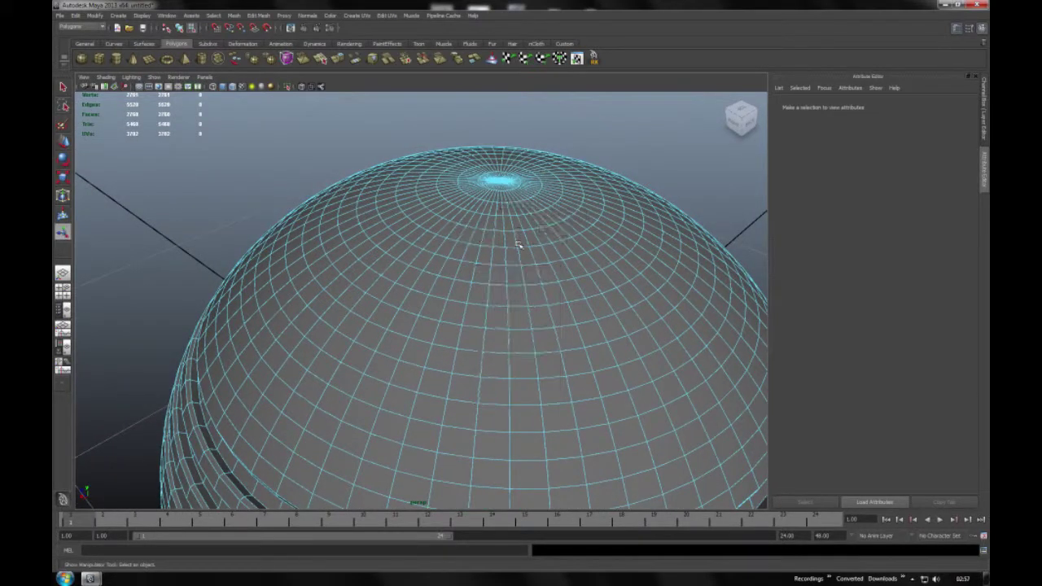
pyautogui.press('space')
pyautogui.press('space')
pyautogui.scroll(2, 586, 317)
pyautogui.scroll(3, 643, 245)
pyautogui.scroll(2, 606, 269)
pyautogui.scroll(2, 379, 290)
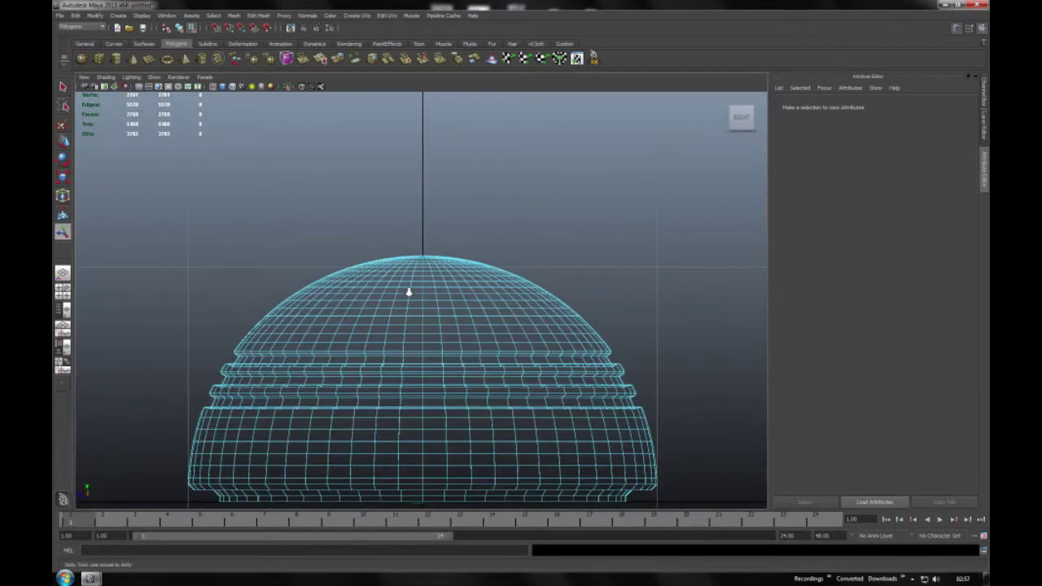
pyautogui.scroll(2, 326, 236)
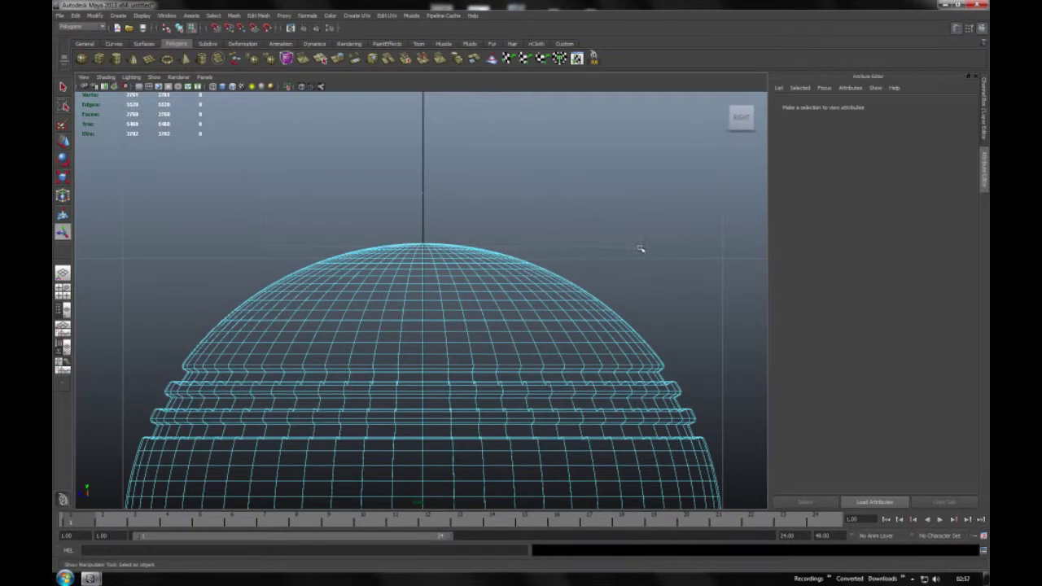
pyautogui.moveTo(678, 219); pyautogui.dragTo(350, 253)
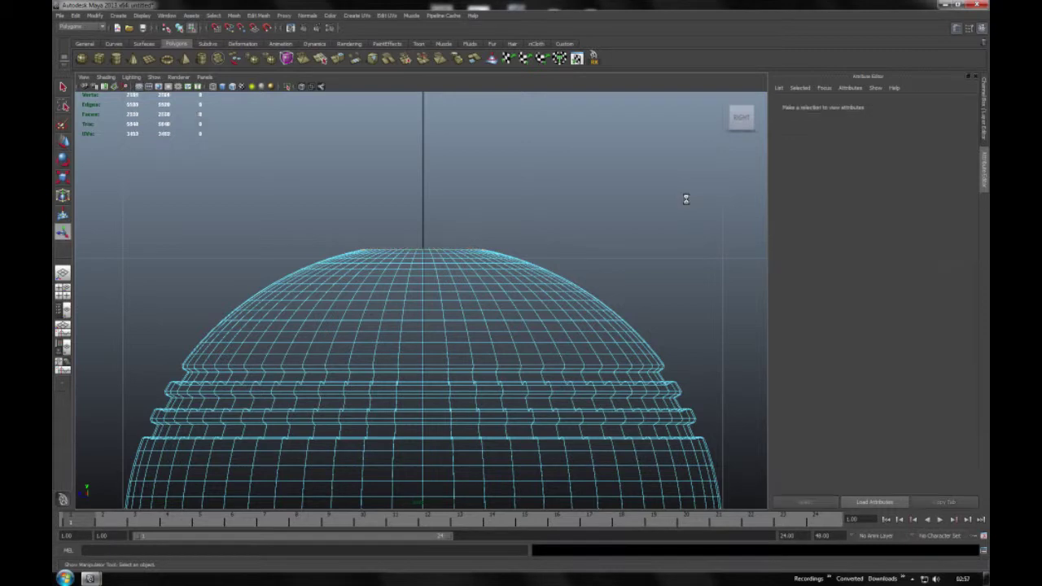
pyautogui.moveTo(464, 296); pyautogui.dragTo(496, 280, button='right')
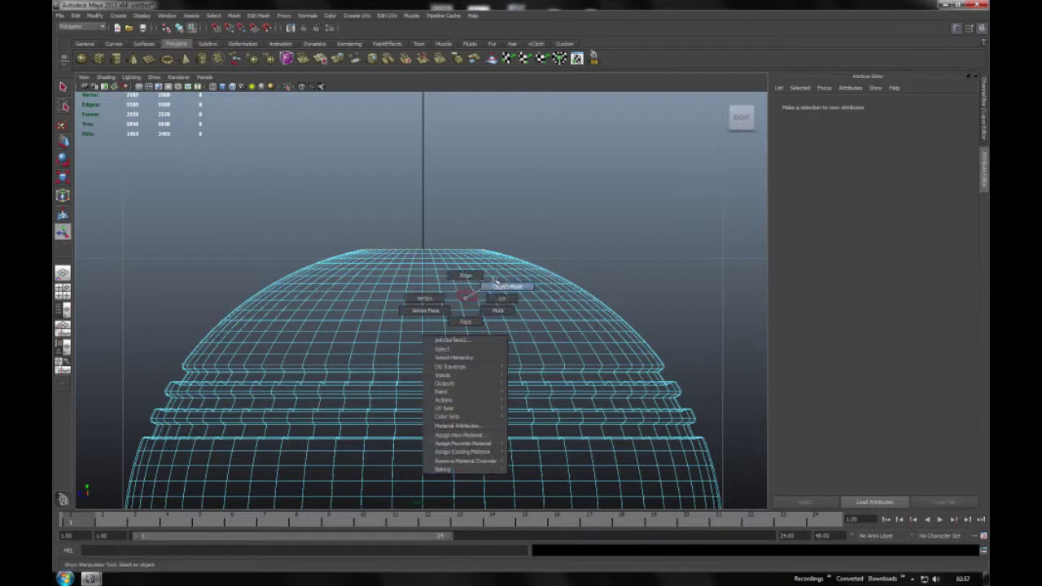
# Return to the perspective view and move the camera in toward the new hole
pyautogui.press('space')
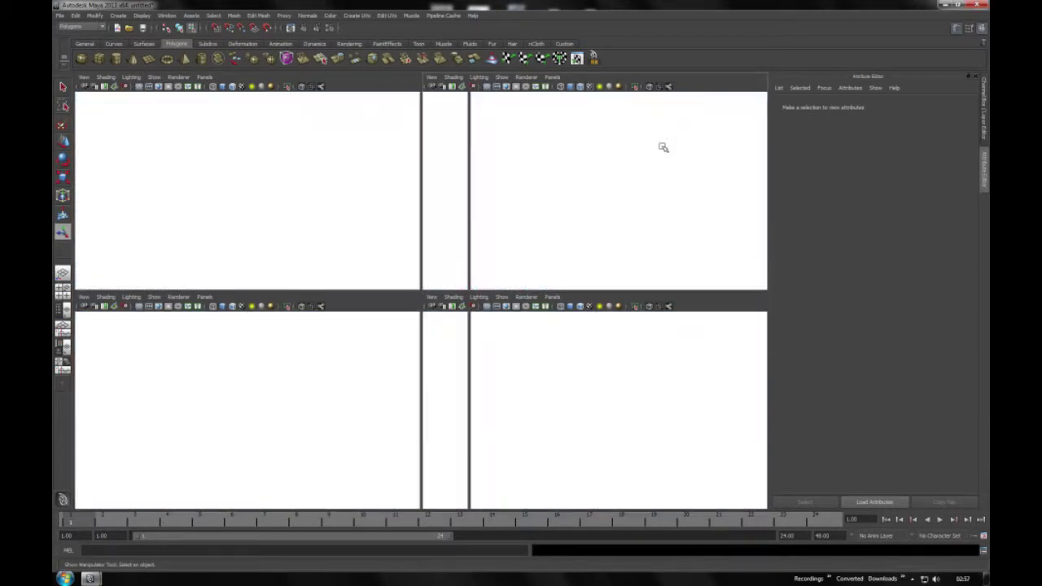
pyautogui.press('space')
pyautogui.moveTo(376, 198)
pyautogui.keyDown('alt'); pyautogui.mouseDown(button='right')
pyautogui.moveTo(600, 174)
pyautogui.moveTo(509, 263)
pyautogui.moveTo(454, 286)
pyautogui.moveTo(482, 331)
pyautogui.mouseUp(button='right'); pyautogui.keyUp('alt')
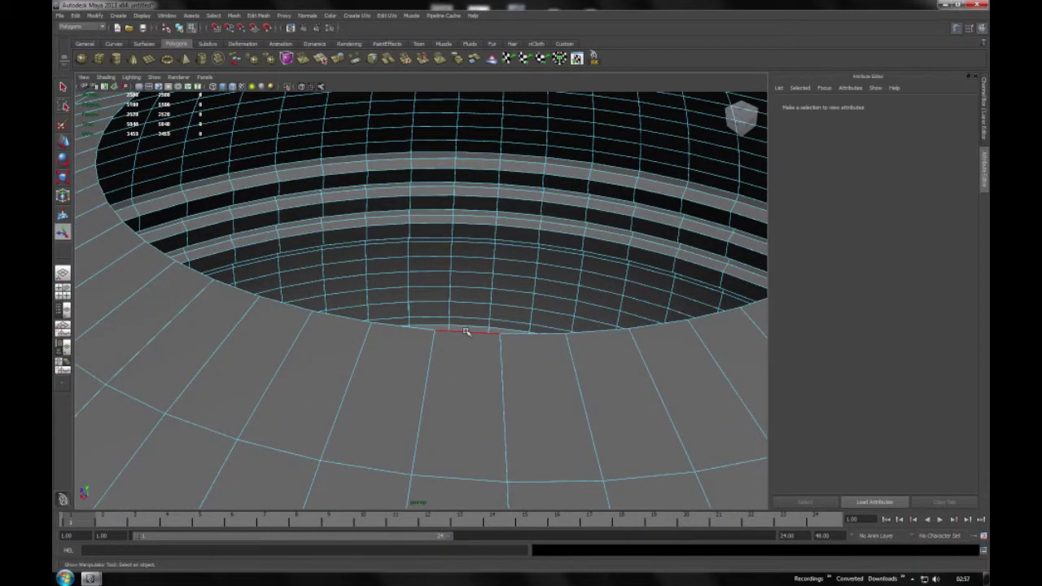
# Select the sphere and apply Mesh > Fill Hole to cap its top opening
pyautogui.click(465, 332)
pyautogui.keyDown('alt'); pyautogui.moveTo(562, 274); pyautogui.dragTo(513, 232, button='right'); pyautogui.keyUp('alt')
pyautogui.click(235, 16)
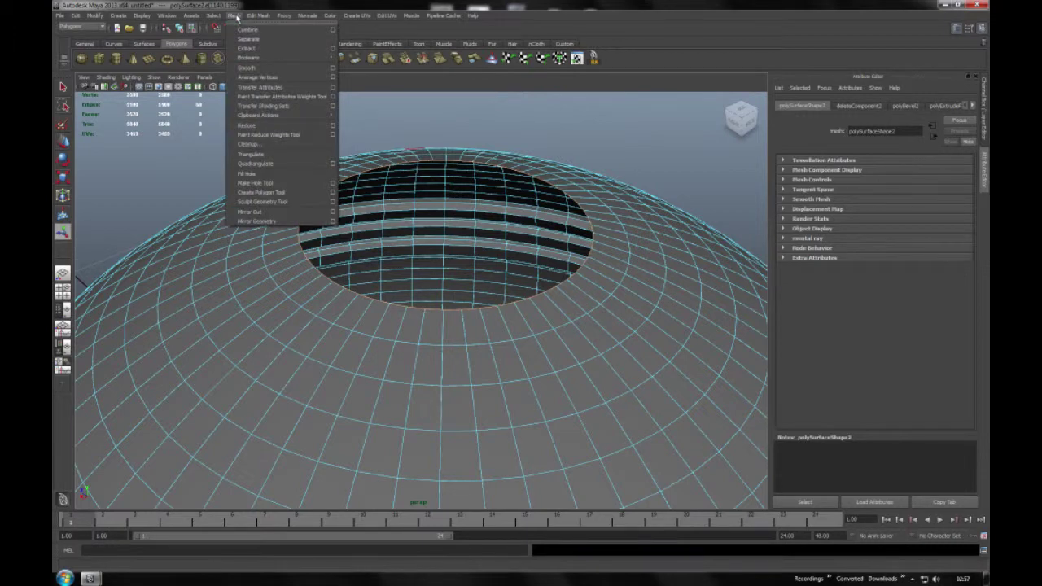
pyautogui.click(247, 173)
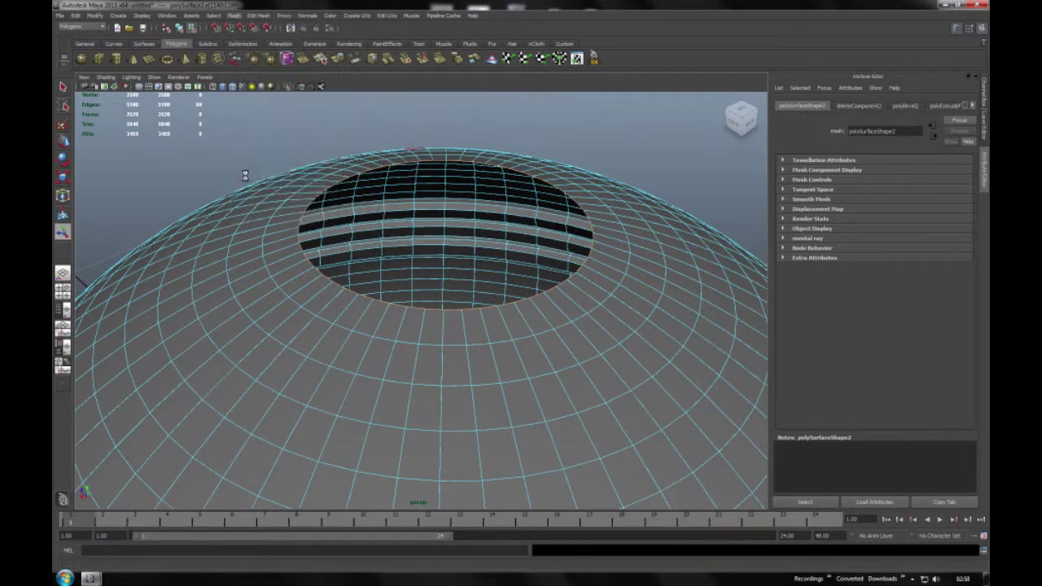
# Select the new single cap face at the top of the sphere in face mode
pyautogui.click(252, 161)
pyautogui.keyDown('alt'); pyautogui.moveTo(482, 157); pyautogui.dragTo(315, 162, button='right'); pyautogui.keyUp('alt')
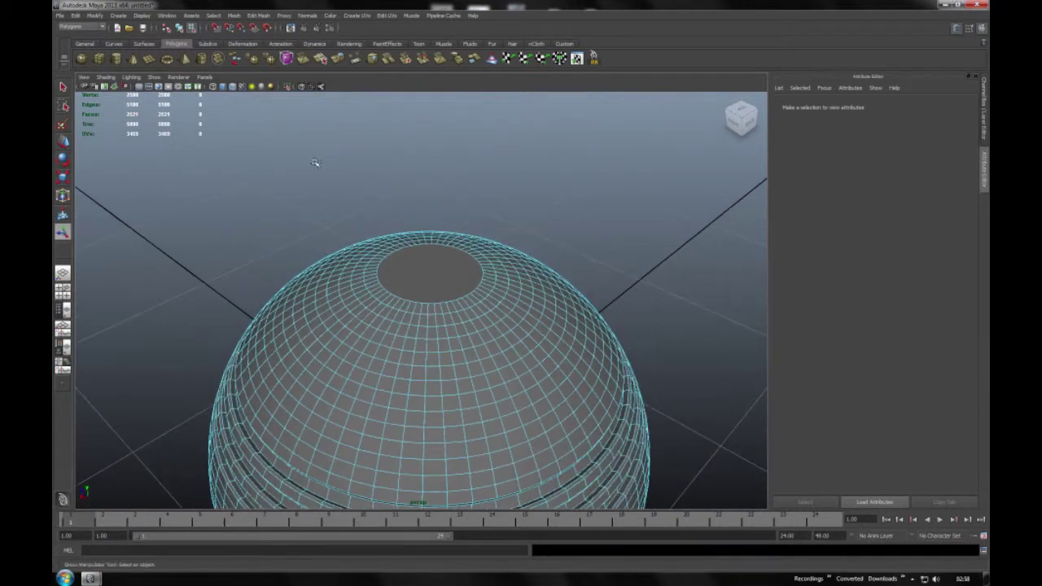
pyautogui.moveTo(415, 267); pyautogui.dragTo(414, 277, button='right')
pyautogui.click(425, 278)
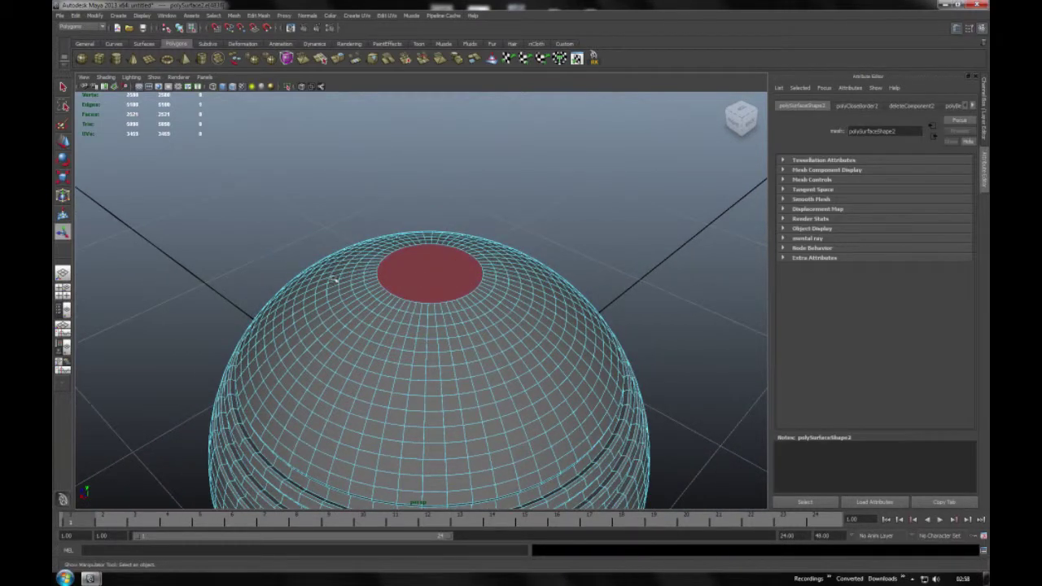
# Extrude the cap face, scale it to 0.5, then extrude and push it down into a well
pyautogui.keyDown('alt'); pyautogui.moveTo(335, 279); pyautogui.dragTo(421, 261, button='right'); pyautogui.keyUp('alt')
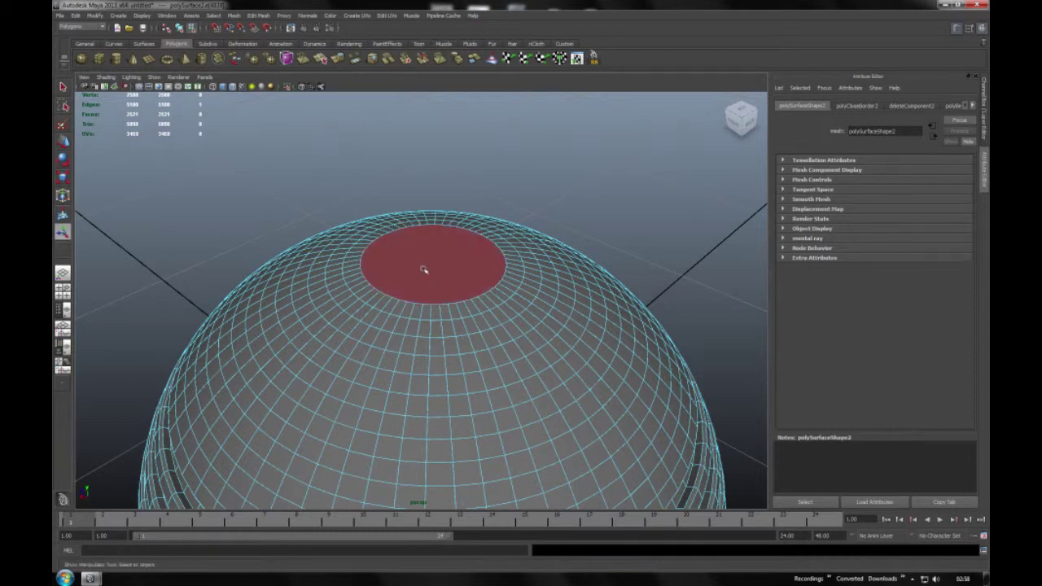
pyautogui.click(423, 269)
pyautogui.click(338, 62)
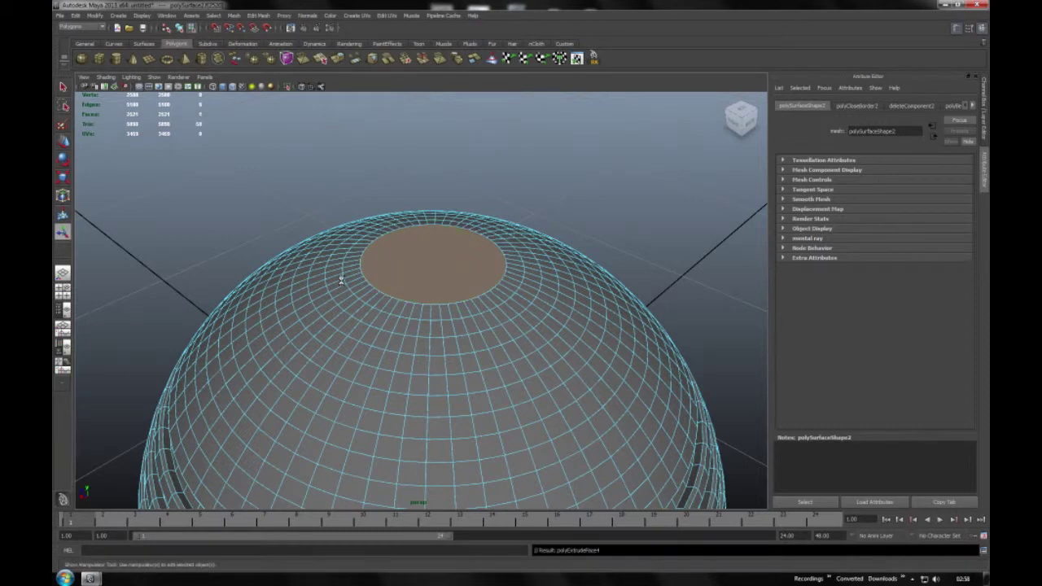
pyautogui.keyDown('alt'); pyautogui.moveTo(346, 244); pyautogui.dragTo(477, 244); pyautogui.keyUp('alt')
pyautogui.click(477, 244)
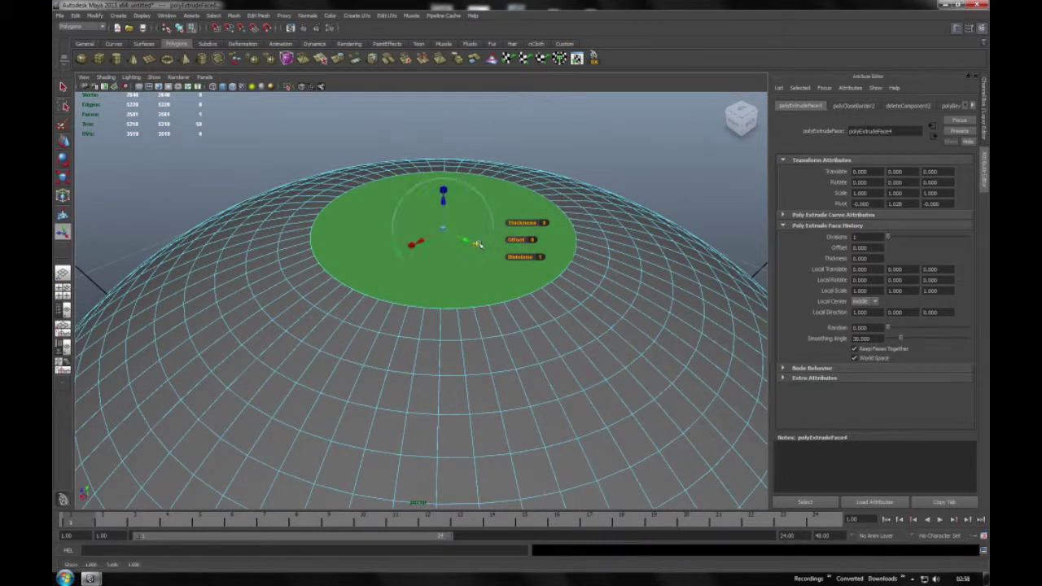
pyautogui.moveTo(443, 230); pyautogui.dragTo(429, 231)
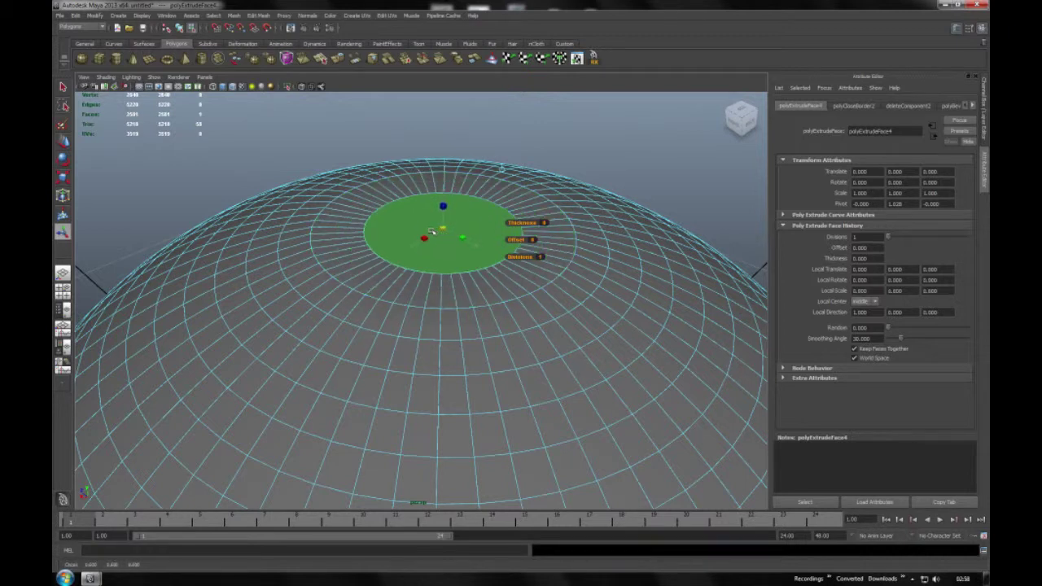
pyautogui.click(338, 62)
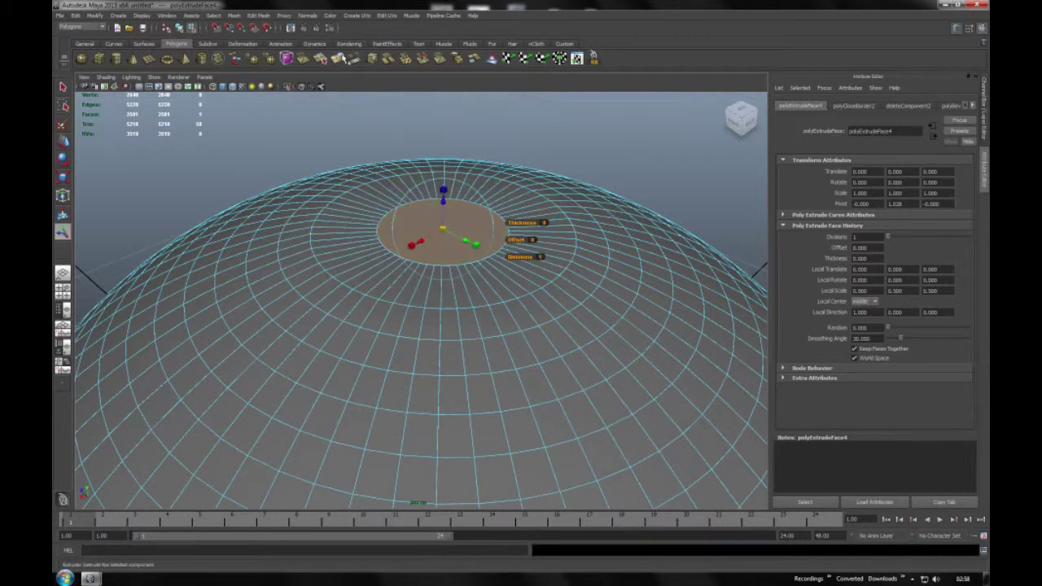
pyautogui.moveTo(443, 201); pyautogui.dragTo(441, 241)
pyautogui.click(576, 58)
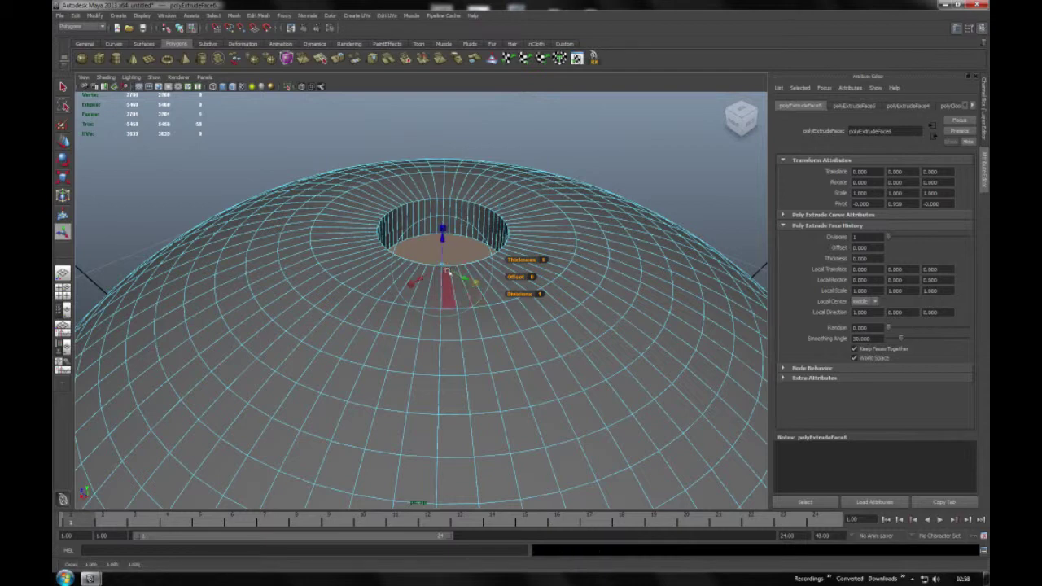
# Shrink the well's cap to a small circle and extrude it up into a tall thin column
pyautogui.moveTo(445, 269)
pyautogui.mouseDown()
pyautogui.moveTo(445, 282)
pyautogui.moveTo(534, 300)
pyautogui.mouseUp()
pyautogui.moveTo(534, 301); pyautogui.dragTo(518, 302, button='middle')
pyautogui.hotkey('ctrl', 'e')
pyautogui.moveTo(467, 319); pyautogui.dragTo(470, 167)
pyautogui.moveTo(488, 171)
pyautogui.keyDown('alt'); pyautogui.mouseDown(button='middle')
pyautogui.moveTo(533, 167)
pyautogui.moveTo(503, 272)
pyautogui.mouseUp(button='middle'); pyautogui.keyUp('alt')
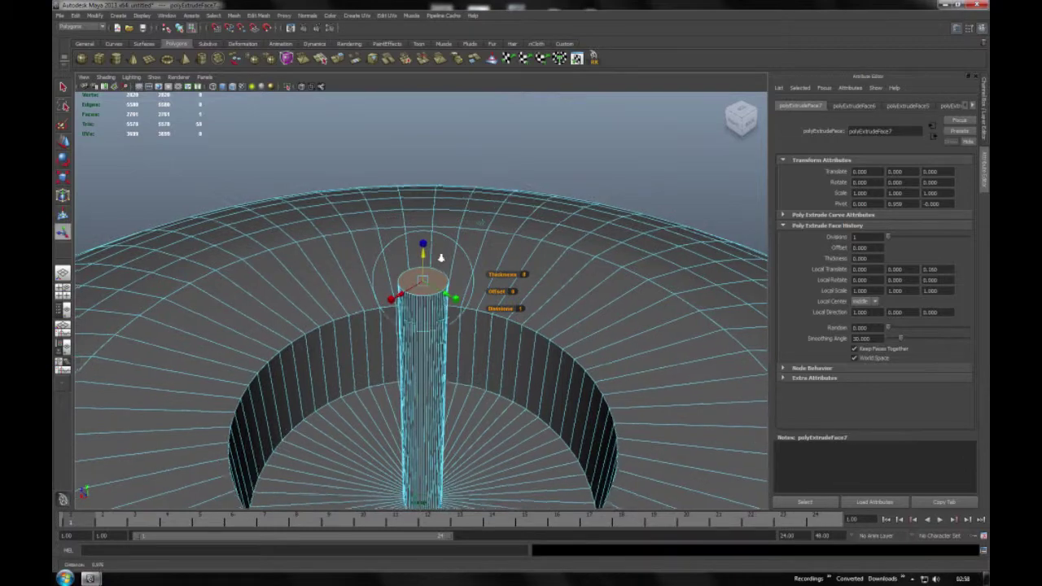
pyautogui.keyDown('alt'); pyautogui.moveTo(503, 271); pyautogui.dragTo(455, 270); pyautogui.keyUp('alt')
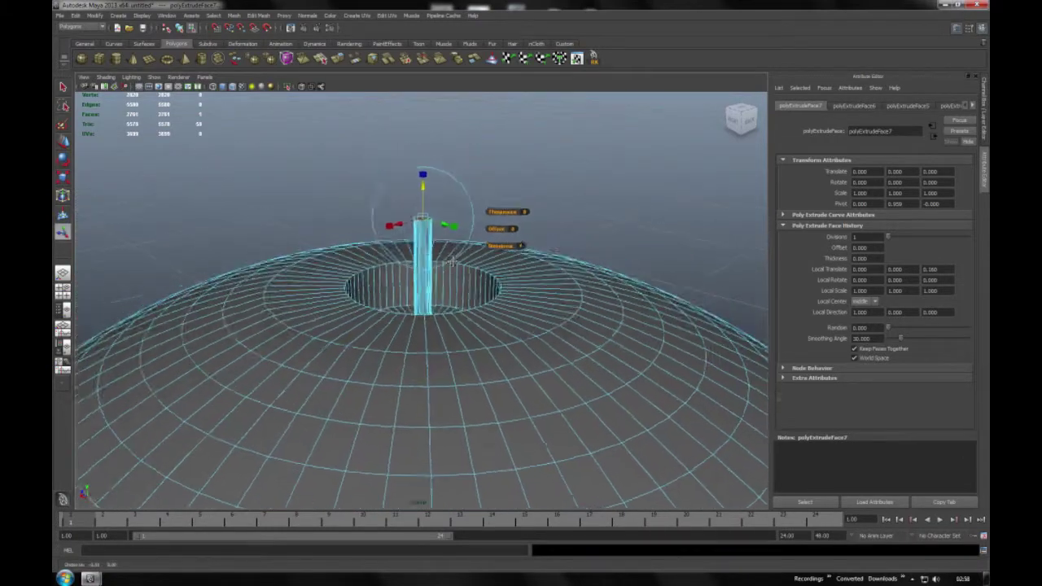
pyautogui.keyDown('alt'); pyautogui.moveTo(455, 271); pyautogui.dragTo(541, 227, button='right'); pyautogui.keyUp('alt')
# Extrude a wider, thicker bolt head on the column with an inset, recessed top
pyautogui.click(337, 59)
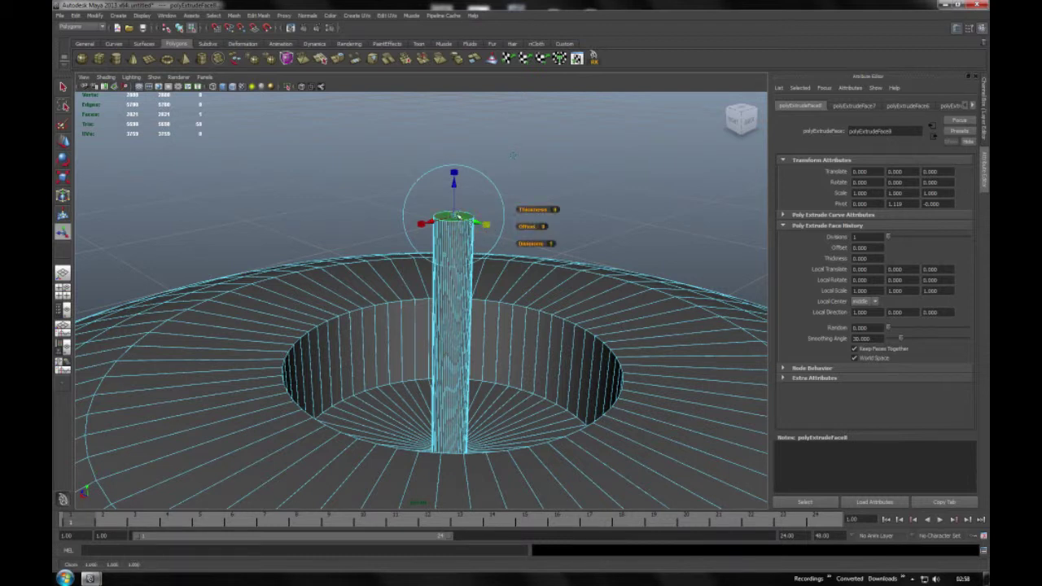
pyautogui.moveTo(459, 215); pyautogui.dragTo(492, 218)
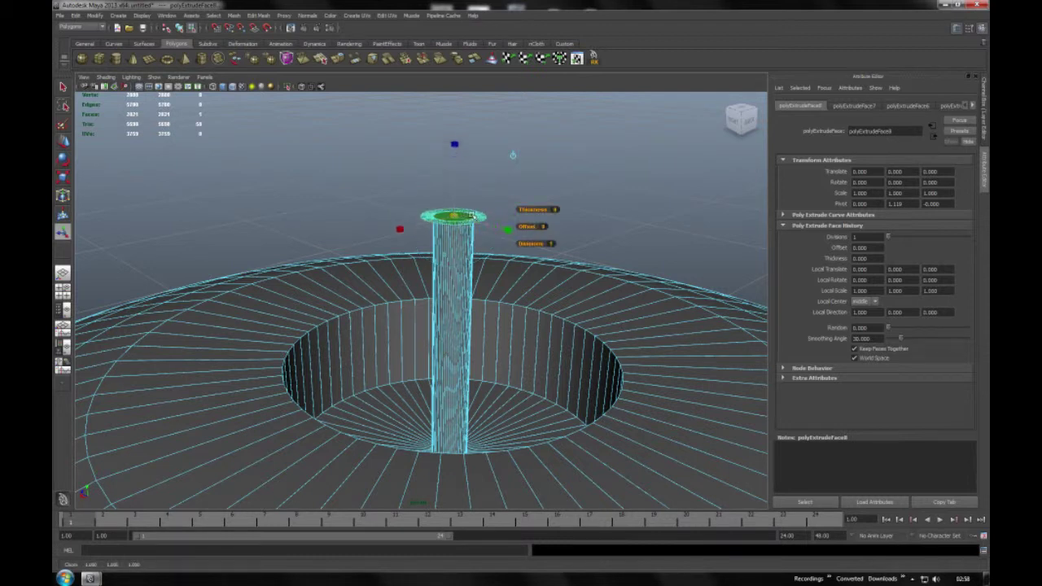
pyautogui.click(336, 60)
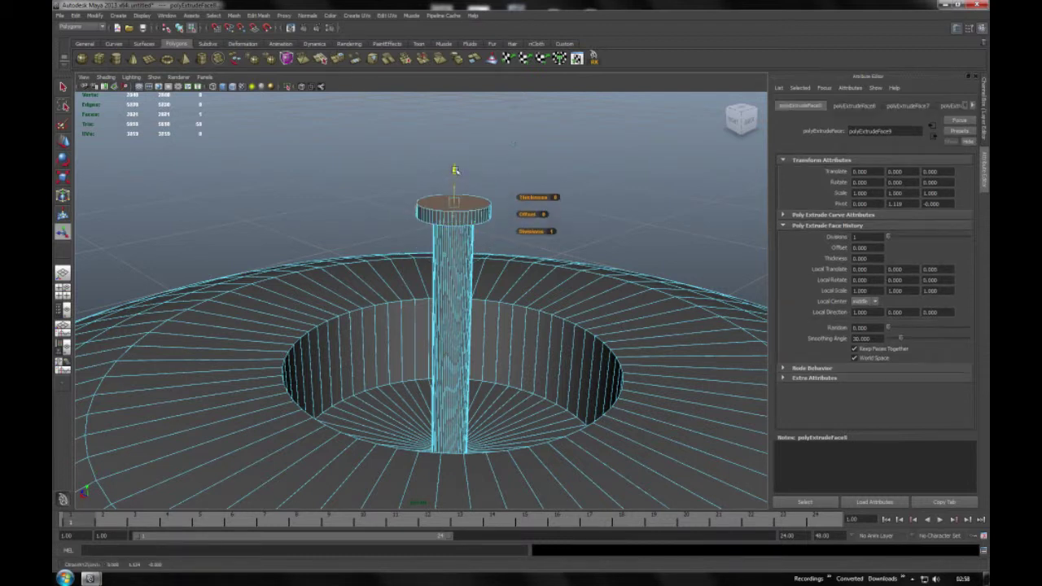
pyautogui.moveTo(455, 170); pyautogui.dragTo(456, 149)
pyautogui.click(336, 60)
pyautogui.moveTo(458, 183); pyautogui.dragTo(438, 183)
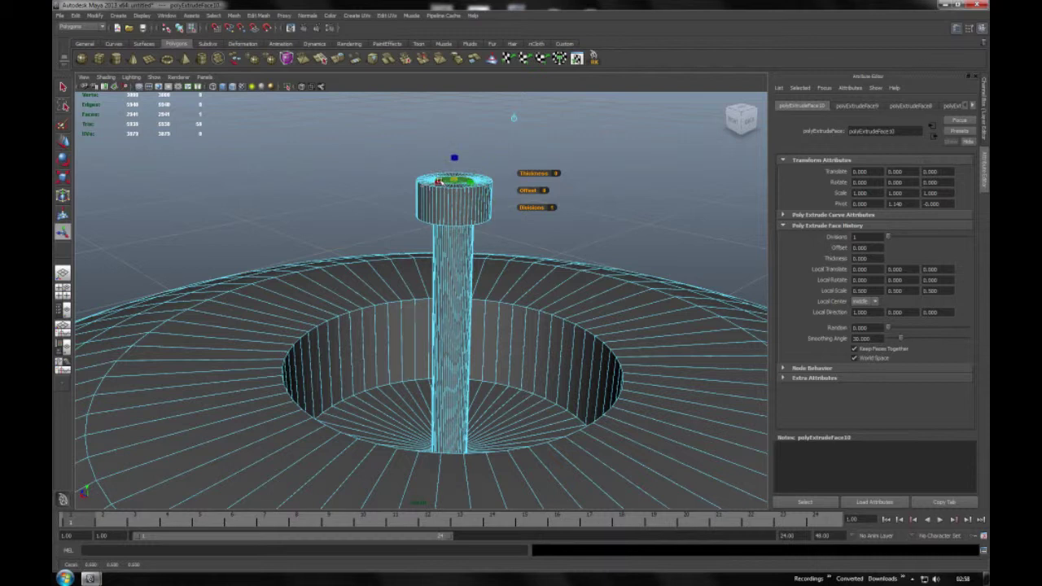
pyautogui.click(338, 60)
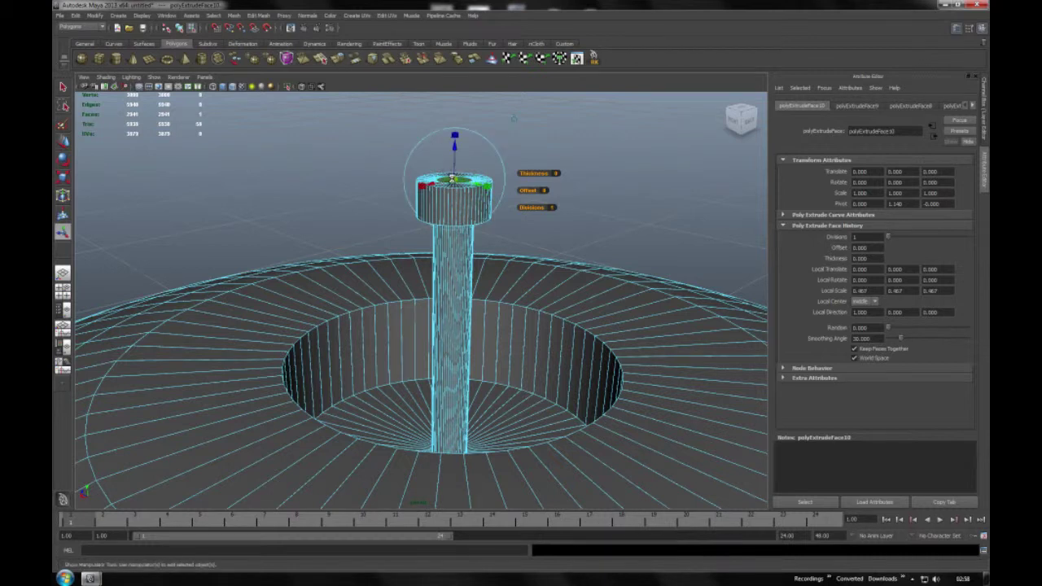
pyautogui.moveTo(454, 145); pyautogui.dragTo(480, 421)
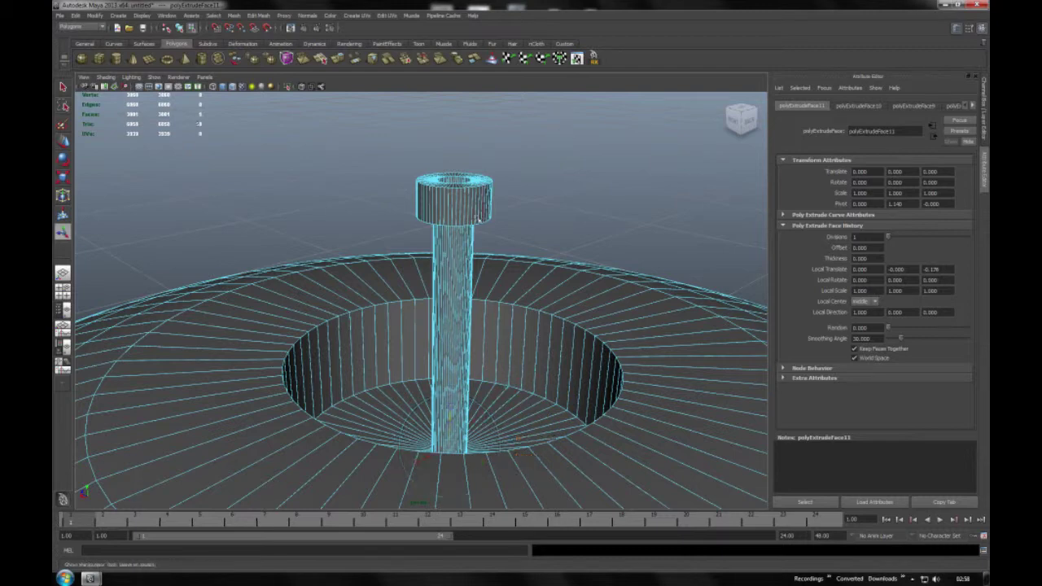
pyautogui.click(514, 198)
pyautogui.rightClick(514, 197)
pyautogui.keyDown('alt'); pyautogui.moveTo(514, 198); pyautogui.dragTo(526, 193); pyautogui.keyUp('alt')
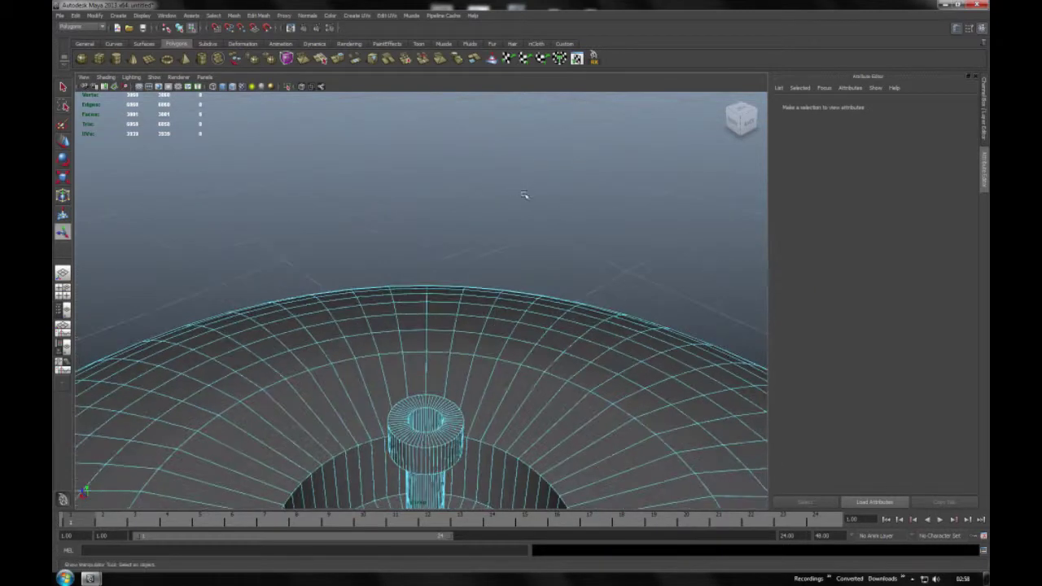
# Bevel a ring of faces around the bolt head, then undo that bevel
pyautogui.click(431, 464)
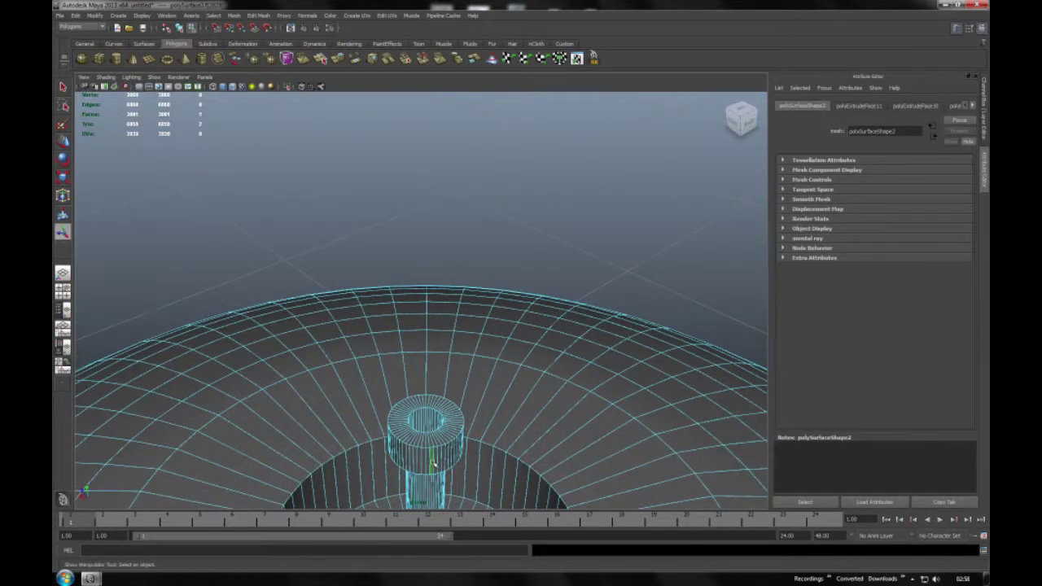
pyautogui.doubleClick(436, 464)
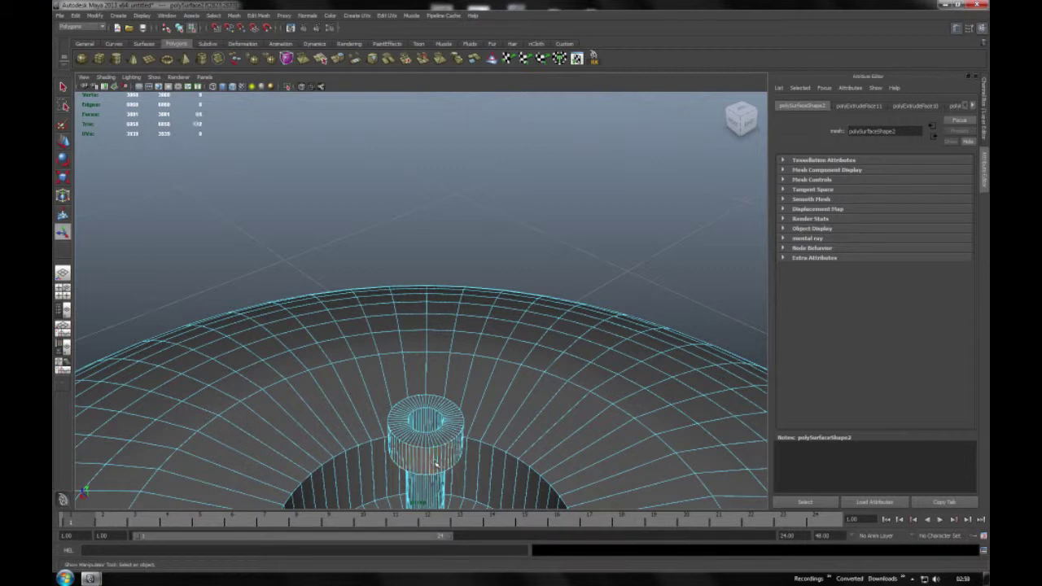
pyautogui.click(263, 16)
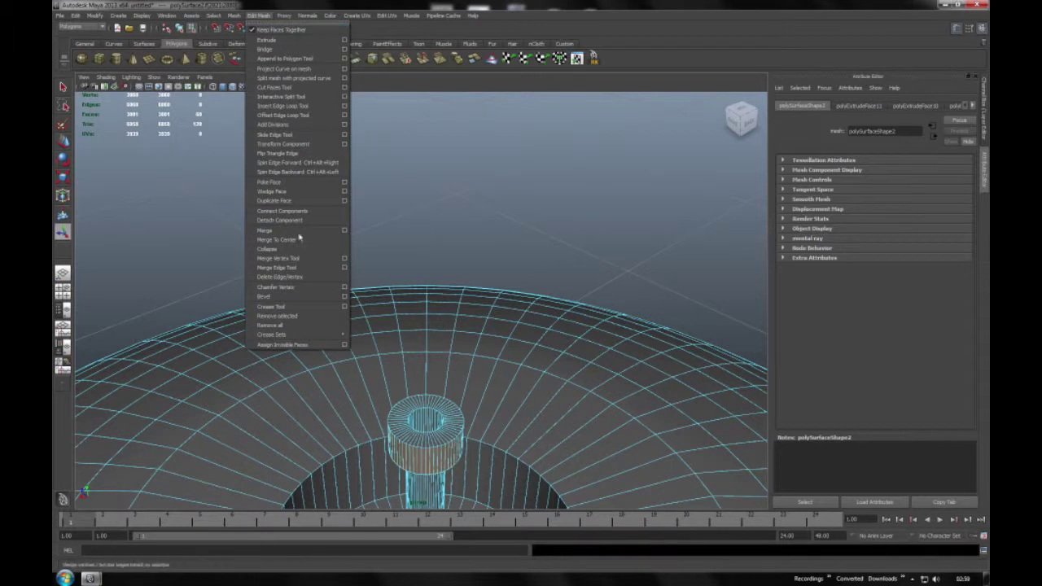
pyautogui.click(298, 301)
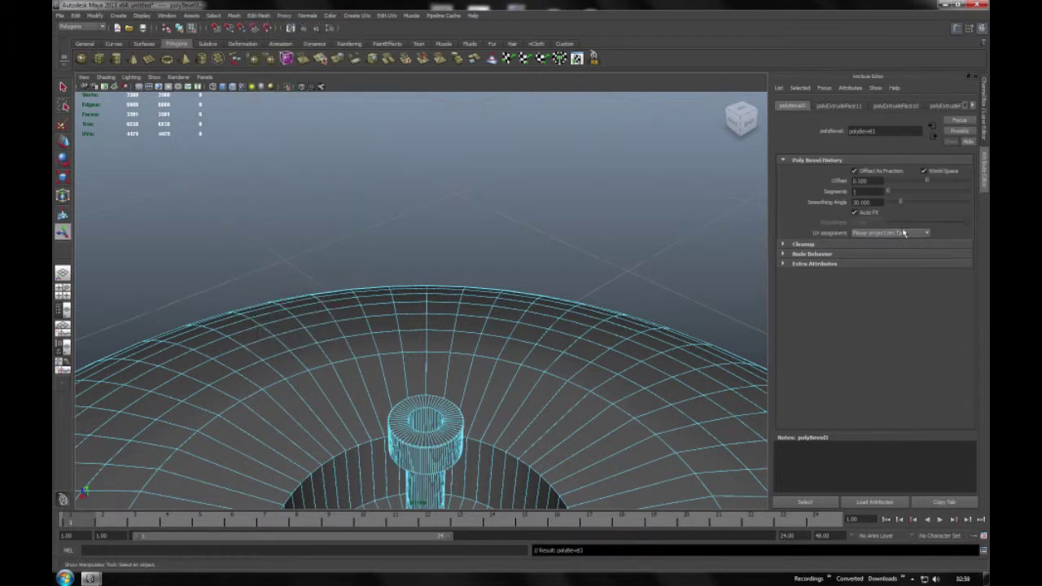
pyautogui.moveTo(926, 182); pyautogui.dragTo(985, 184)
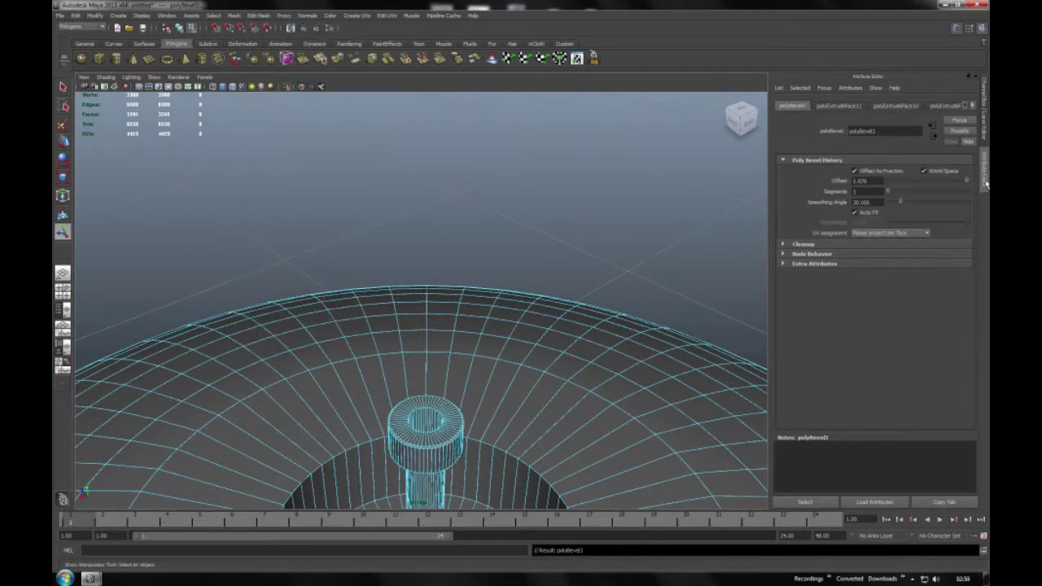
pyautogui.keyDown('alt'); pyautogui.moveTo(607, 236); pyautogui.dragTo(614, 225); pyautogui.keyUp('alt')
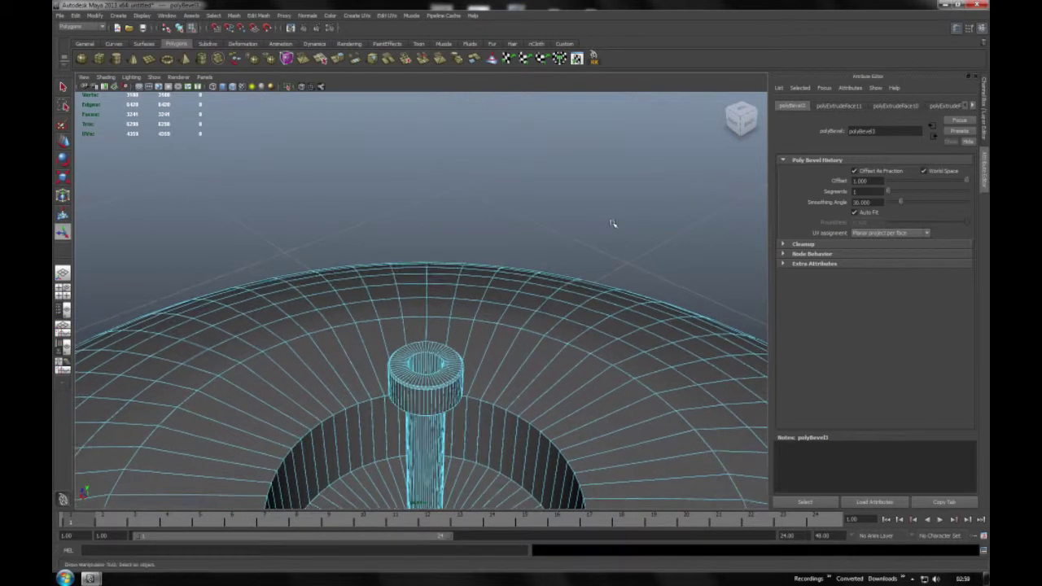
pyautogui.hotkey('ctrl', 'z')
# Select the edge loop around the bolt head's top rim
pyautogui.click(469, 359)
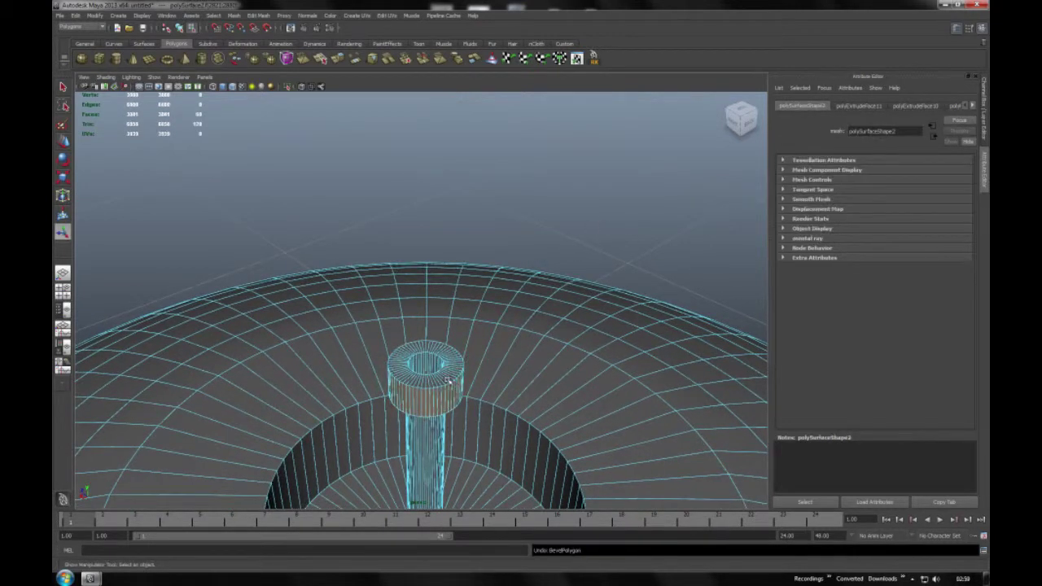
pyautogui.rightClick(446, 386)
pyautogui.keyDown('alt'); pyautogui.moveTo(443, 389); pyautogui.dragTo(488, 342); pyautogui.keyUp('alt')
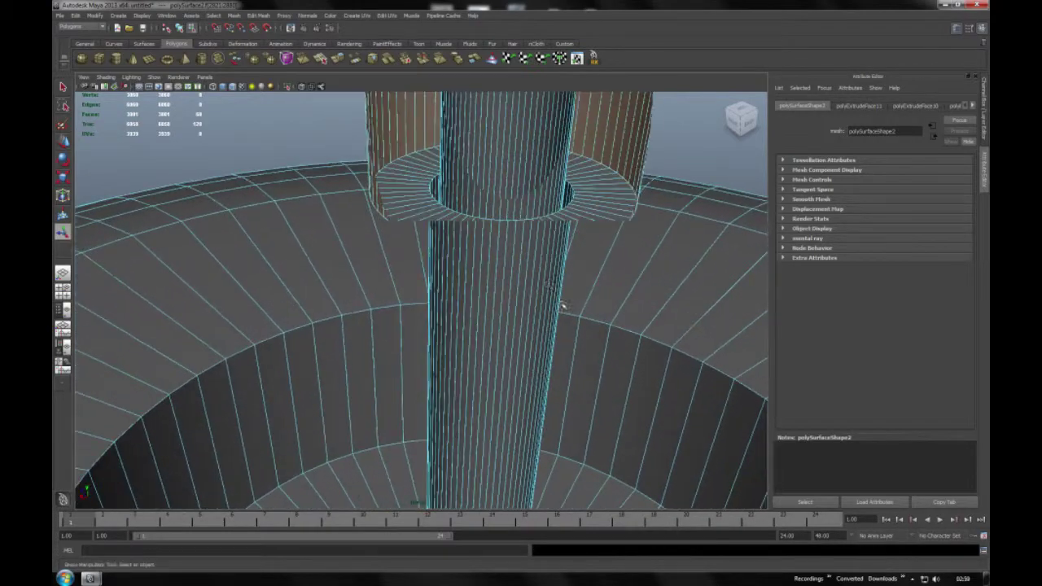
pyautogui.keyDown('alt'); pyautogui.moveTo(488, 341); pyautogui.dragTo(536, 281, button='right'); pyautogui.keyUp('alt')
pyautogui.scroll(-3, 536, 281)
pyautogui.scroll(-1, 533, 283)
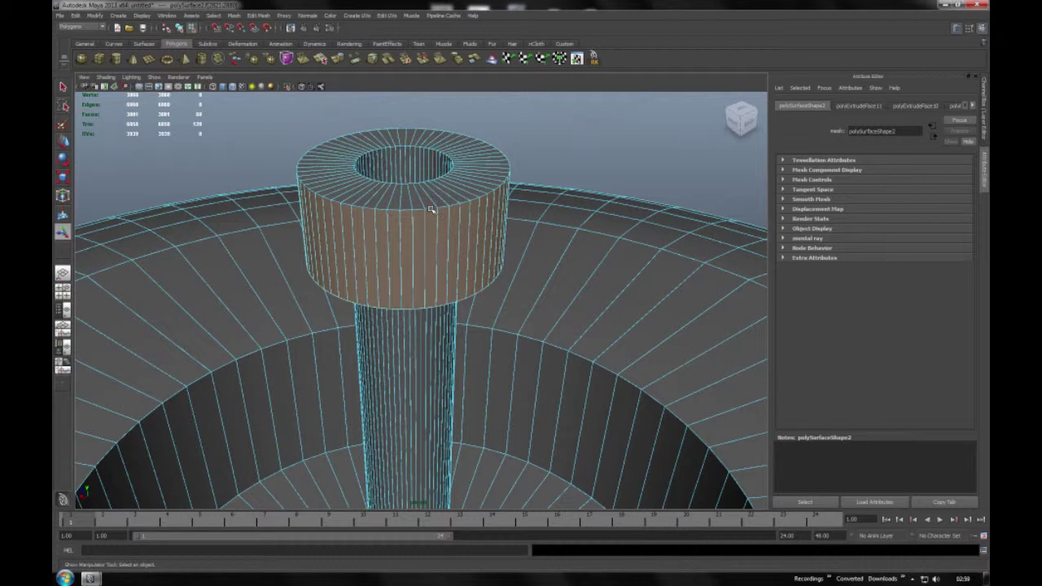
pyautogui.doubleClick(432, 210)
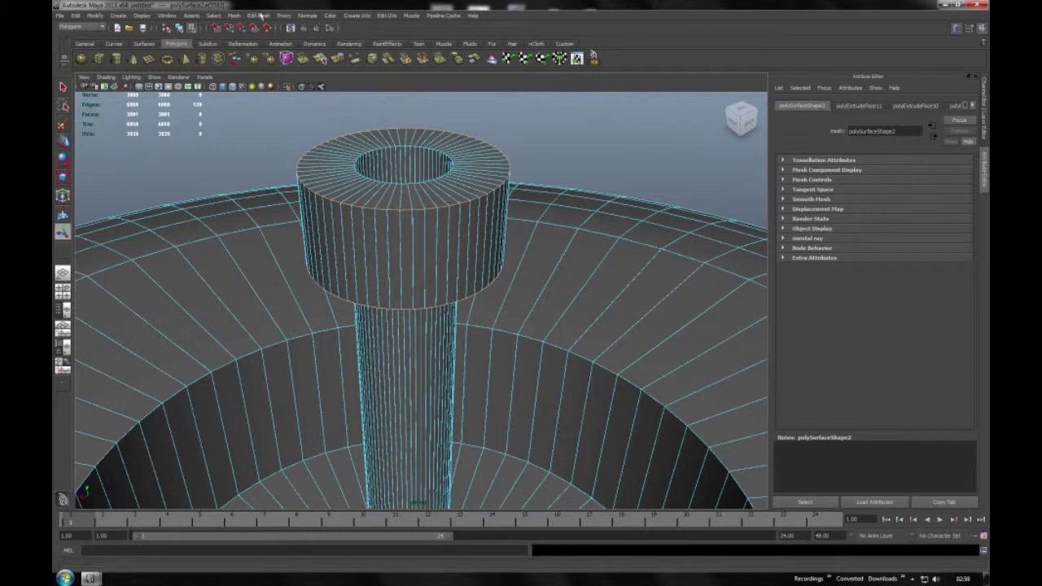
# Bevel the bolt head's top rim with the offset narrowed to about 0.329
pyautogui.click(258, 15)
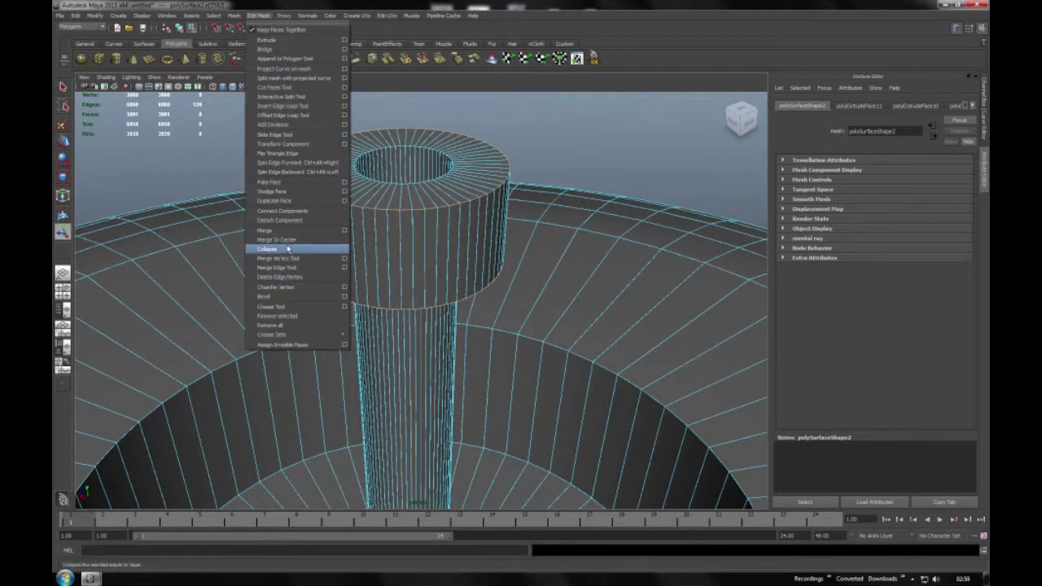
pyautogui.click(277, 296)
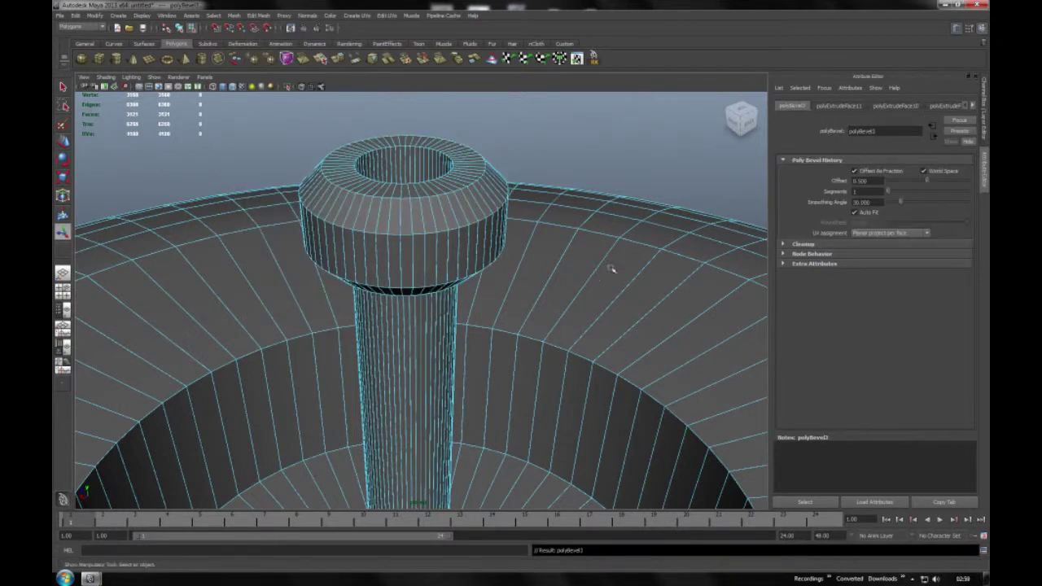
pyautogui.moveTo(927, 186); pyautogui.dragTo(915, 185)
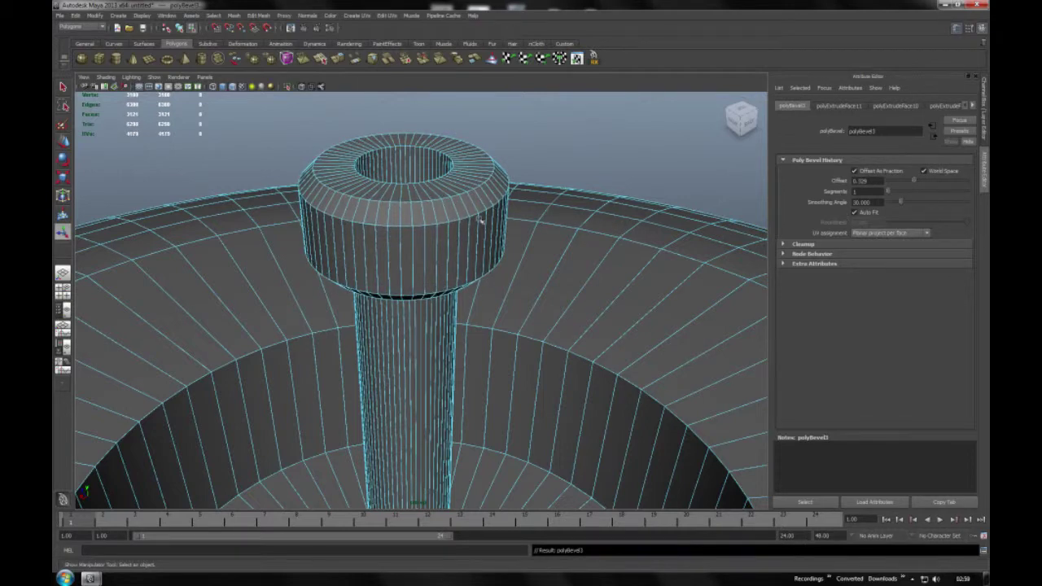
pyautogui.moveTo(436, 210); pyautogui.dragTo(446, 210, button='right')
pyautogui.click(414, 147)
pyautogui.scroll(-5, 414, 147)
pyautogui.moveTo(456, 214)
pyautogui.keyDown('alt'); pyautogui.mouseDown()
pyautogui.moveTo(434, 179)
pyautogui.moveTo(500, 212)
pyautogui.moveTo(468, 182)
pyautogui.moveTo(482, 195)
pyautogui.moveTo(507, 181)
pyautogui.moveTo(493, 181)
pyautogui.moveTo(513, 186)
pyautogui.moveTo(437, 225)
pyautogui.moveTo(488, 221)
pyautogui.moveTo(426, 256)
pyautogui.mouseUp(); pyautogui.keyUp('alt')
# Switch the renderer to mental ray, test-render the dome, and bring up Assign New Material for it
pyautogui.keyDown('alt'); pyautogui.moveTo(425, 256); pyautogui.dragTo(650, 234, button='right'); pyautogui.keyUp('alt')
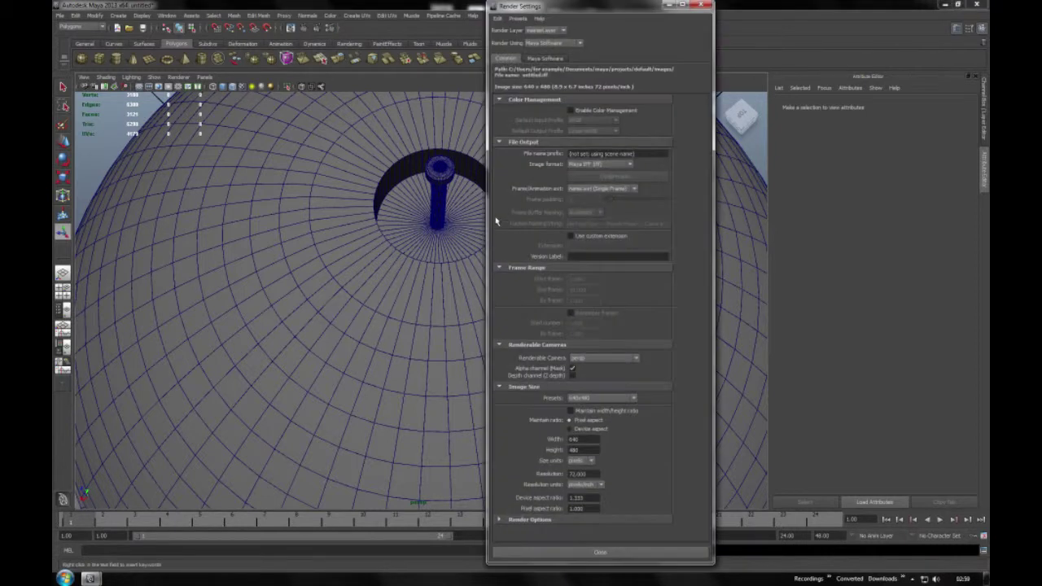
pyautogui.click(535, 44)
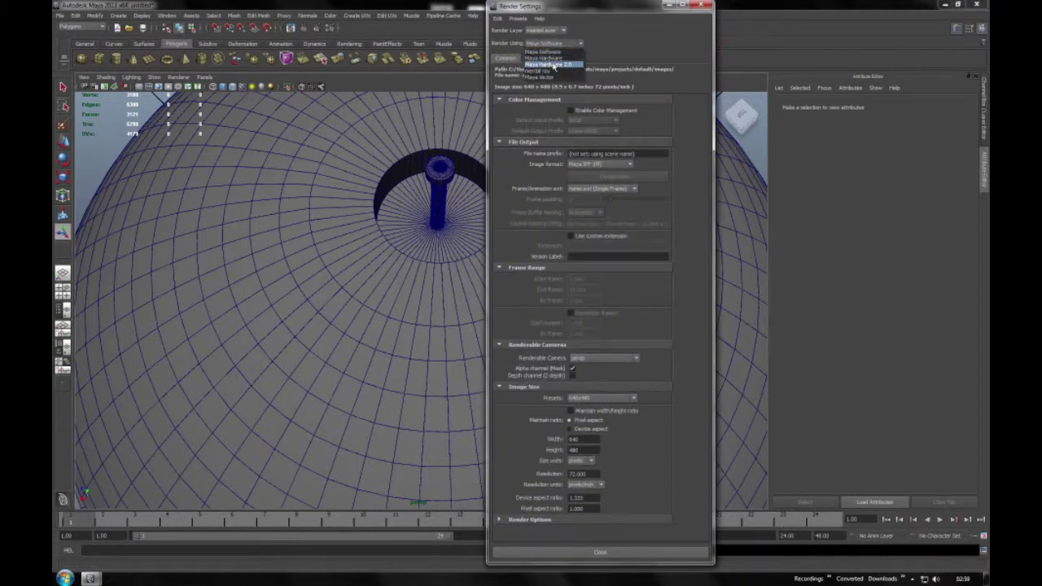
pyautogui.click(544, 71)
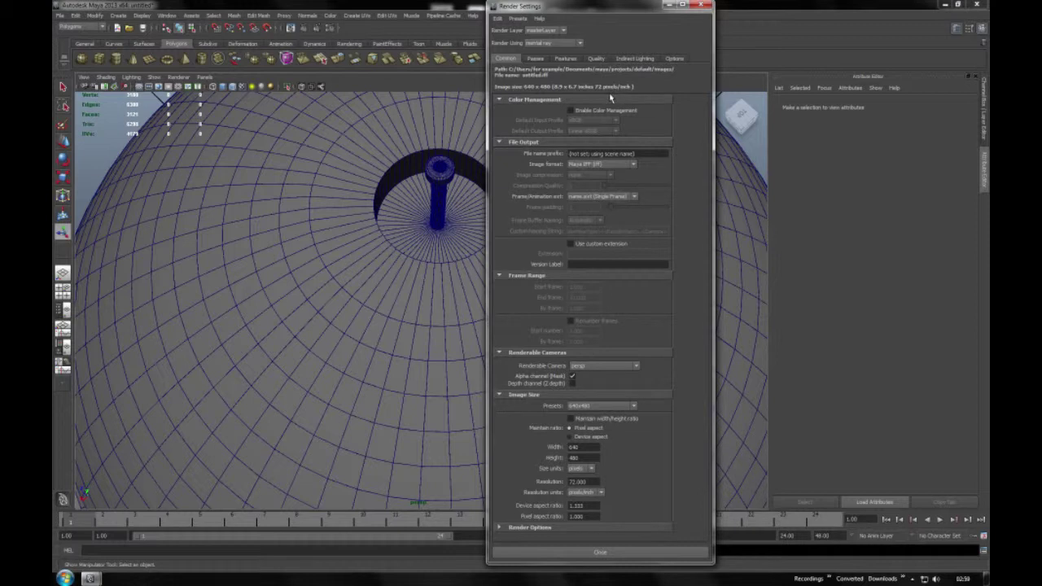
pyautogui.click(305, 29)
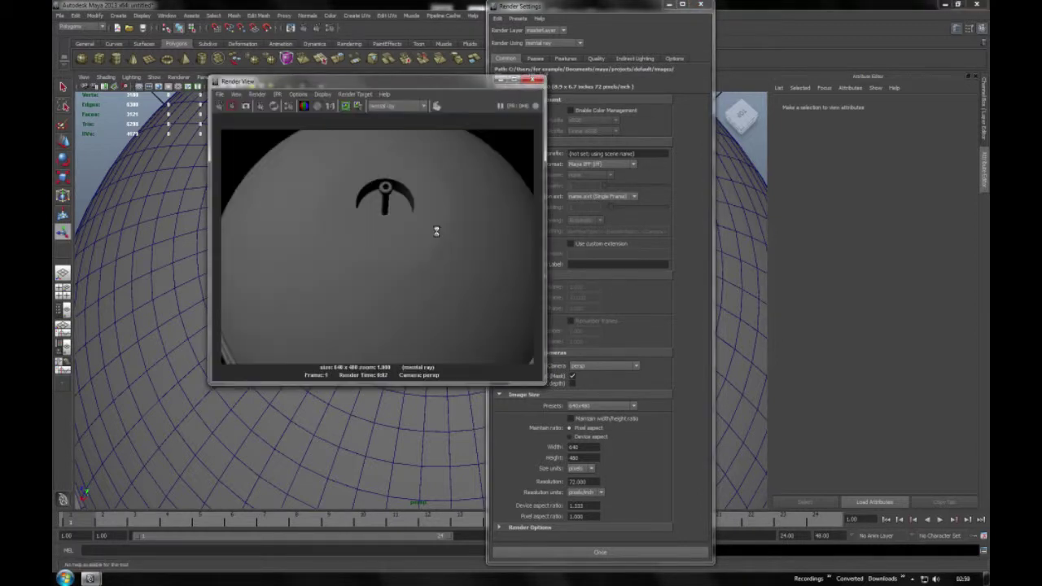
pyautogui.click(171, 222)
pyautogui.moveTo(171, 222); pyautogui.dragTo(175, 360, button='right')
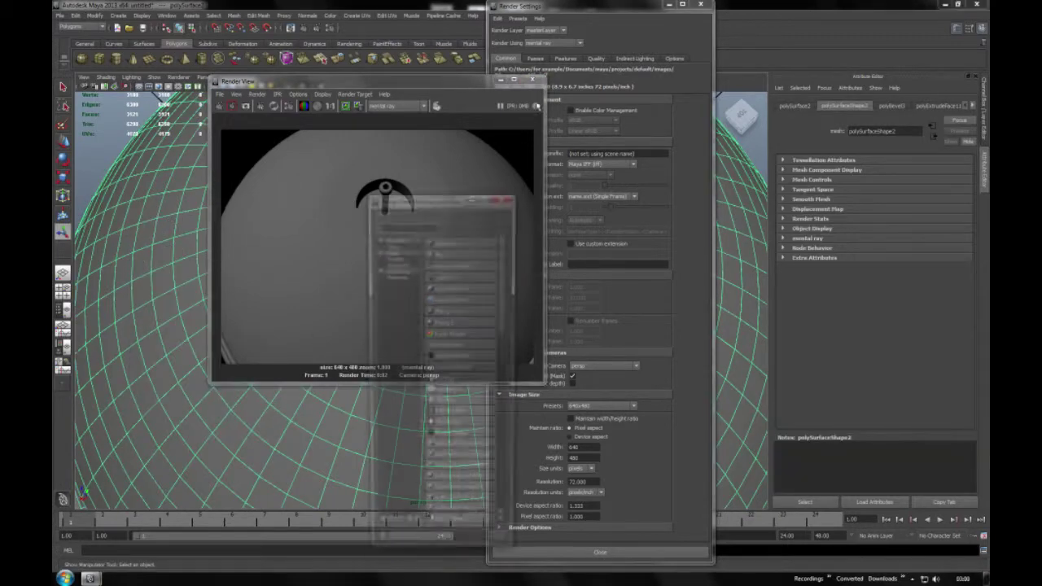
# Assign a new mi_car_paint_phen material to the dome
pyautogui.click(700, 4)
pyautogui.moveTo(447, 209); pyautogui.dragTo(434, 148)
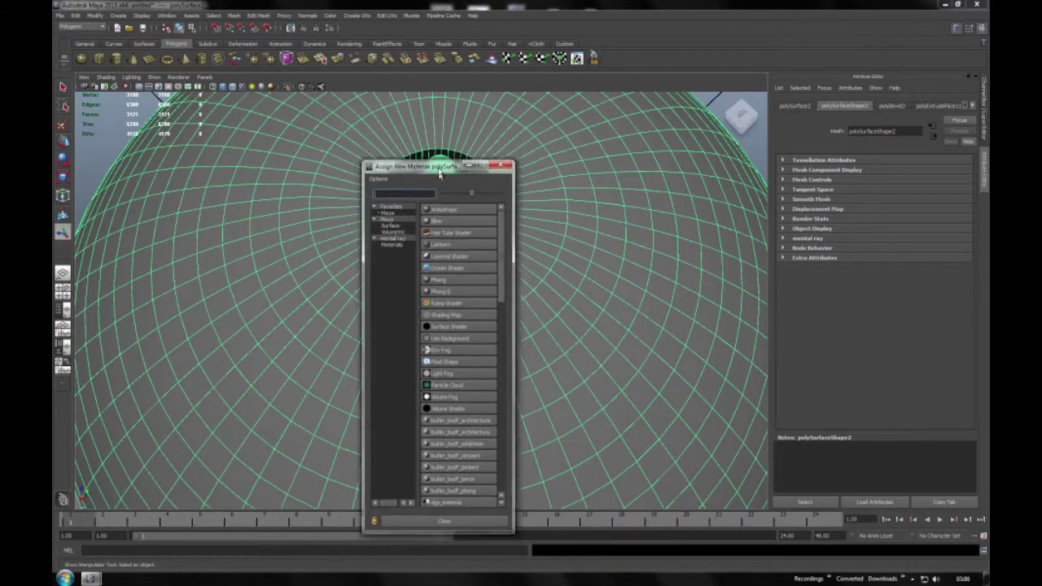
pyautogui.moveTo(493, 190); pyautogui.dragTo(501, 268)
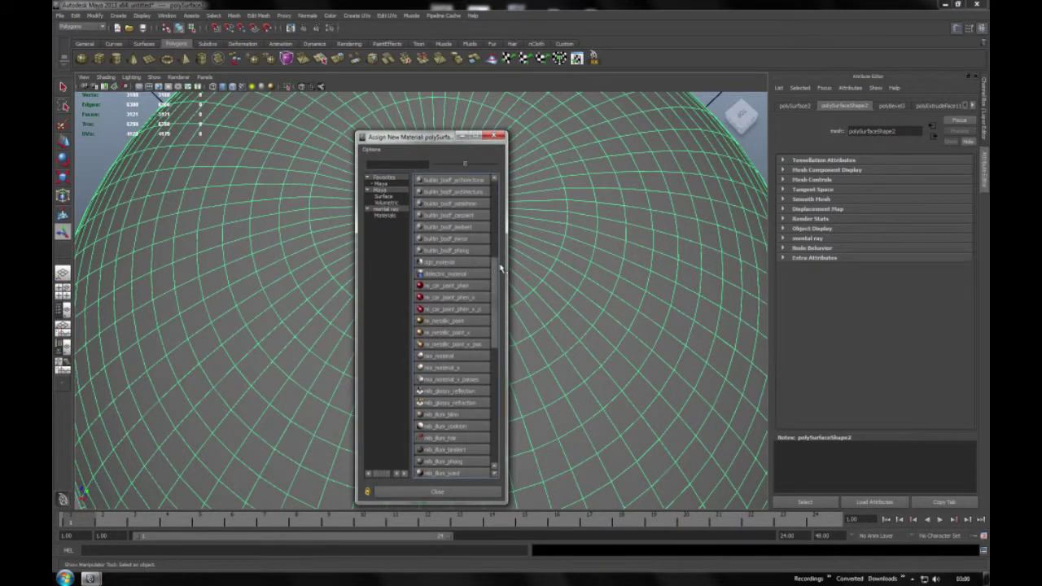
pyautogui.click(453, 287)
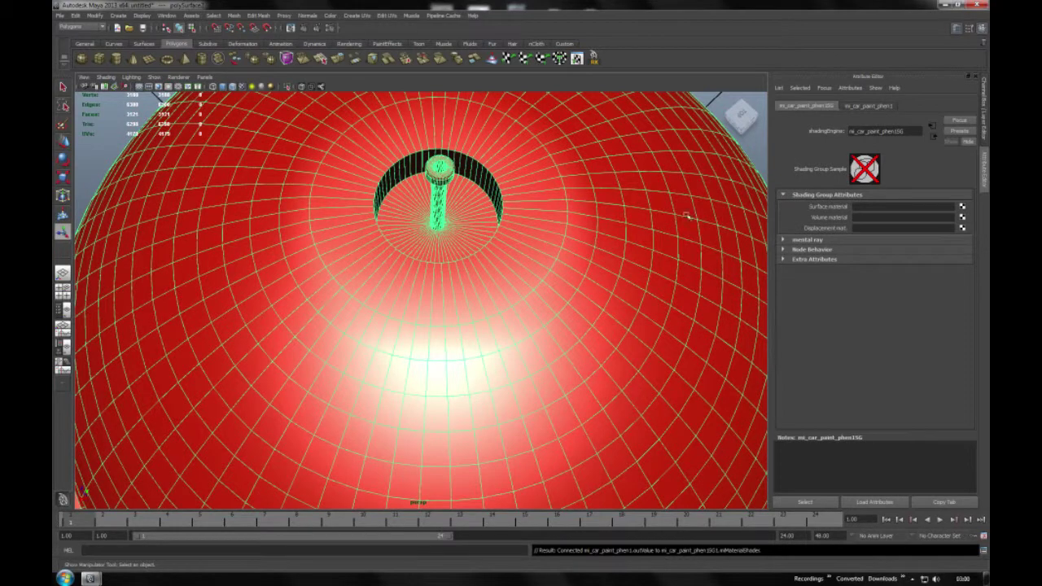
# Set the car paint's Base Color to orange
pyautogui.click(882, 107)
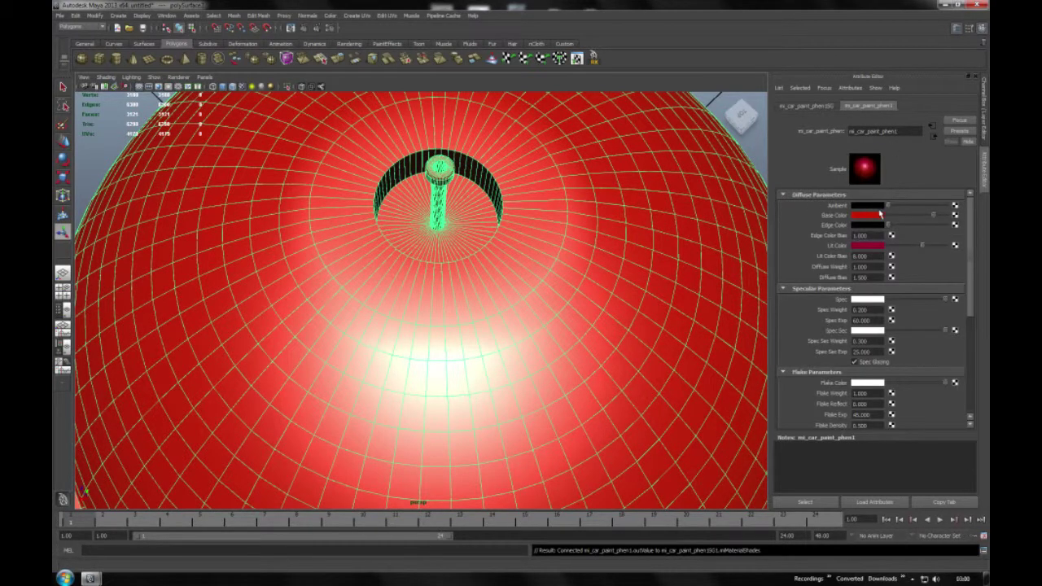
pyautogui.click(875, 216)
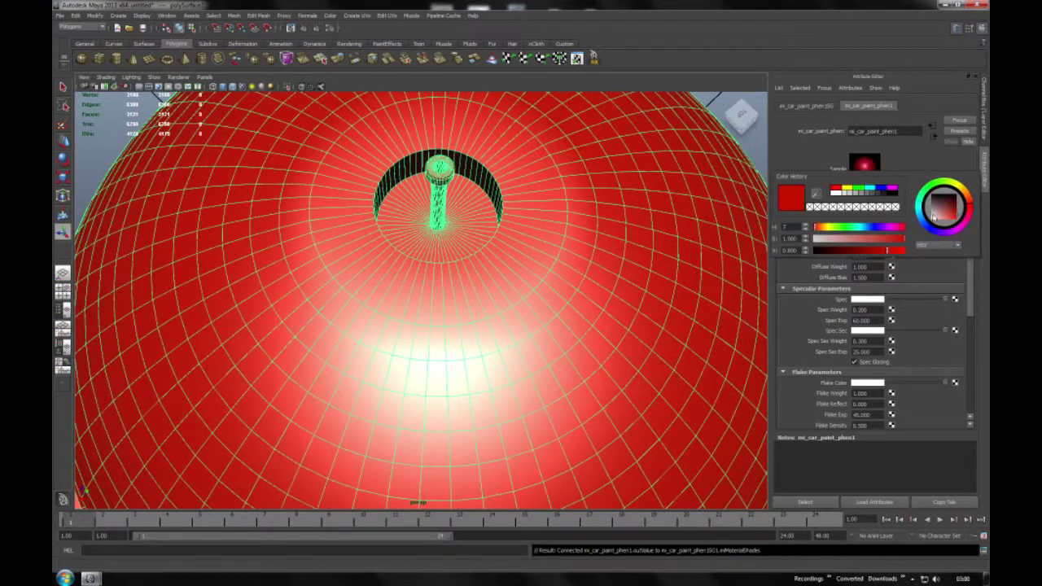
pyautogui.click(924, 226)
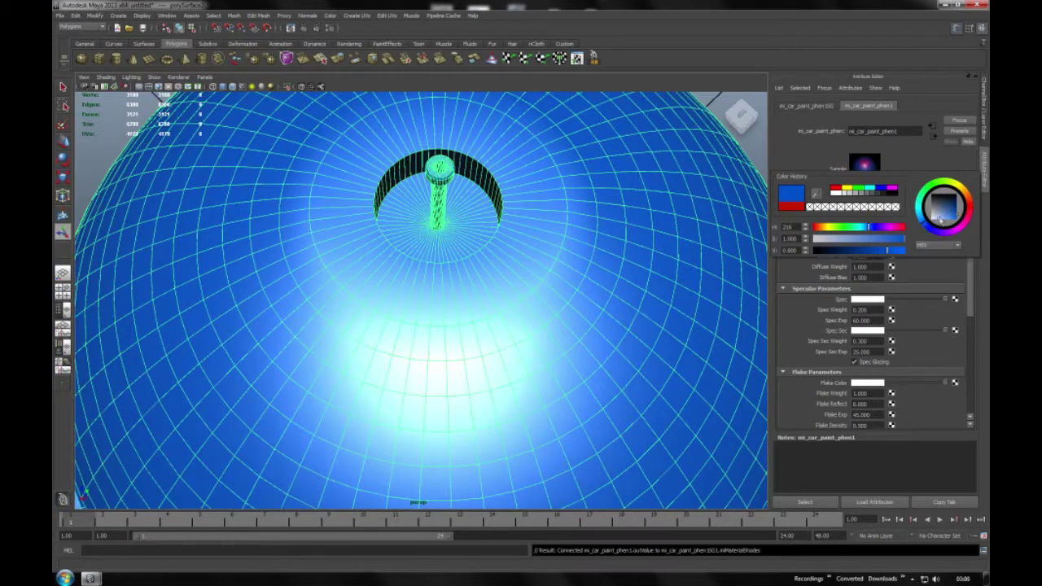
pyautogui.click(967, 198)
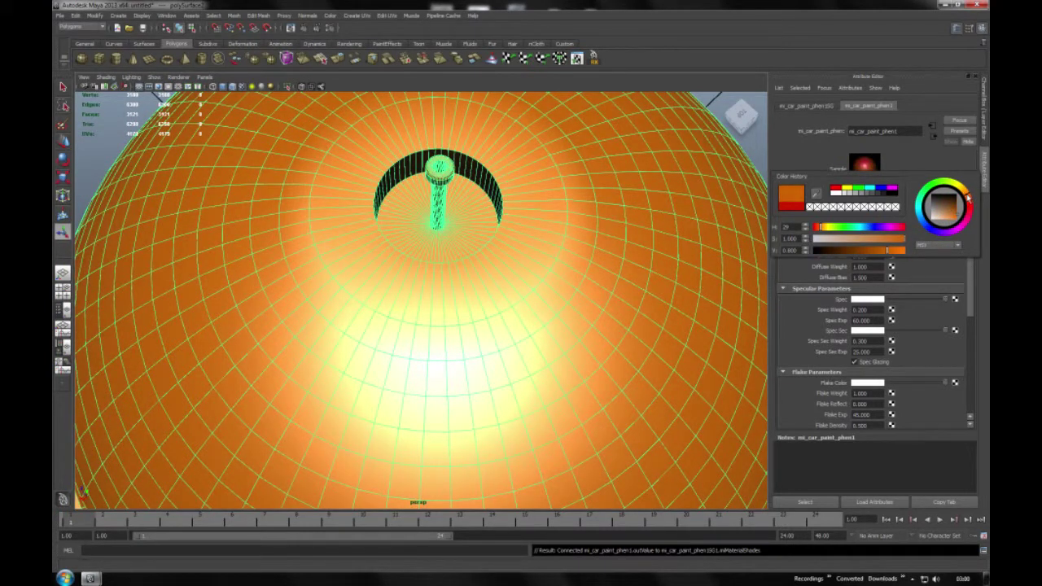
pyautogui.click(890, 250)
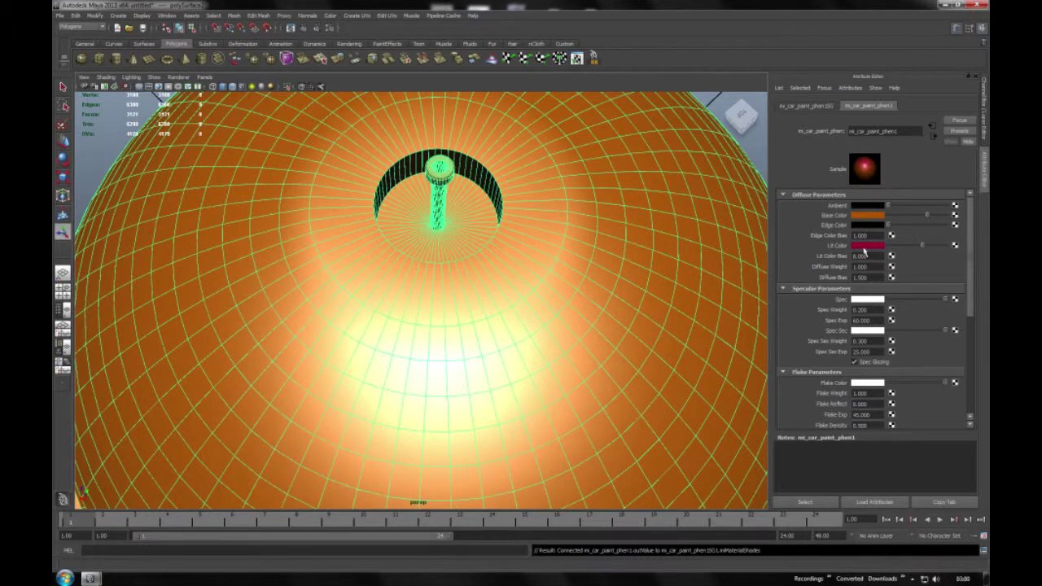
# Change the car paint's Lit Color to a bright yellow
pyautogui.click(864, 247)
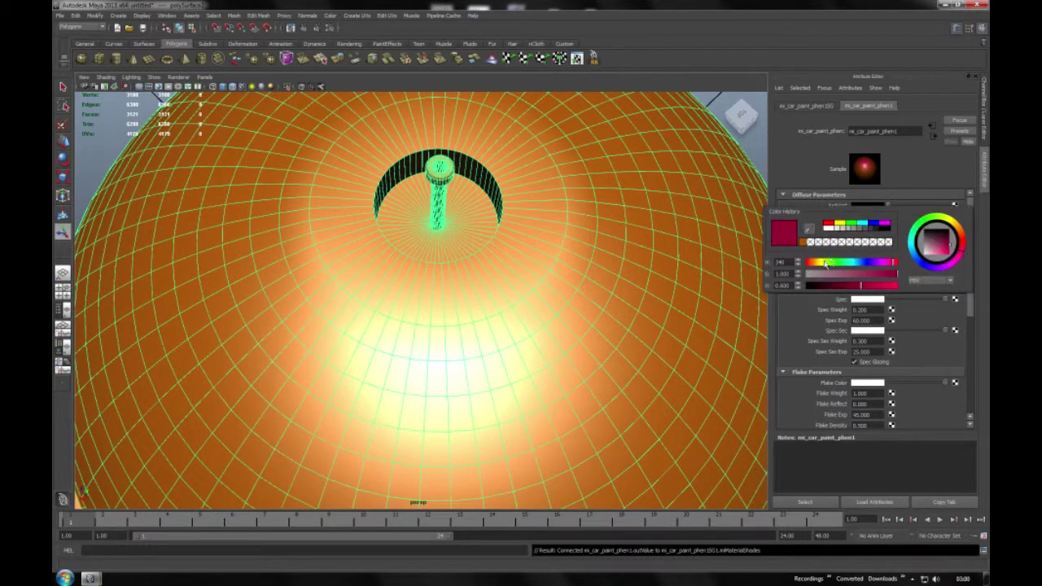
pyautogui.moveTo(825, 263); pyautogui.dragTo(822, 264)
pyautogui.moveTo(869, 290); pyautogui.dragTo(877, 290)
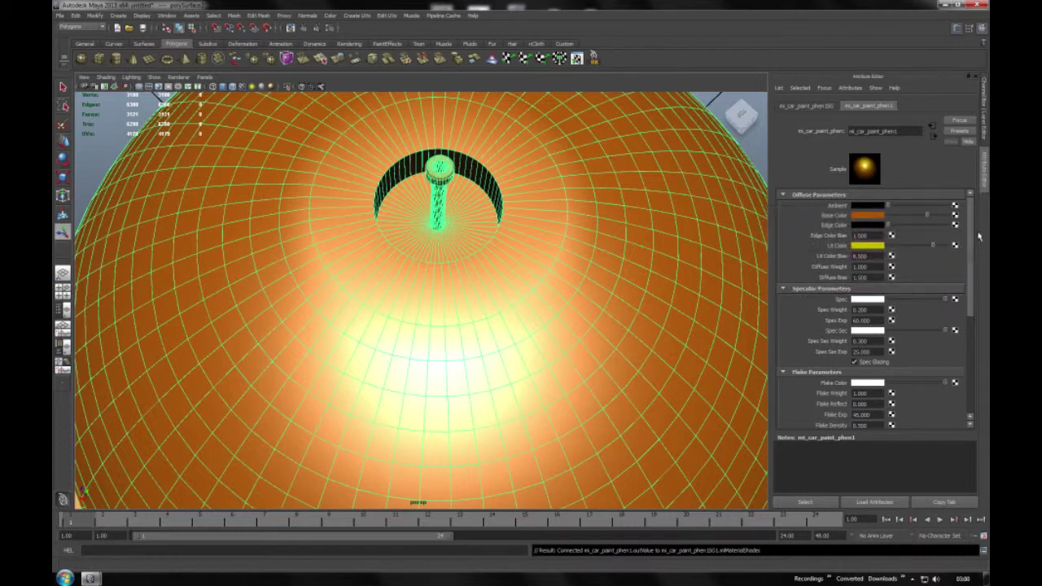
pyautogui.moveTo(970, 232); pyautogui.dragTo(966, 319)
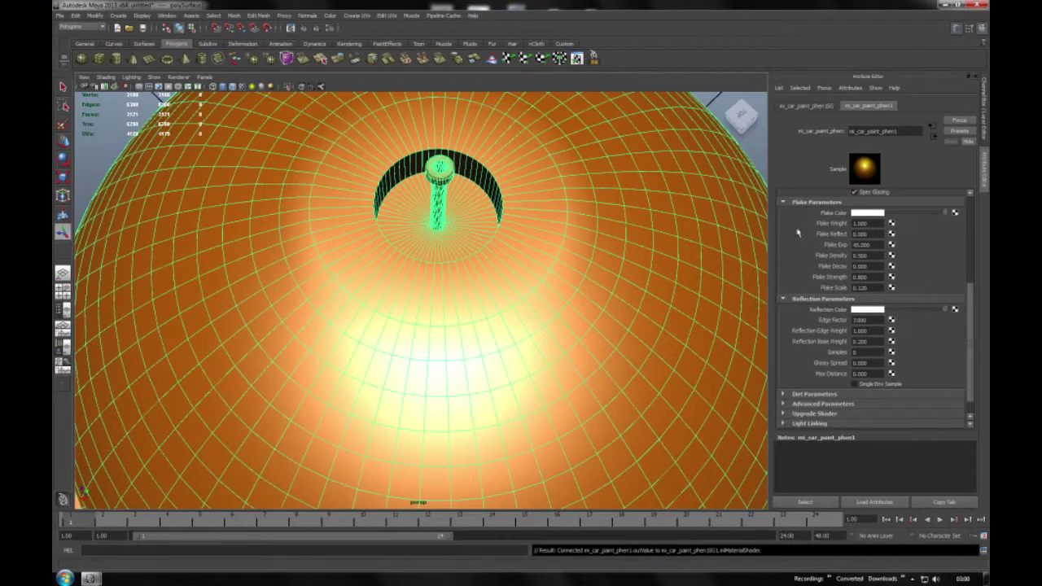
pyautogui.click(762, 152)
pyautogui.moveTo(758, 155)
pyautogui.keyDown('alt'); pyautogui.mouseDown(button='right')
pyautogui.moveTo(658, 168)
pyautogui.moveTo(439, 228)
pyautogui.mouseUp(button='right'); pyautogui.keyUp('alt')
pyautogui.moveTo(442, 229)
pyautogui.keyDown('alt'); pyautogui.mouseDown()
pyautogui.moveTo(451, 193)
pyautogui.moveTo(439, 200)
pyautogui.mouseUp(); pyautogui.keyUp('alt')
pyautogui.moveTo(439, 201)
pyautogui.keyDown('alt'); pyautogui.mouseDown(button='right')
pyautogui.moveTo(512, 202)
pyautogui.moveTo(494, 144)
pyautogui.mouseUp(button='right'); pyautogui.keyUp('alt')
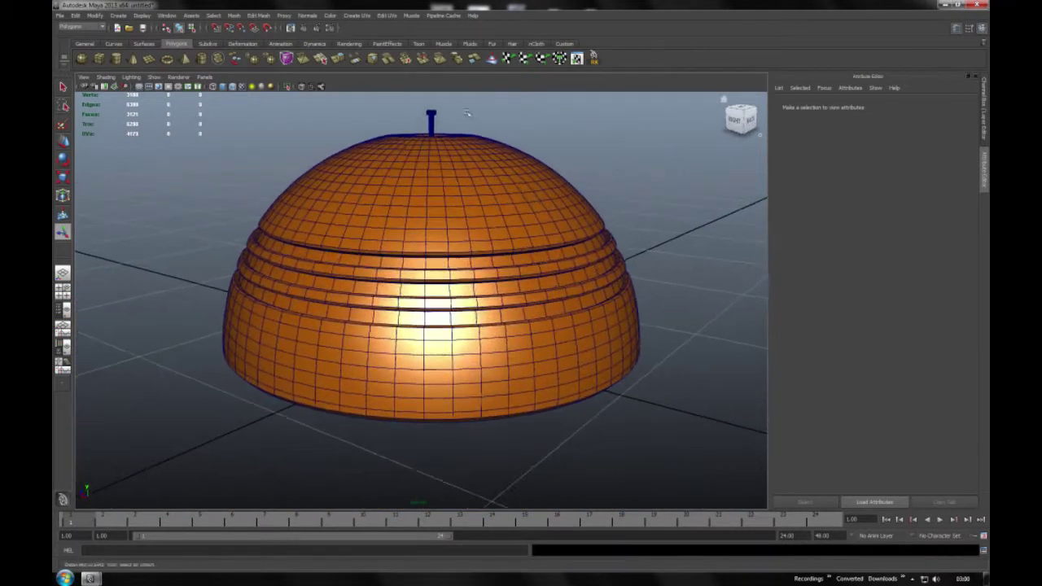
pyautogui.click(303, 28)
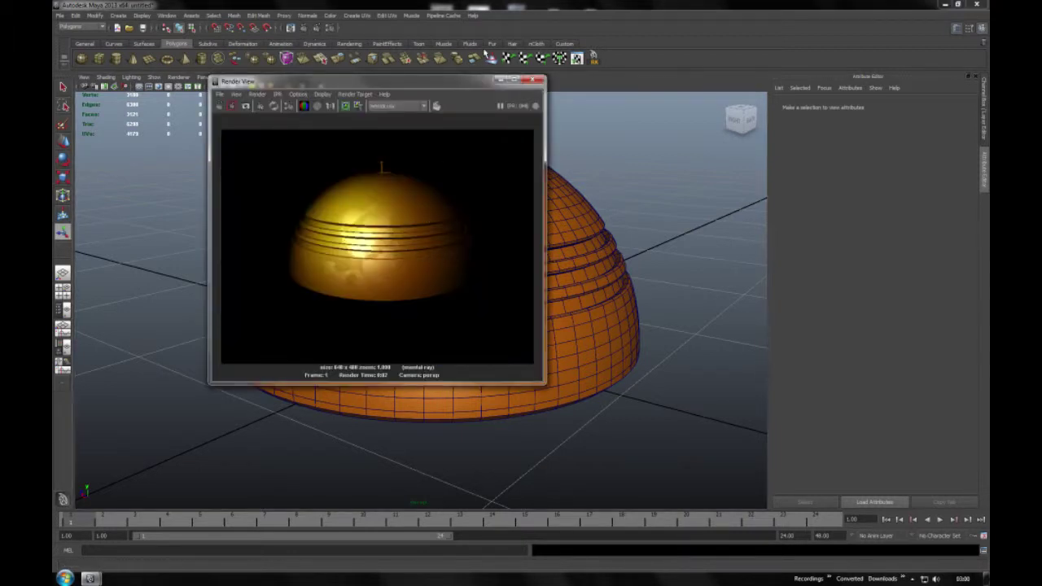
pyautogui.click(533, 82)
pyautogui.keyDown('alt'); pyautogui.moveTo(604, 197); pyautogui.dragTo(496, 231); pyautogui.keyUp('alt')
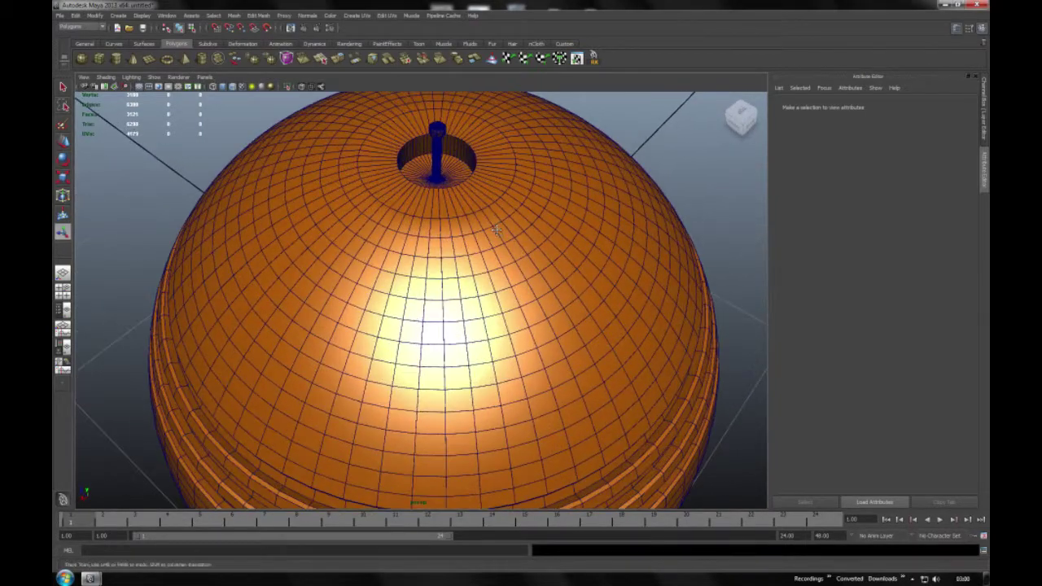
pyautogui.scroll(5, 593, 321)
pyautogui.click(582, 309)
# Bevel the edge loop around the rim of the dome's central hole
pyautogui.moveTo(582, 275); pyautogui.dragTo(591, 275, button='right')
pyautogui.click(587, 276)
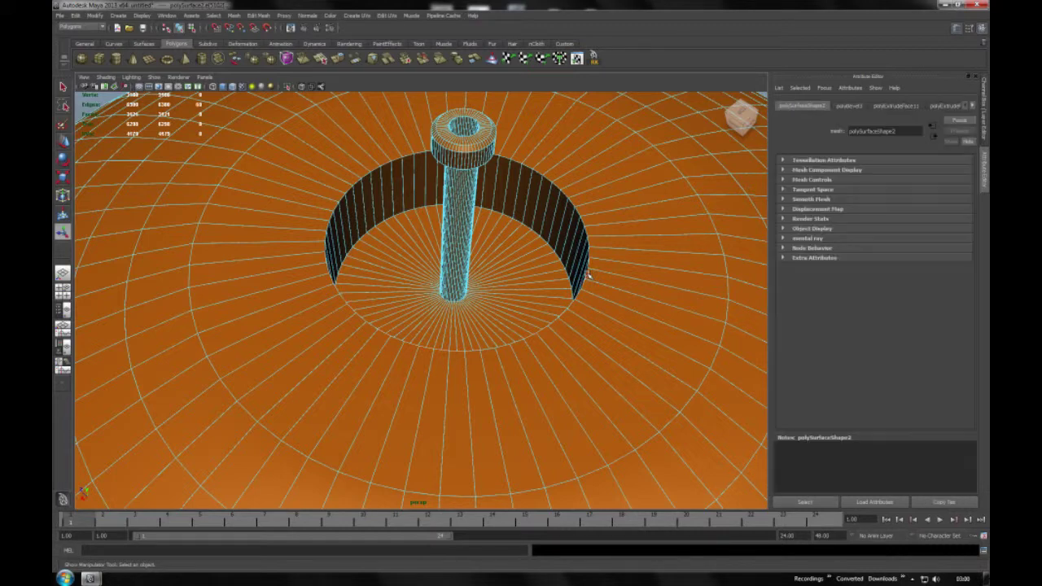
pyautogui.click(258, 16)
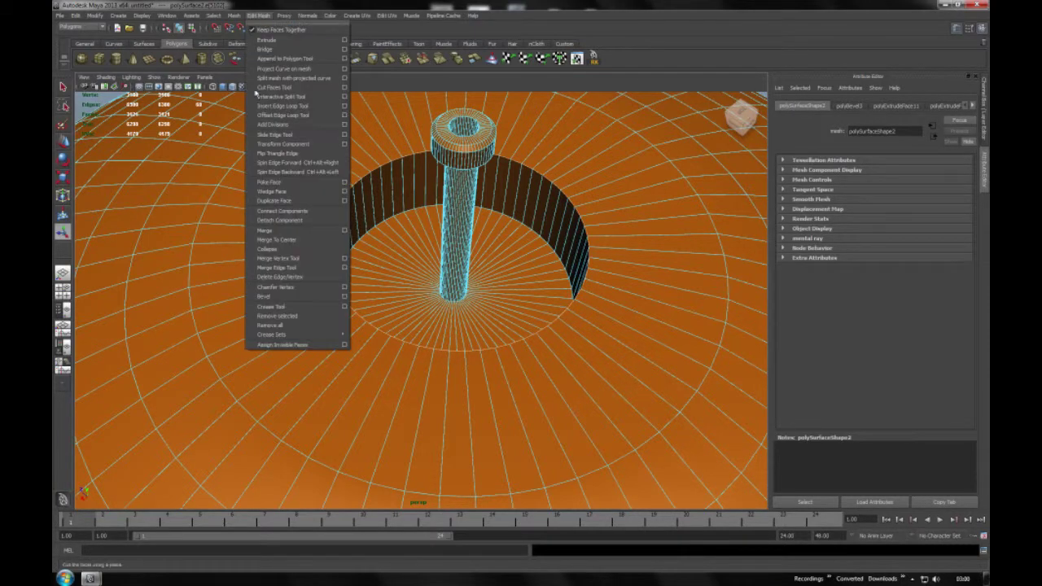
pyautogui.click(264, 295)
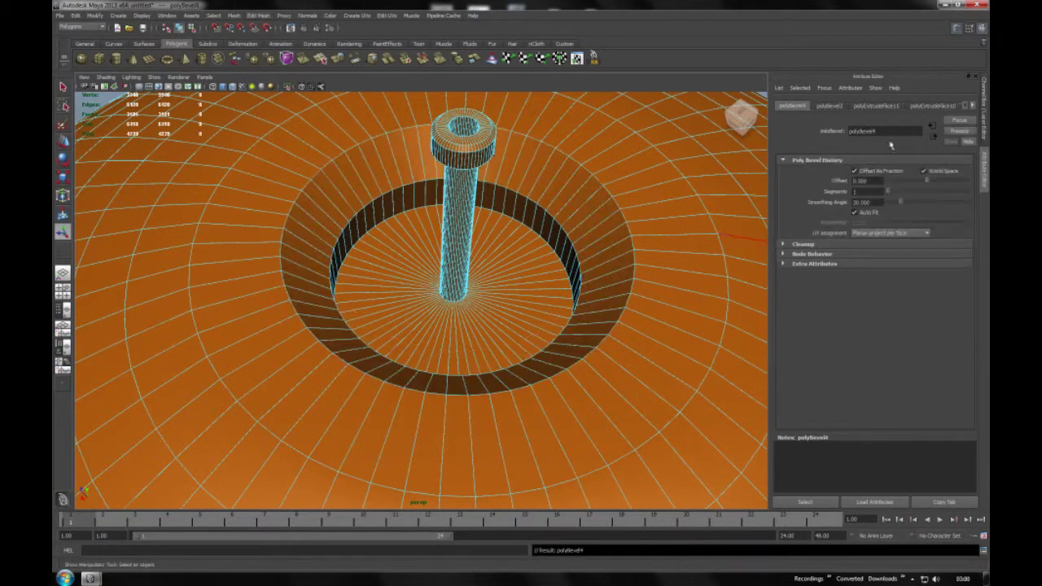
pyautogui.keyDown('alt'); pyautogui.moveTo(652, 190); pyautogui.dragTo(470, 190, button='right'); pyautogui.keyUp('alt')
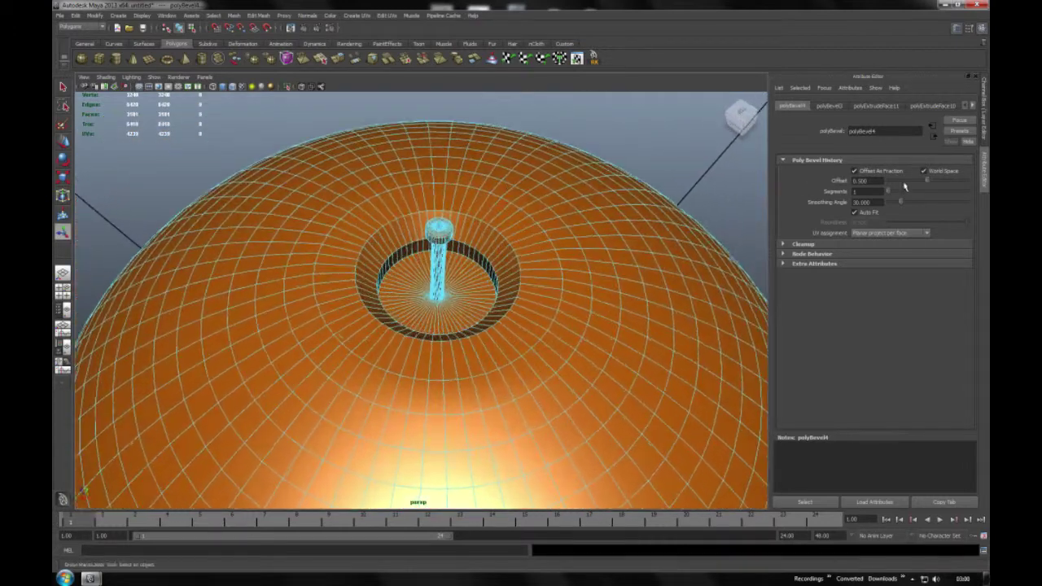
# Set the polyBevel4 Segments to 3 and deselect the dome
pyautogui.click(865, 191)
pyautogui.write('2')
pyautogui.press('Return')
pyautogui.moveTo(739, 118)
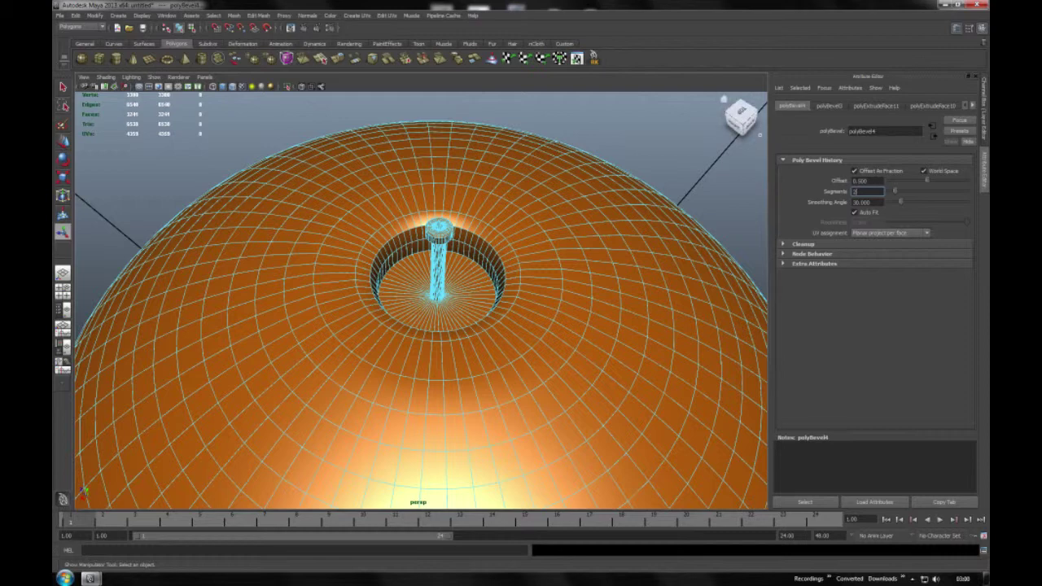
pyautogui.write('3')
pyautogui.press('Return')
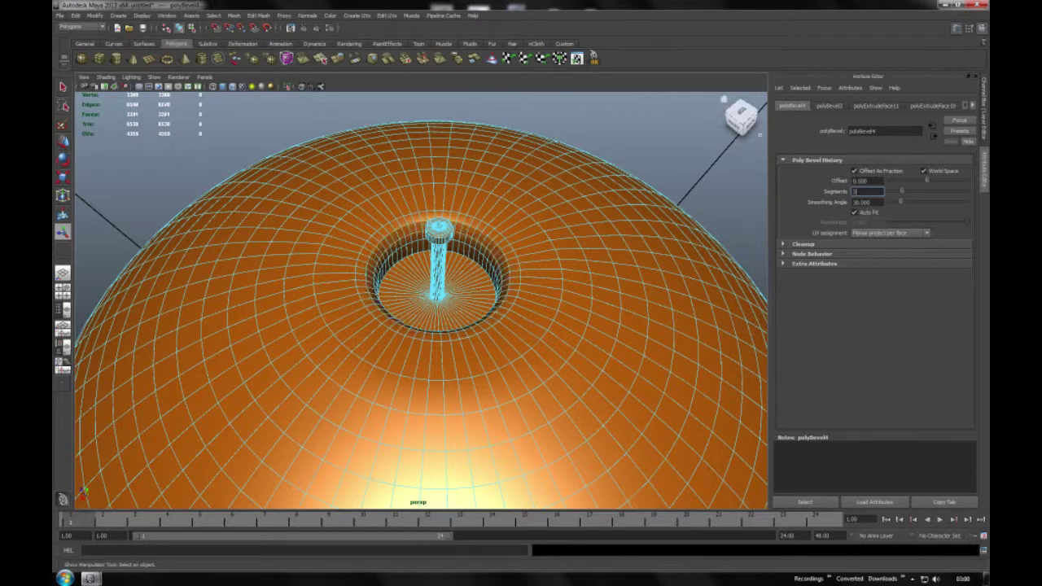
pyautogui.scroll(-2, 480, 302)
pyautogui.scroll(-2, 480, 302)
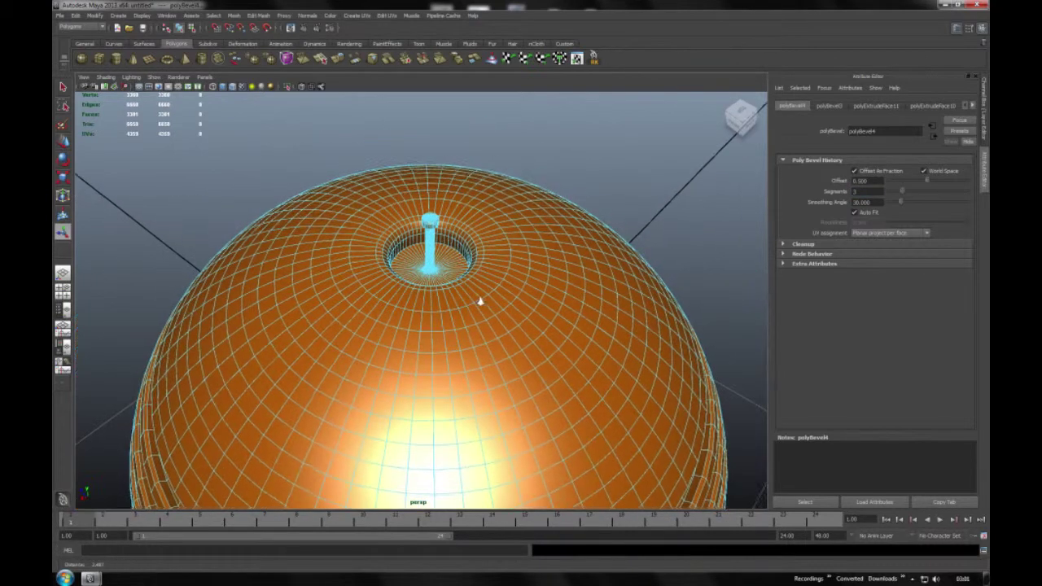
pyautogui.click(530, 162)
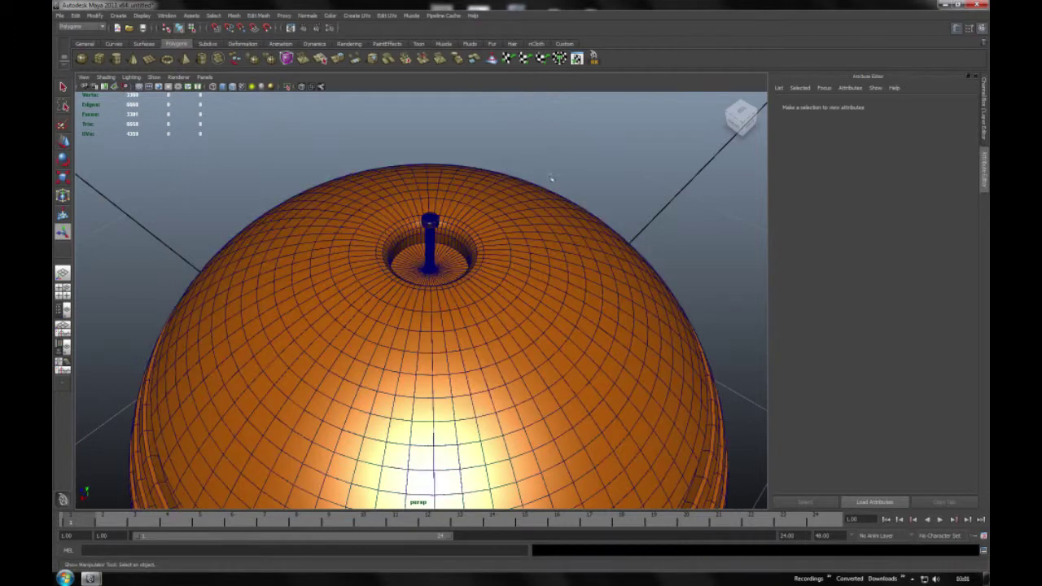
pyautogui.keyDown('alt'); pyautogui.moveTo(565, 163); pyautogui.dragTo(530, 192); pyautogui.keyUp('alt')
pyautogui.scroll(2, 379, 333)
pyautogui.scroll(4, 578, 352)
pyautogui.moveTo(579, 353)
pyautogui.keyDown('alt'); pyautogui.mouseDown()
pyautogui.moveTo(565, 284)
pyautogui.moveTo(570, 302)
pyautogui.mouseUp(); pyautogui.keyUp('alt')
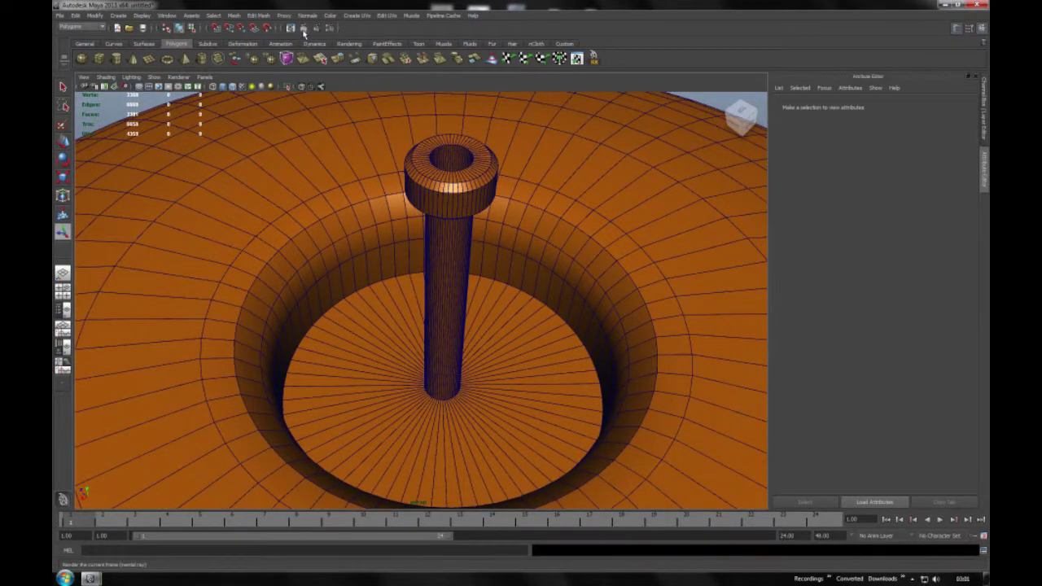
pyautogui.click(303, 30)
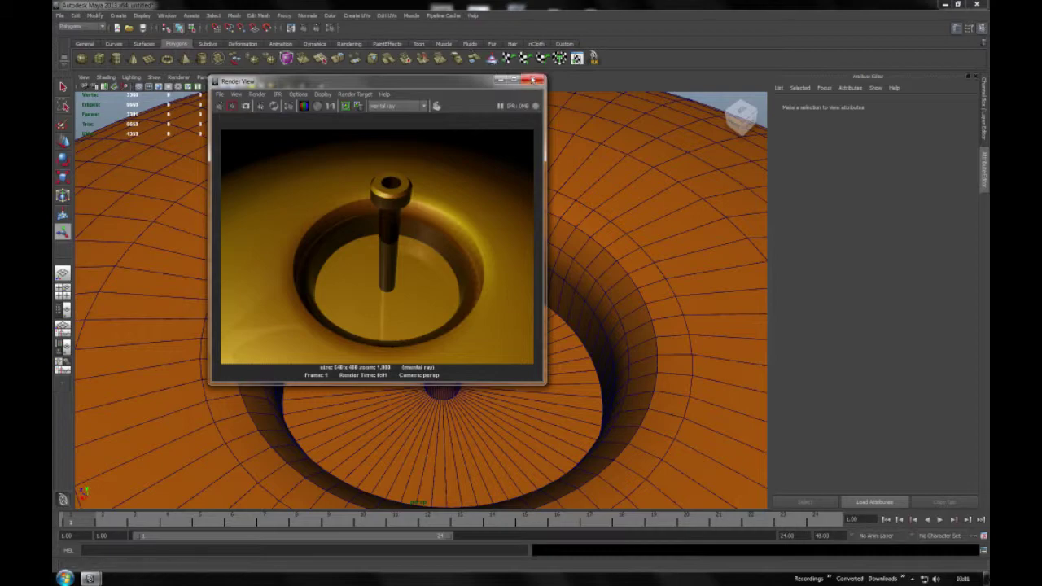
pyautogui.click(536, 79)
pyautogui.scroll(-10, 632, 216)
pyautogui.moveTo(632, 216)
pyautogui.keyDown('alt'); pyautogui.mouseDown()
pyautogui.moveTo(423, 143)
pyautogui.moveTo(453, 187)
pyautogui.mouseUp(); pyautogui.keyUp('alt')
pyautogui.scroll(2, 525, 171)
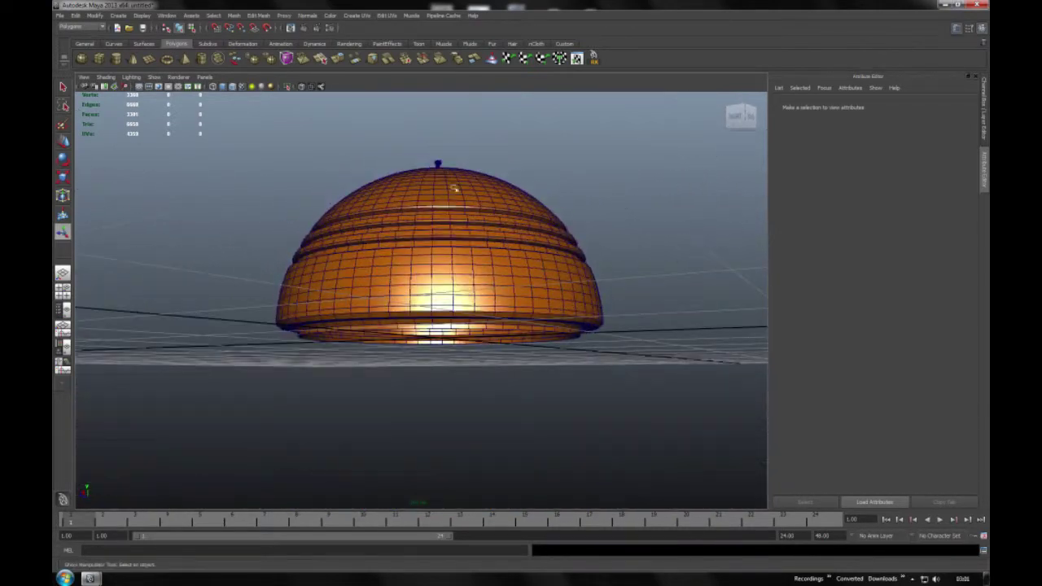
# Apply Mirror Geometry to the dome, then undo the mirror back to a hemisphere
pyautogui.click(441, 214)
pyautogui.click(234, 16)
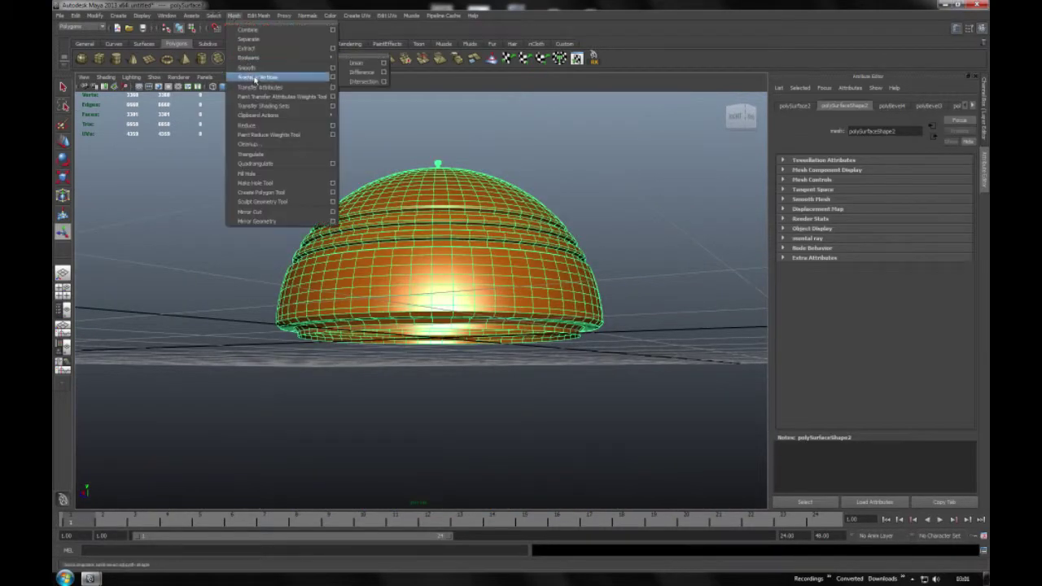
pyautogui.click(332, 221)
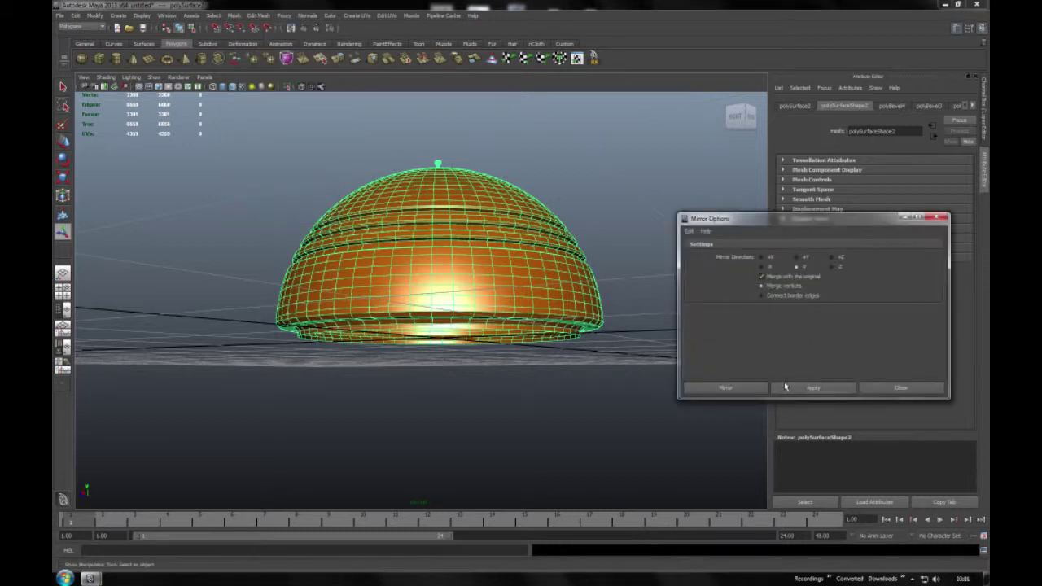
pyautogui.click(814, 387)
pyautogui.click(900, 388)
pyautogui.keyDown('alt'); pyautogui.moveTo(689, 257); pyautogui.dragTo(559, 239); pyautogui.keyUp('alt')
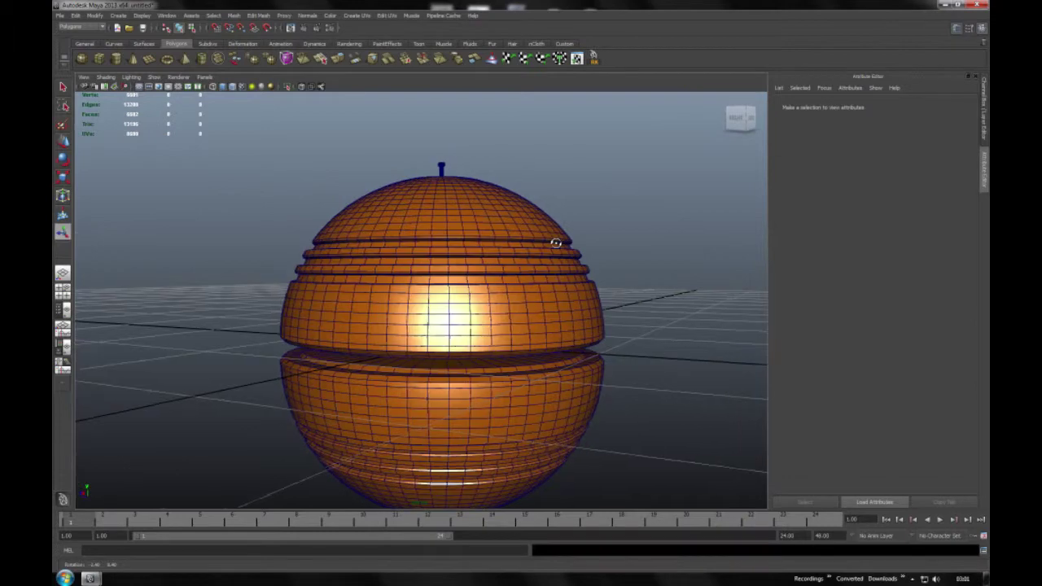
pyautogui.press('z')
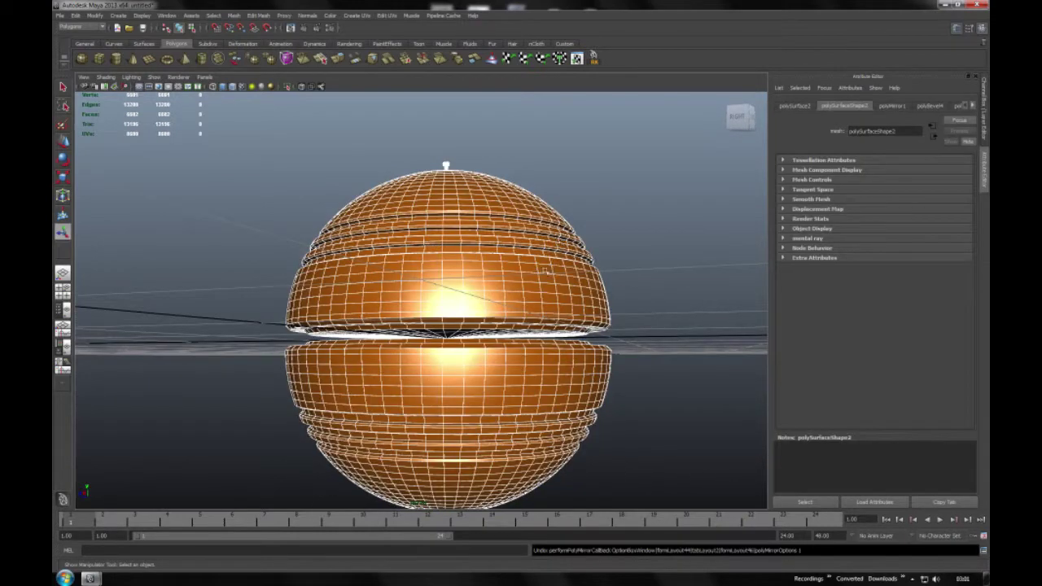
pyautogui.press('z')
# Mirror the half-dome downward in -Y with Connect border edges into a full sphere
pyautogui.keyDown('alt'); pyautogui.moveTo(467, 318); pyautogui.dragTo(455, 288); pyautogui.keyUp('alt')
pyautogui.rightClick(463, 236)
pyautogui.moveTo(416, 230)
pyautogui.keyDown('alt'); pyautogui.mouseDown()
pyautogui.moveTo(370, 263)
pyautogui.moveTo(400, 255)
pyautogui.mouseUp(); pyautogui.keyUp('alt')
pyautogui.scroll(3, 399, 256)
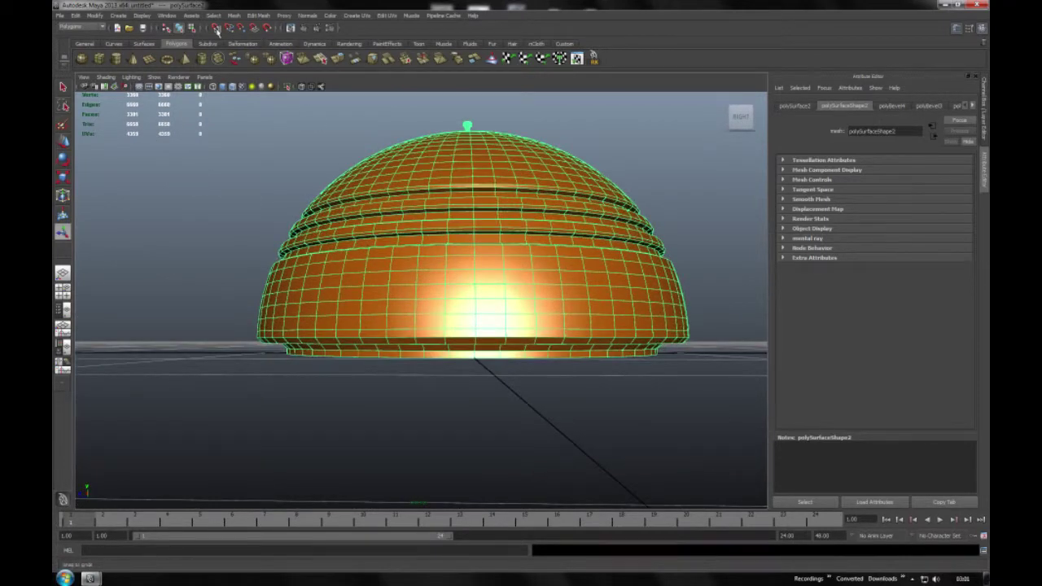
pyautogui.click(256, 16)
pyautogui.moveTo(234, 15)
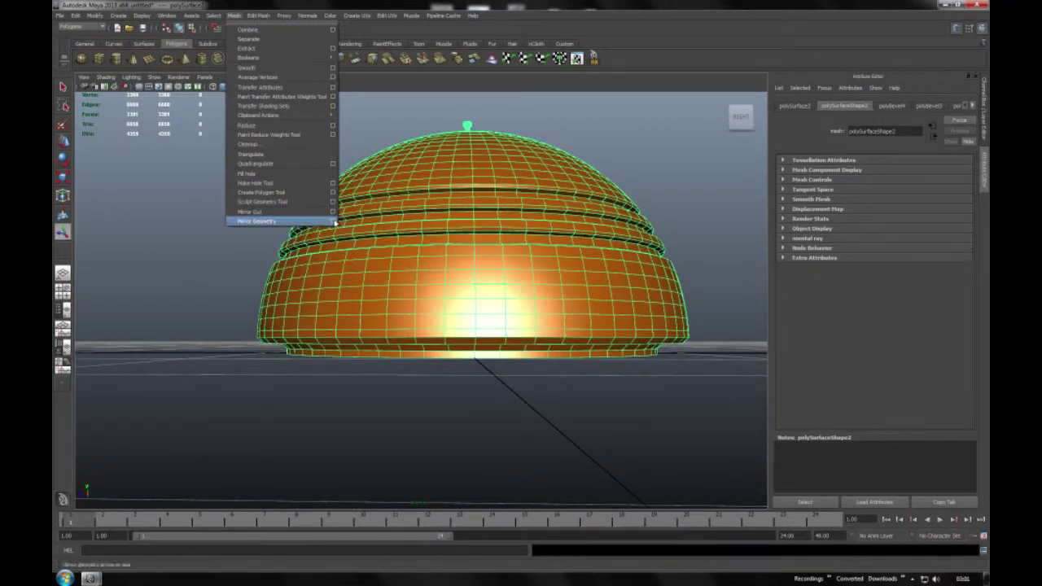
pyautogui.click(335, 222)
pyautogui.keyDown('alt'); pyautogui.moveTo(423, 236); pyautogui.dragTo(563, 254); pyautogui.keyUp('alt')
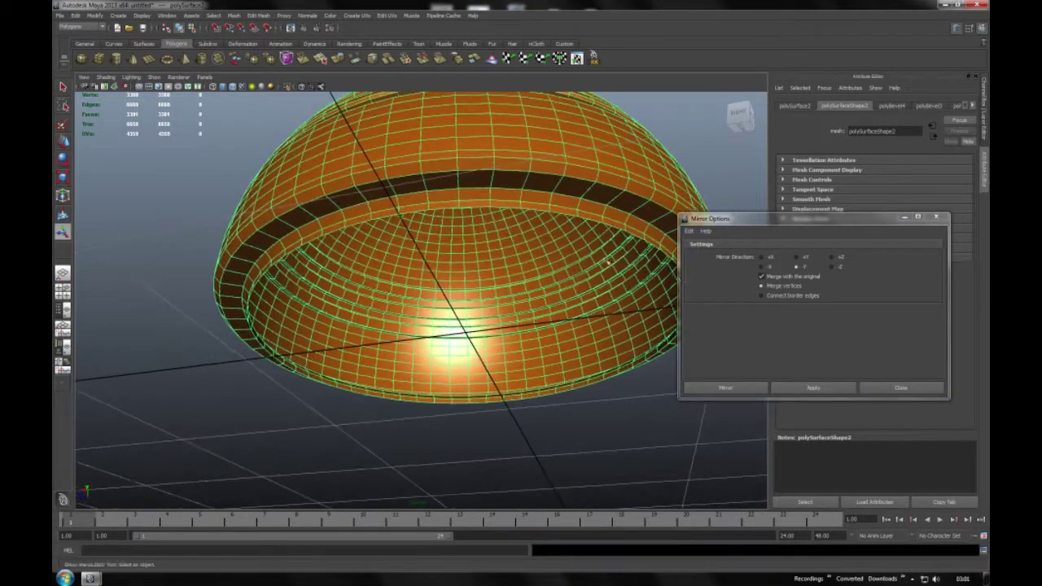
pyautogui.click(764, 296)
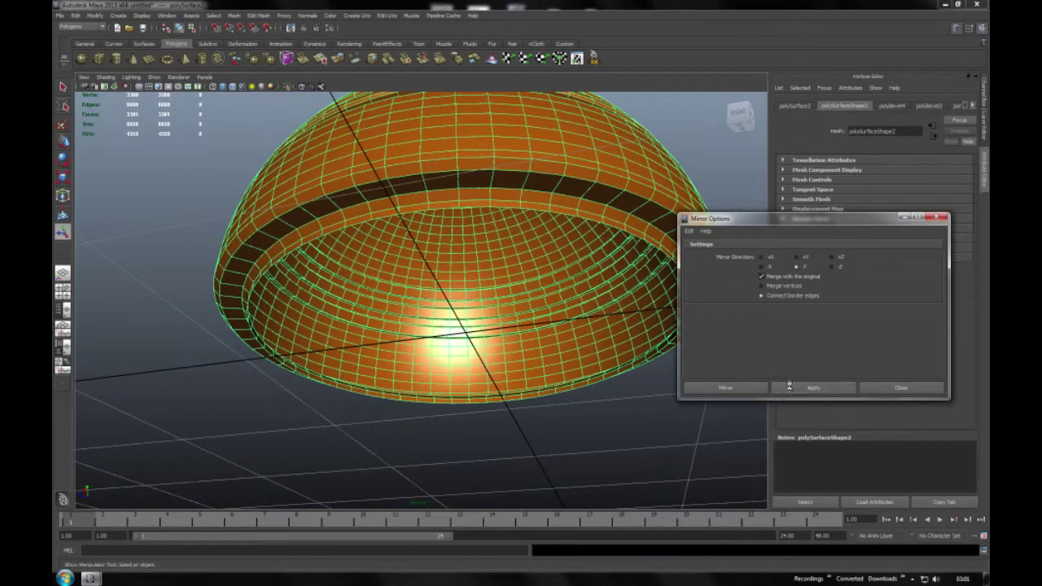
pyautogui.click(789, 386)
# Reset the mirror option to merge vertices, close Mirror Geometry, and deselect the sphere
pyautogui.moveTo(500, 286)
pyautogui.keyDown('alt'); pyautogui.mouseDown()
pyautogui.moveTo(483, 307)
pyautogui.moveTo(516, 310)
pyautogui.mouseUp(); pyautogui.keyUp('alt')
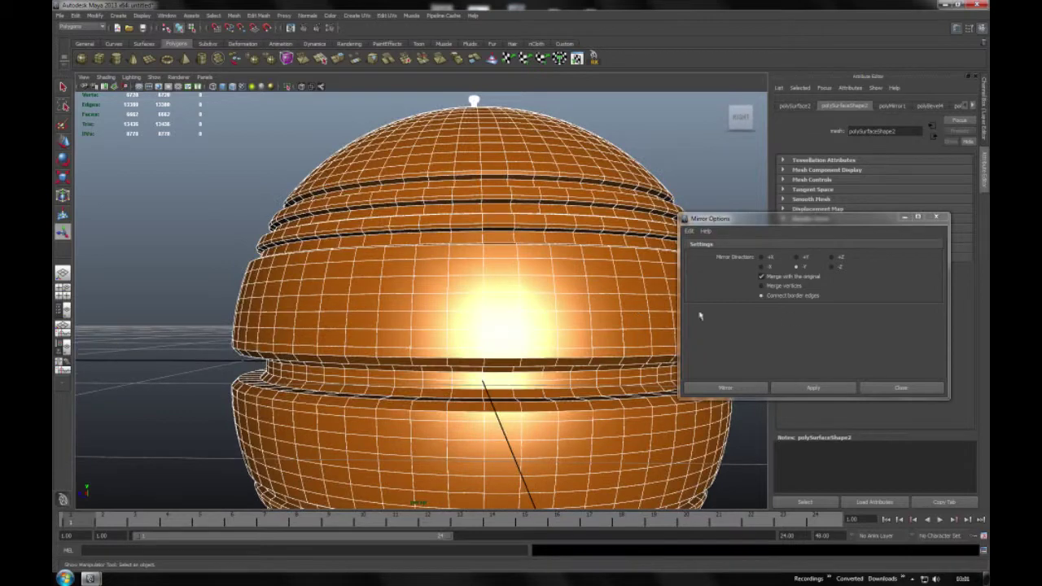
pyautogui.click(763, 286)
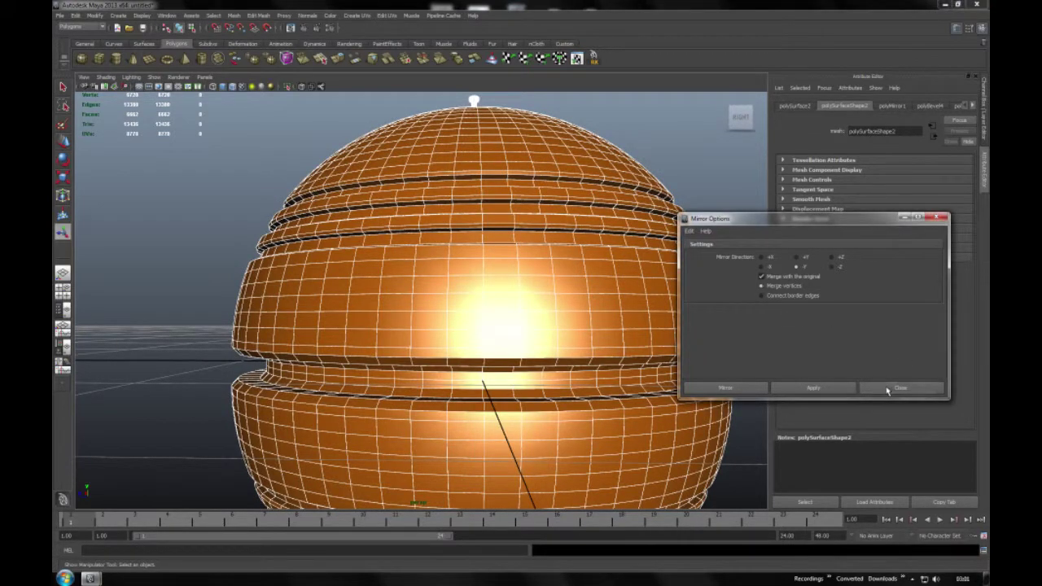
pyautogui.click(888, 389)
pyautogui.scroll(-5, 488, 285)
pyautogui.click(540, 221)
pyautogui.moveTo(540, 220)
pyautogui.keyDown('alt'); pyautogui.mouseDown()
pyautogui.moveTo(588, 236)
pyautogui.moveTo(554, 230)
pyautogui.moveTo(543, 254)
pyautogui.moveTo(536, 229)
pyautogui.mouseUp(); pyautogui.keyUp('alt')
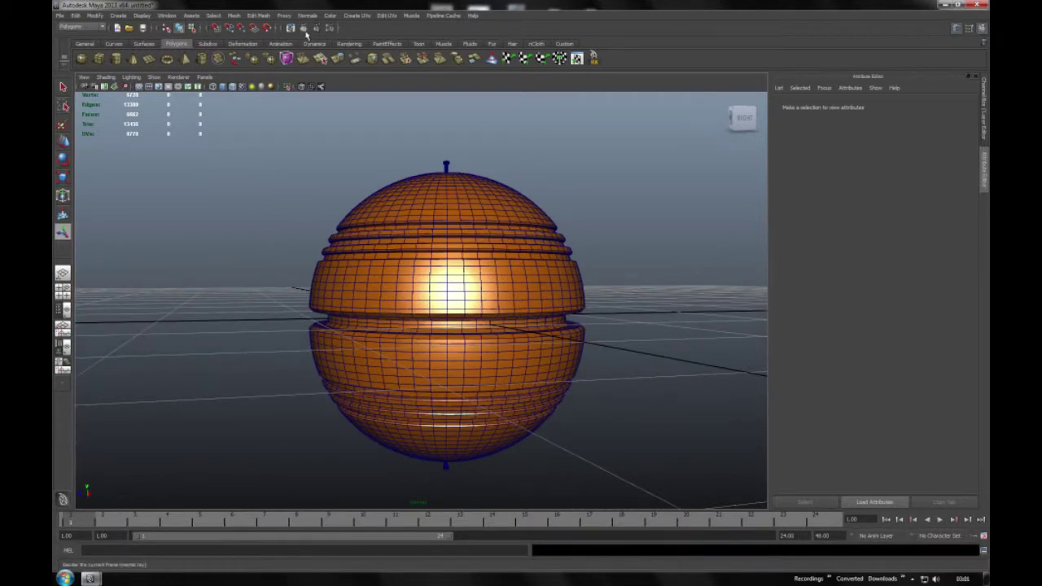
# Test-render the sphere, then create a Physical Sun and Sky in Render Settings
pyautogui.click(304, 29)
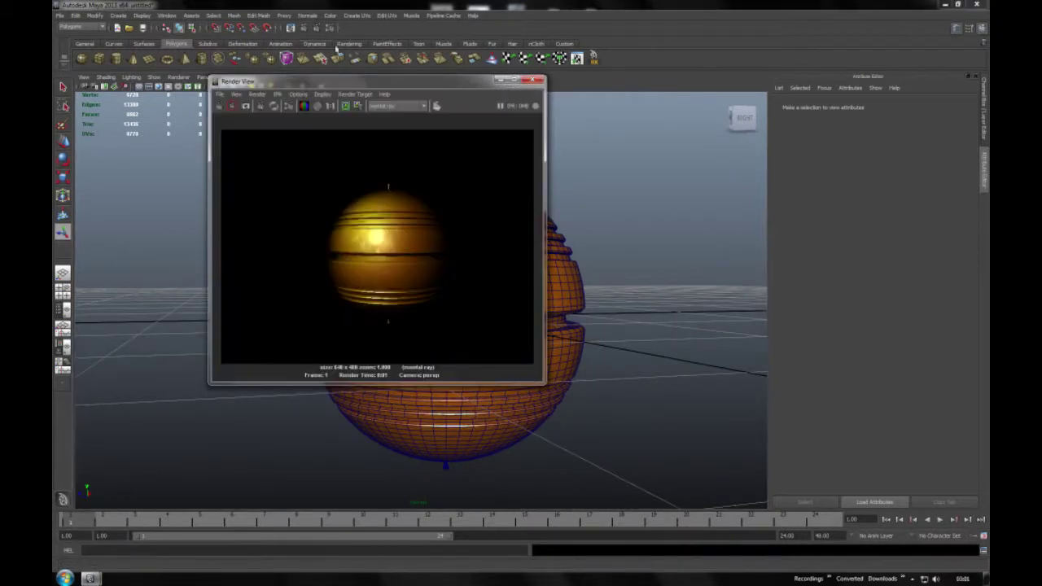
pyautogui.click(537, 79)
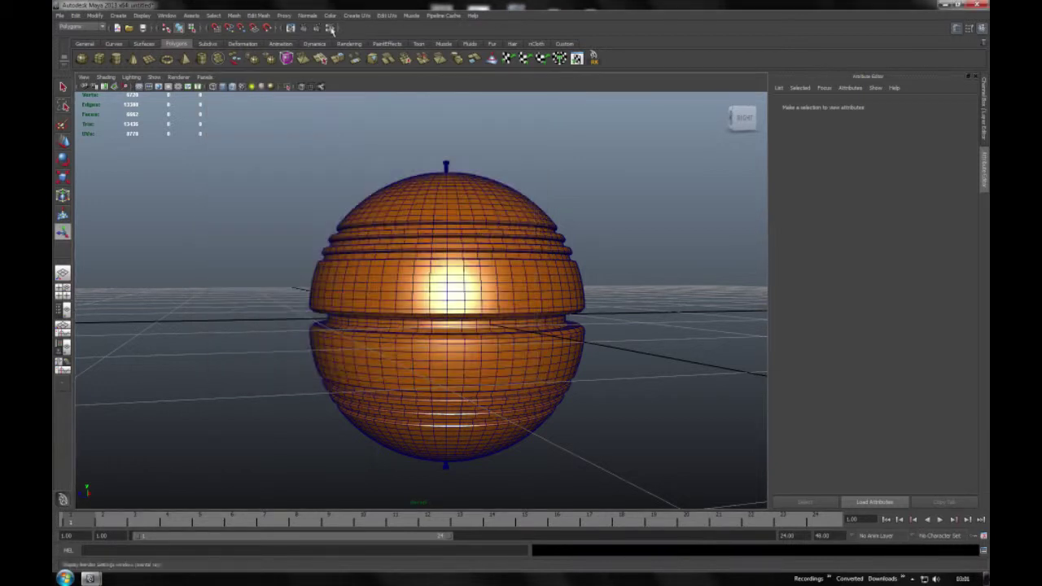
pyautogui.click(330, 29)
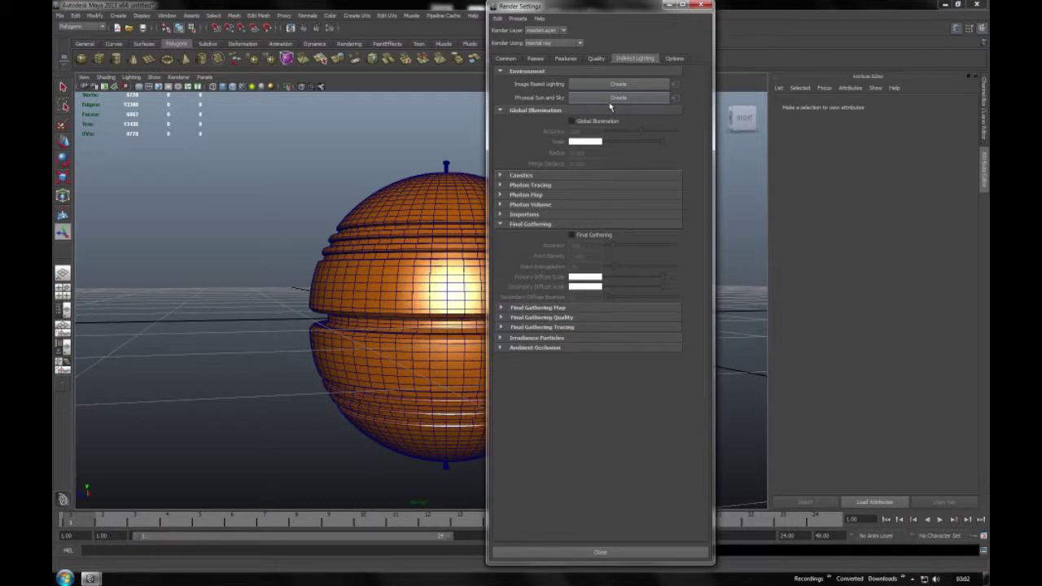
pyautogui.click(618, 97)
pyautogui.click(863, 215)
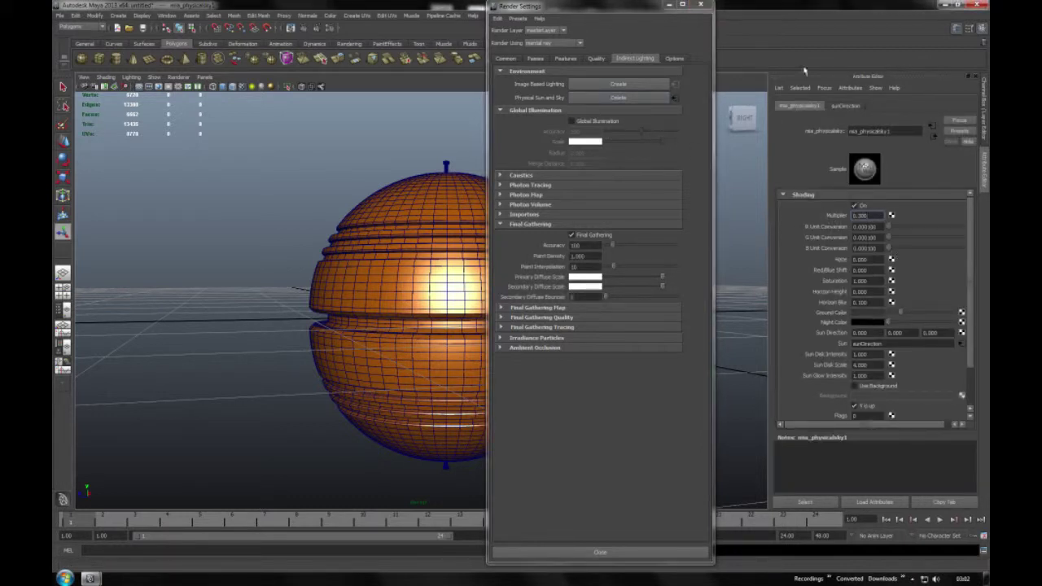
pyautogui.click(600, 552)
# Render the sphere again under the new sky lighting, then reselect it
pyautogui.click(616, 411)
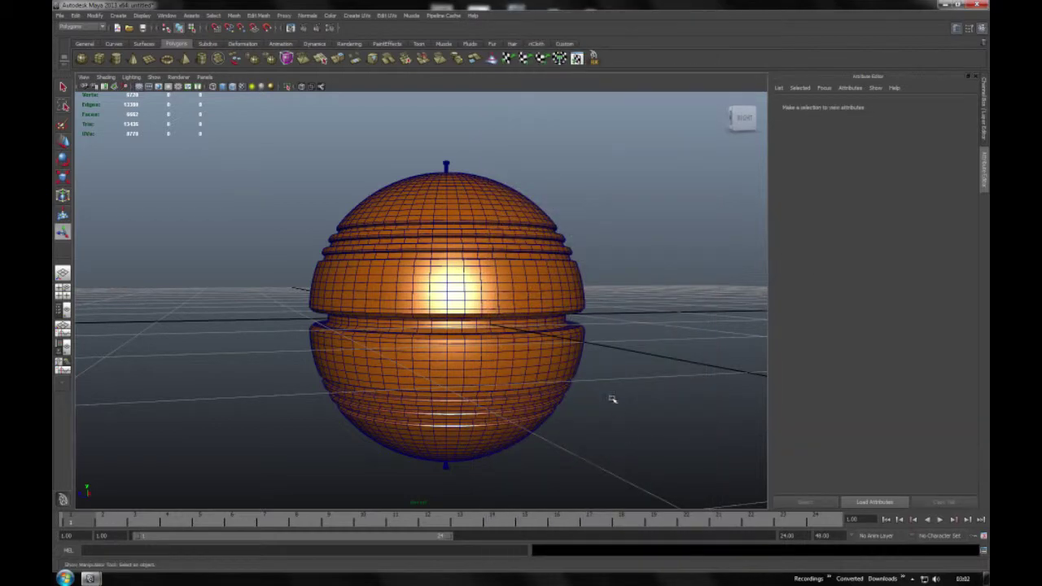
pyautogui.scroll(3, 589, 353)
pyautogui.scroll(2, 618, 354)
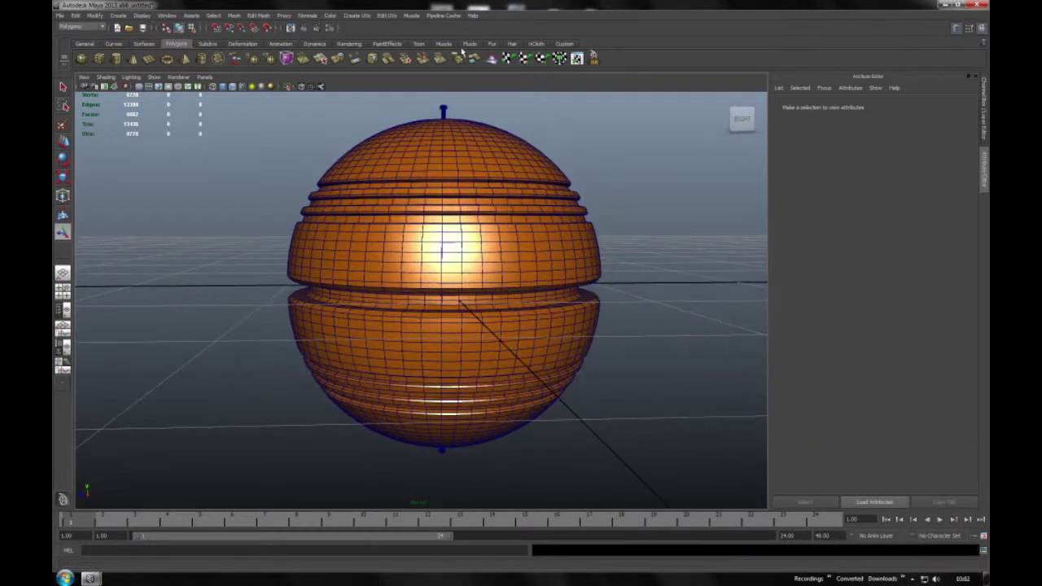
pyautogui.click(305, 29)
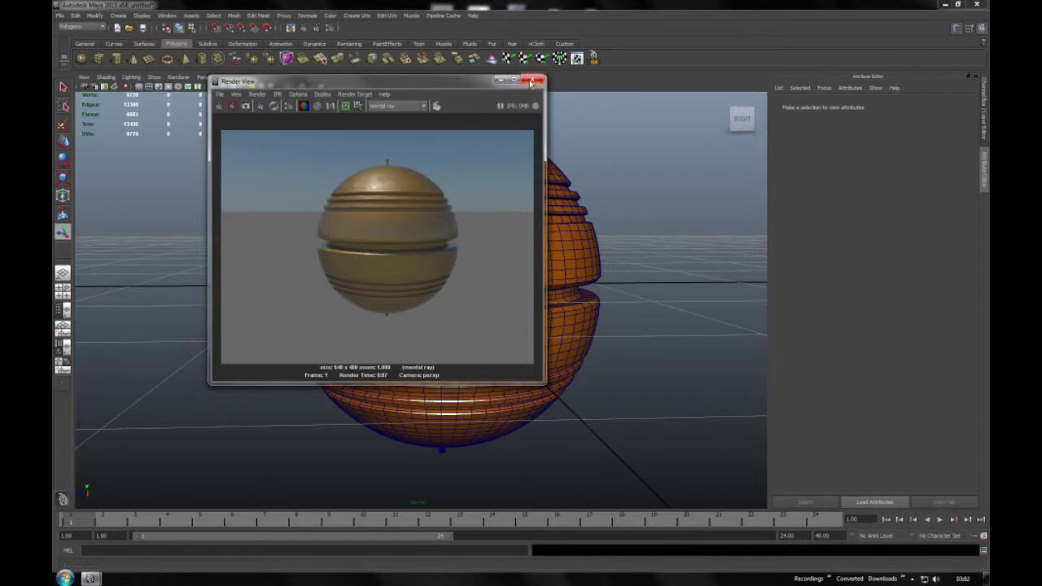
pyautogui.click(531, 83)
pyautogui.click(492, 222)
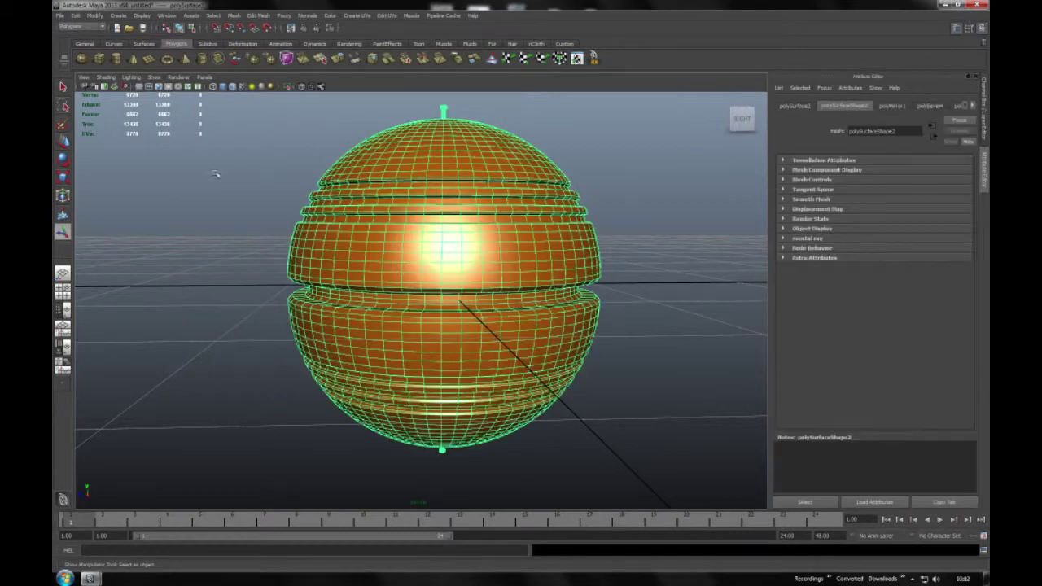
# Rotate the grooved sphere to Rotate X 90 in the Channel Box
pyautogui.click(63, 162)
pyautogui.keyDown('alt'); pyautogui.moveTo(437, 232); pyautogui.dragTo(482, 230); pyautogui.keyUp('alt')
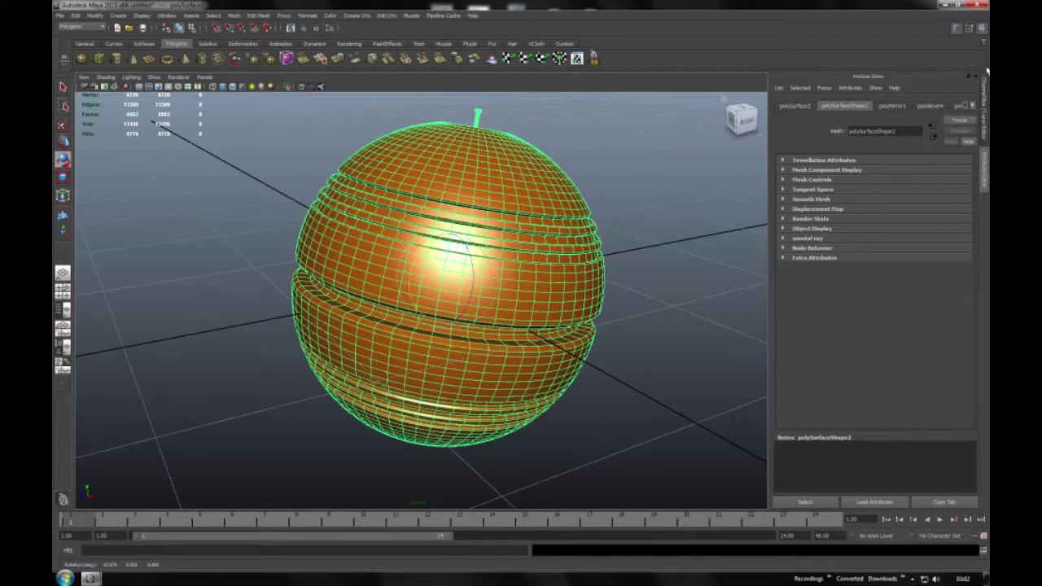
pyautogui.click(983, 130)
pyautogui.click(951, 140)
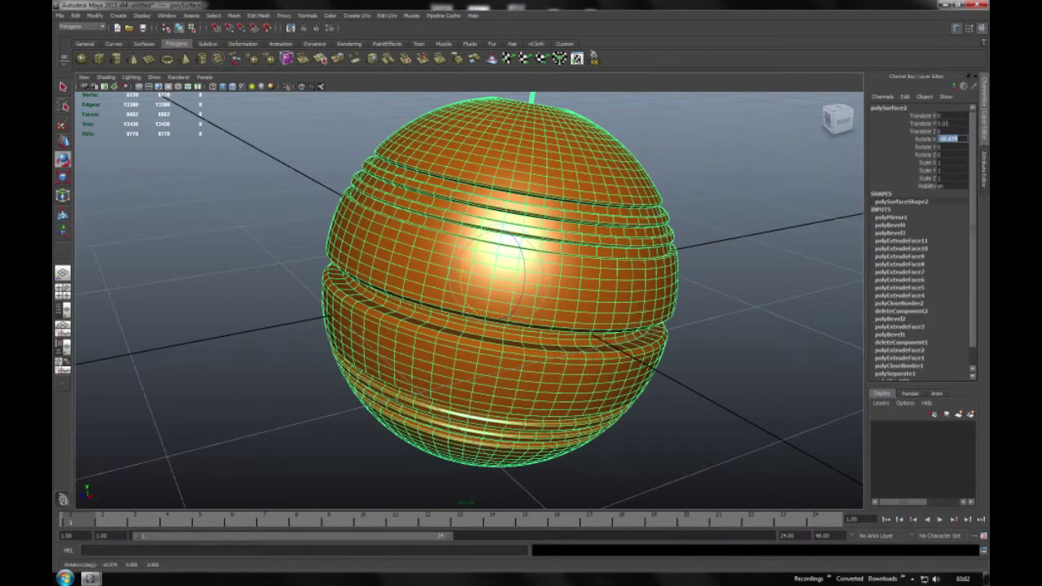
pyautogui.write('90')
pyautogui.press('Return')
# Render a mental ray test frame of the rotated sphere, then close the preview
pyautogui.click(739, 169)
pyautogui.moveTo(739, 169)
pyautogui.keyDown('alt'); pyautogui.mouseDown()
pyautogui.moveTo(714, 179)
pyautogui.moveTo(802, 163)
pyautogui.moveTo(774, 159)
pyautogui.mouseUp(); pyautogui.keyUp('alt')
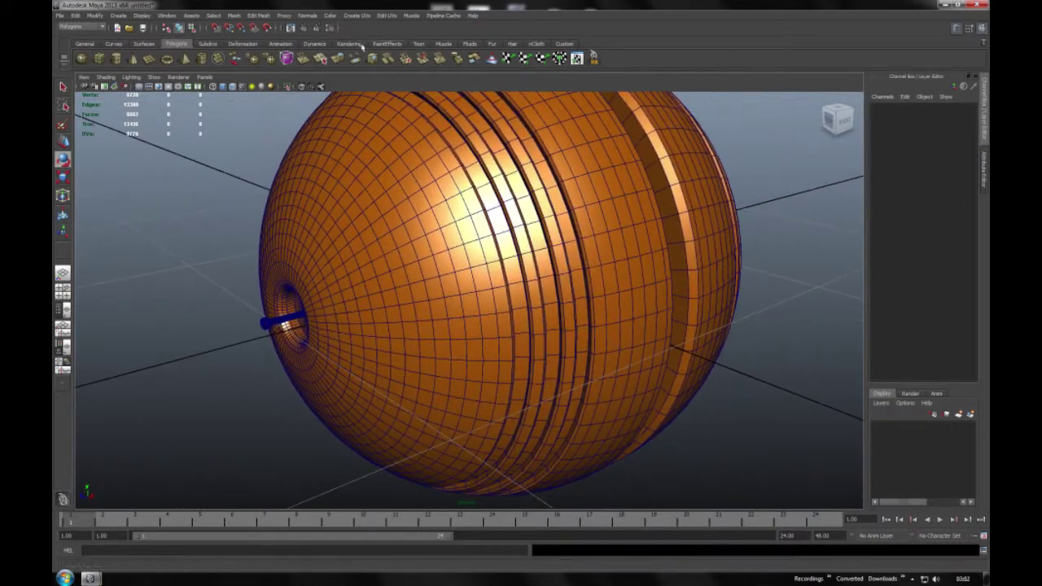
pyautogui.click(311, 60)
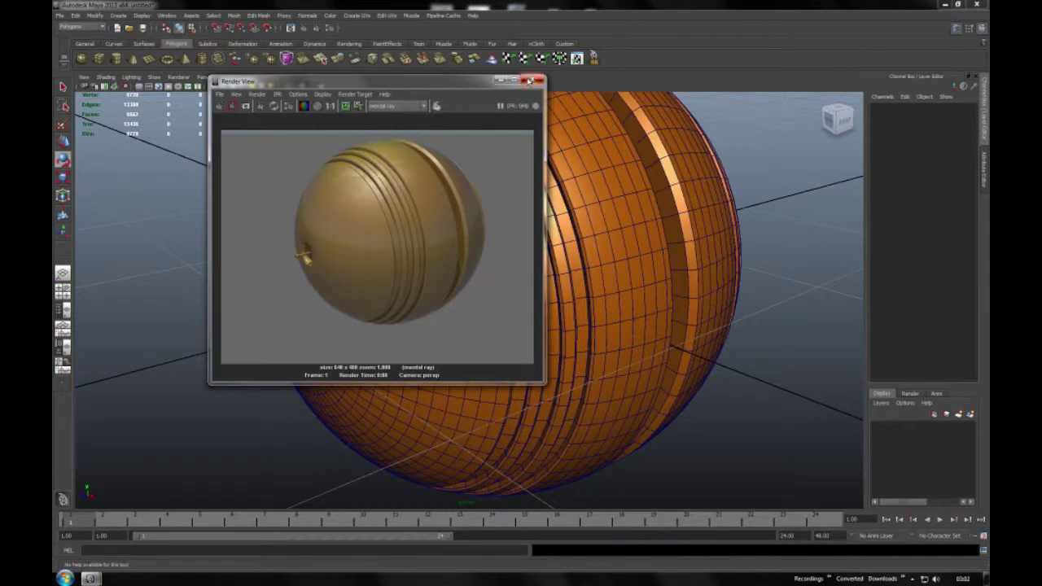
pyautogui.click(529, 80)
# Switch the sphere to face selection and pick a face on its side
pyautogui.keyDown('alt'); pyautogui.moveTo(496, 236); pyautogui.dragTo(444, 232); pyautogui.keyUp('alt')
pyautogui.click(394, 236)
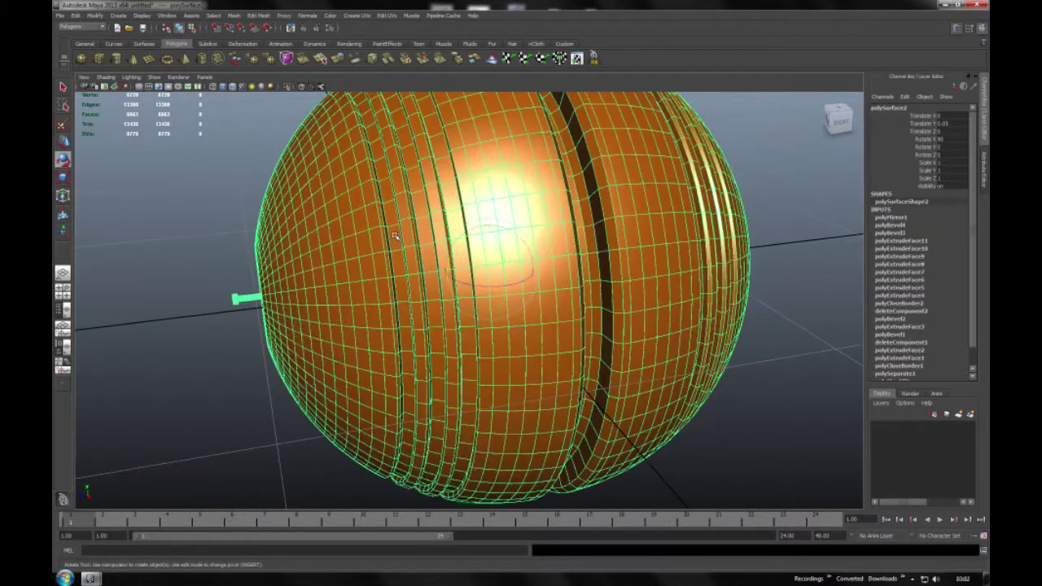
pyautogui.moveTo(394, 236); pyautogui.dragTo(395, 257, button='right')
pyautogui.click(390, 215)
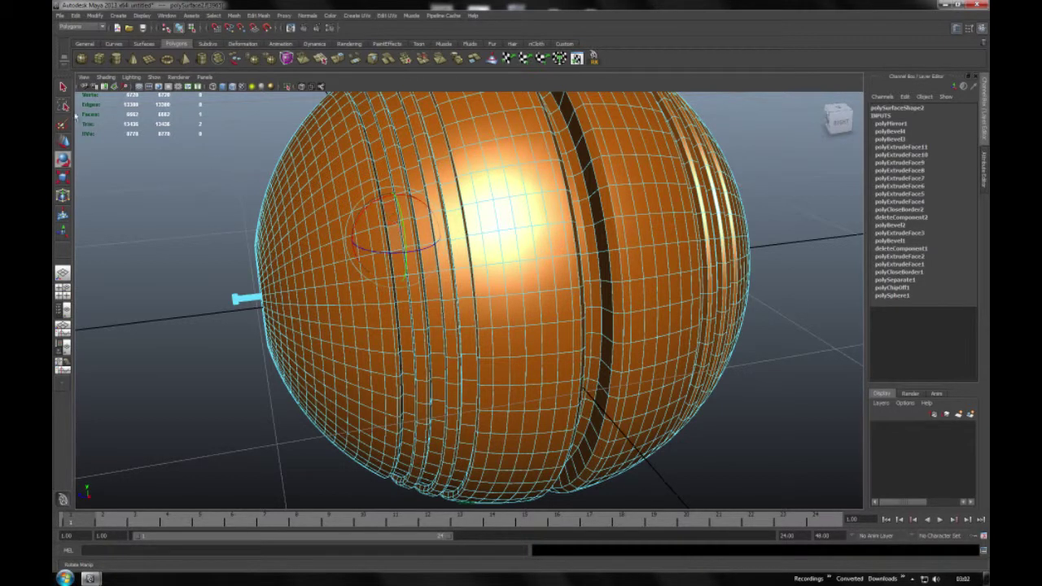
# Select the first groove face loops on the ball, including the central vertical strip
pyautogui.press('q')
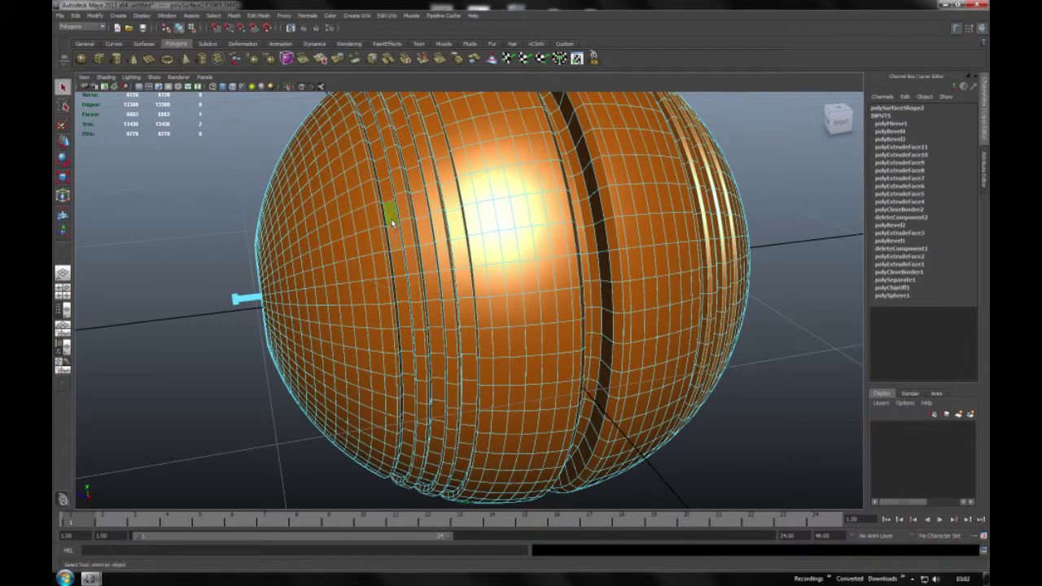
pyautogui.doubleClick(391, 218)
pyautogui.doubleClick(418, 192)
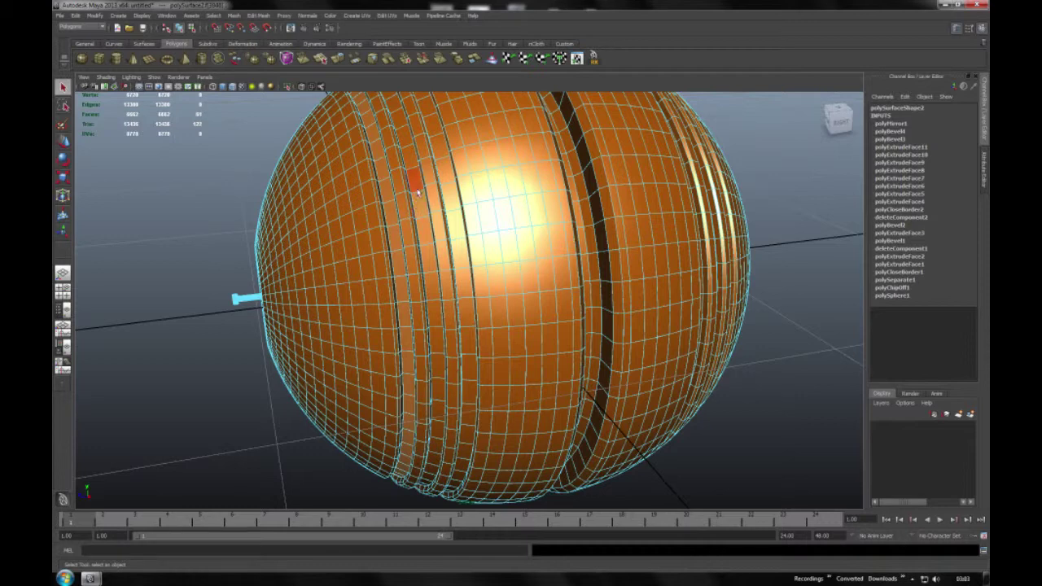
pyautogui.keyDown('shift'); pyautogui.doubleClick(437, 146); pyautogui.keyUp('shift')
pyautogui.keyDown('alt'); pyautogui.moveTo(594, 165); pyautogui.dragTo(589, 212); pyautogui.keyUp('alt')
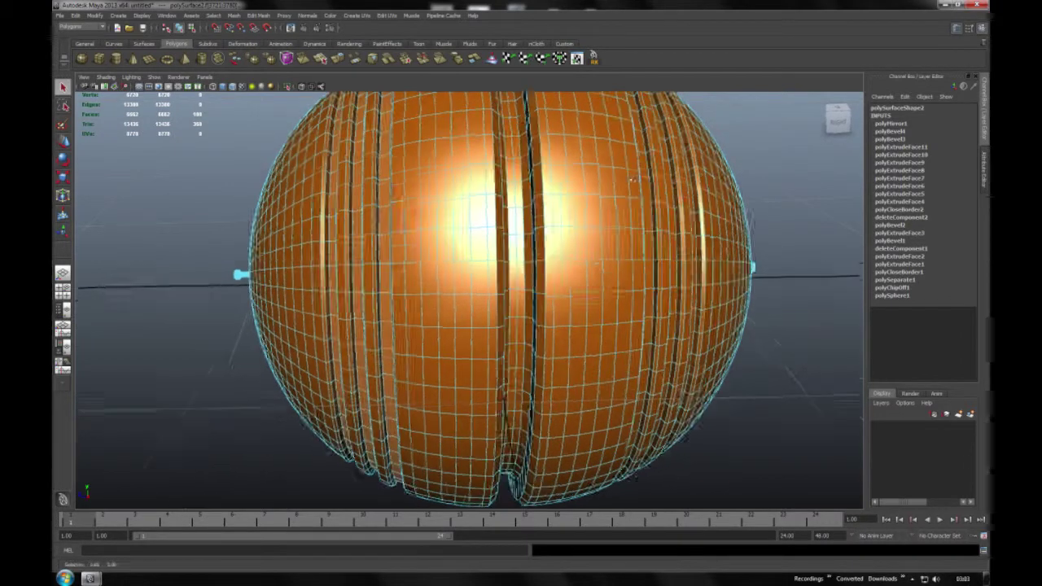
pyautogui.keyDown('shift'); pyautogui.doubleClick(493, 208); pyautogui.keyUp('shift')
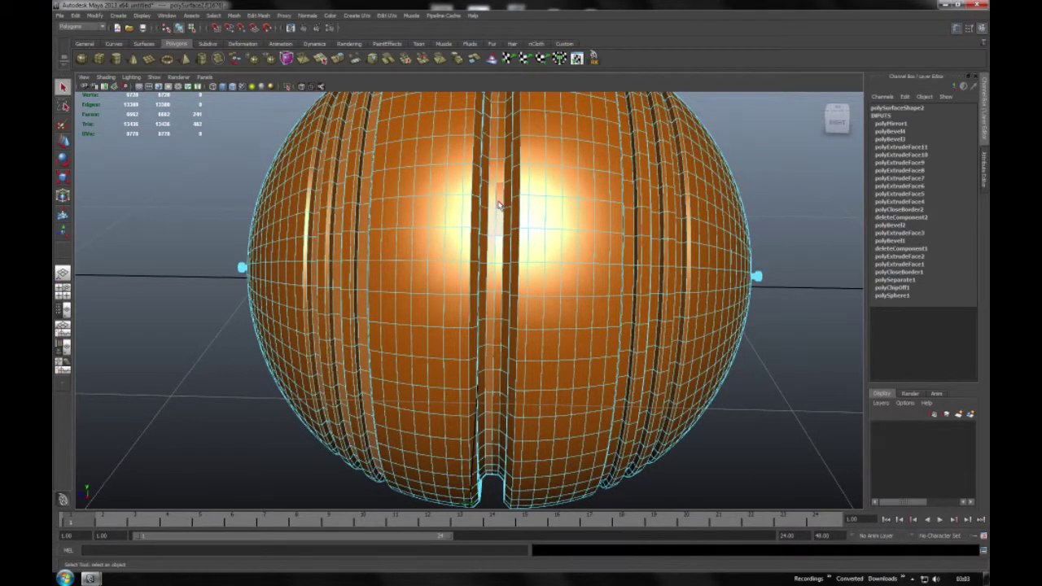
# Add three more groove loops from a side view and bring up the new material choices
pyautogui.keyDown('alt'); pyautogui.moveTo(573, 195); pyautogui.dragTo(490, 230); pyautogui.keyUp('alt')
pyautogui.keyDown('shift'); pyautogui.doubleClick(465, 210); pyautogui.keyUp('shift')
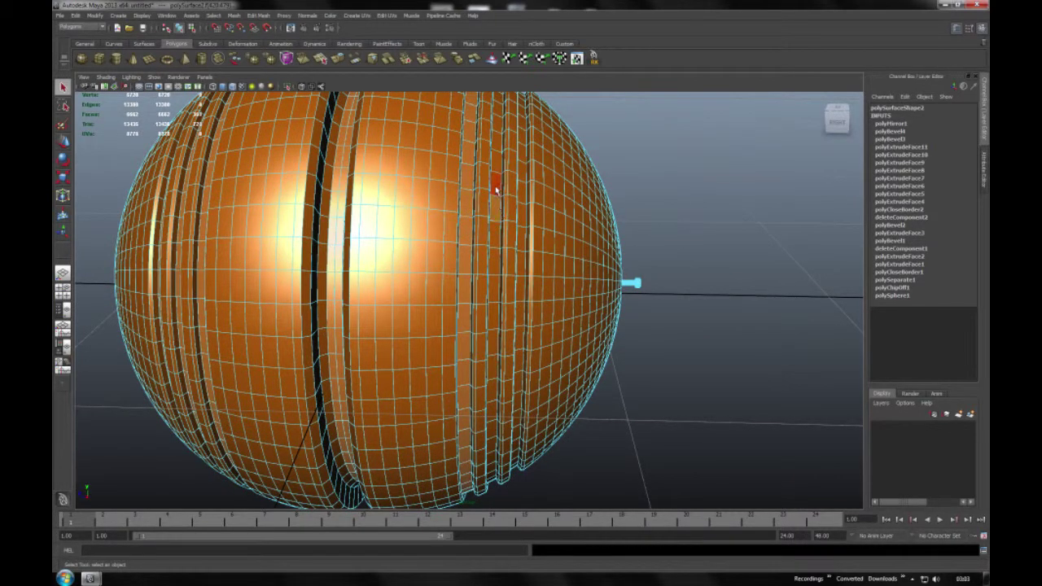
pyautogui.keyDown('shift'); pyautogui.doubleClick(494, 189); pyautogui.keyUp('shift')
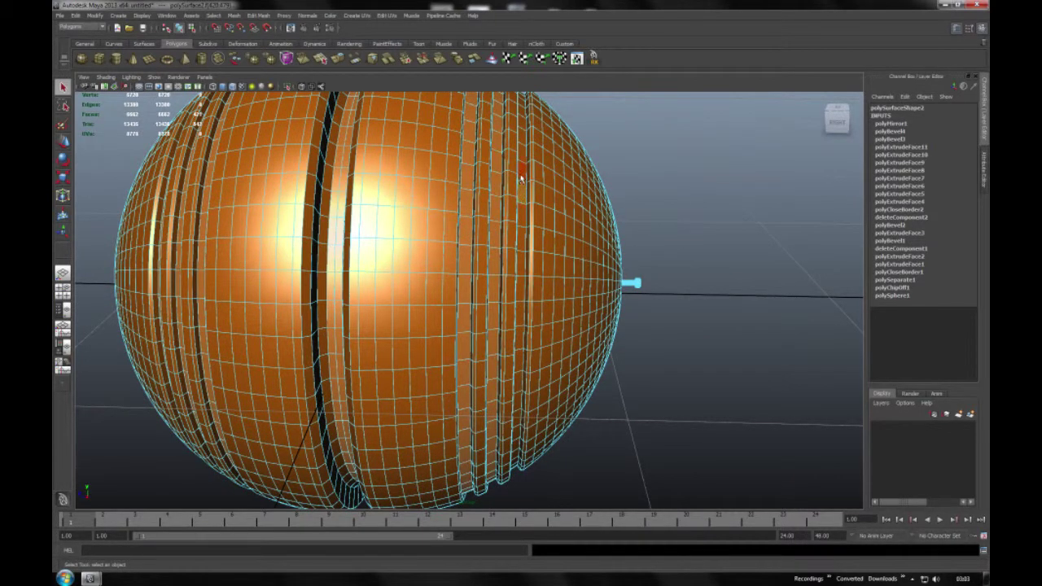
pyautogui.keyDown('shift'); pyautogui.doubleClick(521, 176); pyautogui.keyUp('shift')
pyautogui.keyDown('alt'); pyautogui.moveTo(659, 217); pyautogui.dragTo(410, 257); pyautogui.keyUp('alt')
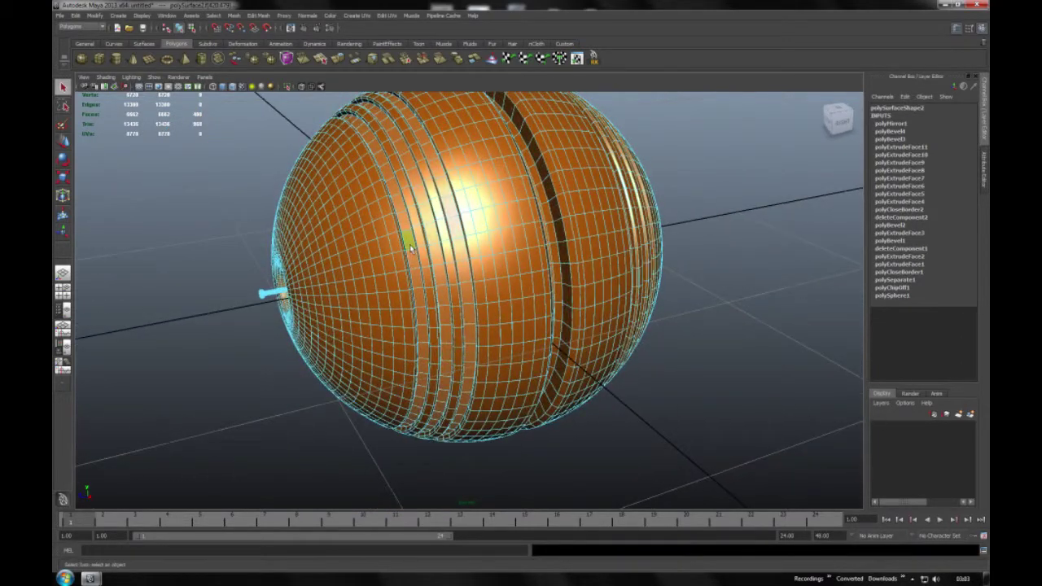
pyautogui.moveTo(410, 244); pyautogui.dragTo(413, 383, button='right')
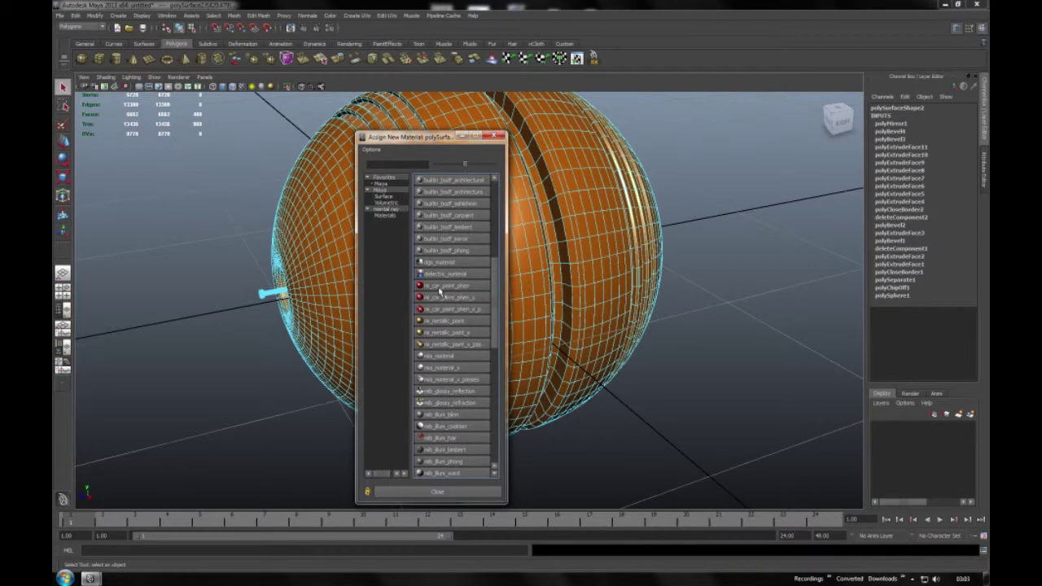
# Assign a new mi_car_paint_phen material to the selected groove faces
pyautogui.click(439, 291)
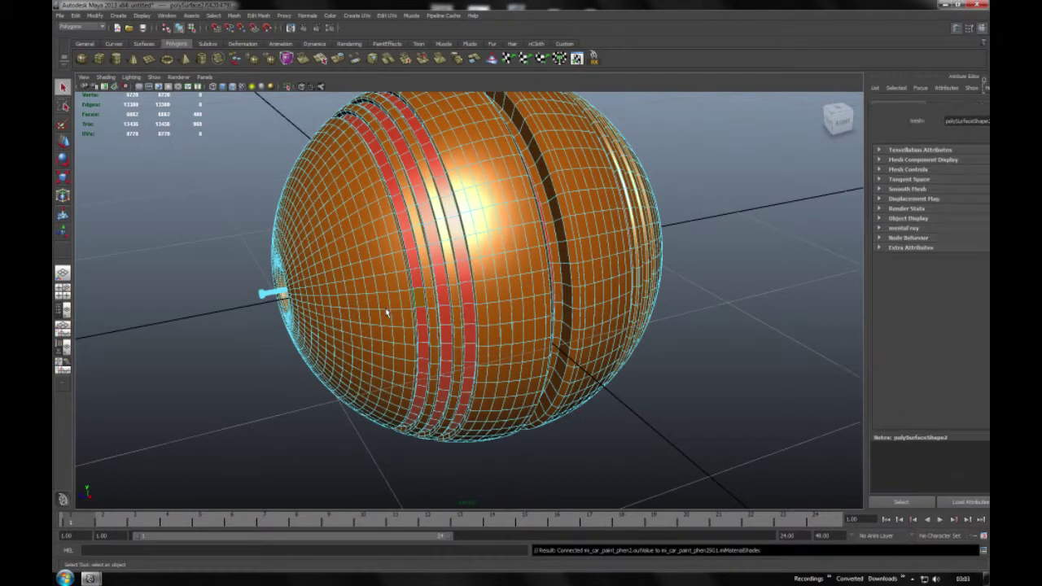
pyautogui.scroll(3, 486, 301)
pyautogui.scroll(3, 461, 305)
pyautogui.moveTo(838, 119)
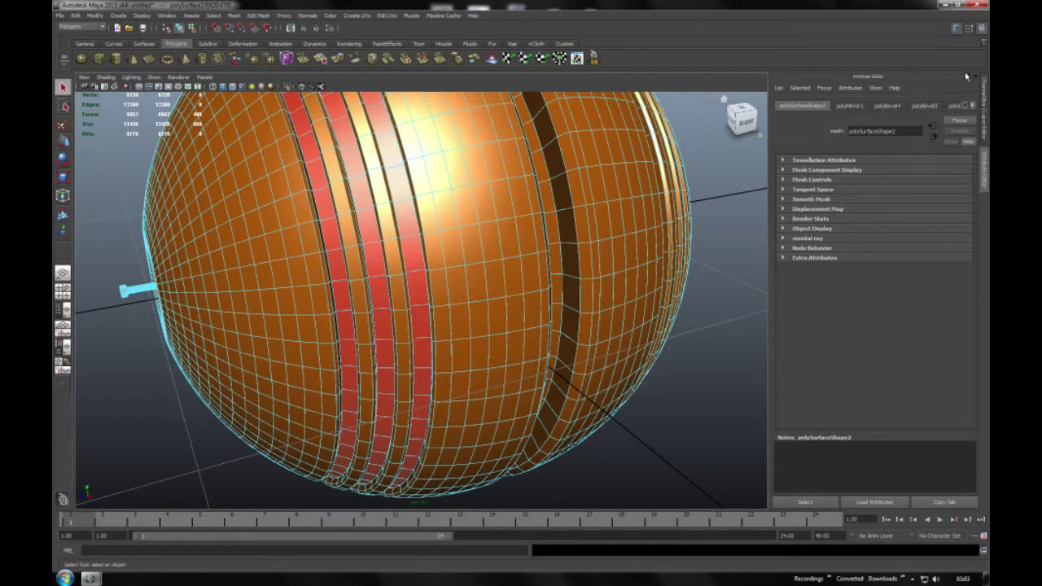
# Try to reach the new material's attributes from the ball's marking menu
pyautogui.rightClick(417, 266)
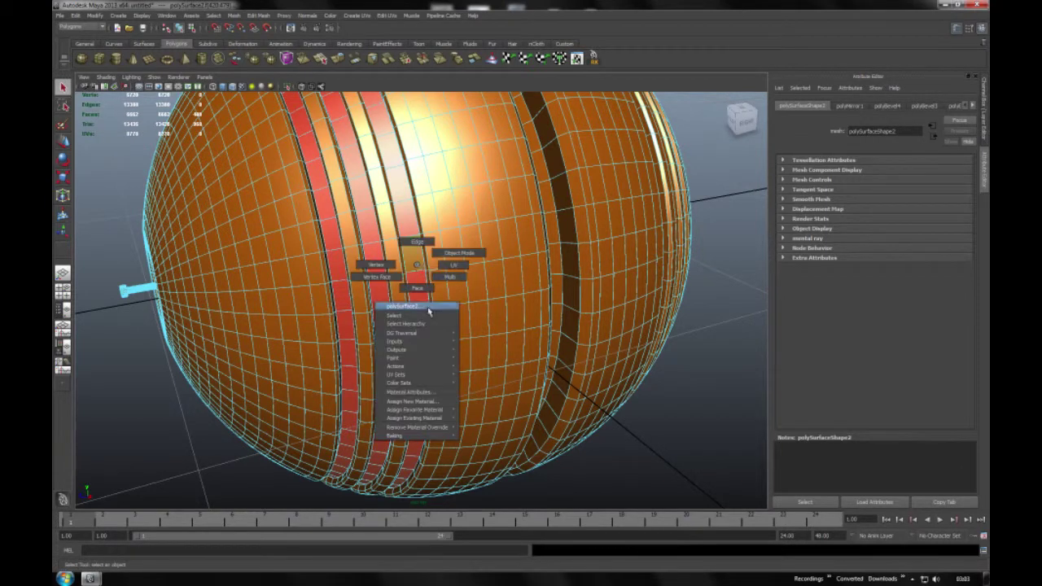
pyautogui.click(399, 392)
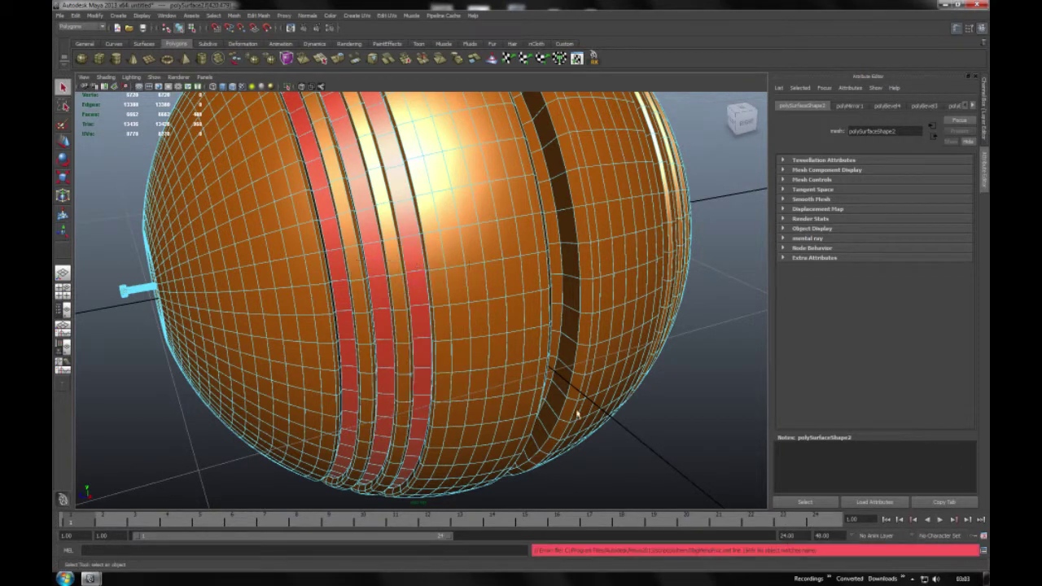
pyautogui.rightClick(423, 352)
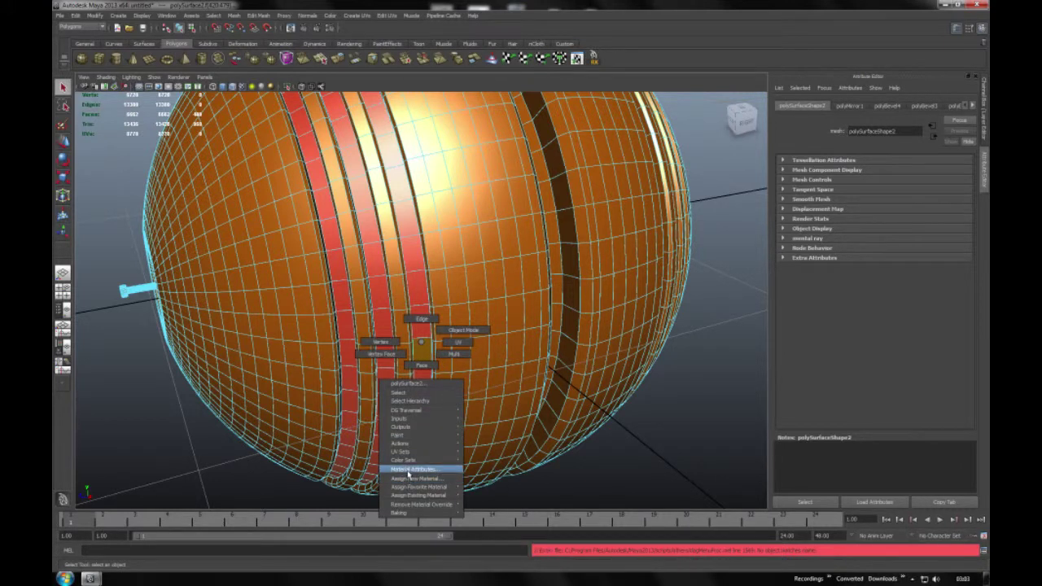
pyautogui.click(407, 479)
pyautogui.click(169, 16)
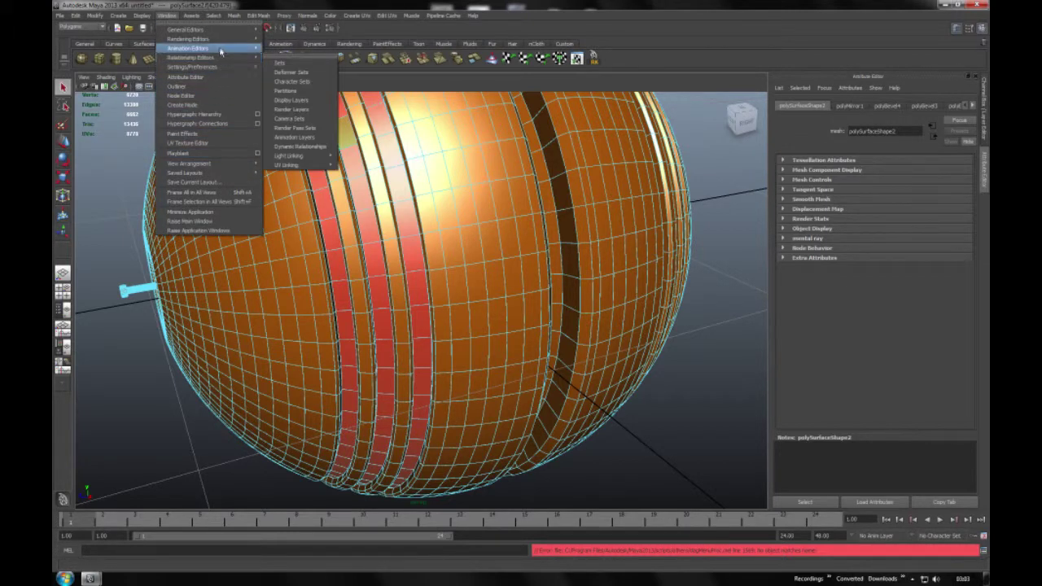
# Open the Hypershade and move it aside so the stripes stay visible
pyautogui.click(285, 54)
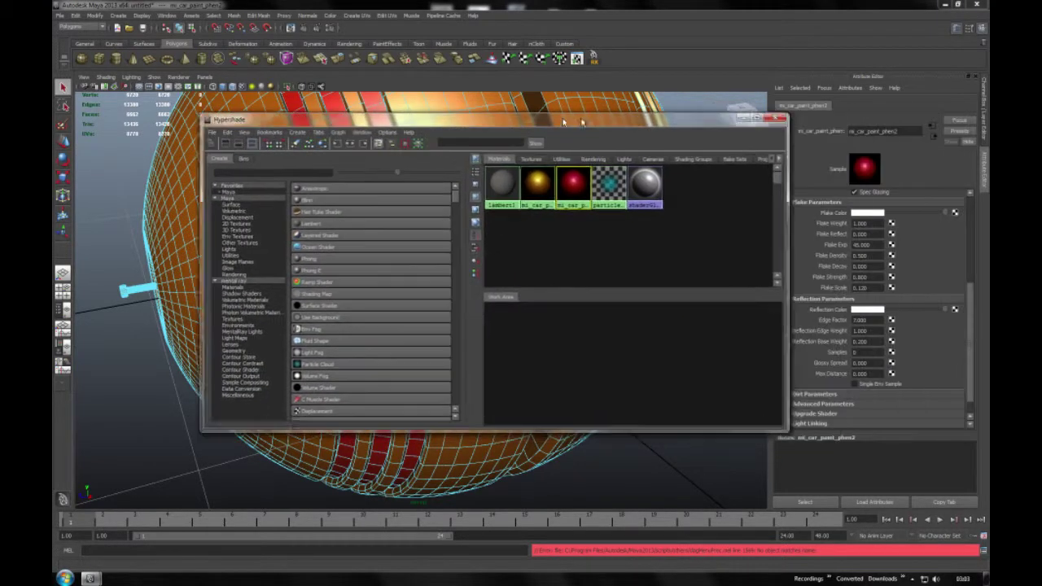
pyautogui.moveTo(758, 125); pyautogui.dragTo(485, 187)
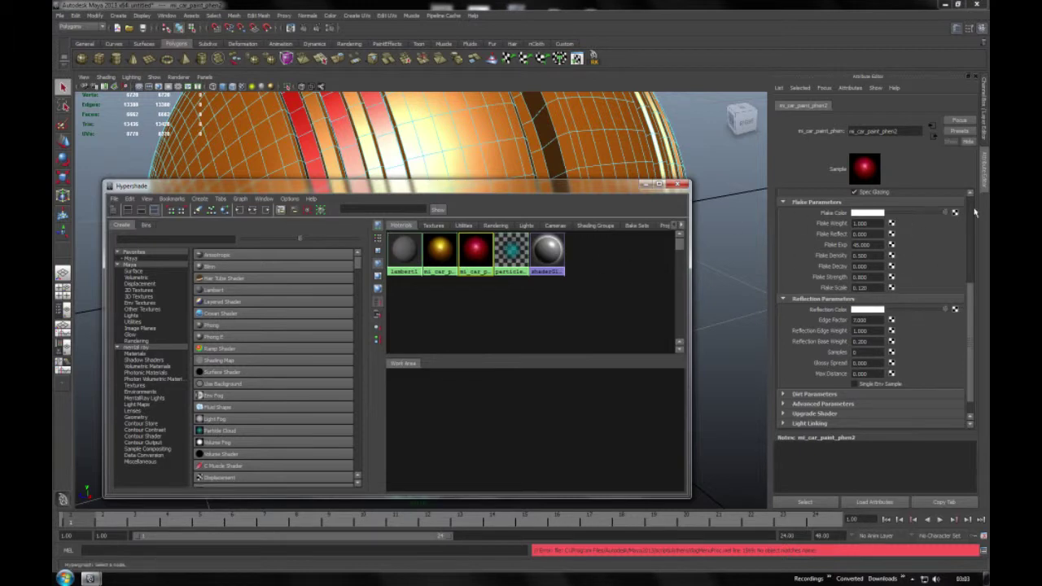
pyautogui.moveTo(971, 289); pyautogui.dragTo(969, 200)
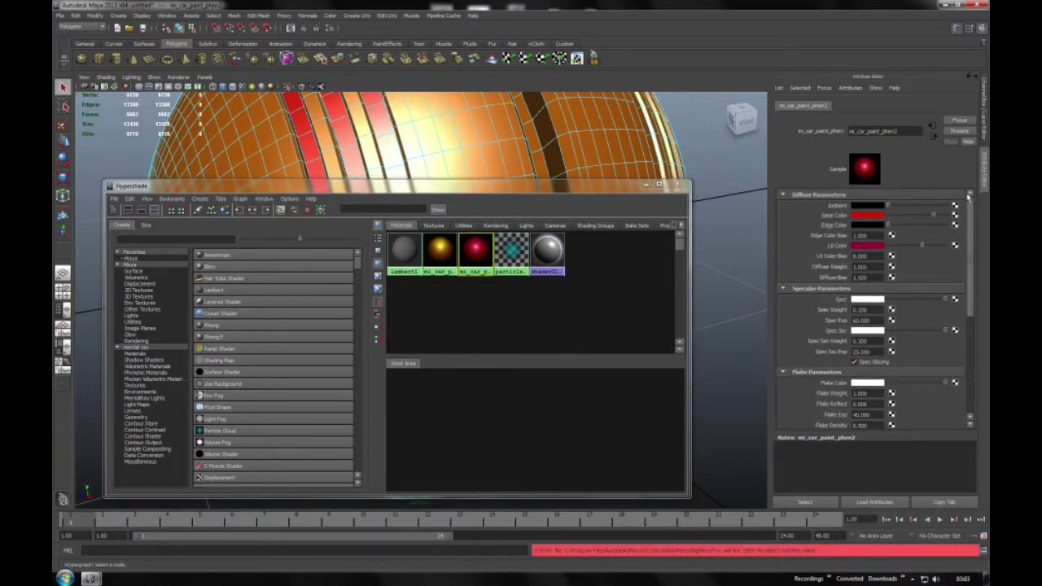
# Change mi_car_paint_phen2's Base Color from red to a dark teal blue
pyautogui.click(867, 216)
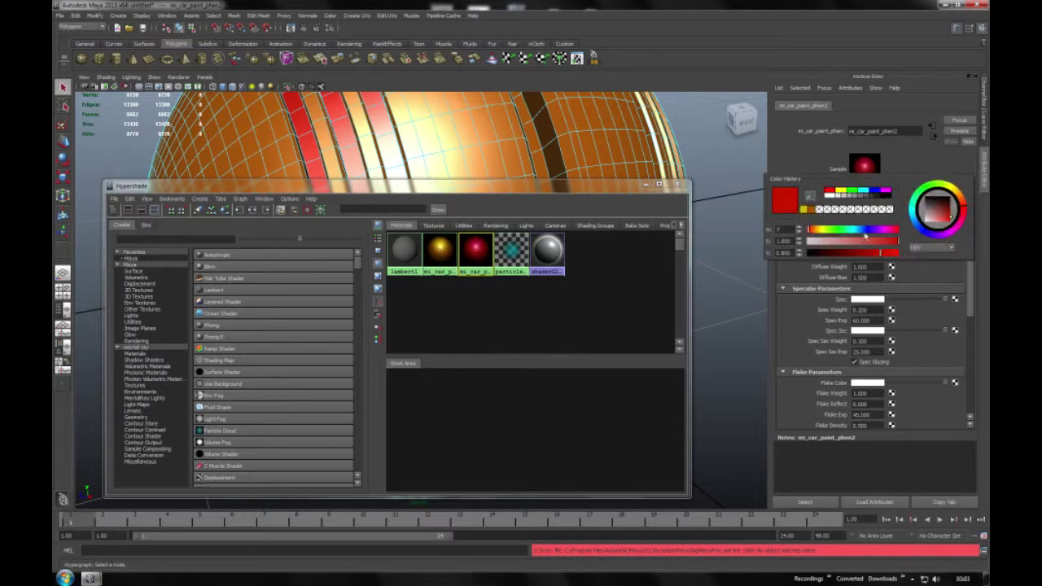
pyautogui.moveTo(934, 189); pyautogui.dragTo(928, 186)
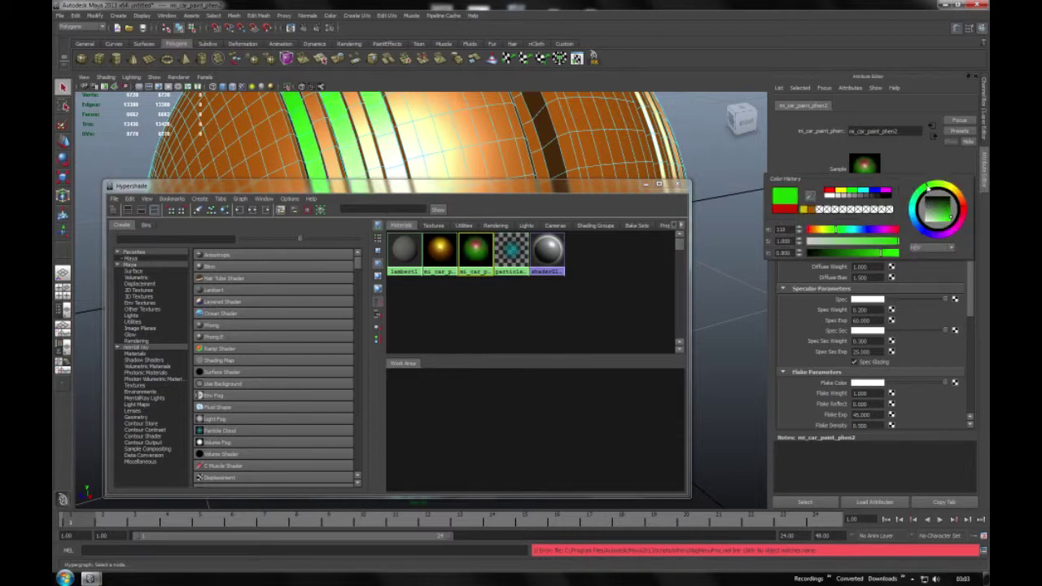
pyautogui.moveTo(914, 199)
pyautogui.mouseDown()
pyautogui.moveTo(927, 189)
pyautogui.moveTo(946, 236)
pyautogui.moveTo(967, 229)
pyautogui.moveTo(955, 241)
pyautogui.mouseUp()
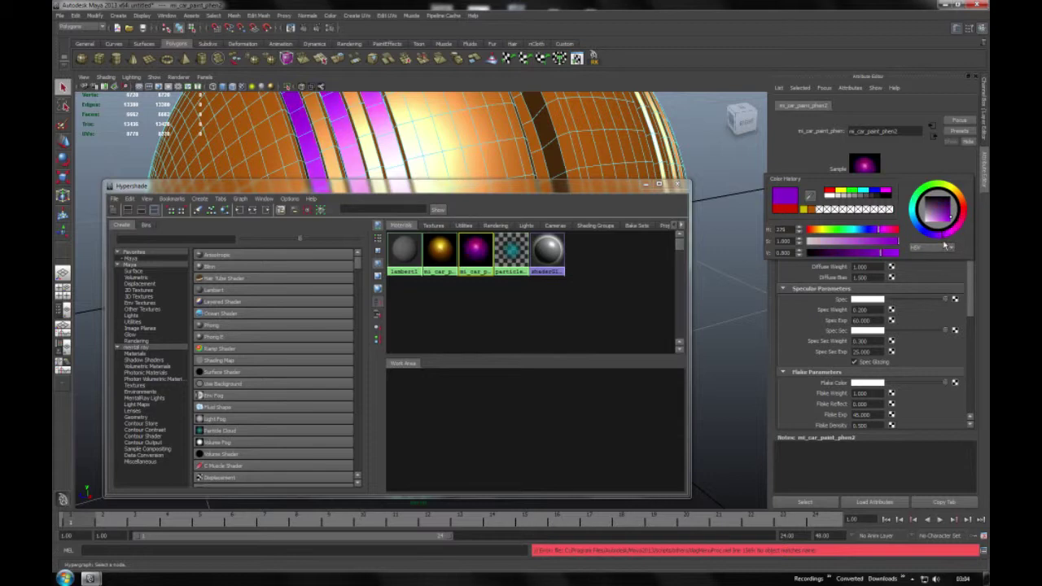
pyautogui.moveTo(968, 221)
pyautogui.mouseDown()
pyautogui.moveTo(923, 197)
pyautogui.moveTo(914, 218)
pyautogui.mouseUp()
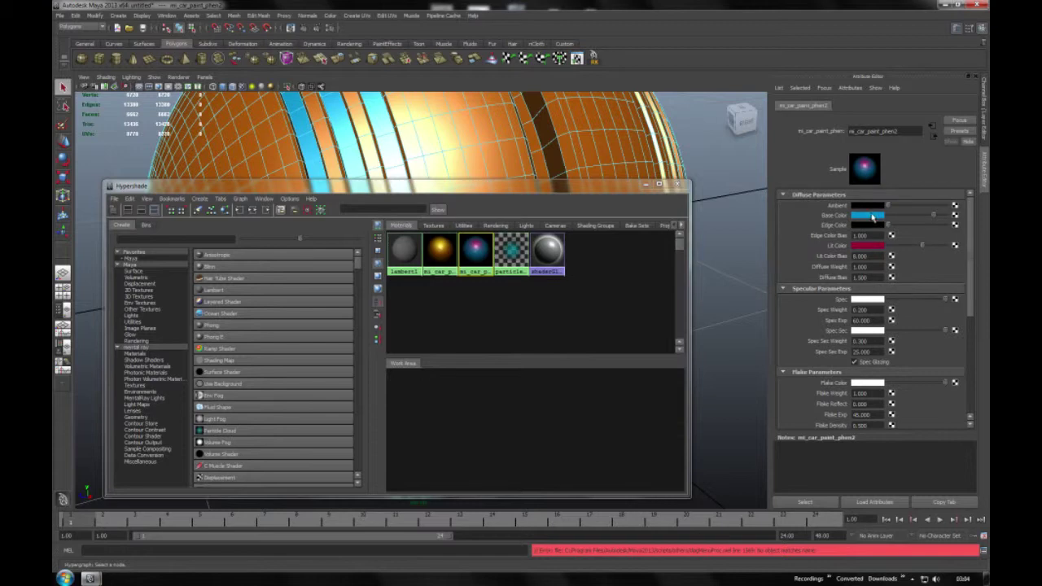
pyautogui.click(873, 216)
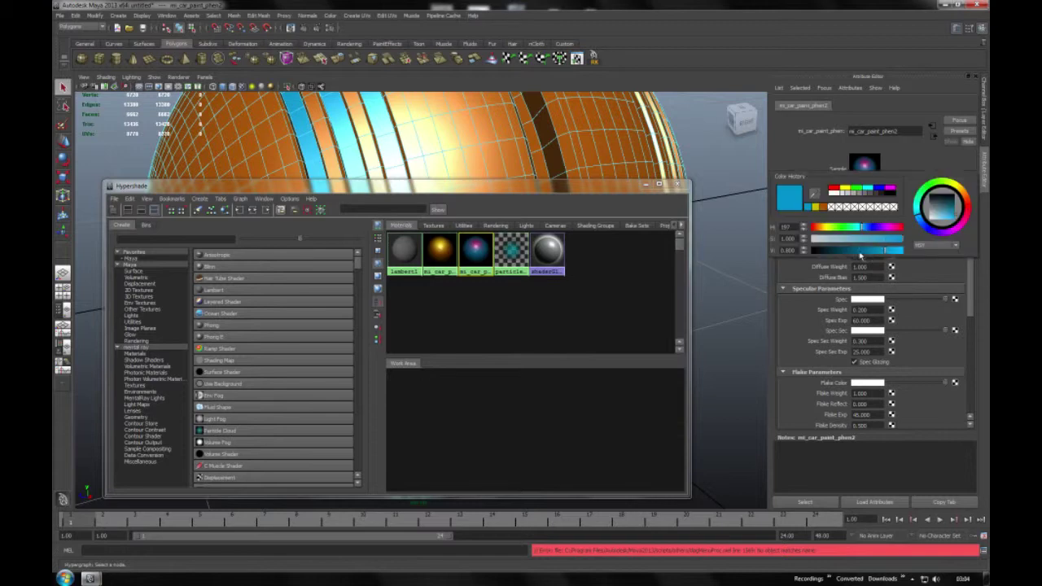
pyautogui.moveTo(860, 255); pyautogui.dragTo(831, 251)
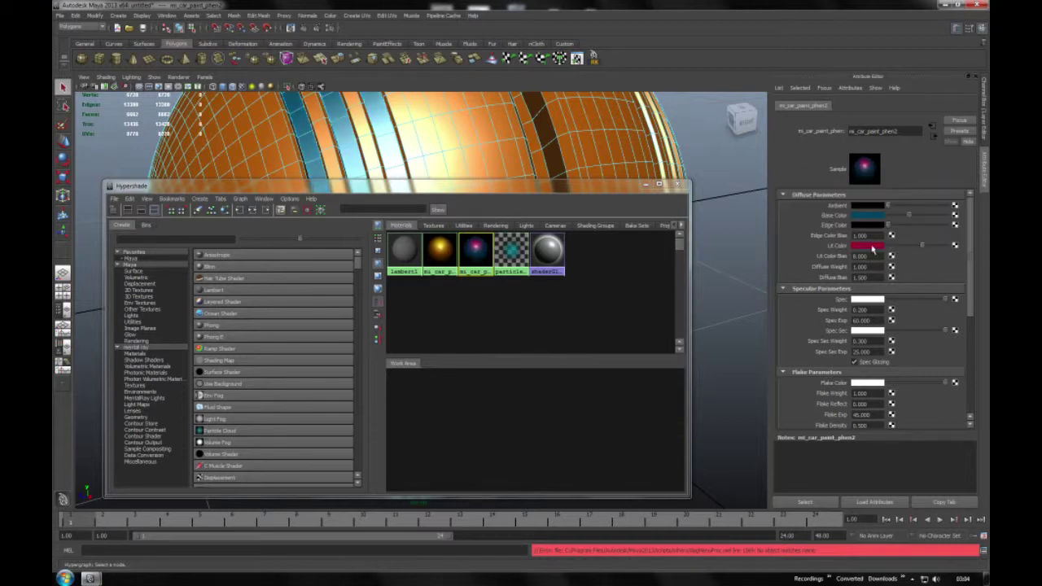
# Set the Lit Color to blue and render the current frame with mental ray
pyautogui.click(873, 248)
pyautogui.click(817, 242)
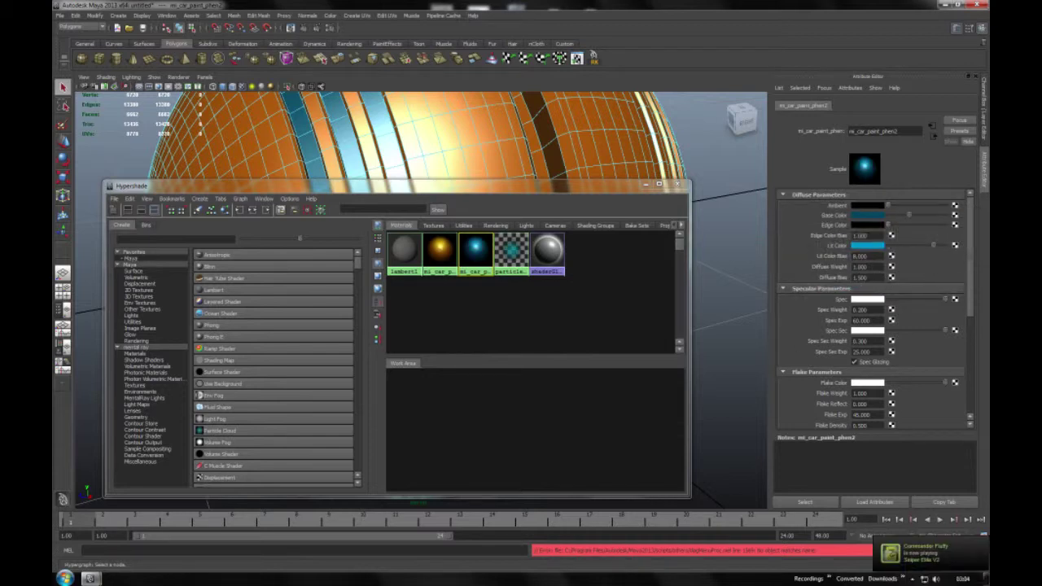
pyautogui.click(303, 28)
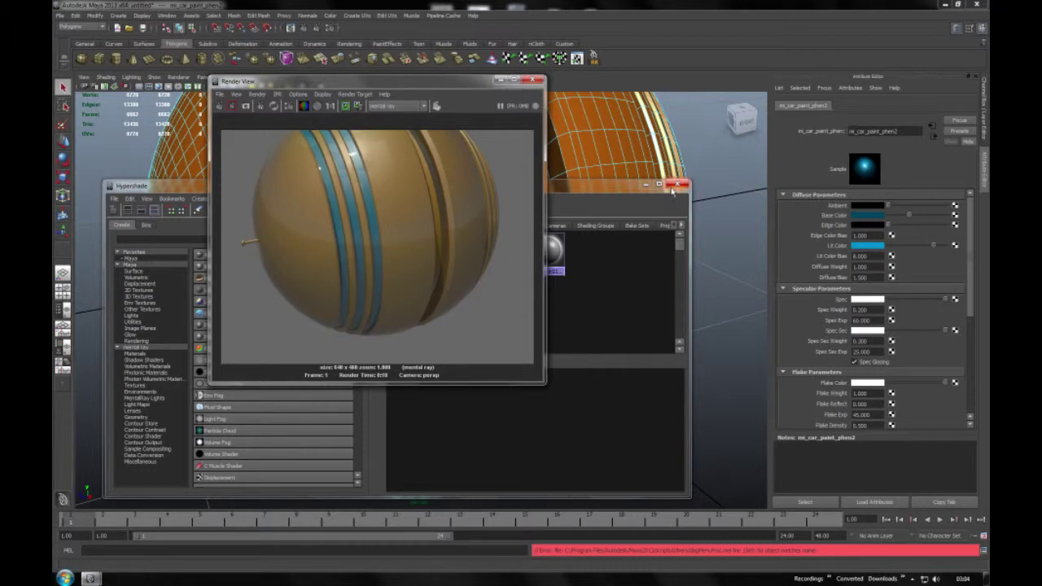
pyautogui.click(528, 78)
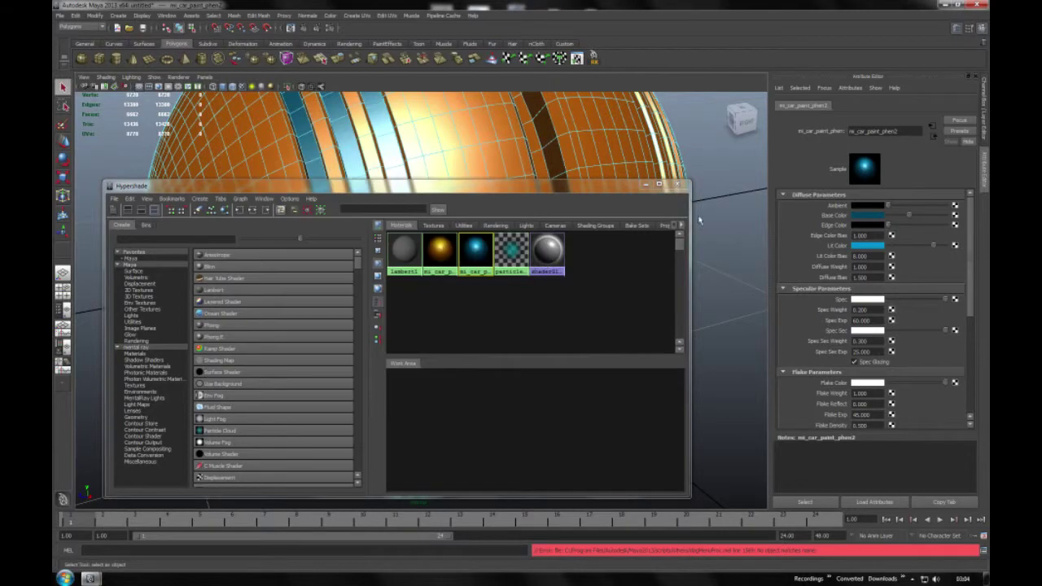
# Close the Hypershade and zoom in on the pin at the ball's pole
pyautogui.click(676, 183)
pyautogui.click(714, 175)
pyautogui.moveTo(714, 174)
pyautogui.keyDown('alt'); pyautogui.mouseDown()
pyautogui.moveTo(525, 195)
pyautogui.moveTo(582, 198)
pyautogui.mouseUp(); pyautogui.keyUp('alt')
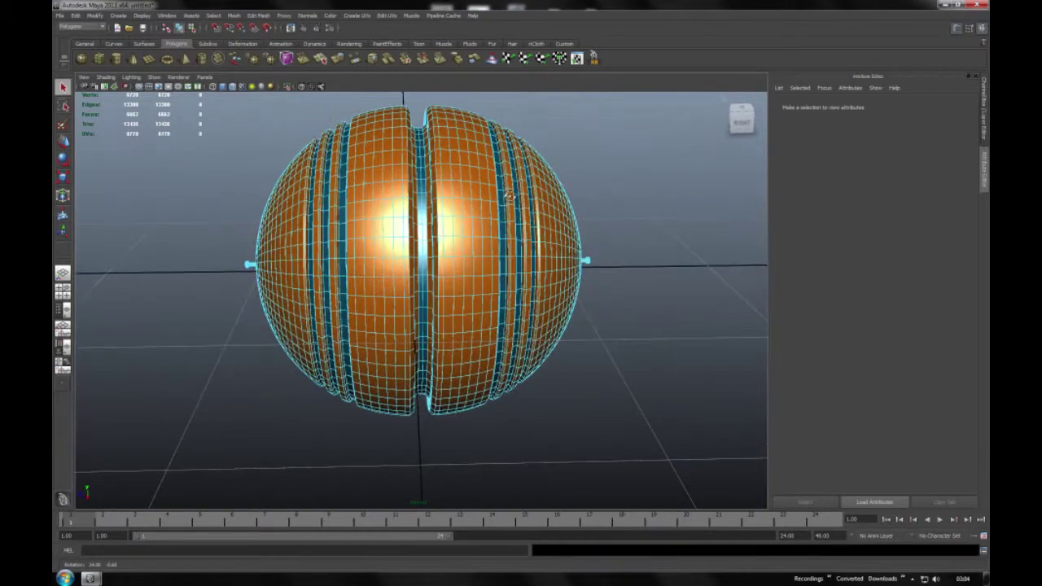
pyautogui.moveTo(582, 199)
pyautogui.keyDown('alt'); pyautogui.mouseDown()
pyautogui.moveTo(562, 252)
pyautogui.moveTo(577, 266)
pyautogui.moveTo(499, 261)
pyautogui.moveTo(595, 232)
pyautogui.moveTo(521, 233)
pyautogui.moveTo(569, 244)
pyautogui.mouseUp(); pyautogui.keyUp('alt')
pyautogui.scroll(5, 561, 253)
pyautogui.scroll(3, 499, 261)
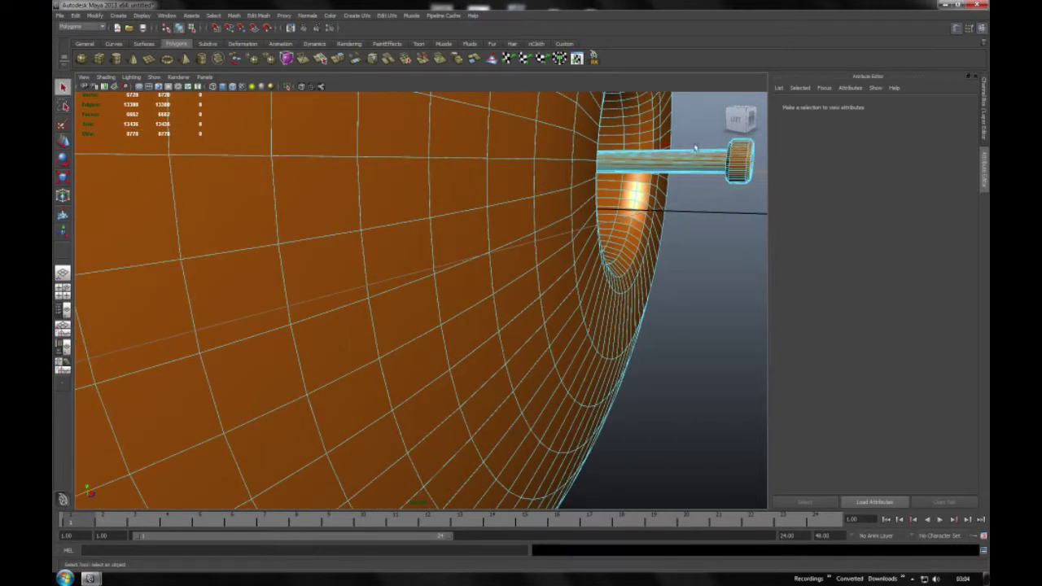
pyautogui.moveTo(700, 175)
pyautogui.keyDown('alt'); pyautogui.mouseDown()
pyautogui.moveTo(605, 217)
pyautogui.moveTo(616, 214)
pyautogui.mouseUp(); pyautogui.keyUp('alt')
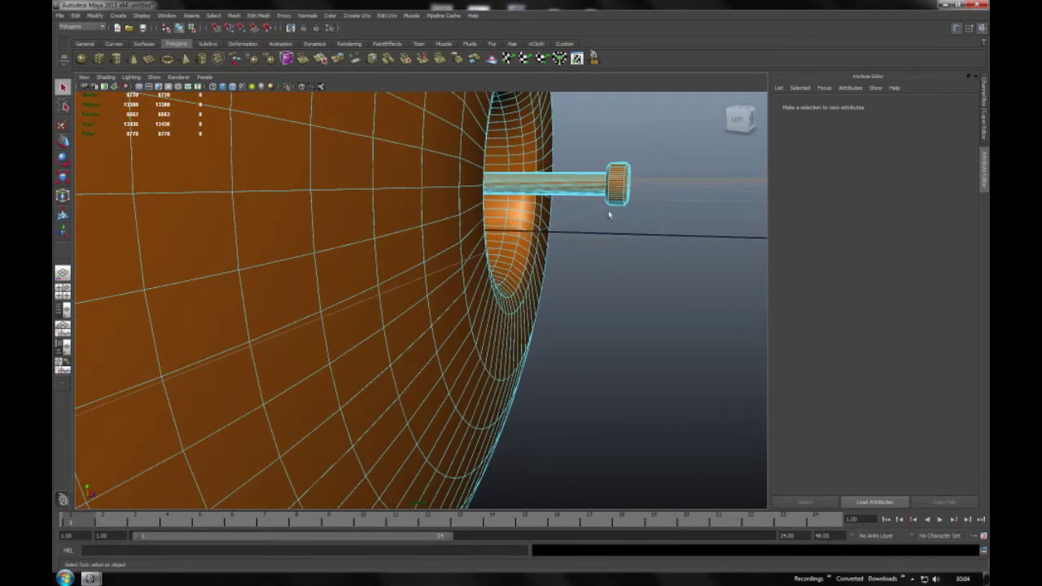
# Assign the existing mi_car_paint_phen2 material to the pin from its marking menu
pyautogui.click(614, 183)
pyautogui.moveTo(611, 179); pyautogui.dragTo(629, 333, button='right')
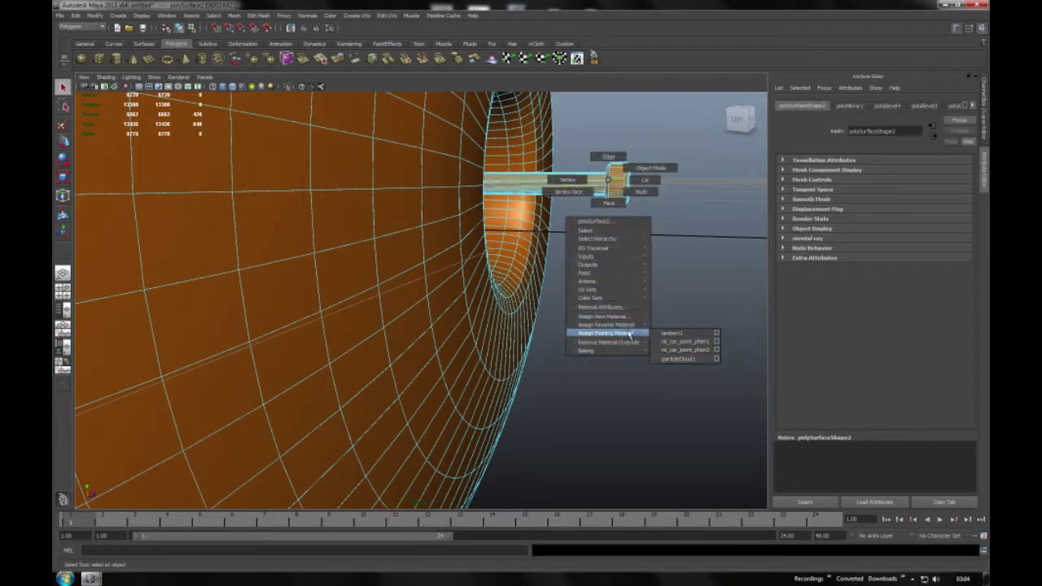
pyautogui.moveTo(629, 334); pyautogui.dragTo(665, 350, button='right')
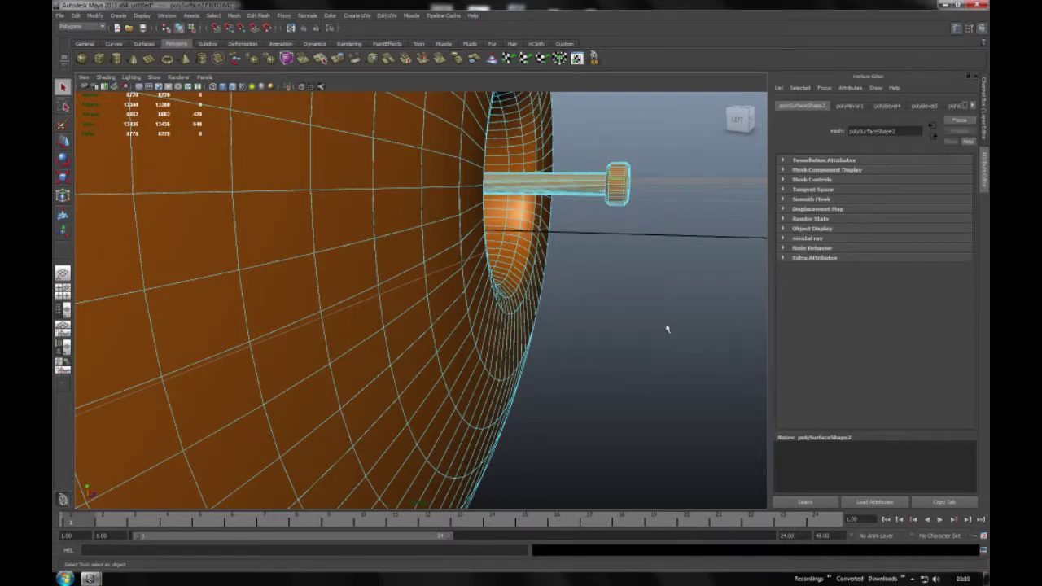
pyautogui.click(671, 285)
pyautogui.moveTo(679, 256)
pyautogui.keyDown('alt'); pyautogui.mouseDown()
pyautogui.moveTo(656, 225)
pyautogui.moveTo(367, 236)
pyautogui.moveTo(722, 253)
pyautogui.moveTo(453, 244)
pyautogui.mouseUp(); pyautogui.keyUp('alt')
pyautogui.keyDown('alt'); pyautogui.moveTo(453, 244); pyautogui.dragTo(635, 291, button='right'); pyautogui.keyUp('alt')
pyautogui.keyDown('alt'); pyautogui.moveTo(505, 262); pyautogui.dragTo(461, 234); pyautogui.keyUp('alt')
# Reselect the pin, apply mi_car_paint_phen2 again, and clear the selection
pyautogui.click(520, 276)
pyautogui.moveTo(504, 277); pyautogui.dragTo(536, 430, button='right')
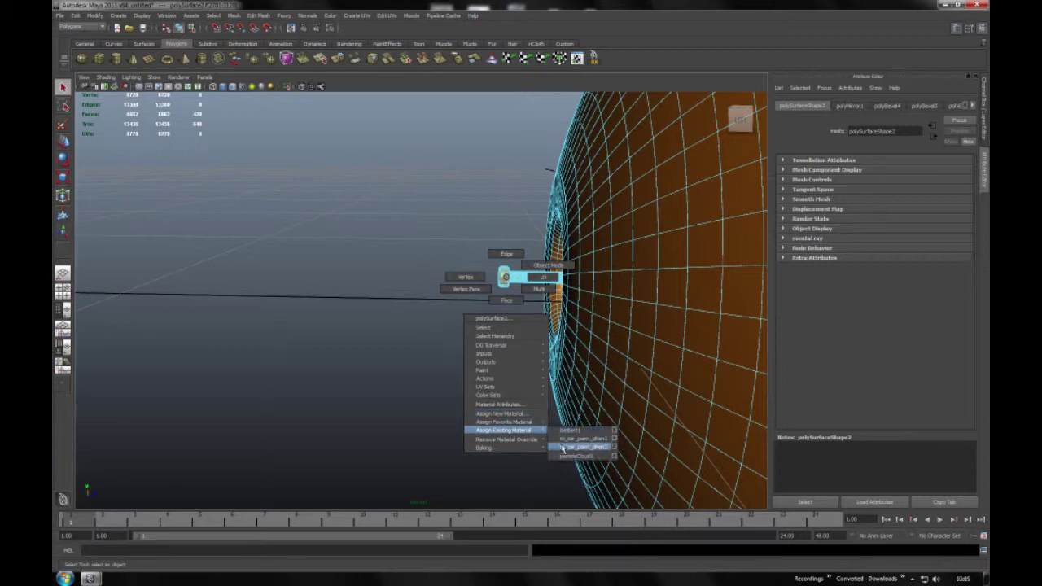
pyautogui.click(570, 446)
pyautogui.rightClick(640, 252)
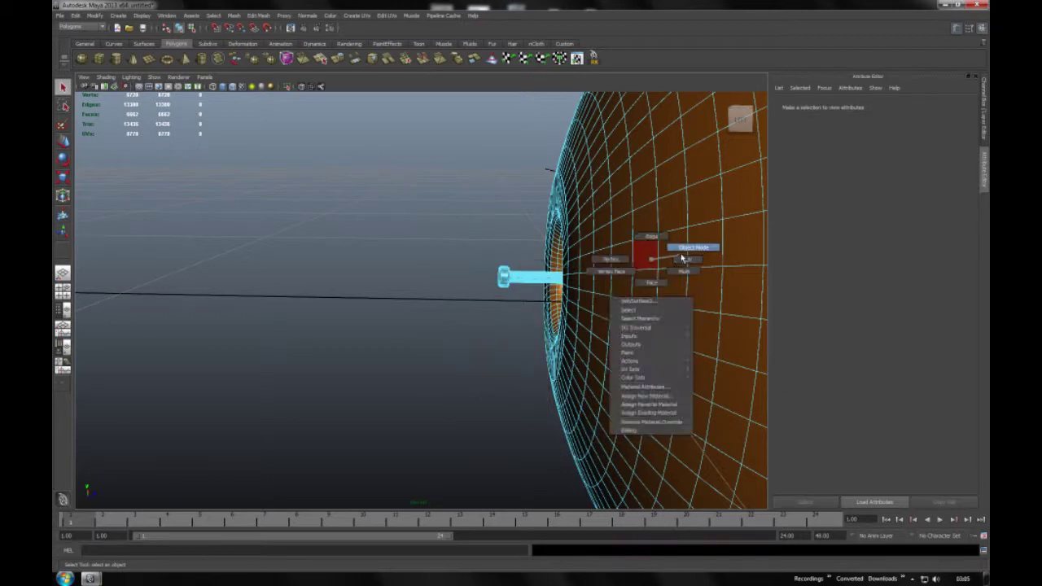
pyautogui.click(409, 316)
# Hide the wireframe on shaded and orbit around the sphere to inspect its blue stripes
pyautogui.keyDown('alt'); pyautogui.moveTo(503, 280); pyautogui.dragTo(540, 284); pyautogui.keyUp('alt')
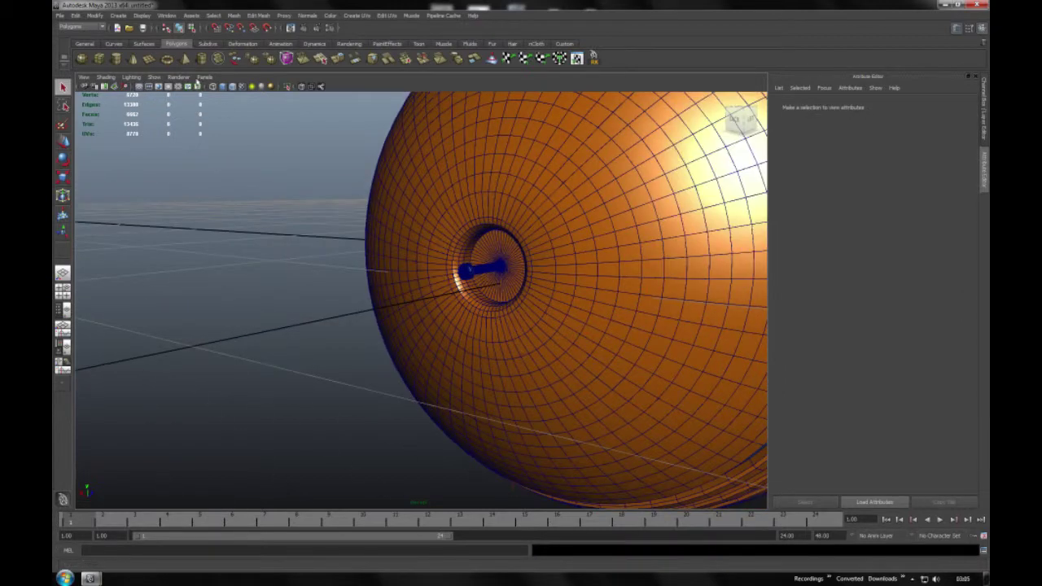
pyautogui.press('6')
pyautogui.moveTo(494, 204)
pyautogui.keyDown('alt'); pyautogui.mouseDown()
pyautogui.moveTo(407, 204)
pyautogui.moveTo(437, 191)
pyautogui.mouseUp(); pyautogui.keyUp('alt')
pyautogui.keyDown('alt'); pyautogui.moveTo(437, 191); pyautogui.dragTo(541, 197, button='middle'); pyautogui.keyUp('alt')
pyautogui.keyDown('alt'); pyautogui.moveTo(541, 197); pyautogui.dragTo(415, 204, button='right'); pyautogui.keyUp('alt')
pyautogui.moveTo(414, 205)
pyautogui.keyDown('alt'); pyautogui.mouseDown()
pyautogui.moveTo(437, 226)
pyautogui.moveTo(597, 234)
pyautogui.moveTo(445, 230)
pyautogui.moveTo(570, 211)
pyautogui.moveTo(384, 193)
pyautogui.moveTo(344, 168)
pyautogui.moveTo(512, 168)
pyautogui.moveTo(263, 263)
pyautogui.moveTo(382, 169)
pyautogui.moveTo(569, 146)
pyautogui.moveTo(589, 158)
pyautogui.moveTo(434, 201)
pyautogui.moveTo(477, 214)
pyautogui.moveTo(459, 226)
pyautogui.moveTo(465, 215)
pyautogui.mouseUp(); pyautogui.keyUp('alt')
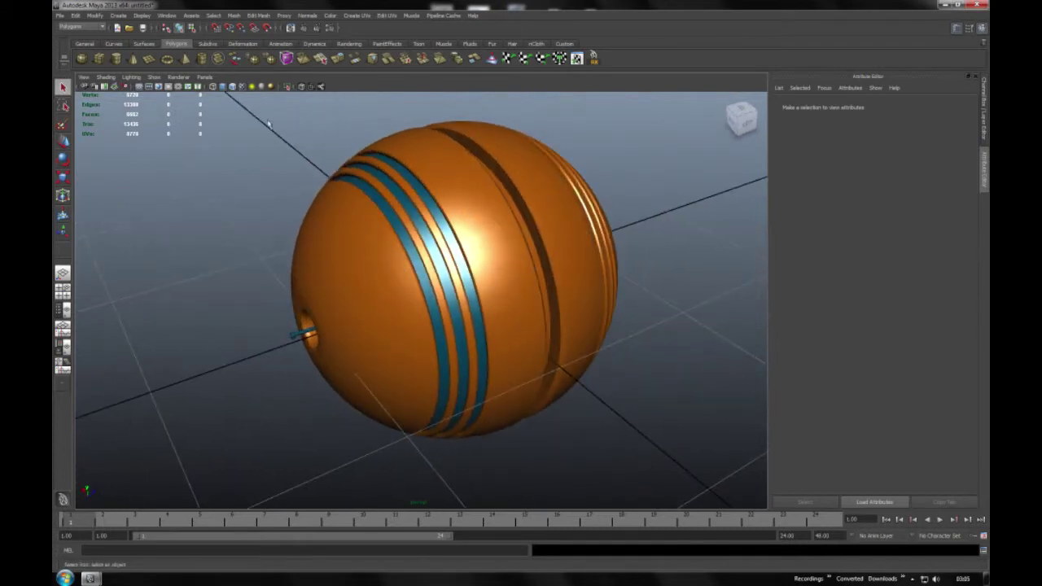
pyautogui.moveTo(270, 242)
pyautogui.keyDown('alt'); pyautogui.mouseDown()
pyautogui.moveTo(546, 235)
pyautogui.moveTo(349, 232)
pyautogui.mouseUp(); pyautogui.keyUp('alt')
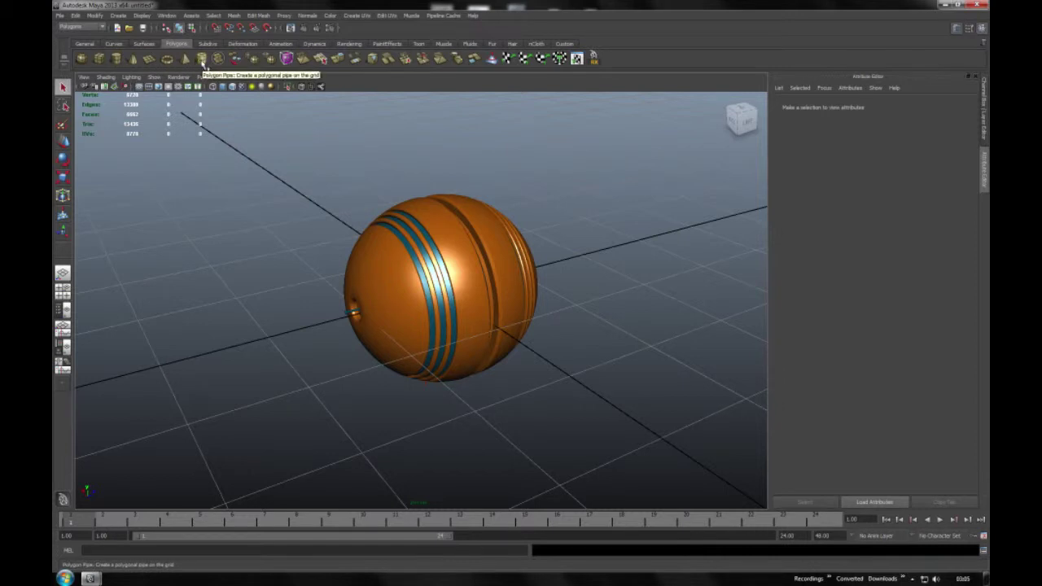
# Create a polygon pipe around the ball and scale it much taller in Y
pyautogui.click(202, 58)
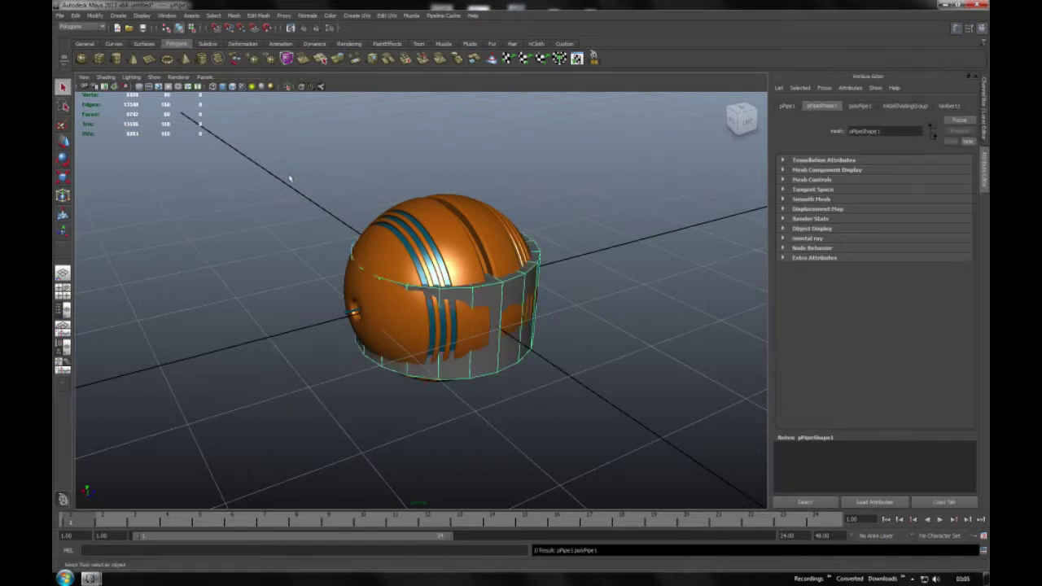
pyautogui.press('r')
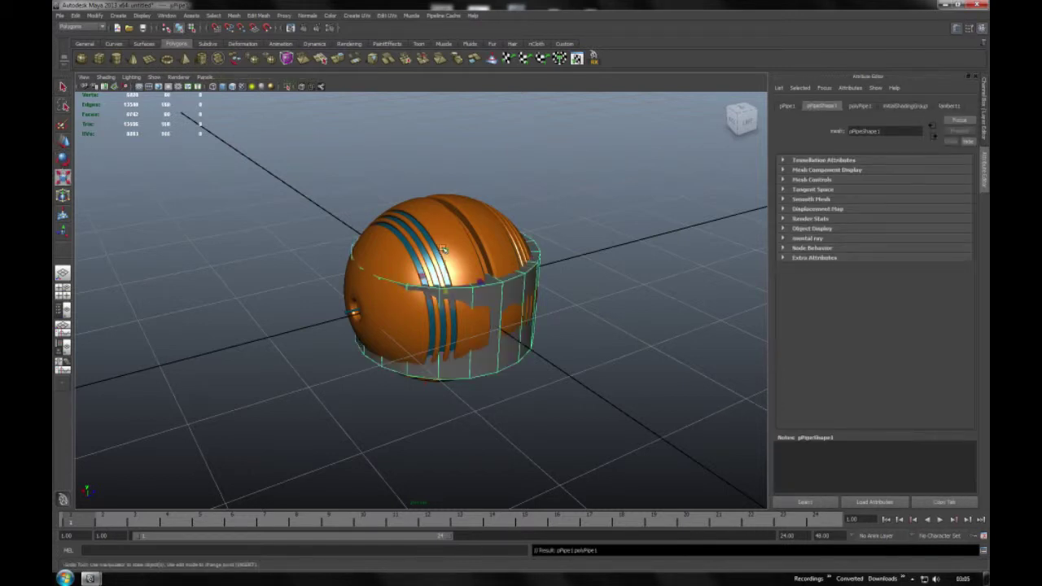
pyautogui.moveTo(446, 250); pyautogui.dragTo(439, 134)
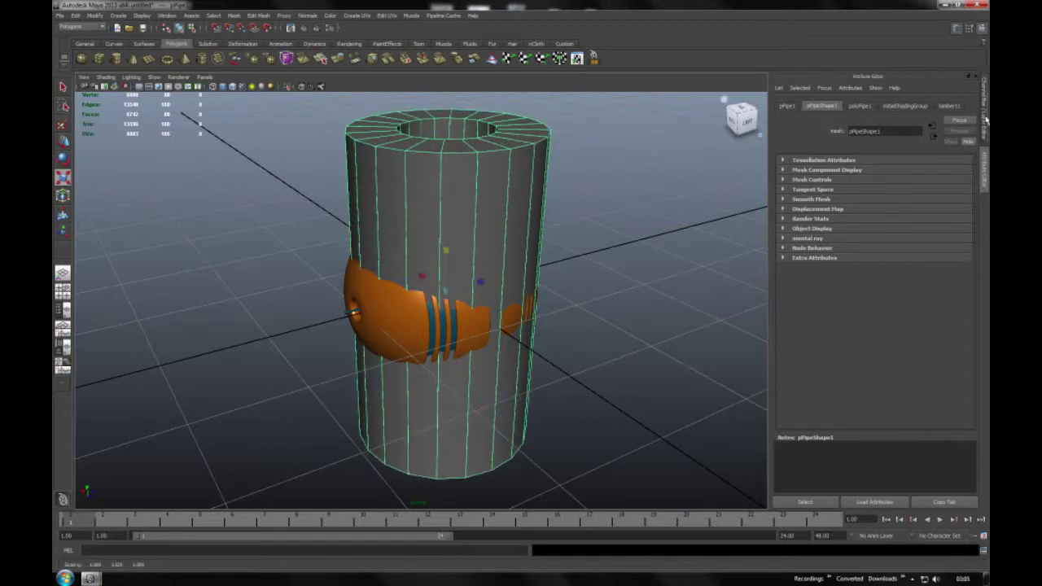
# Set polyPipe1 Thickness to 0.1 and Subdivisions Axis to 40
pyautogui.click(986, 122)
pyautogui.click(924, 218)
pyautogui.click(959, 241)
pyautogui.write('0.1')
pyautogui.press('Return')
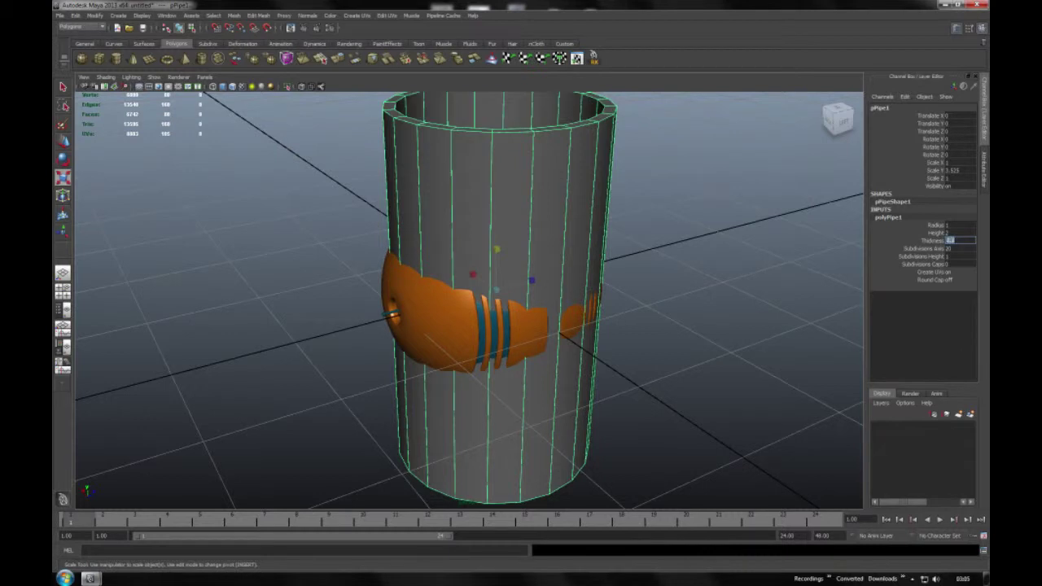
pyautogui.press('Tab')
pyautogui.write('30')
pyautogui.press('Return')
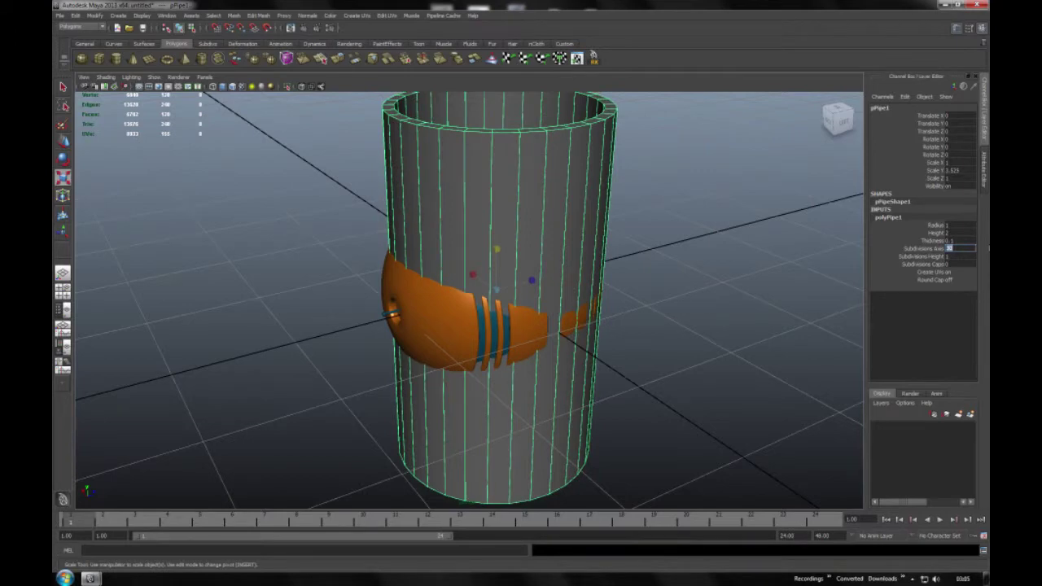
pyautogui.write('40')
pyautogui.press('Return')
pyautogui.moveTo(592, 190)
pyautogui.keyDown('alt'); pyautogui.mouseDown()
pyautogui.moveTo(646, 193)
pyautogui.moveTo(623, 190)
pyautogui.mouseUp(); pyautogui.keyUp('alt')
pyautogui.rightClick(495, 151)
# Delete the right half of the pipe's faces, leaving a half-pipe
pyautogui.moveTo(493, 170)
pyautogui.keyDown('alt'); pyautogui.mouseDown()
pyautogui.moveTo(507, 165)
pyautogui.moveTo(470, 118)
pyautogui.mouseUp(); pyautogui.keyUp('alt')
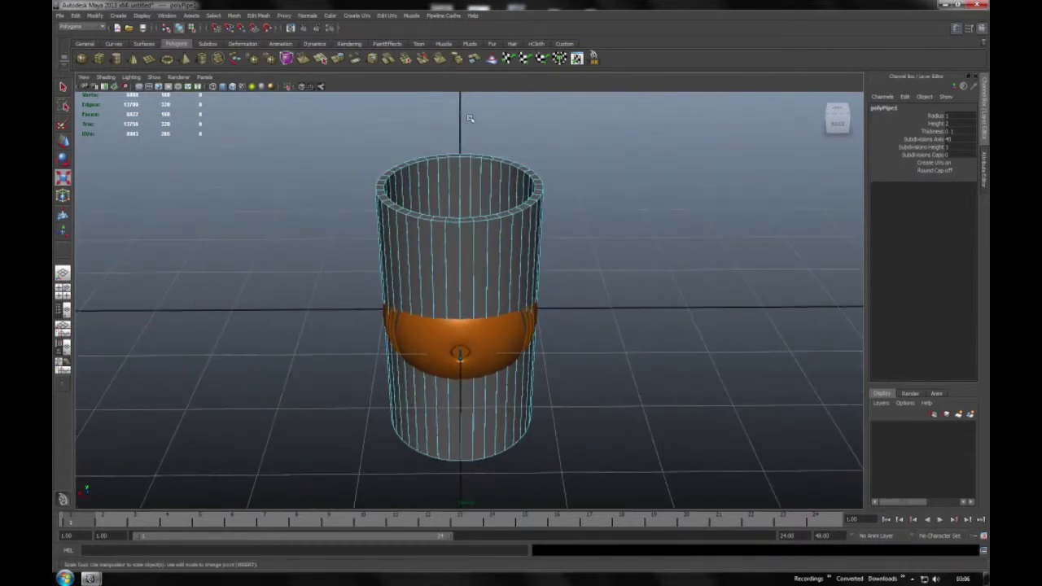
pyautogui.moveTo(560, 441); pyautogui.dragTo(570, 482)
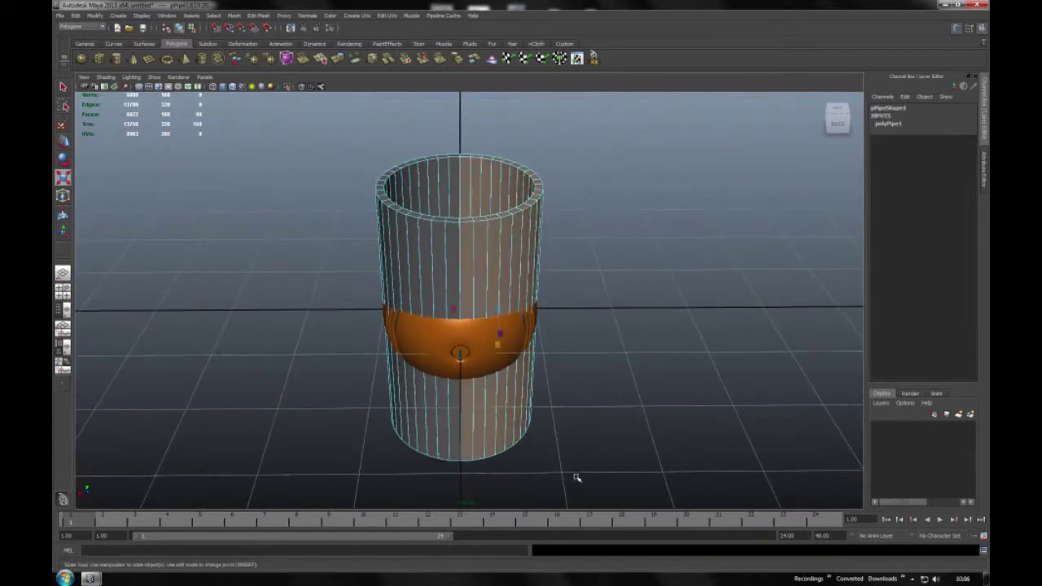
pyautogui.press('Delete')
pyautogui.keyDown('alt'); pyautogui.moveTo(682, 403); pyautogui.dragTo(429, 177); pyautogui.keyUp('alt')
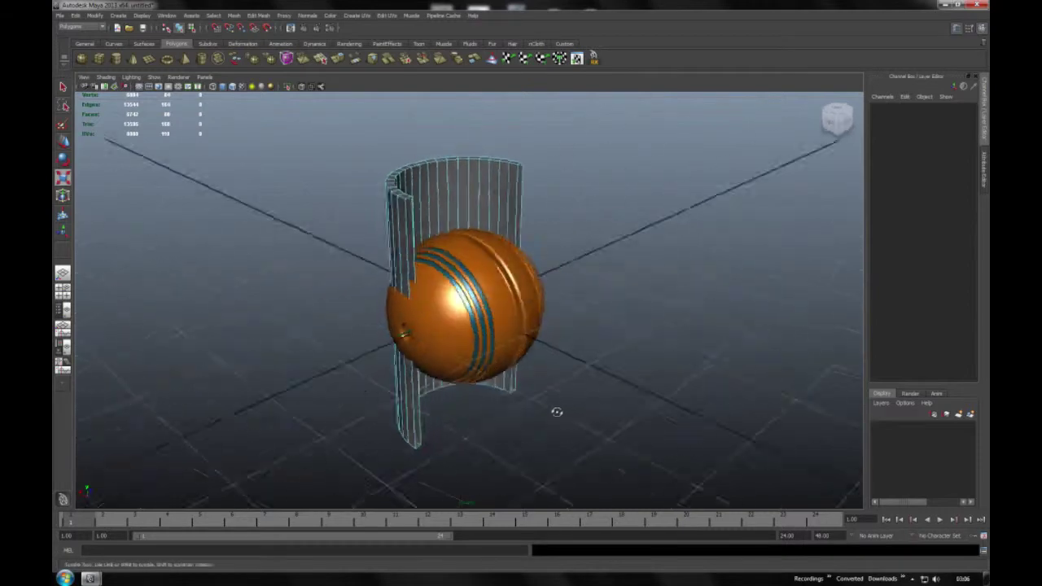
pyautogui.moveTo(429, 177); pyautogui.dragTo(419, 167, button='right')
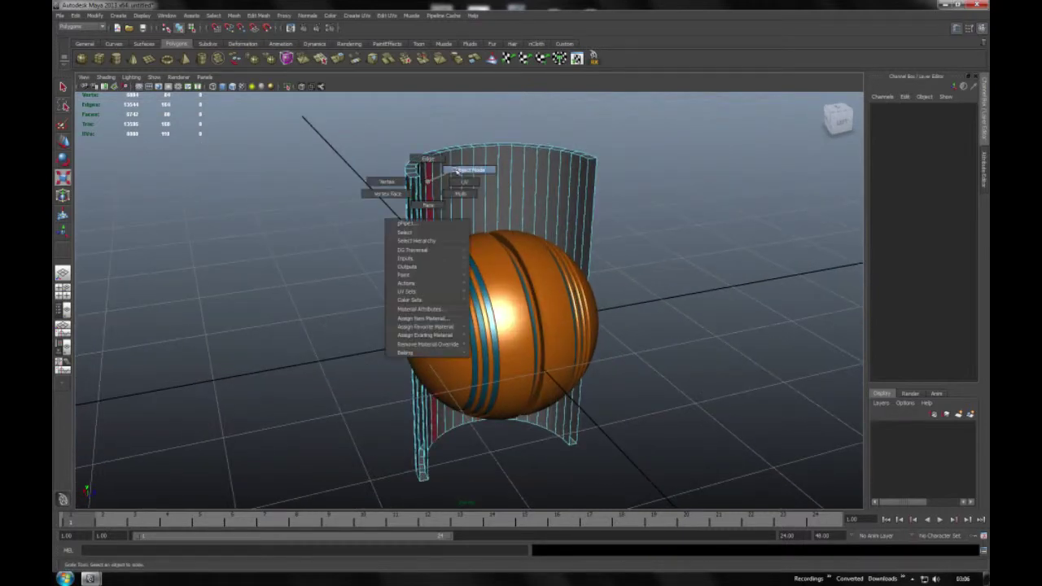
pyautogui.click(455, 171)
# Cap the first cut edge of the half-pipe with Append to Polygon
pyautogui.scroll(3, 444, 210)
pyautogui.keyDown('alt'); pyautogui.moveTo(444, 210); pyautogui.dragTo(379, 310); pyautogui.keyUp('alt')
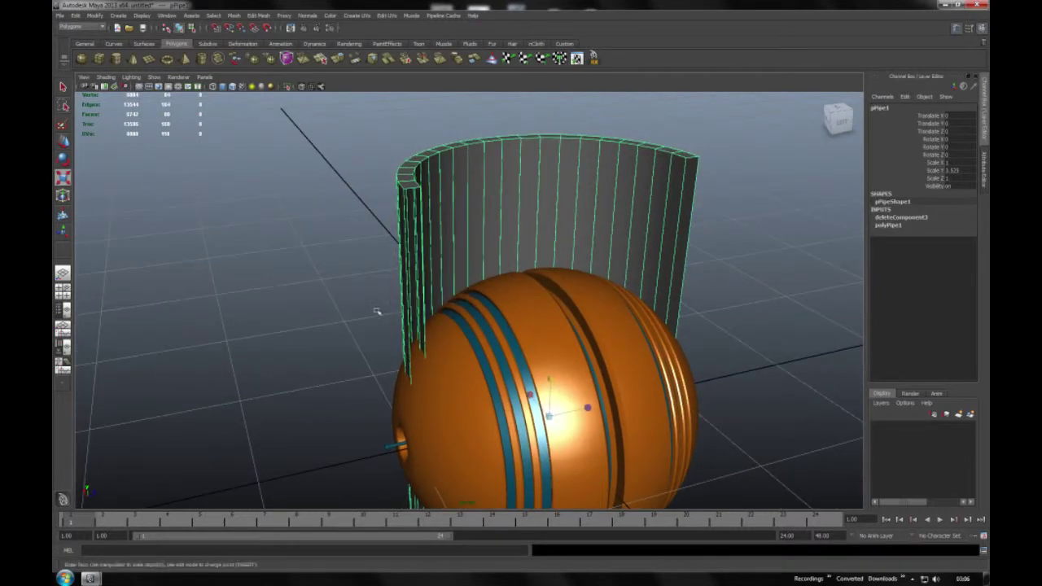
pyautogui.keyDown('alt'); pyautogui.moveTo(379, 310); pyautogui.dragTo(530, 293, button='right'); pyautogui.keyUp('alt')
pyautogui.keyDown('alt'); pyautogui.moveTo(495, 298); pyautogui.dragTo(503, 295); pyautogui.keyUp('alt')
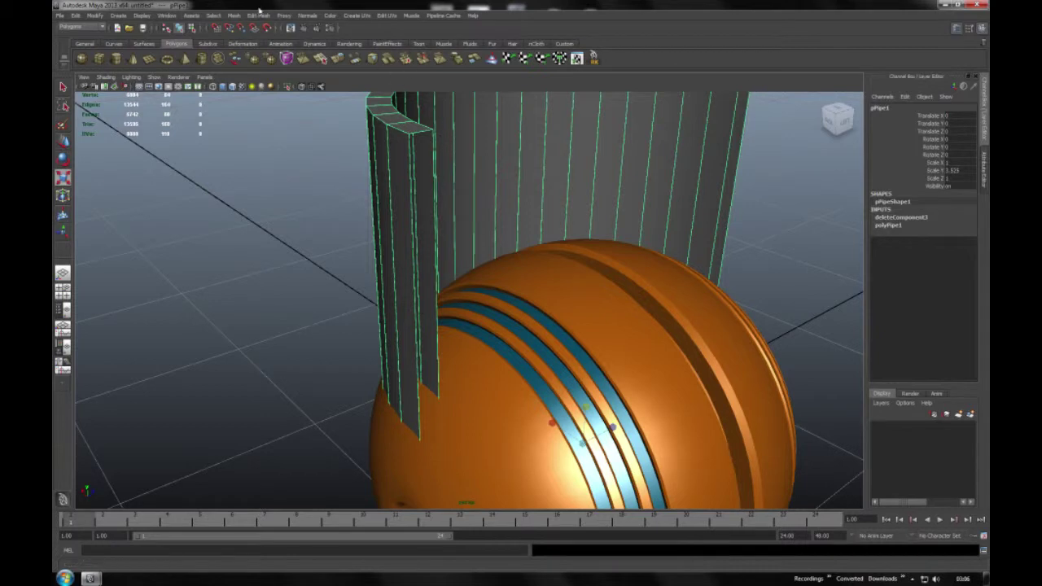
pyautogui.click(259, 14)
pyautogui.click(276, 59)
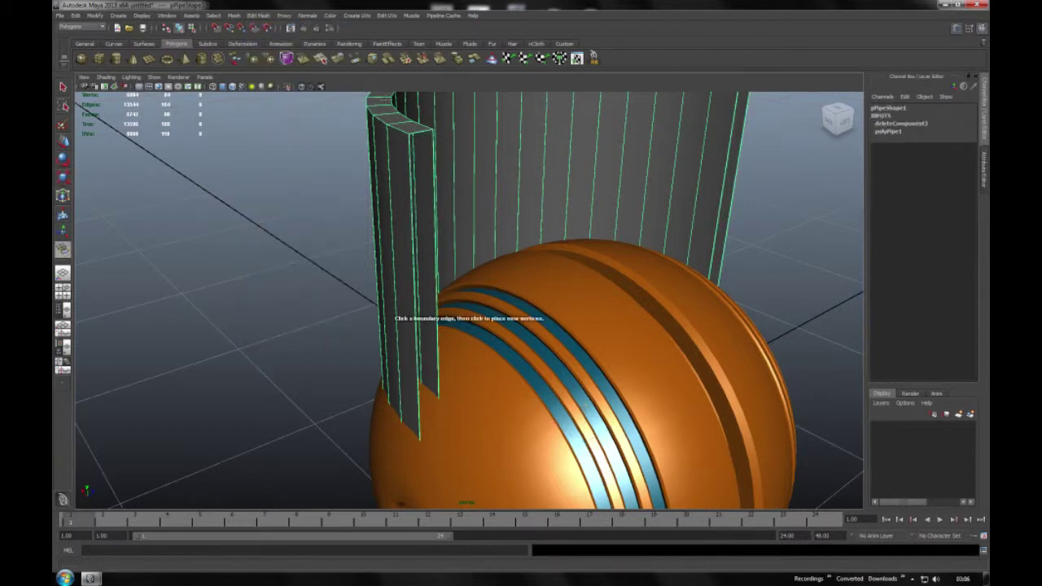
pyautogui.click(431, 155)
pyautogui.click(433, 156)
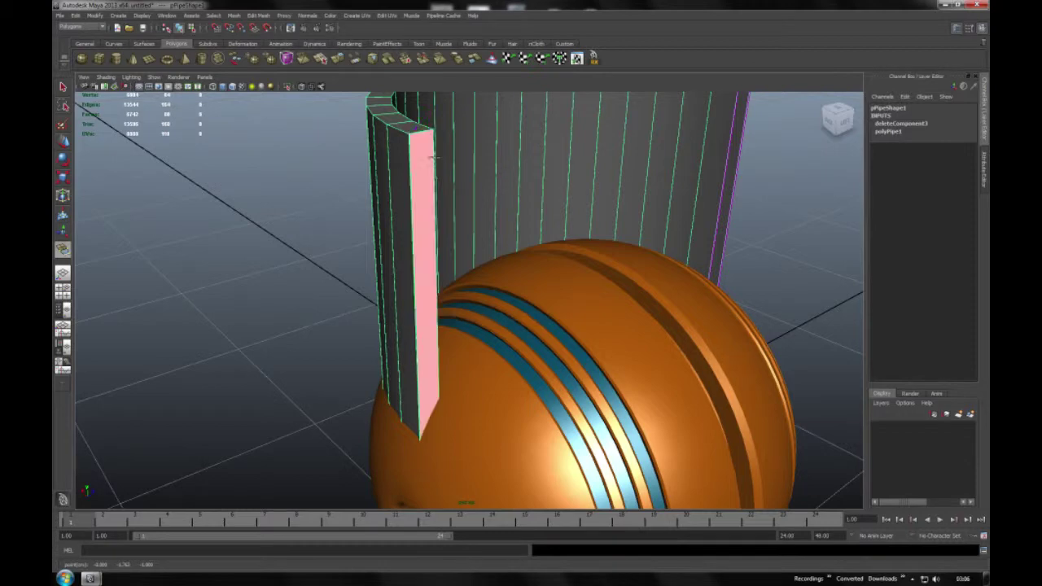
pyautogui.press('Return')
# Cap the second cut edge with Append to Polygon and return to object selection
pyautogui.moveTo(668, 161)
pyautogui.keyDown('alt'); pyautogui.mouseDown()
pyautogui.moveTo(678, 139)
pyautogui.moveTo(627, 139)
pyautogui.mouseUp(); pyautogui.keyUp('alt')
pyautogui.press('y')
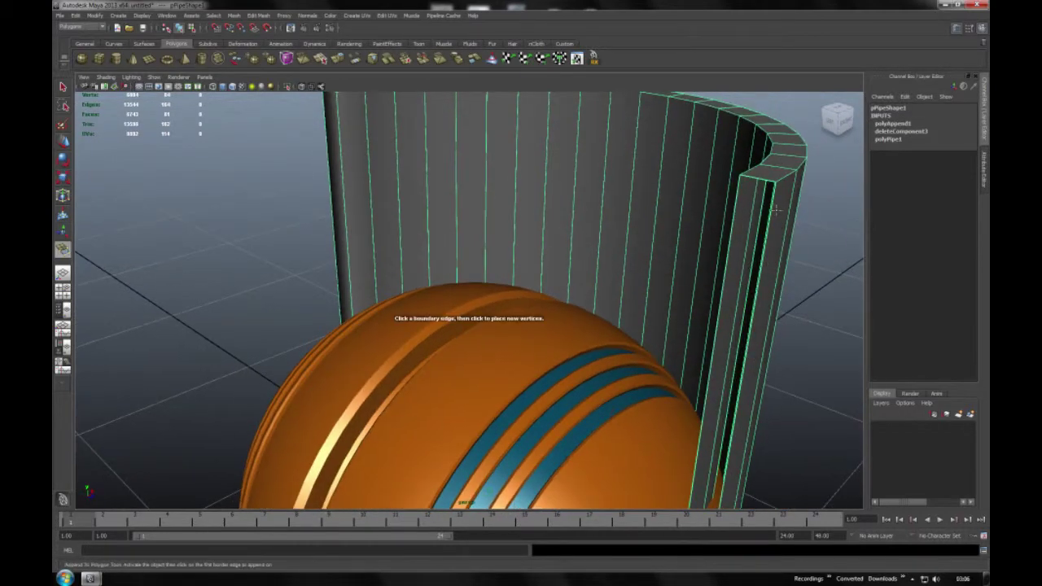
pyautogui.keyDown('alt'); pyautogui.moveTo(776, 210); pyautogui.dragTo(751, 212); pyautogui.keyUp('alt')
pyautogui.click(652, 253)
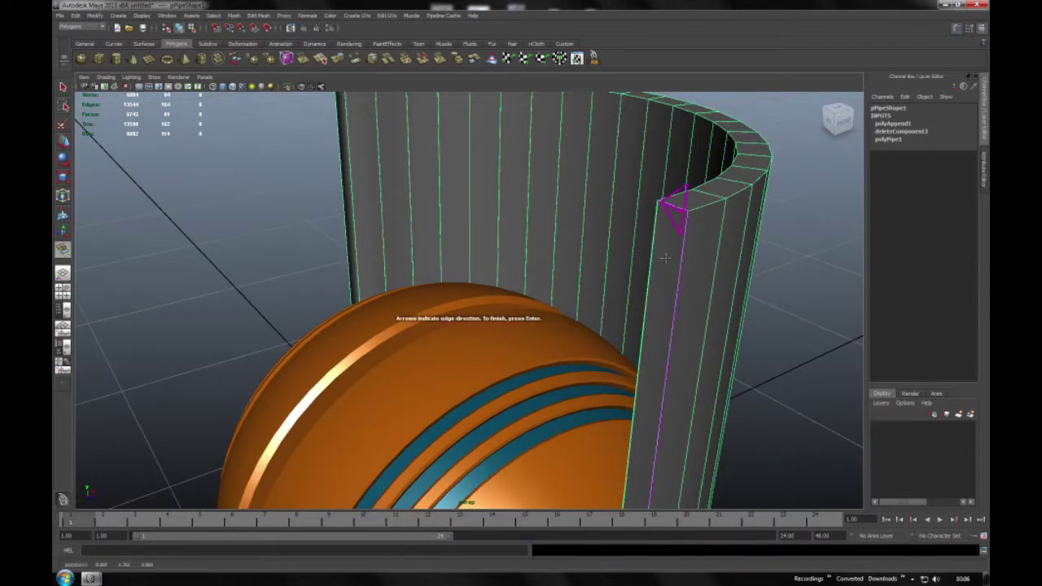
pyautogui.click(679, 264)
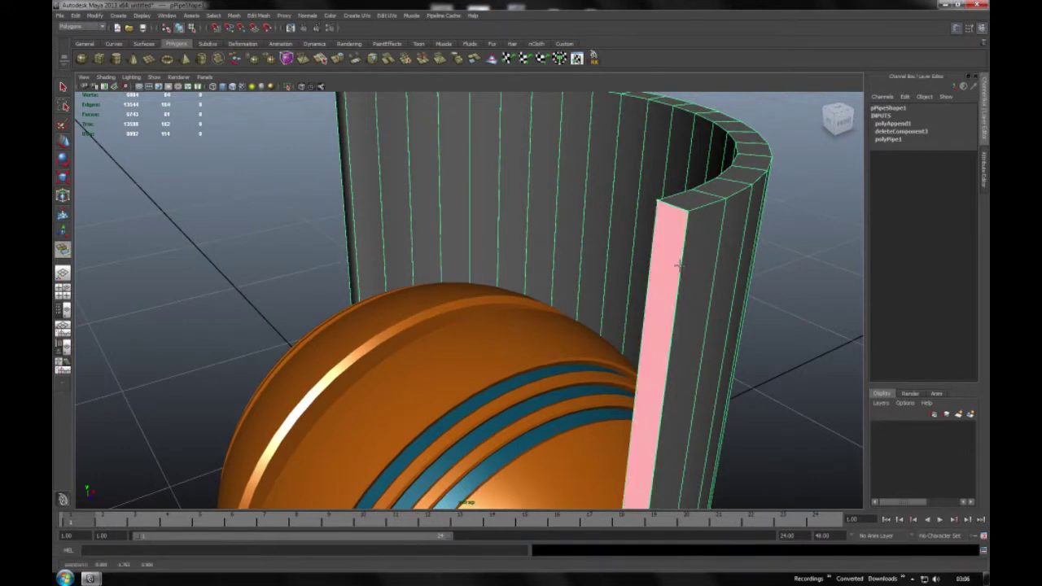
pyautogui.press('Return')
pyautogui.rightClick(708, 222)
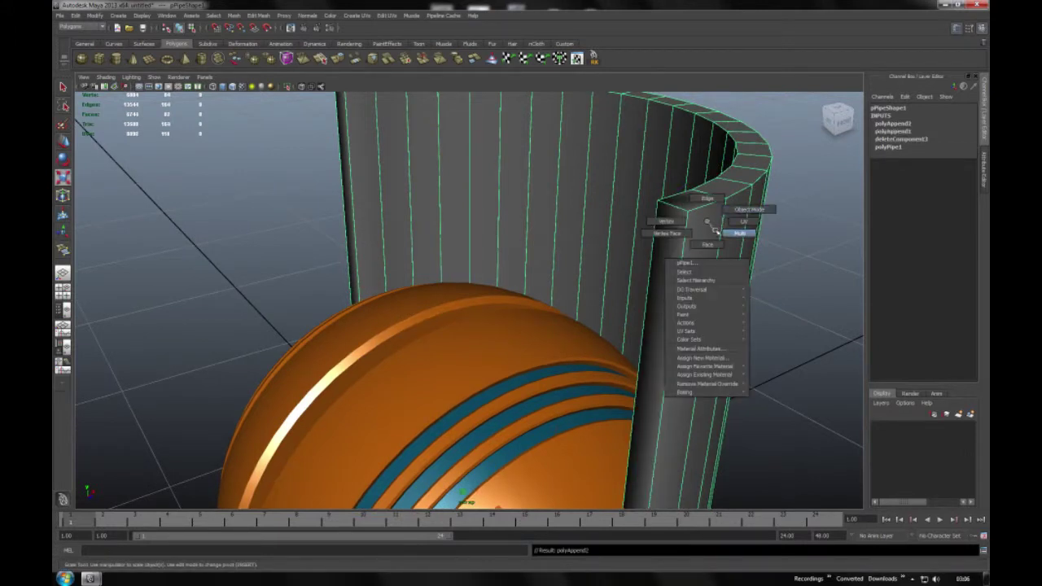
pyautogui.moveTo(715, 230); pyautogui.dragTo(750, 211, button='right')
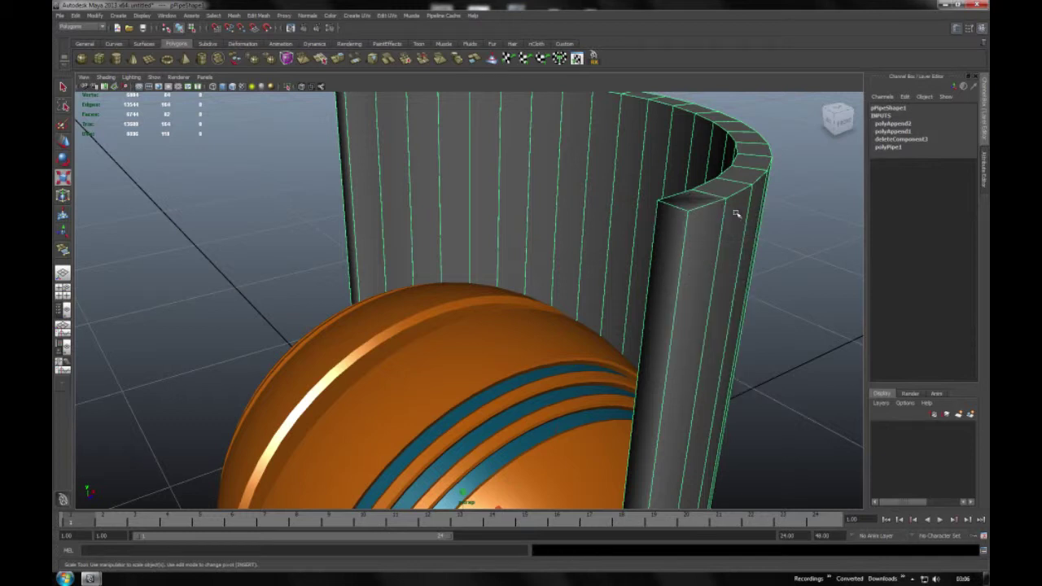
# Bevel the half-pipe's edges with the Offset reduced to 0.257
pyautogui.click(262, 17)
pyautogui.click(286, 295)
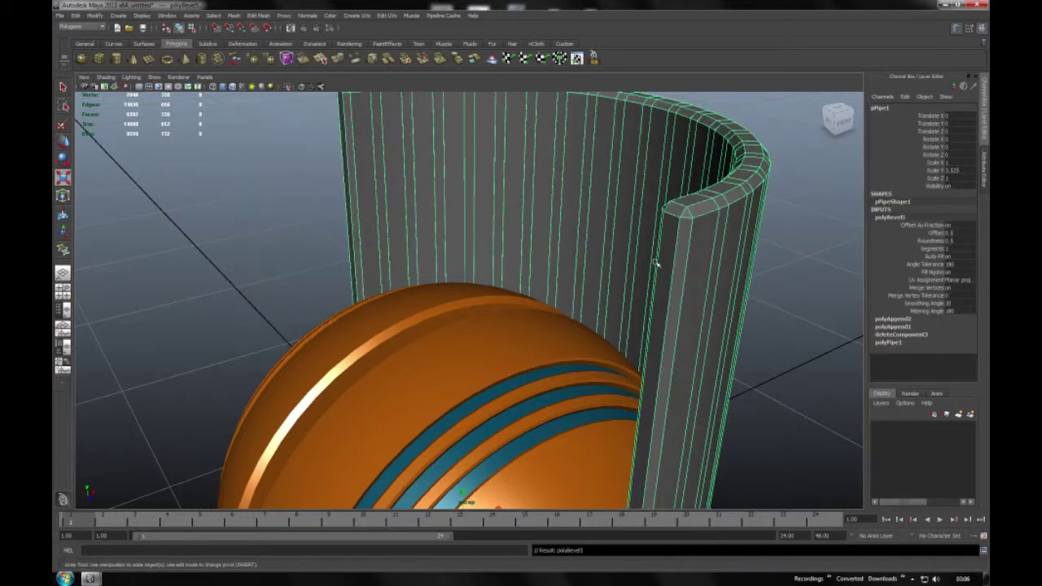
pyautogui.keyDown('alt'); pyautogui.moveTo(604, 280); pyautogui.dragTo(678, 232); pyautogui.keyUp('alt')
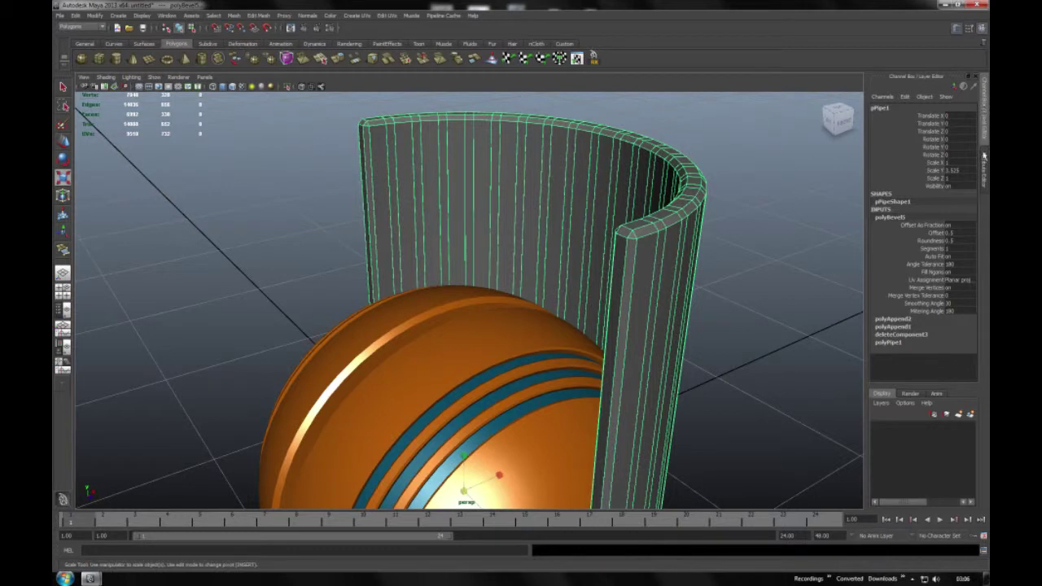
pyautogui.click(984, 163)
pyautogui.moveTo(932, 187); pyautogui.dragTo(906, 181)
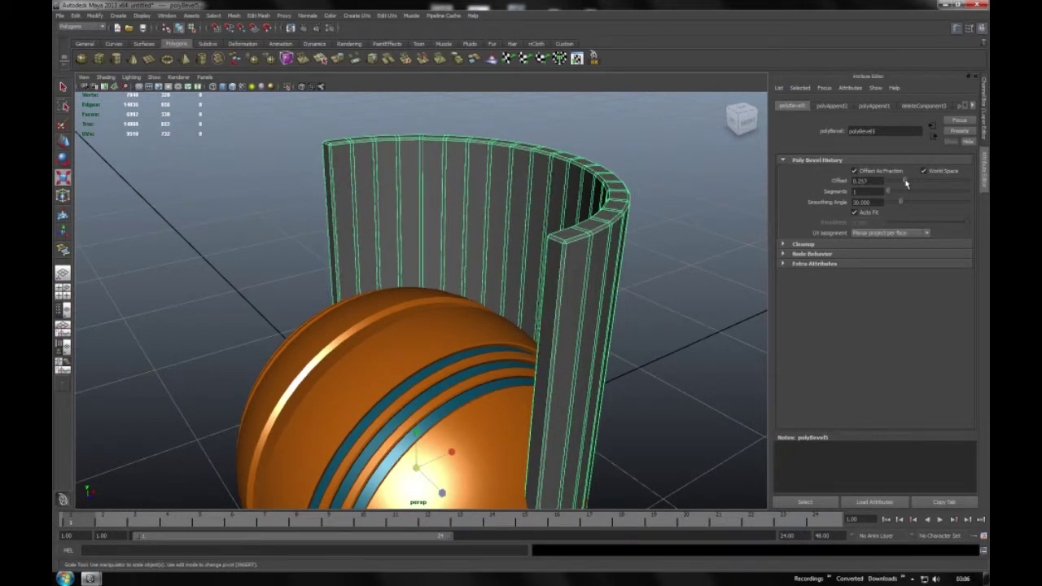
# Orbit to view the finished half-pipe and reselect it
pyautogui.click(717, 278)
pyautogui.rightClick(609, 269)
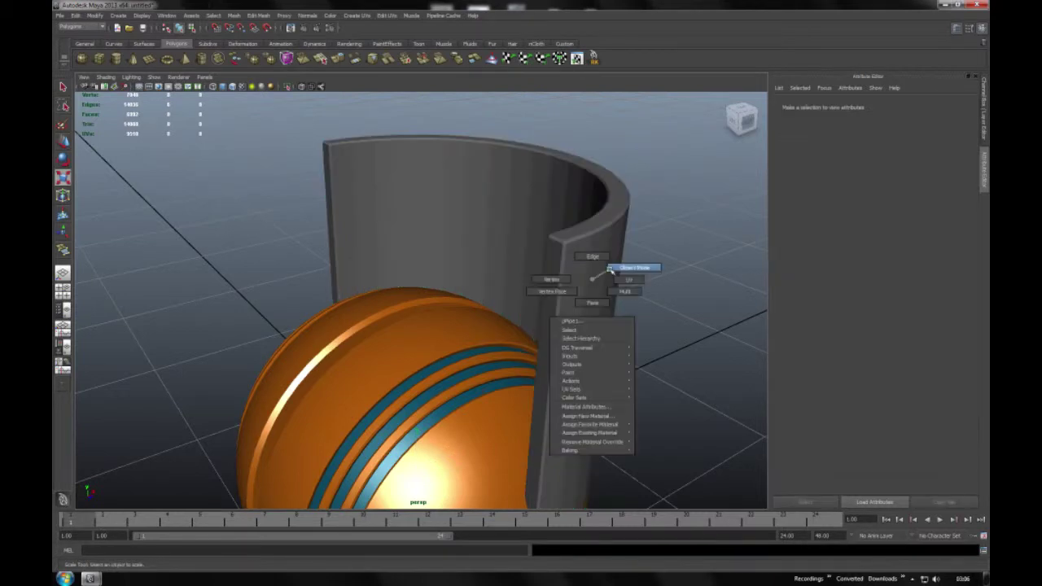
pyautogui.moveTo(694, 269)
pyautogui.keyDown('alt'); pyautogui.mouseDown()
pyautogui.moveTo(575, 296)
pyautogui.moveTo(509, 187)
pyautogui.mouseUp(); pyautogui.keyUp('alt')
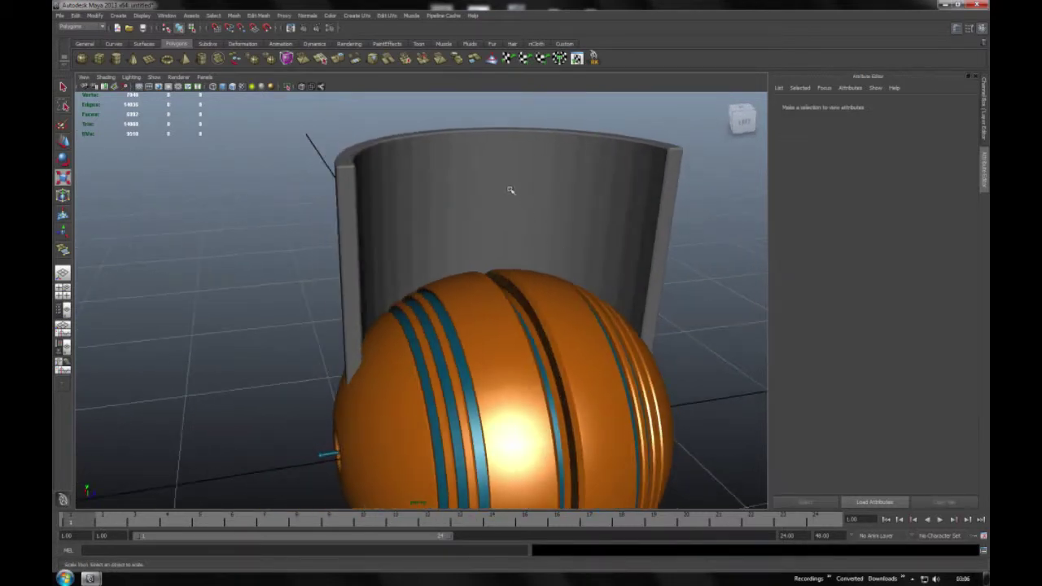
pyautogui.click(509, 186)
pyautogui.rightClick(486, 169)
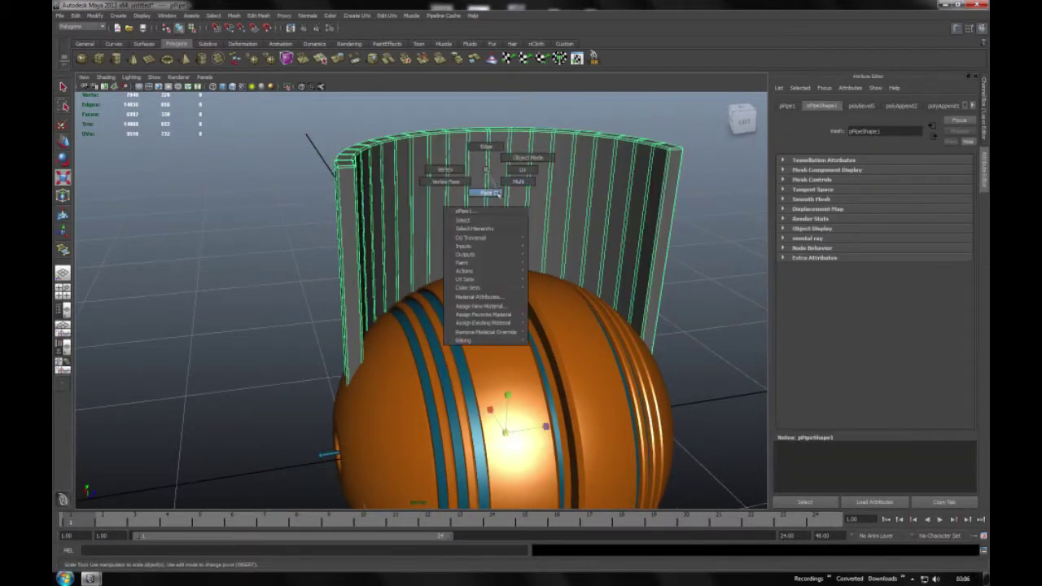
# Assign a new mia_material to the half-pipe and open the mia_material1 attributes
pyautogui.click(496, 305)
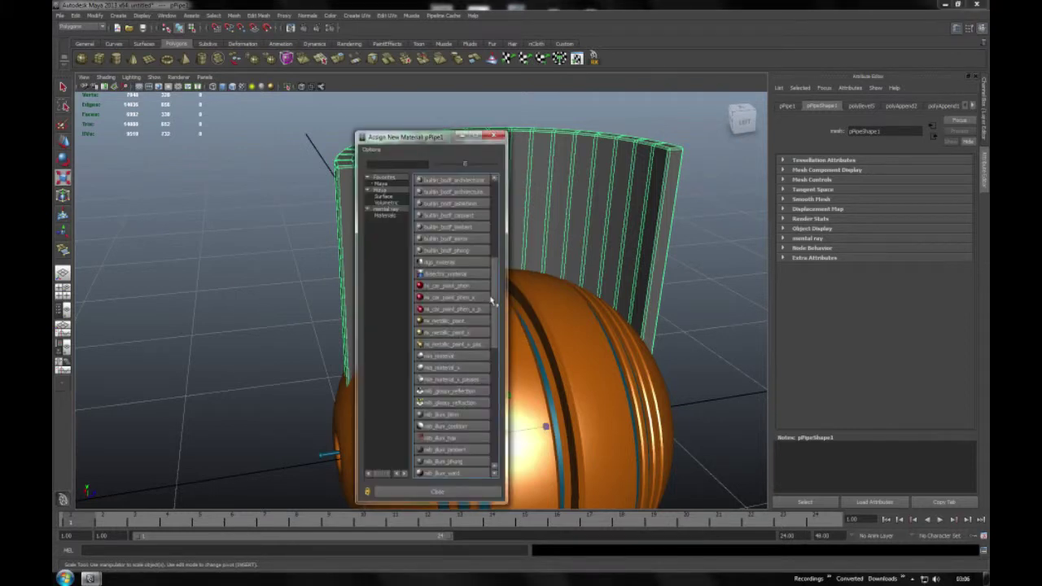
pyautogui.moveTo(492, 301); pyautogui.dragTo(490, 364)
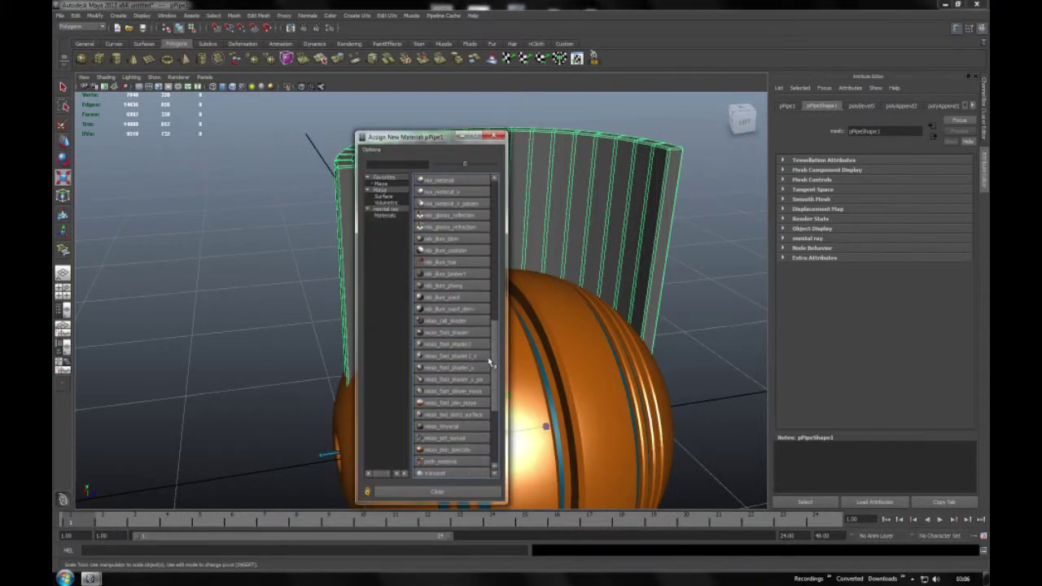
pyautogui.moveTo(491, 364); pyautogui.dragTo(482, 290)
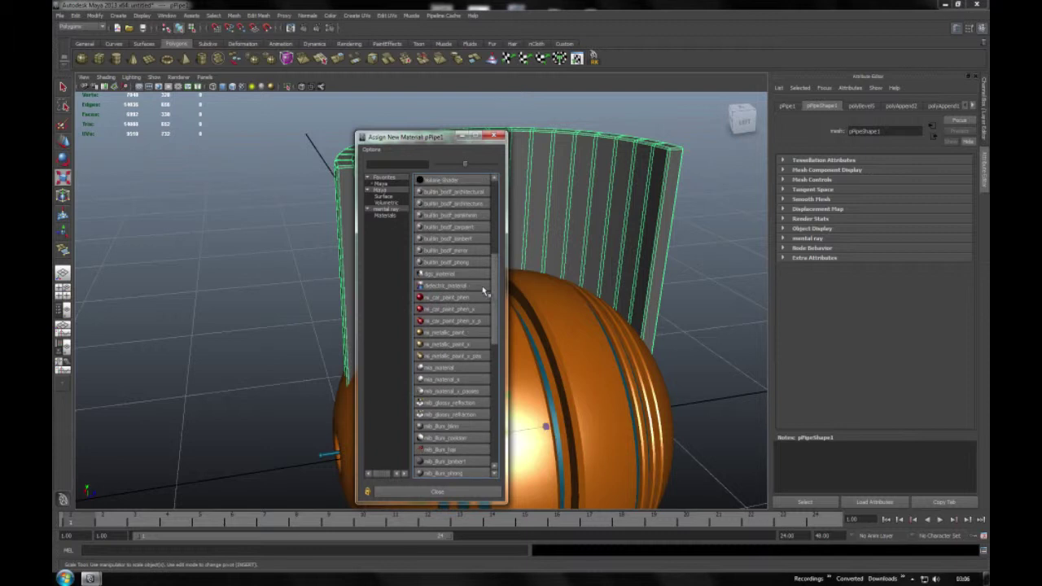
pyautogui.scroll(1, 483, 291)
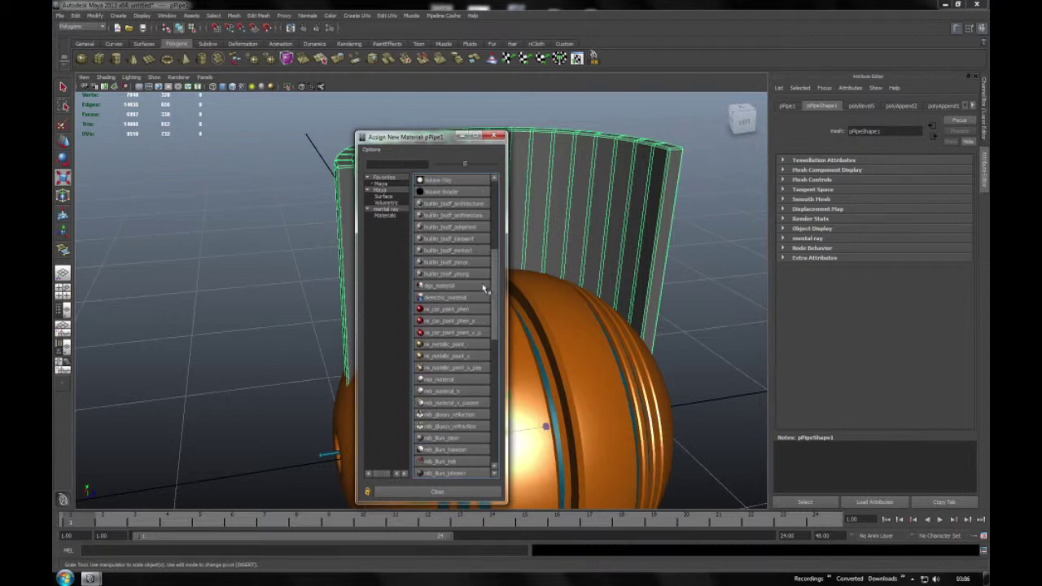
pyautogui.click(444, 380)
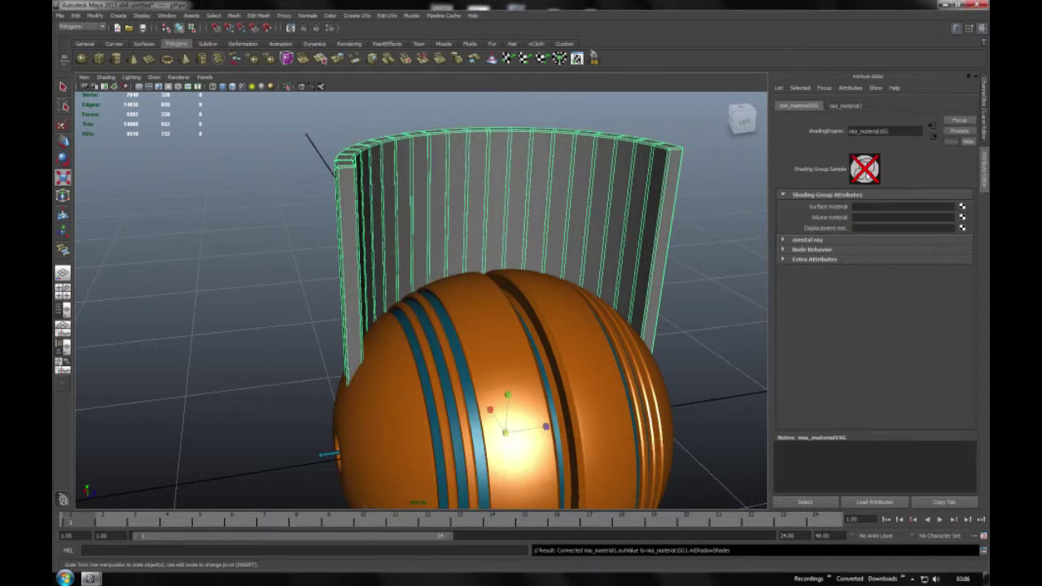
pyautogui.click(845, 106)
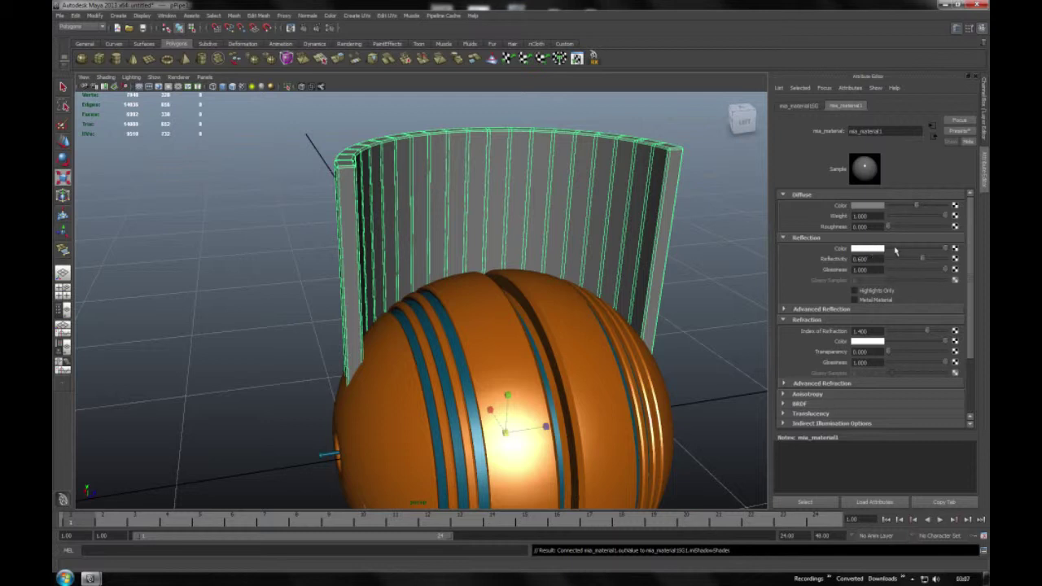
# Set mia_material1's Diffuse Color and Reflection Color to dark brown
pyautogui.click(879, 207)
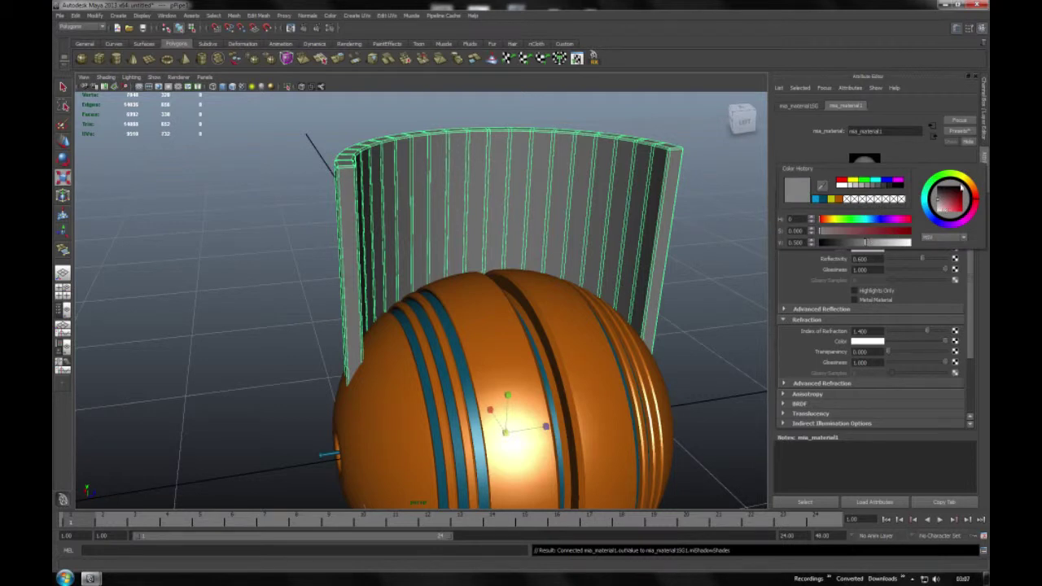
pyautogui.moveTo(975, 189); pyautogui.dragTo(974, 187)
pyautogui.moveTo(941, 213); pyautogui.dragTo(945, 195)
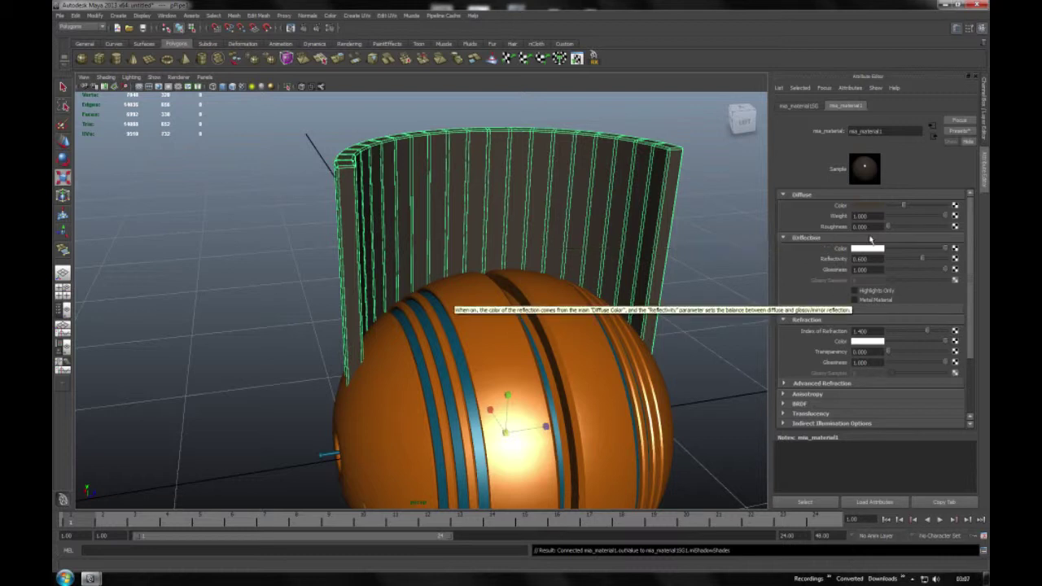
pyautogui.click(861, 249)
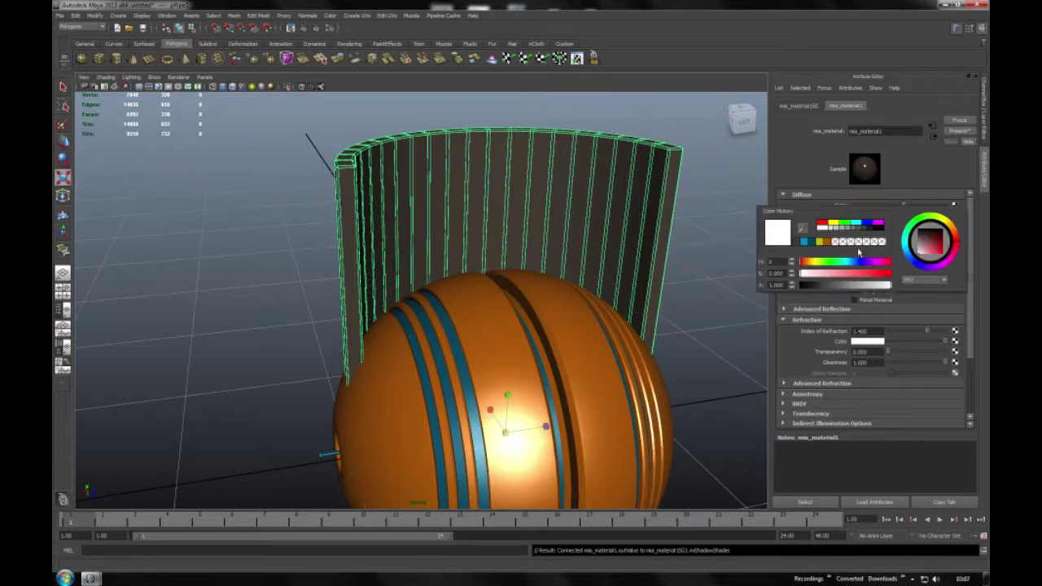
pyautogui.click(826, 242)
pyautogui.click(837, 287)
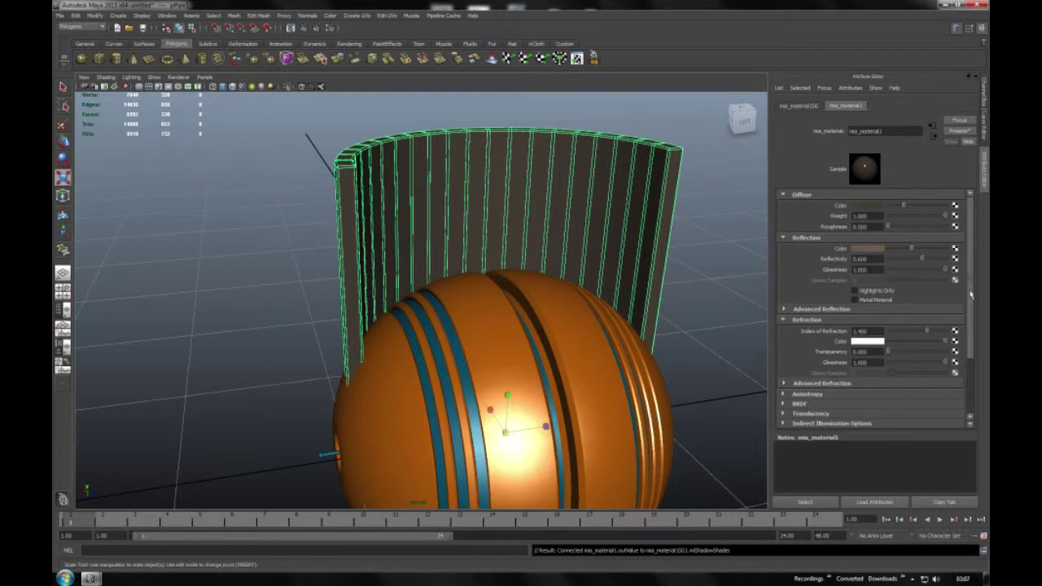
pyautogui.moveTo(969, 296); pyautogui.dragTo(967, 353)
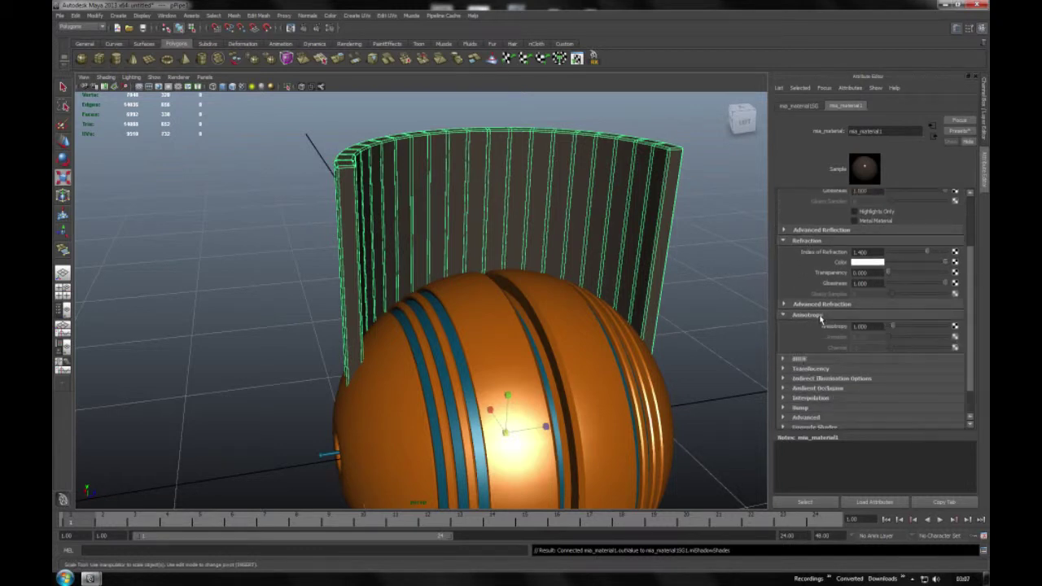
pyautogui.scroll(-2, 828, 419)
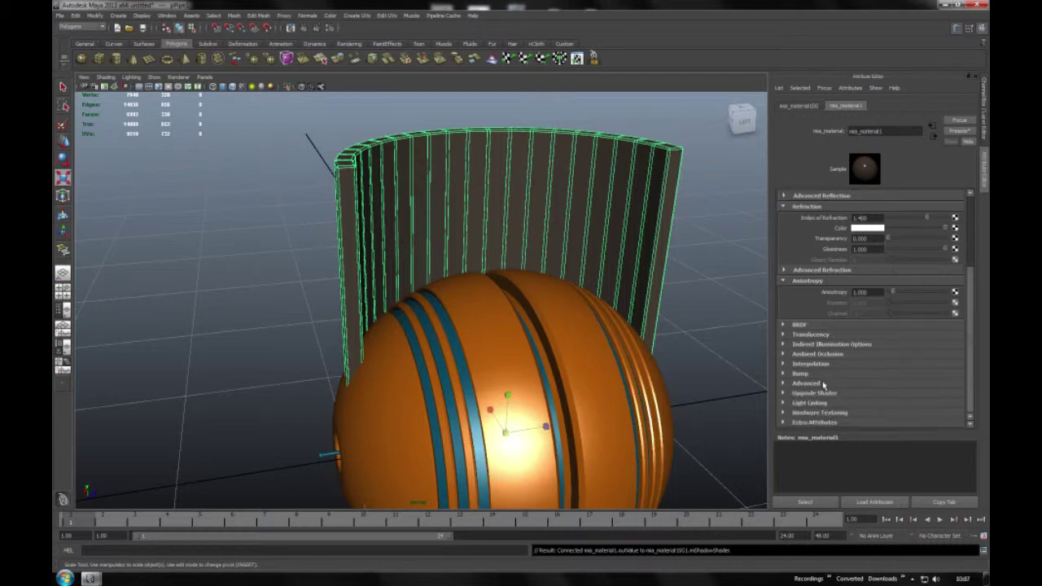
# Deselect, orbit around the pipe and ball, and reselect the pipe
pyautogui.click(656, 117)
pyautogui.moveTo(656, 117)
pyautogui.keyDown('alt'); pyautogui.mouseDown()
pyautogui.moveTo(610, 263)
pyautogui.moveTo(441, 181)
pyautogui.moveTo(628, 173)
pyautogui.moveTo(540, 171)
pyautogui.mouseUp(); pyautogui.keyUp('alt')
pyautogui.click(442, 181)
# Scale the pipe up well beyond the ball and rotate it into a sloping tilt
pyautogui.press('r')
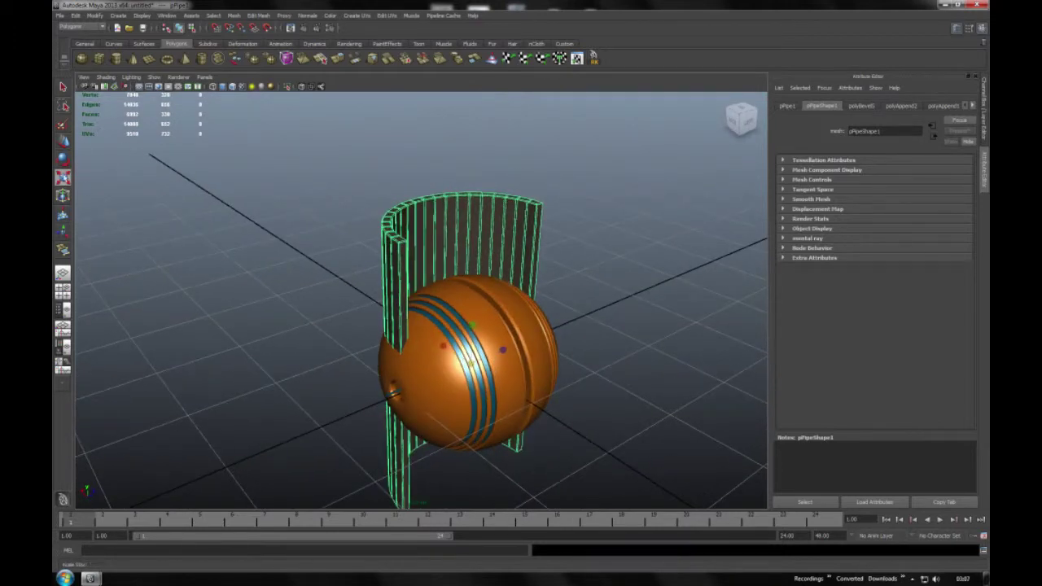
pyautogui.moveTo(195, 217); pyautogui.dragTo(342, 203, button='middle')
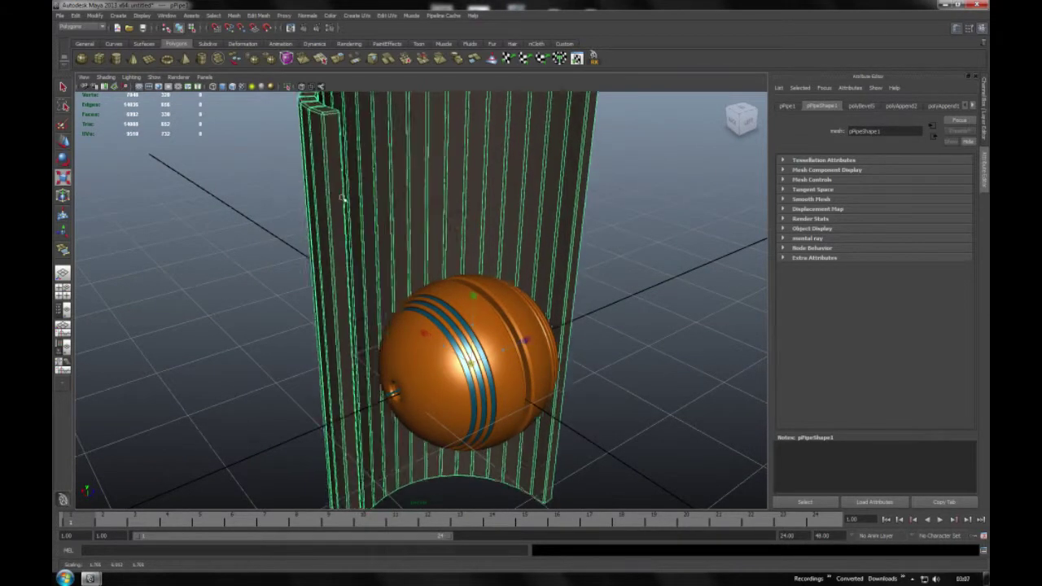
pyautogui.keyDown('alt'); pyautogui.moveTo(353, 193); pyautogui.dragTo(455, 175, button='right'); pyautogui.keyUp('alt')
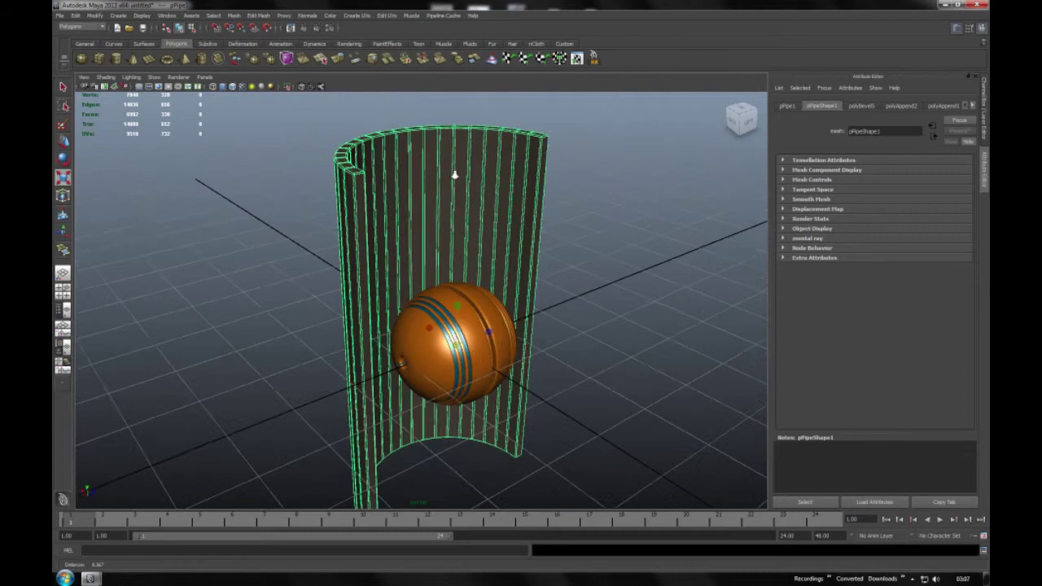
pyautogui.keyDown('alt'); pyautogui.moveTo(454, 174); pyautogui.dragTo(359, 167); pyautogui.keyUp('alt')
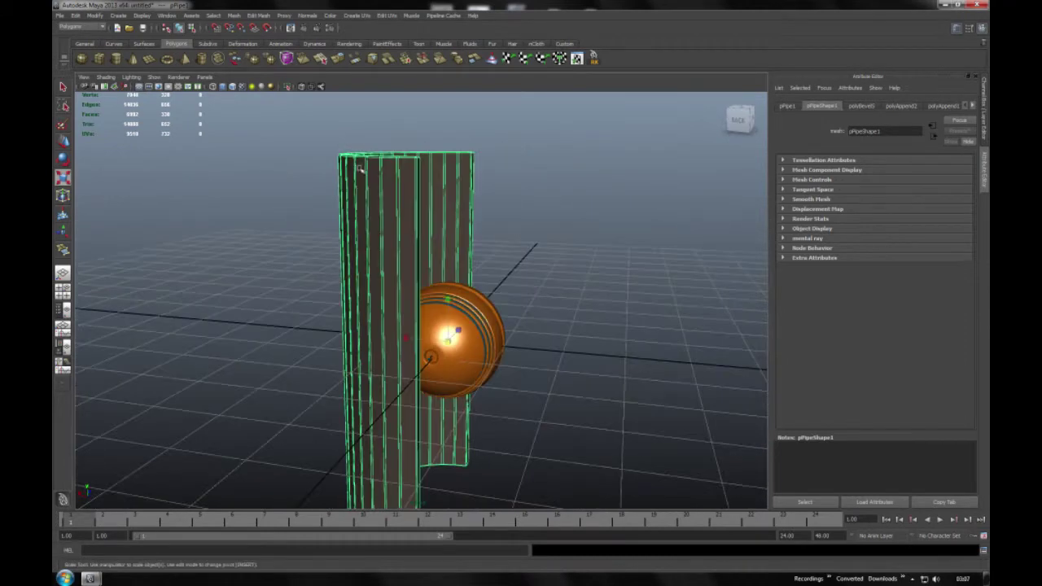
pyautogui.press('e')
pyautogui.moveTo(446, 299)
pyautogui.keyDown('alt'); pyautogui.mouseDown()
pyautogui.moveTo(489, 314)
pyautogui.moveTo(442, 301)
pyautogui.mouseUp(); pyautogui.keyUp('alt')
pyautogui.moveTo(534, 327)
pyautogui.keyDown('alt'); pyautogui.mouseDown()
pyautogui.moveTo(465, 261)
pyautogui.moveTo(546, 239)
pyautogui.moveTo(327, 248)
pyautogui.mouseUp(); pyautogui.keyUp('alt')
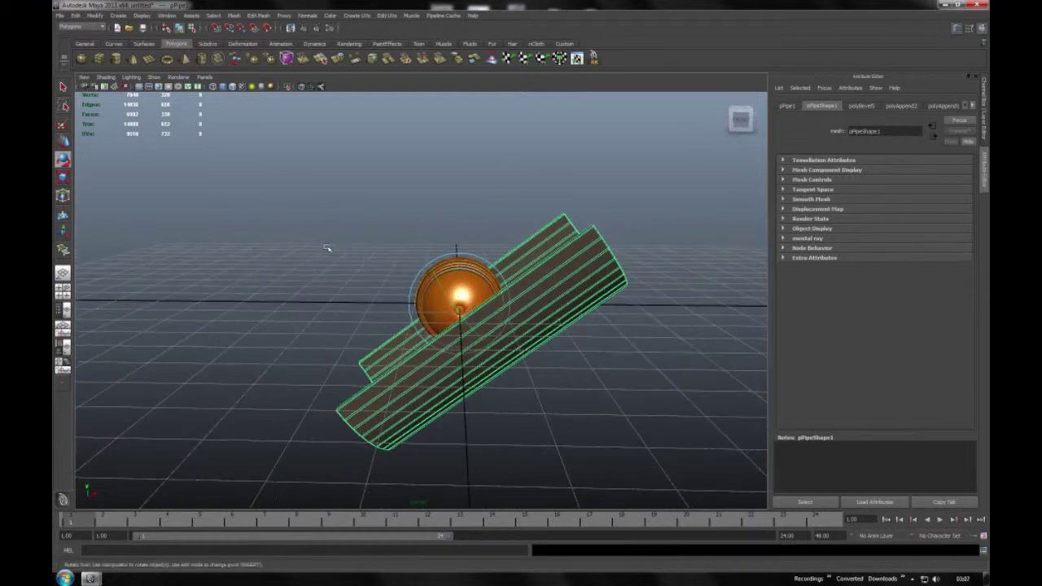
# In the front view, move the tilted pipe down-left so it sits just under the ball
pyautogui.click(63, 142)
pyautogui.press('space')
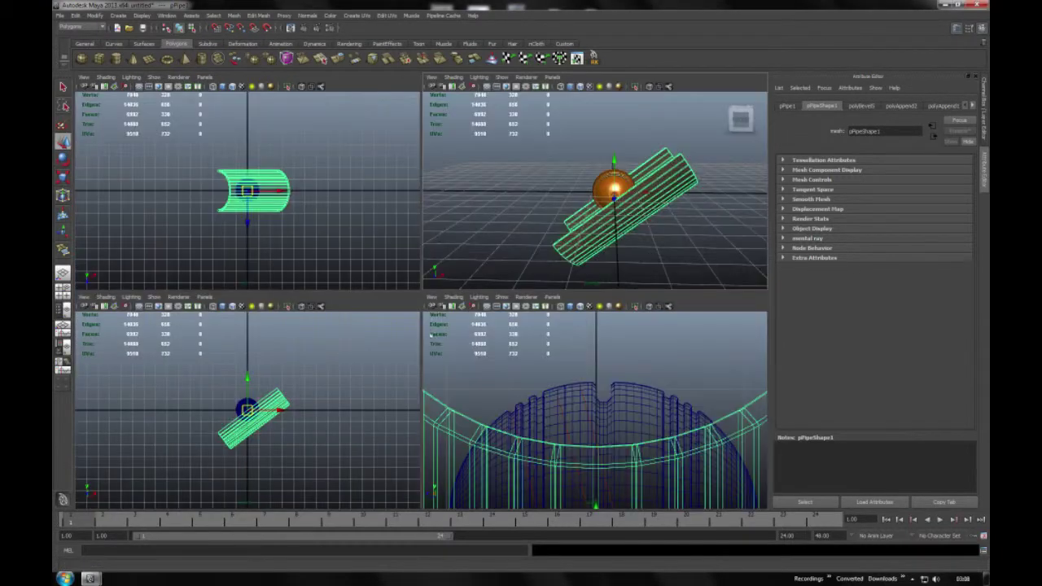
pyautogui.press('space')
pyautogui.moveTo(369, 418)
pyautogui.keyDown('alt'); pyautogui.mouseDown(button='right')
pyautogui.moveTo(489, 321)
pyautogui.moveTo(366, 323)
pyautogui.moveTo(595, 279)
pyautogui.mouseUp(button='right'); pyautogui.keyUp('alt')
pyautogui.moveTo(596, 280); pyautogui.dragTo(542, 325, button='middle')
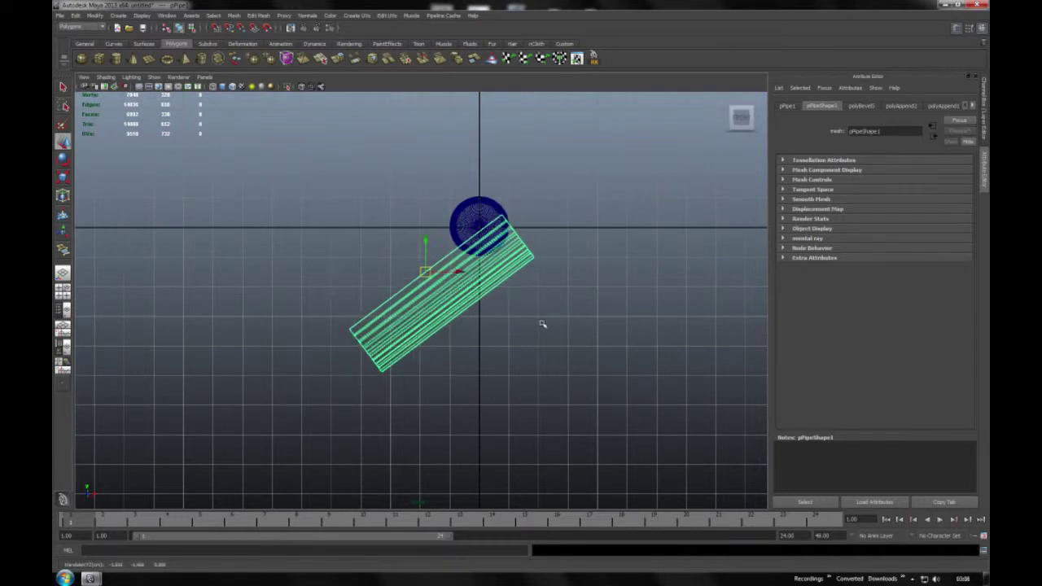
# Duplicate the pipe, shift the copy down-left and tilt it to slope down-right
pyautogui.hotkey('ctrl', 'd')
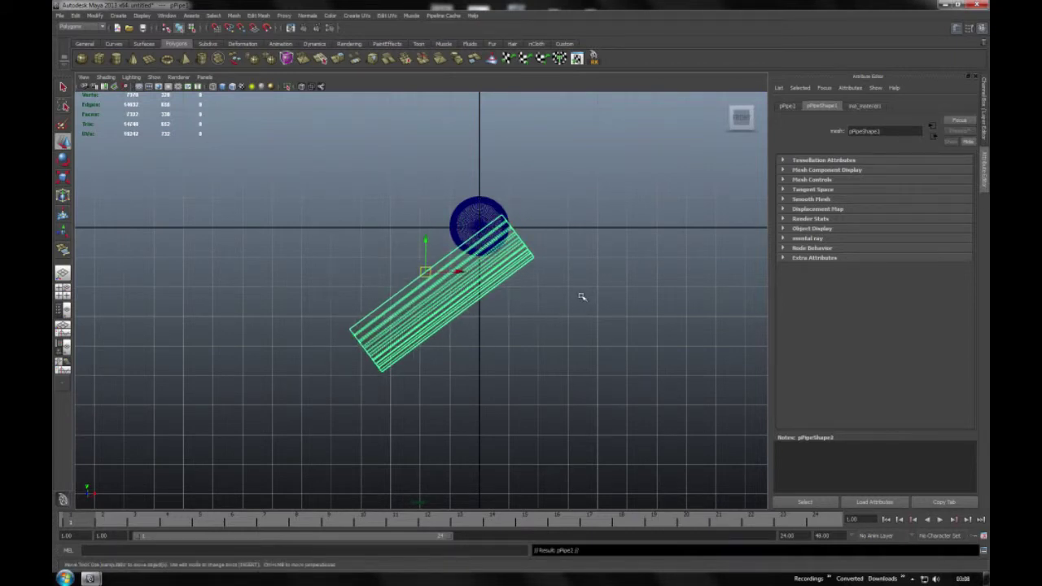
pyautogui.keyDown('alt'); pyautogui.moveTo(627, 347); pyautogui.dragTo(477, 342, button='right'); pyautogui.keyUp('alt')
pyautogui.moveTo(541, 298)
pyautogui.mouseDown(button='middle')
pyautogui.moveTo(537, 356)
pyautogui.moveTo(511, 364)
pyautogui.mouseUp(button='middle')
pyautogui.click(65, 163)
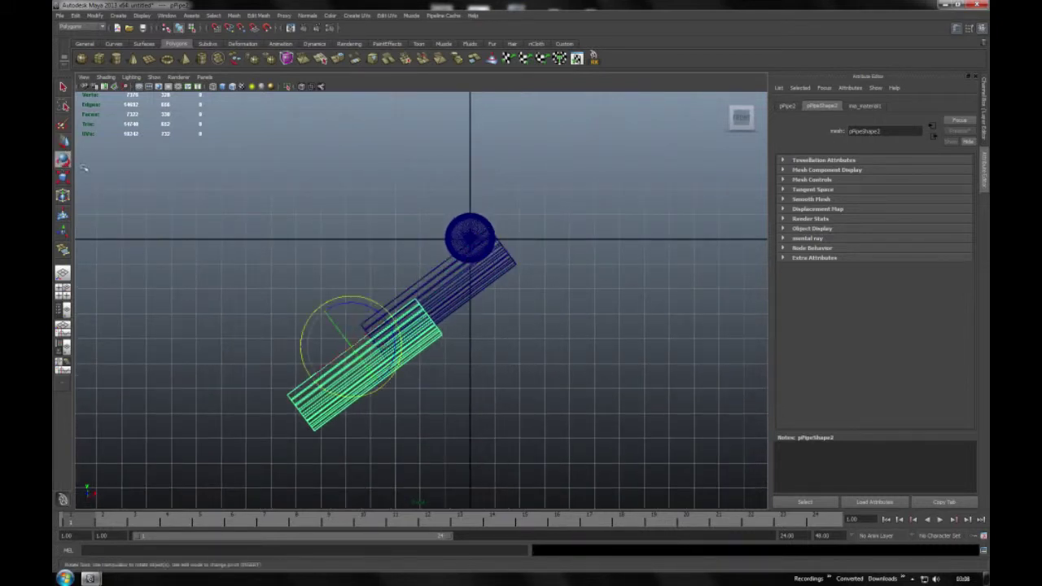
pyautogui.moveTo(363, 298); pyautogui.dragTo(382, 301)
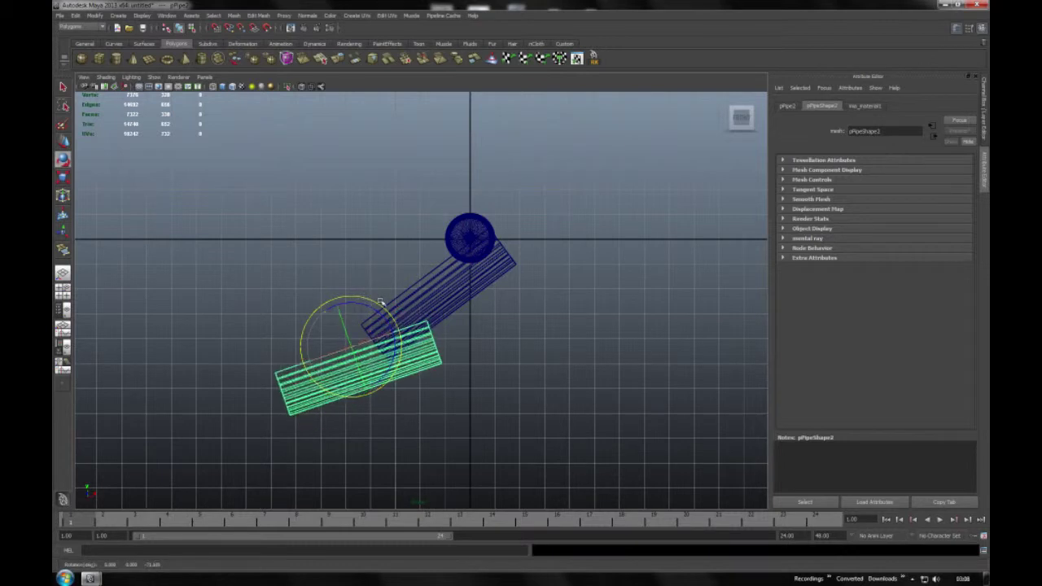
pyautogui.moveTo(306, 230)
pyautogui.mouseDown(button='middle')
pyautogui.moveTo(358, 228)
pyautogui.moveTo(342, 228)
pyautogui.mouseUp(button='middle')
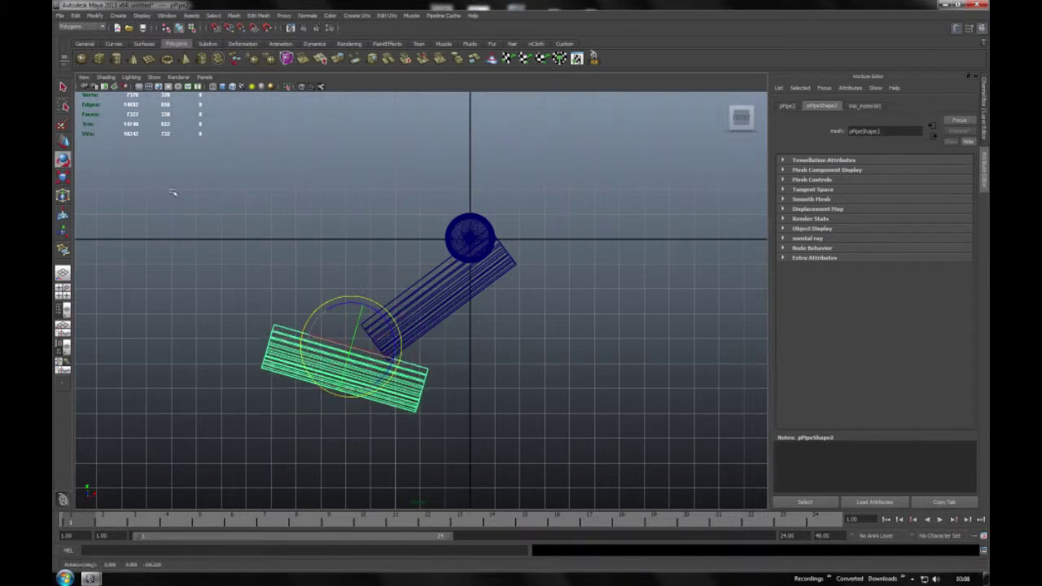
# Slide the copy further down-left, enlarge it, deselect it, and return to the perspective view
pyautogui.click(64, 141)
pyautogui.moveTo(448, 174)
pyautogui.mouseDown(button='middle')
pyautogui.moveTo(423, 243)
pyautogui.moveTo(415, 223)
pyautogui.moveTo(440, 193)
pyautogui.mouseUp(button='middle')
pyautogui.press('r')
pyautogui.moveTo(261, 181); pyautogui.dragTo(314, 169, button='middle')
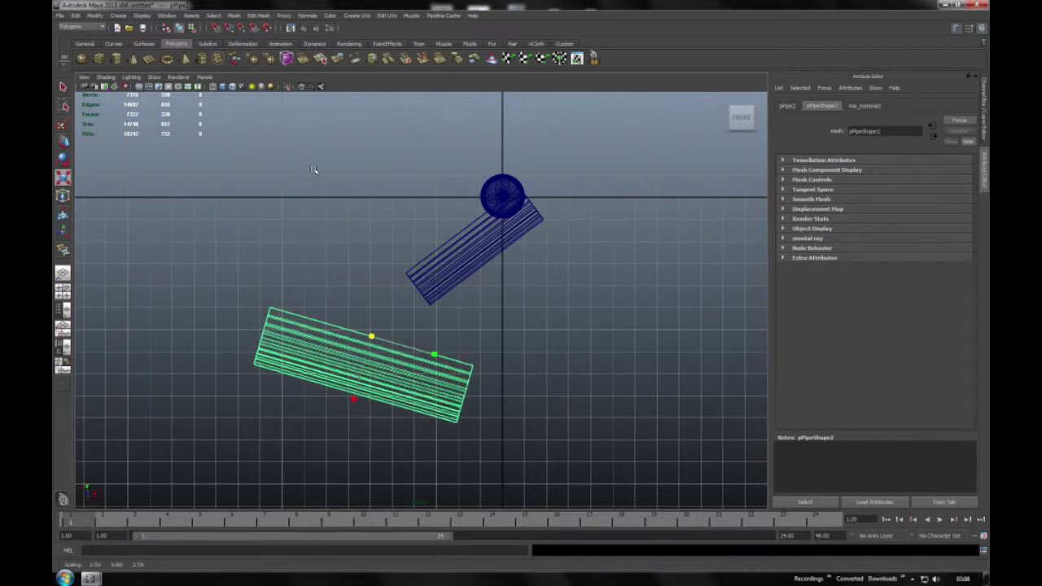
pyautogui.click(293, 184)
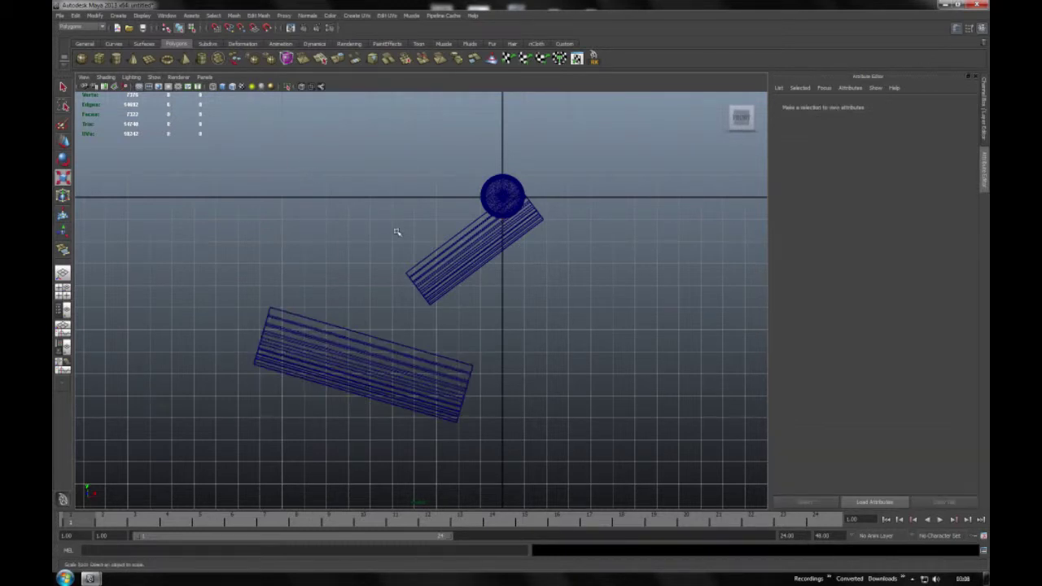
pyautogui.press('space')
pyautogui.press('space')
pyautogui.moveTo(532, 246)
pyautogui.keyDown('alt'); pyautogui.mouseDown(button='middle')
pyautogui.moveTo(584, 189)
pyautogui.moveTo(347, 241)
pyautogui.mouseUp(button='middle'); pyautogui.keyUp('alt')
pyautogui.moveTo(391, 201)
pyautogui.keyDown('alt'); pyautogui.mouseDown(button='middle')
pyautogui.moveTo(403, 163)
pyautogui.moveTo(388, 176)
pyautogui.mouseUp(button='middle'); pyautogui.keyUp('alt')
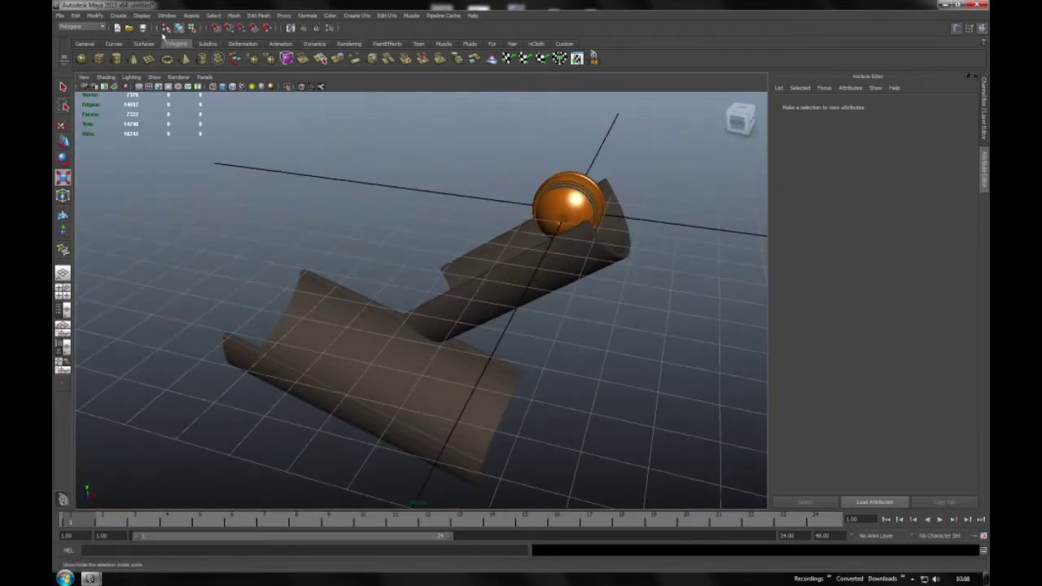
# Render a test frame of the ball on both ramps, then select the upper ramp and show the Dynamics shelf
pyautogui.click(301, 28)
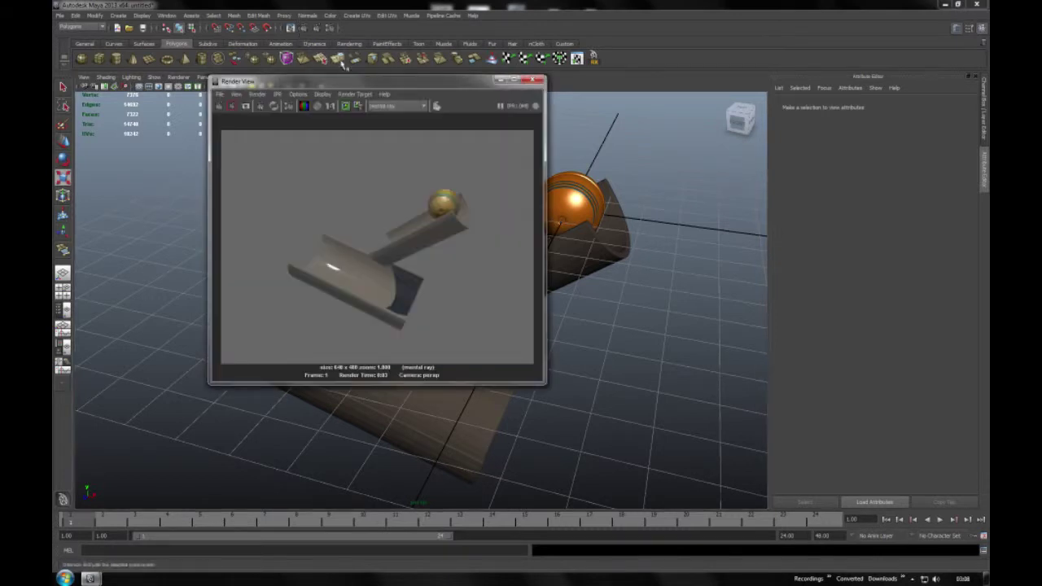
pyautogui.click(528, 82)
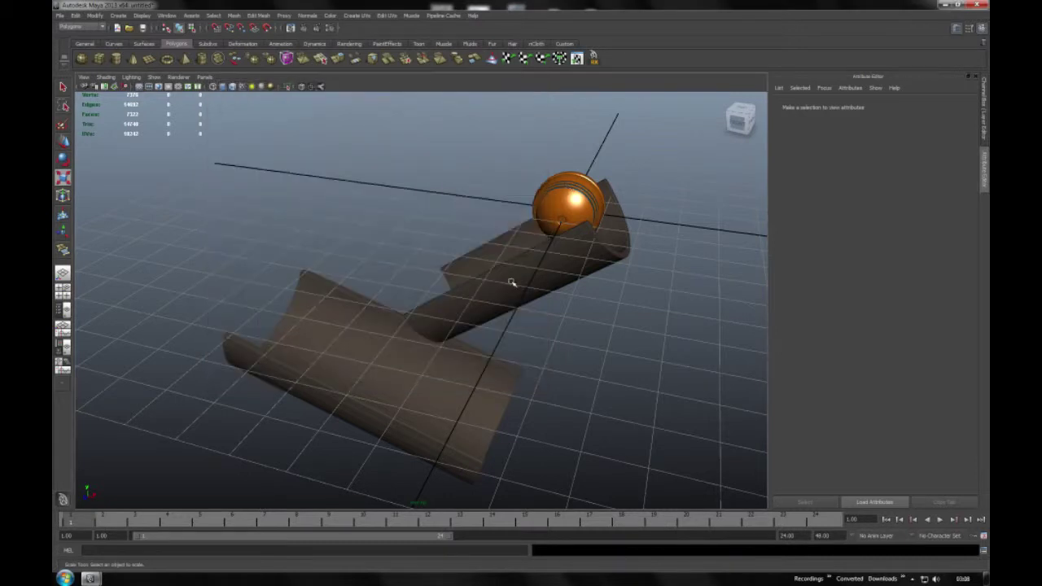
pyautogui.click(511, 283)
pyautogui.click(314, 43)
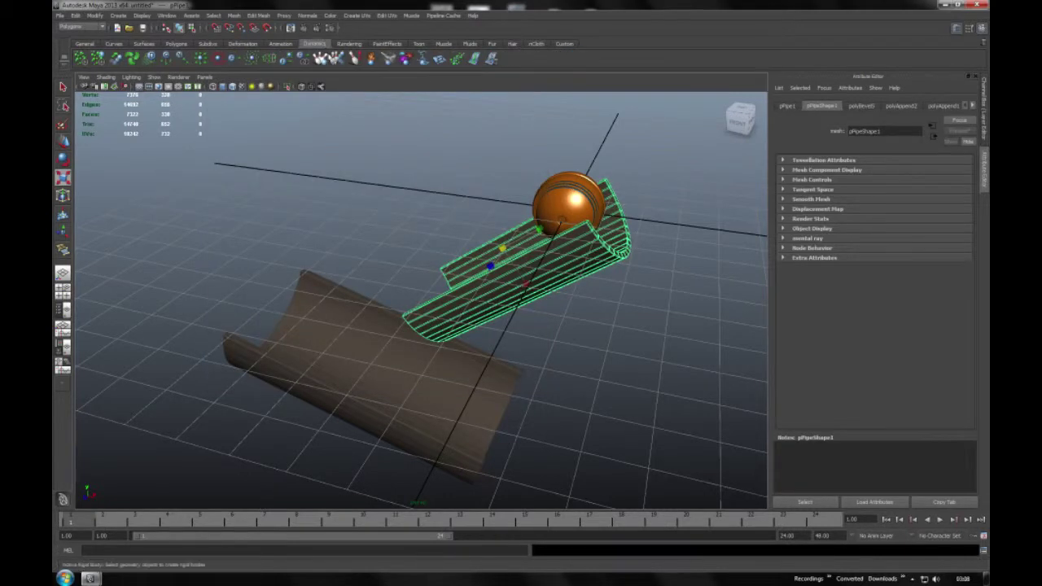
# Make the lower ramp a rigid body and attach gravityField1 (magnitude 9.8) to the ball
pyautogui.click(340, 293)
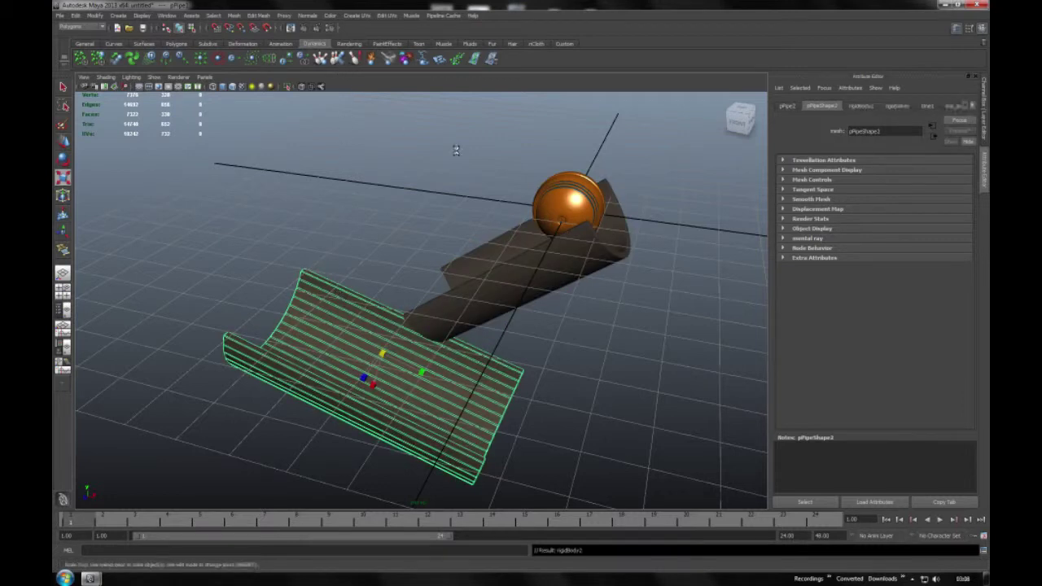
pyautogui.click(567, 202)
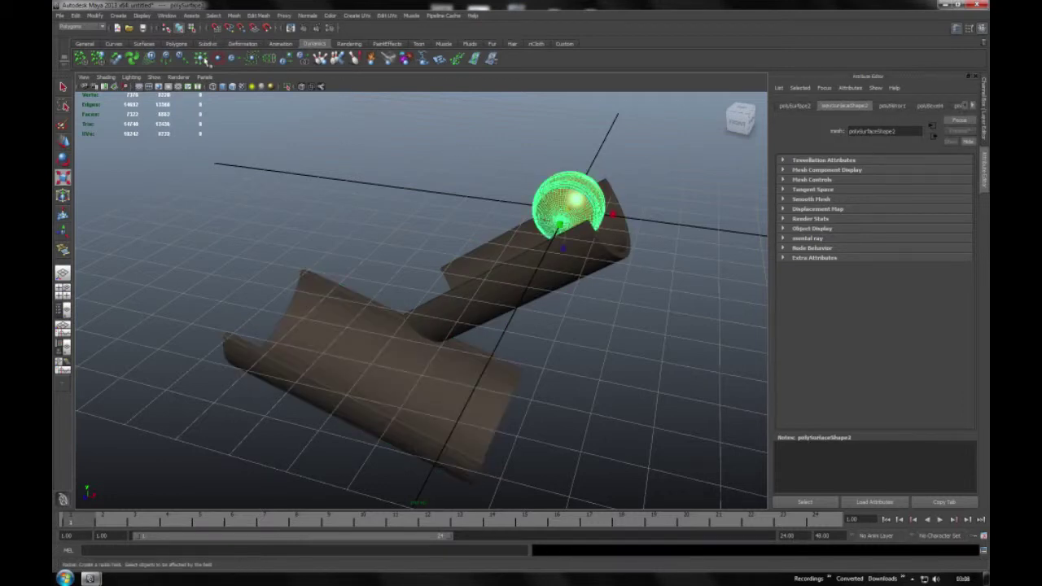
pyautogui.click(165, 62)
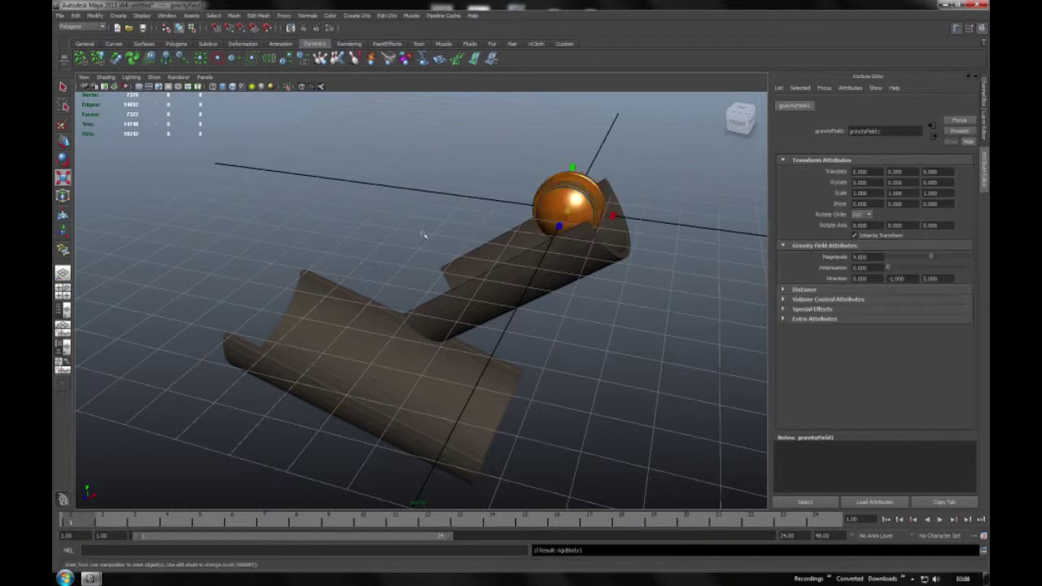
pyautogui.keyDown('alt'); pyautogui.moveTo(323, 211); pyautogui.dragTo(827, 250); pyautogui.keyUp('alt')
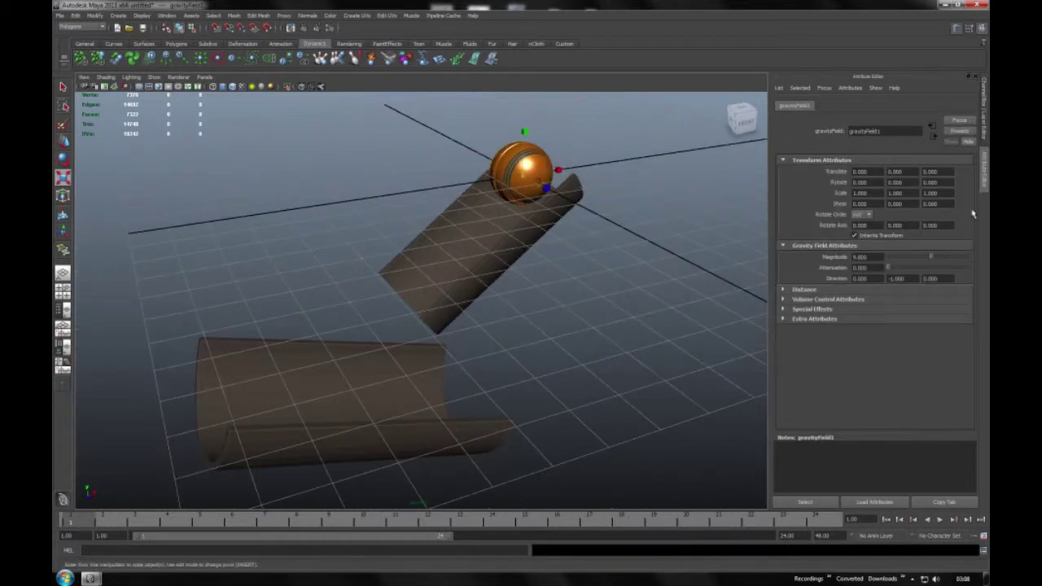
pyautogui.click(984, 140)
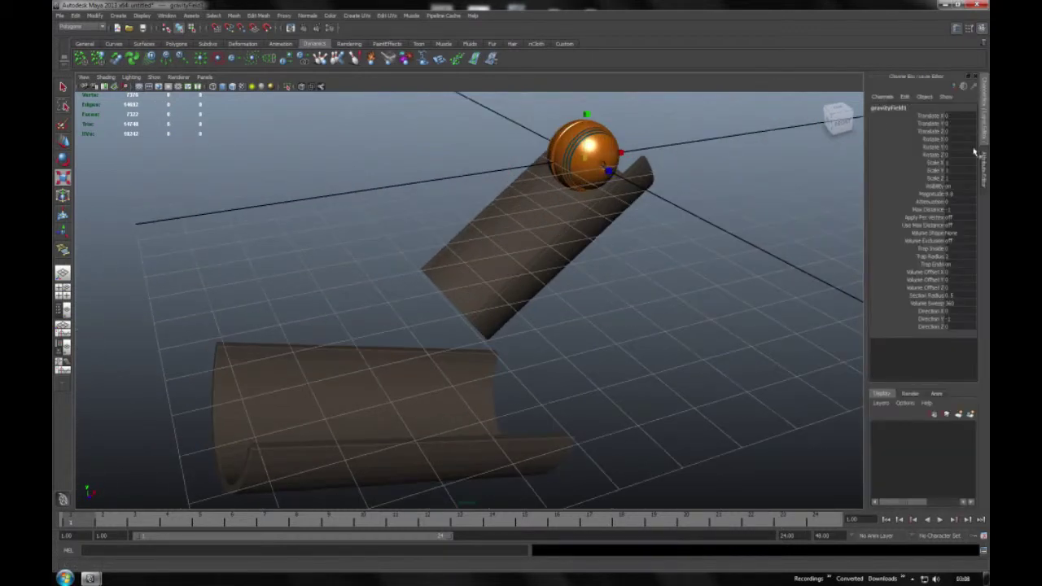
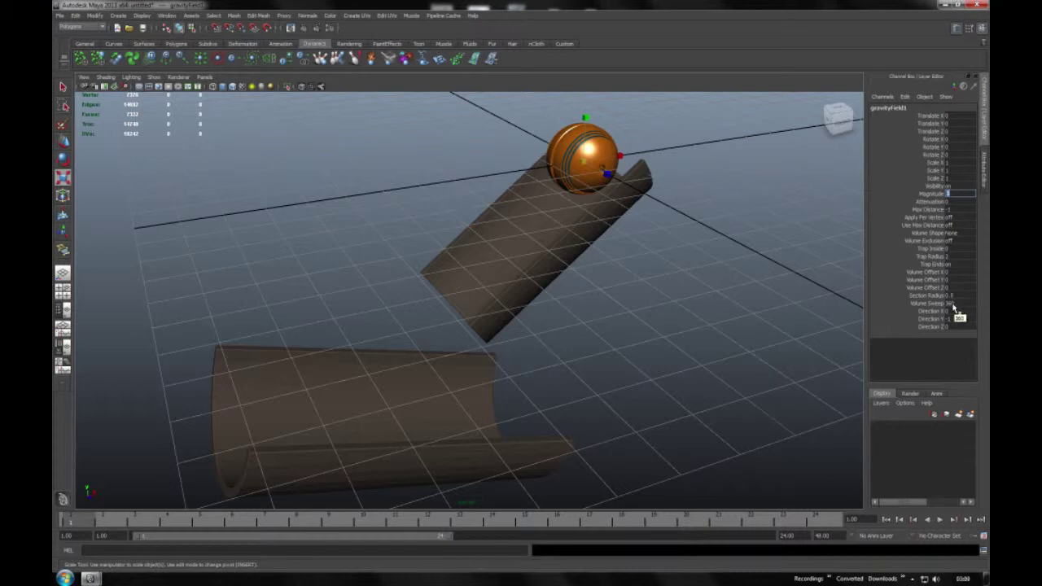
# Briefly play and rewind the simulation, then set the playback end time to 5000 frames
pyautogui.click(940, 520)
pyautogui.click(940, 519)
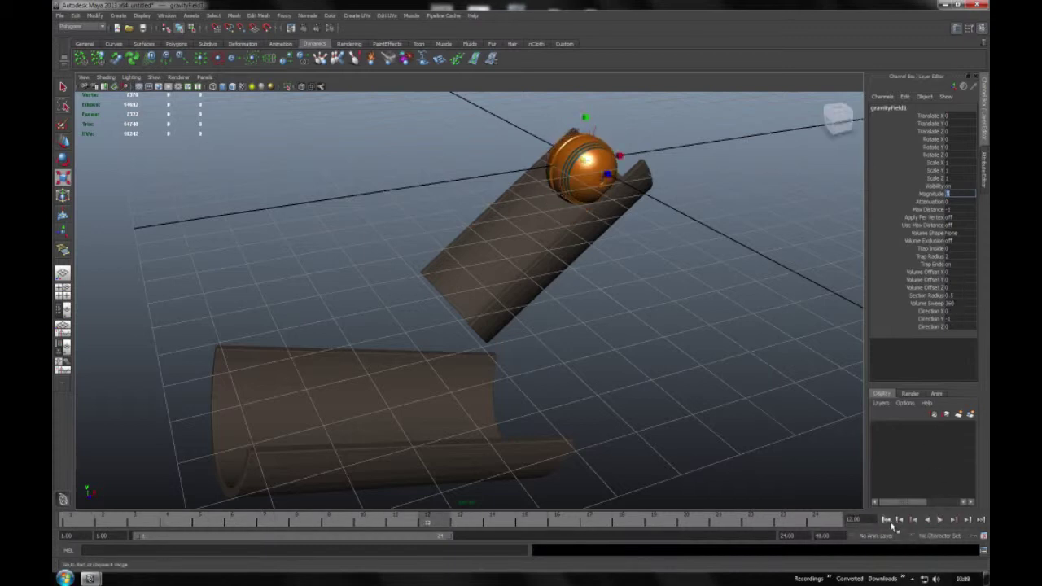
pyautogui.click(809, 525)
pyautogui.doubleClick(786, 536)
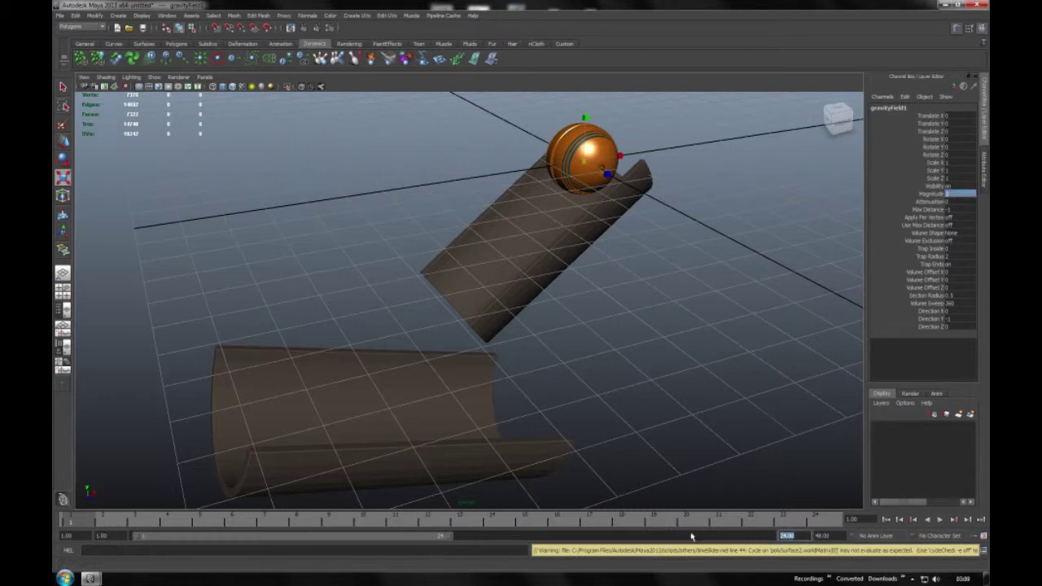
pyautogui.write('5000')
pyautogui.press('Return')
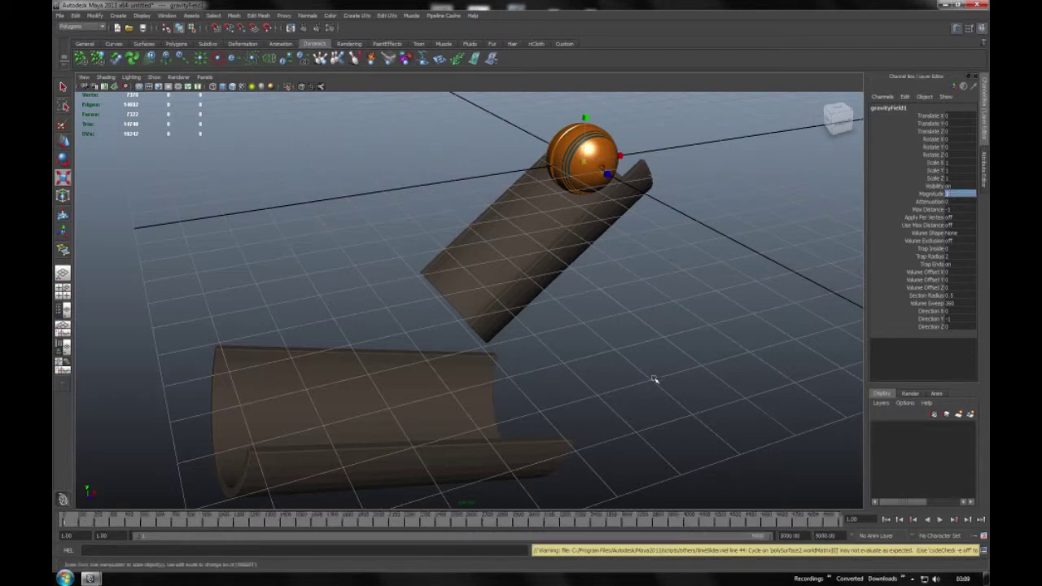
# Deselect the gravity field and turn on Wireframe on Shaded
pyautogui.click(656, 379)
pyautogui.keyDown('alt'); pyautogui.moveTo(473, 330); pyautogui.dragTo(292, 155); pyautogui.keyUp('alt')
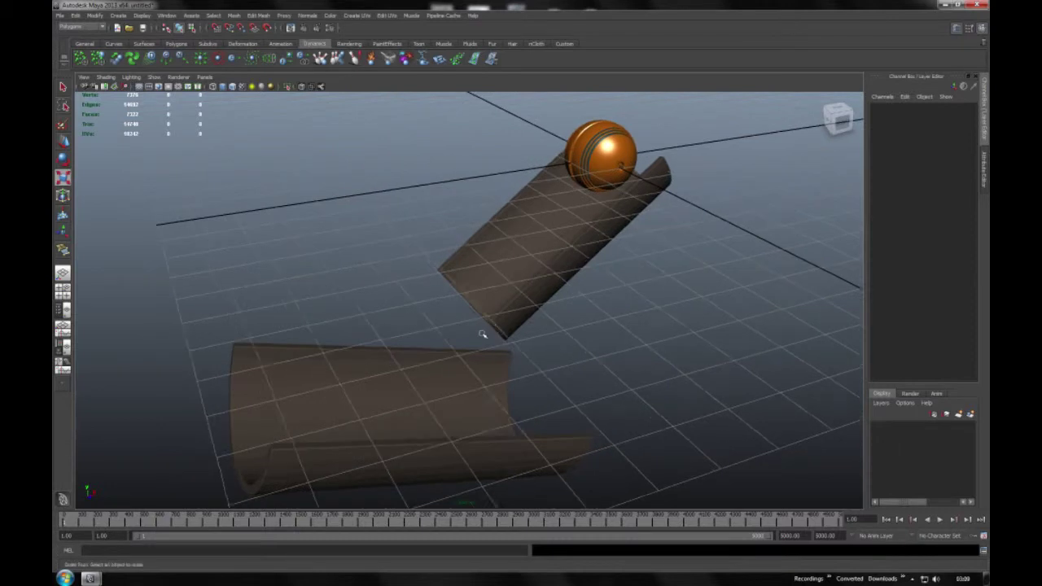
pyautogui.click(233, 87)
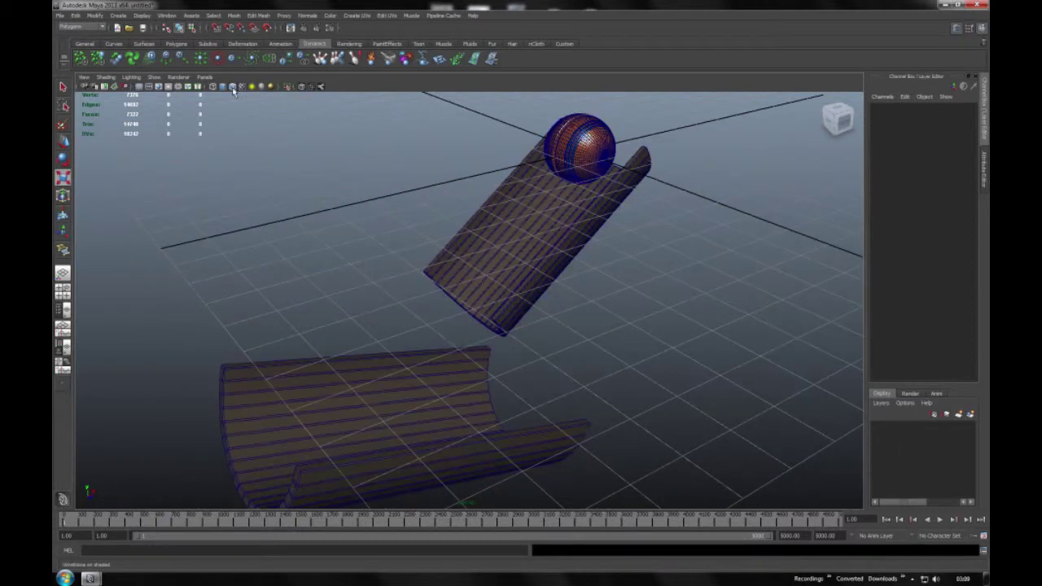
# Play the simulation until the ball lands in the lower tube, then rewind to frame 1
pyautogui.click(940, 519)
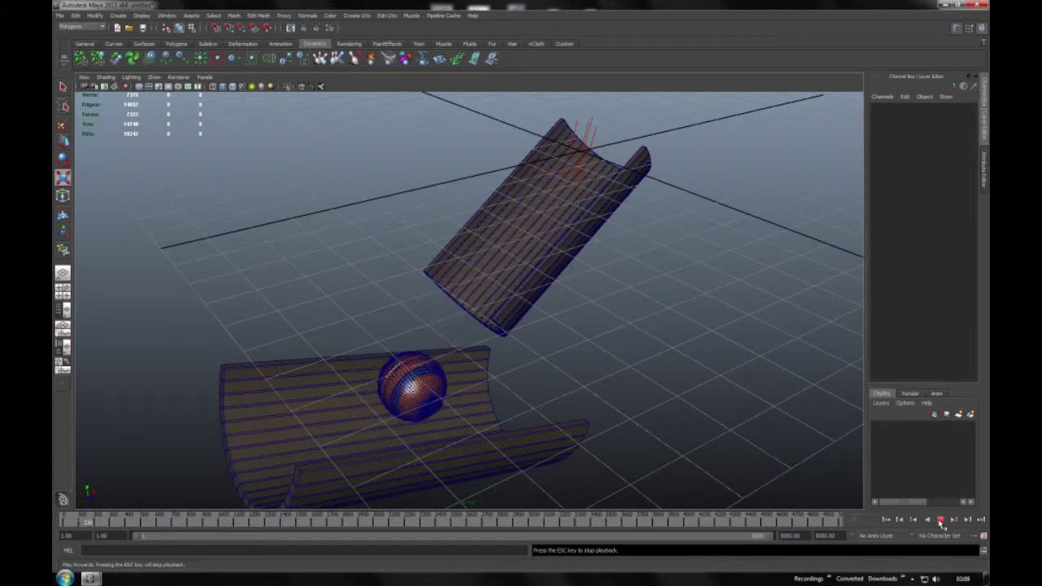
pyautogui.click(940, 520)
pyautogui.click(885, 519)
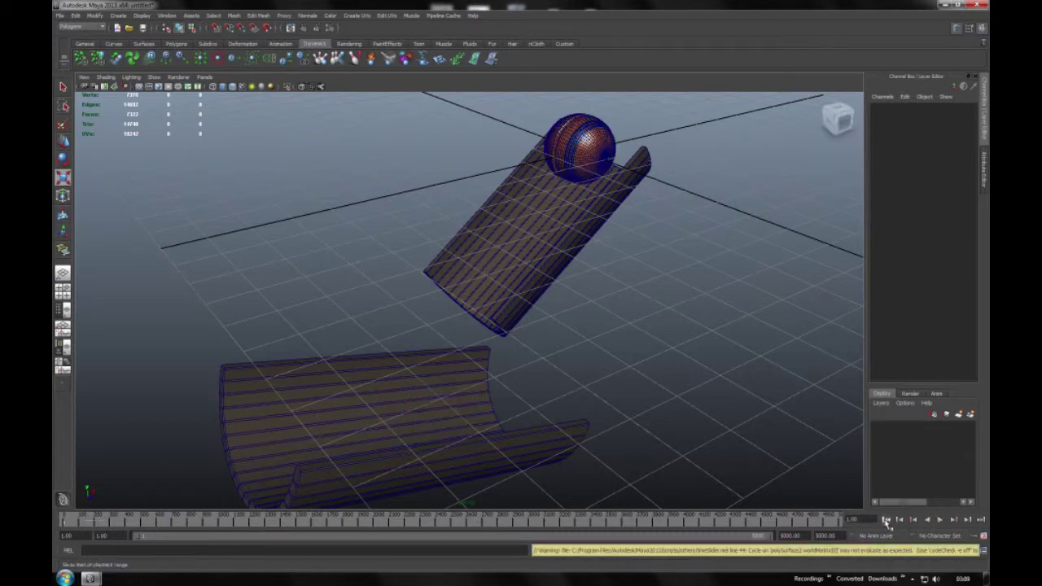
# Turn off the wireframe overlay to return to plain smooth shading
pyautogui.keyDown('alt'); pyautogui.moveTo(632, 302); pyautogui.dragTo(595, 304); pyautogui.keyUp('alt')
pyautogui.click(233, 87)
pyautogui.moveTo(302, 174)
pyautogui.keyDown('alt'); pyautogui.mouseDown()
pyautogui.moveTo(419, 307)
pyautogui.moveTo(575, 262)
pyautogui.mouseUp(); pyautogui.keyUp('alt')
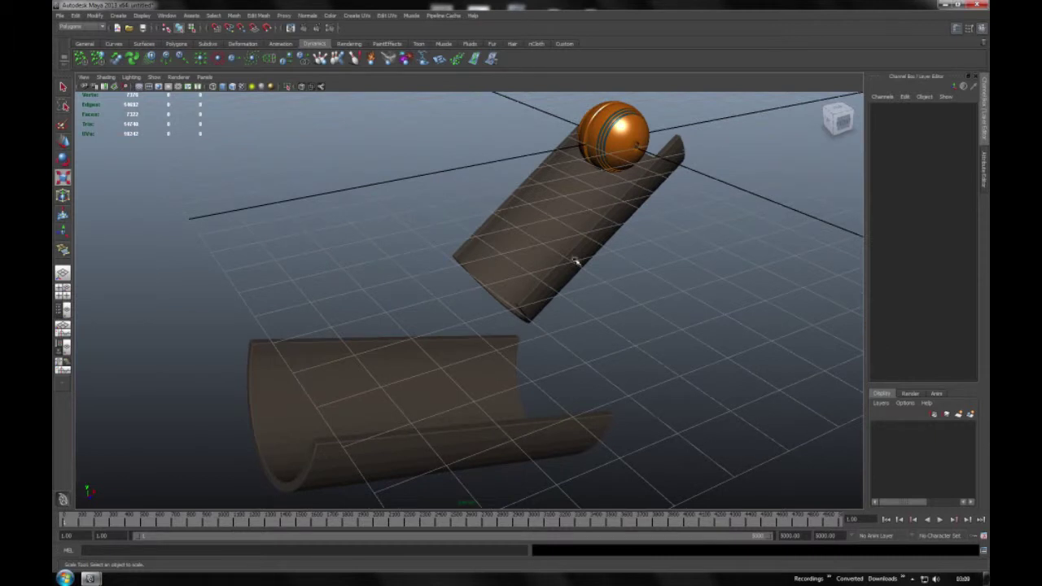
# Tilt the upper half-pipe about its X axis and spin the ball to a new orientation
pyautogui.click(562, 259)
pyautogui.click(64, 162)
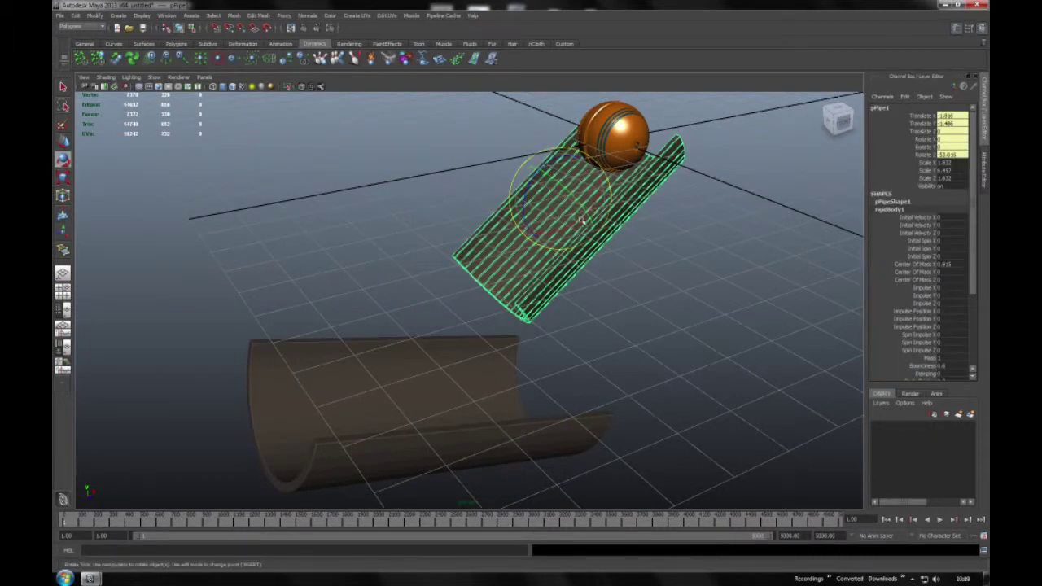
pyautogui.moveTo(580, 220); pyautogui.dragTo(577, 222)
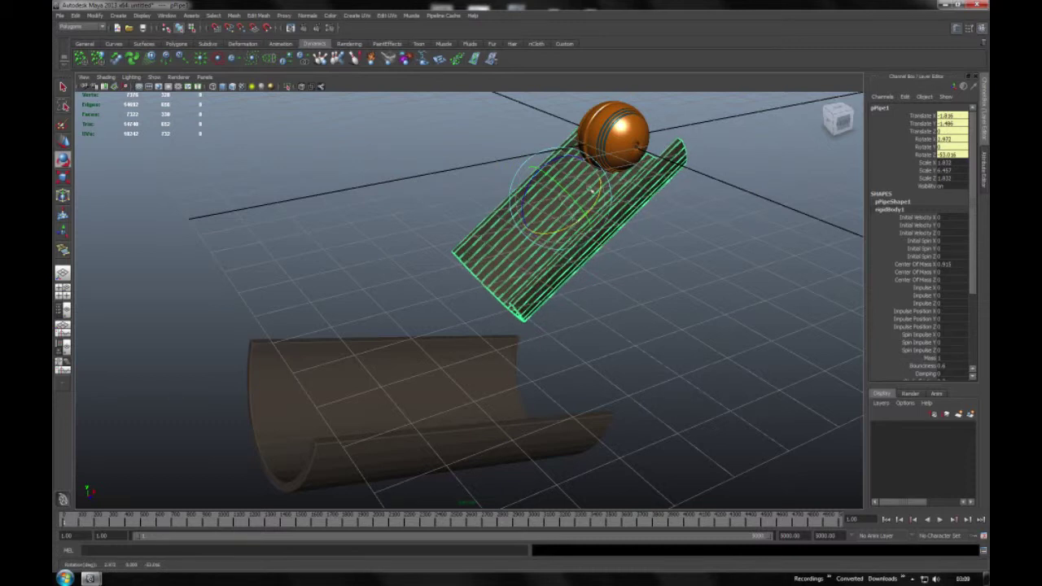
pyautogui.click(625, 160)
pyautogui.moveTo(616, 121); pyautogui.dragTo(619, 130)
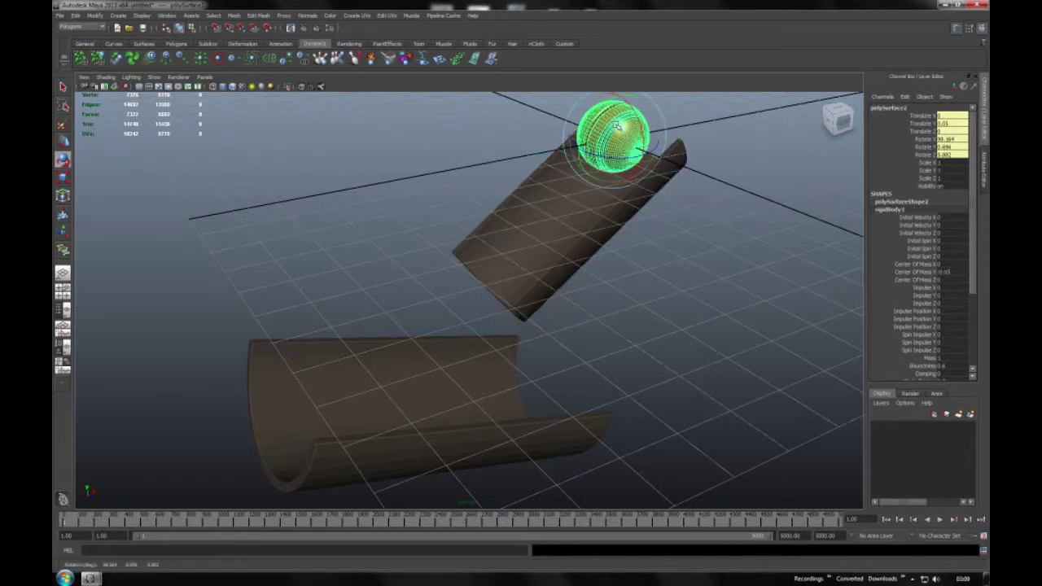
pyautogui.click(765, 215)
pyautogui.moveTo(732, 220)
pyautogui.keyDown('alt'); pyautogui.mouseDown()
pyautogui.moveTo(667, 216)
pyautogui.moveTo(697, 221)
pyautogui.mouseUp(); pyautogui.keyUp('alt')
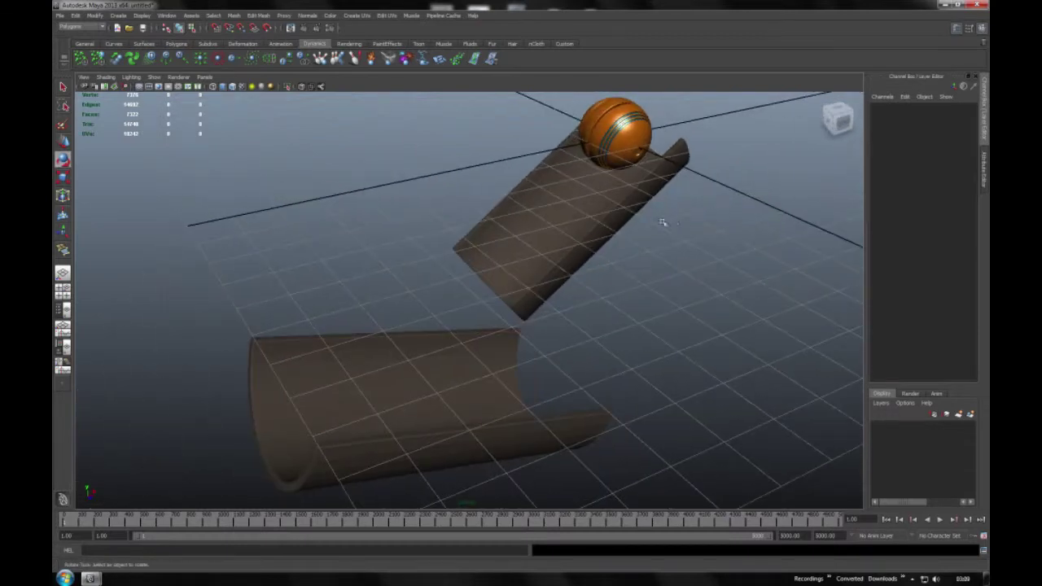
# In the four-view layout, move the lower half-pipe to the right
pyautogui.click(392, 381)
pyautogui.keyDown('alt'); pyautogui.moveTo(608, 319); pyautogui.dragTo(604, 287); pyautogui.keyUp('alt')
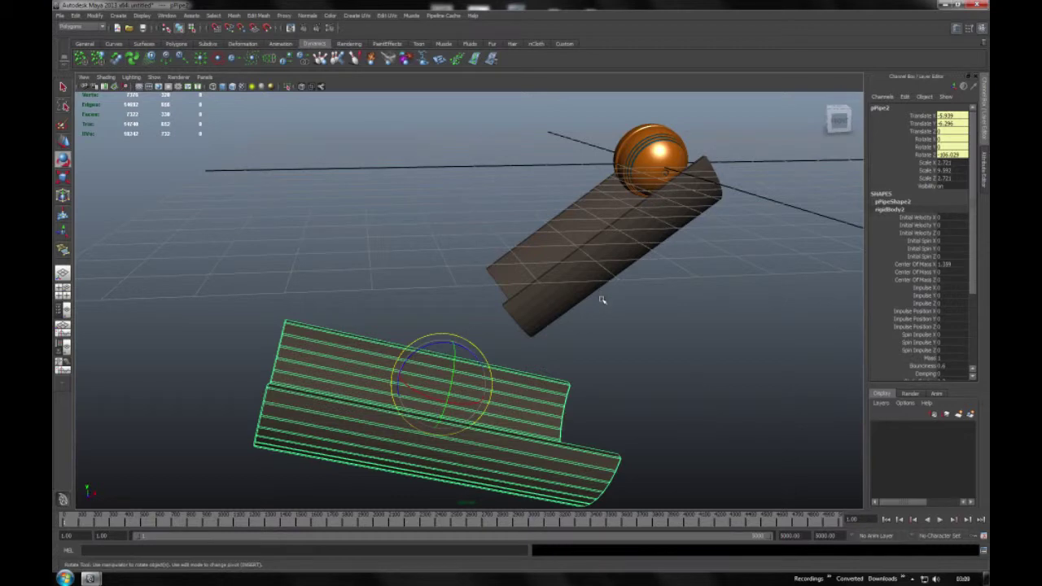
pyautogui.moveTo(623, 316)
pyautogui.keyDown('alt'); pyautogui.mouseDown()
pyautogui.moveTo(614, 318)
pyautogui.moveTo(639, 318)
pyautogui.moveTo(631, 323)
pyautogui.mouseUp(); pyautogui.keyUp('alt')
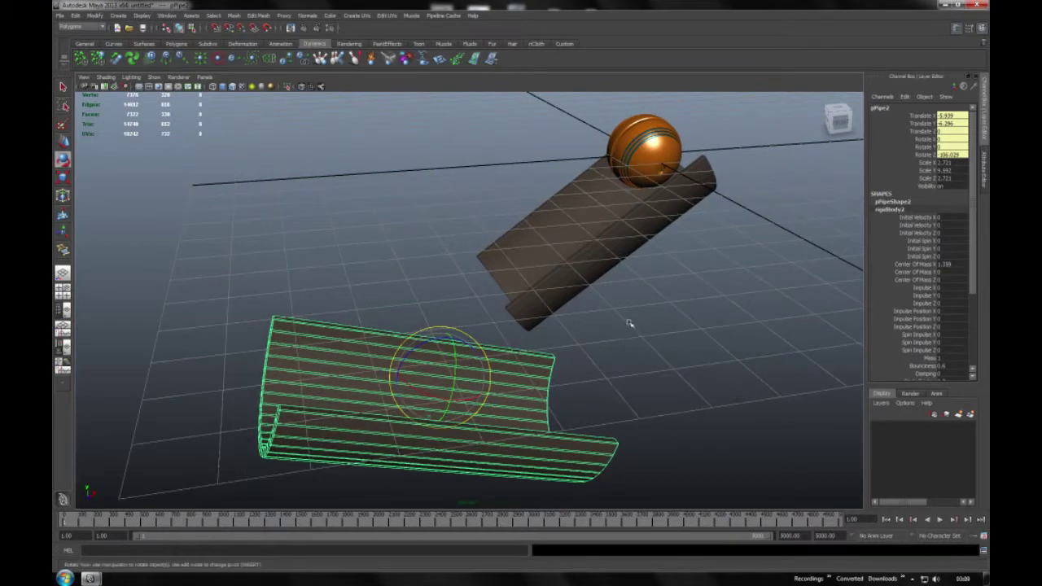
pyautogui.press('w')
pyautogui.keyDown('alt'); pyautogui.moveTo(439, 390); pyautogui.dragTo(551, 281); pyautogui.keyUp('alt')
pyautogui.press('space')
pyautogui.moveTo(272, 421); pyautogui.dragTo(322, 425)
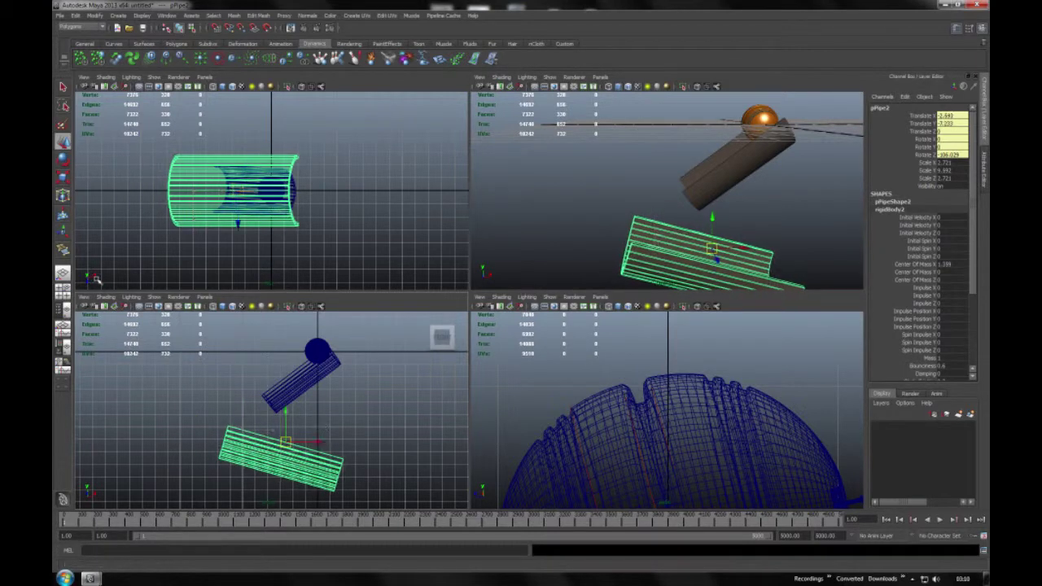
# Rotate the lower half-pipe in Z and X so it tilts toward horizontal
pyautogui.click(61, 161)
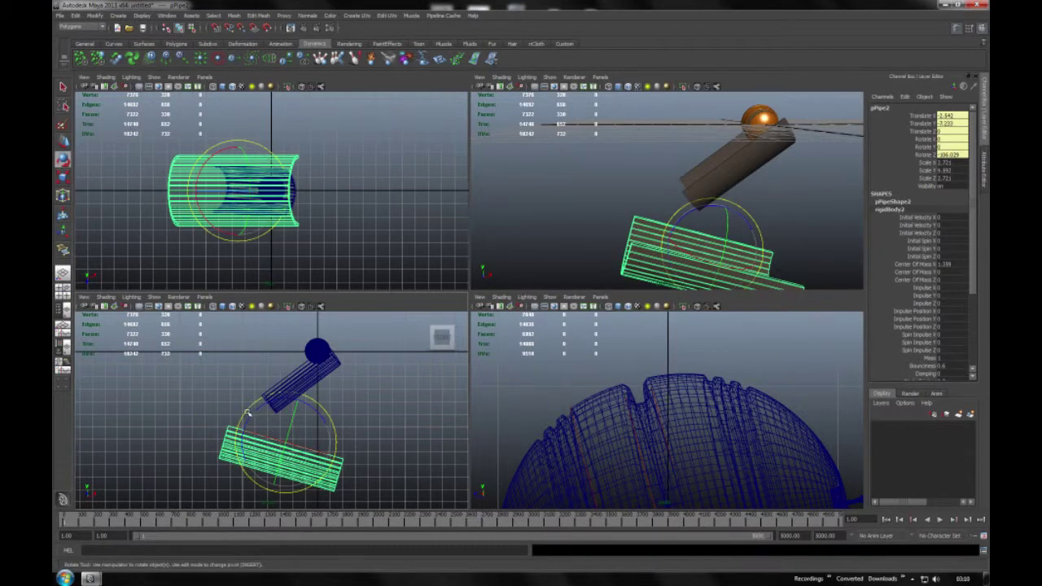
pyautogui.moveTo(248, 414); pyautogui.dragTo(242, 418)
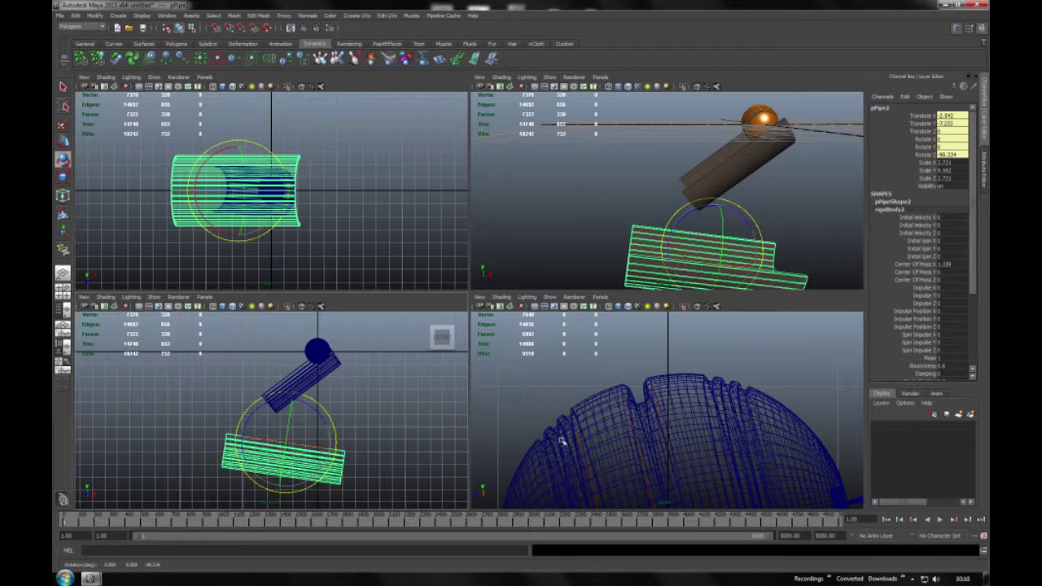
pyautogui.moveTo(297, 446); pyautogui.dragTo(301, 449)
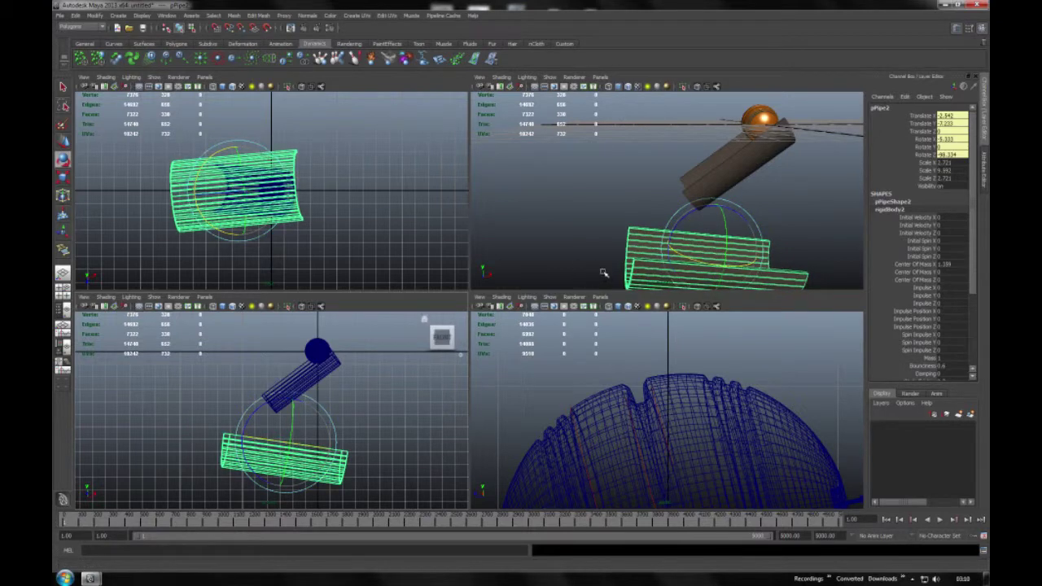
pyautogui.moveTo(563, 254); pyautogui.dragTo(577, 255, button='middle')
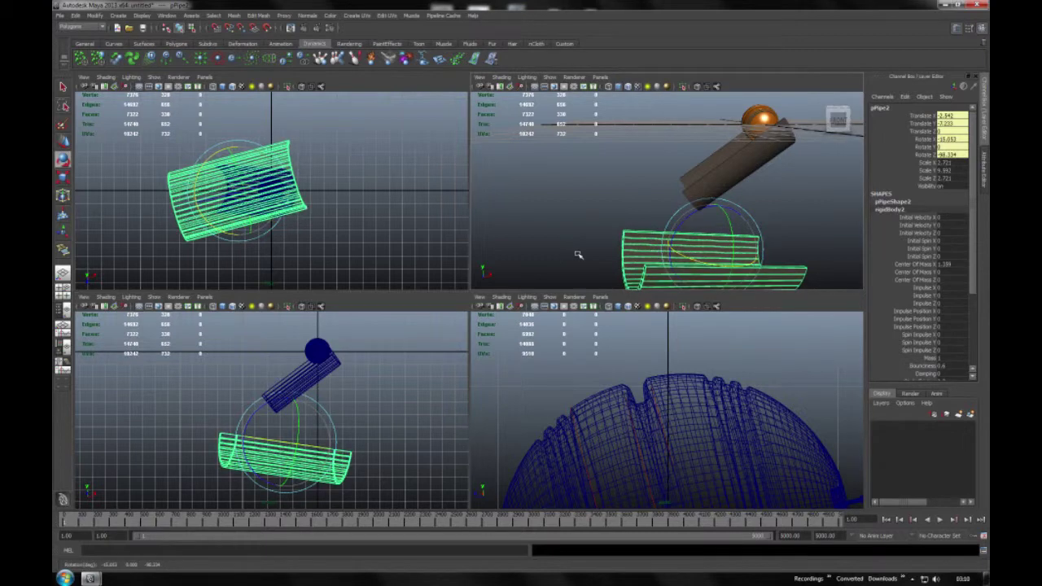
# Maximize the perspective view, deselect, and replay the simulation to test the tilt
pyautogui.press('space')
pyautogui.keyDown('alt'); pyautogui.moveTo(530, 291); pyautogui.dragTo(757, 318); pyautogui.keyUp('alt')
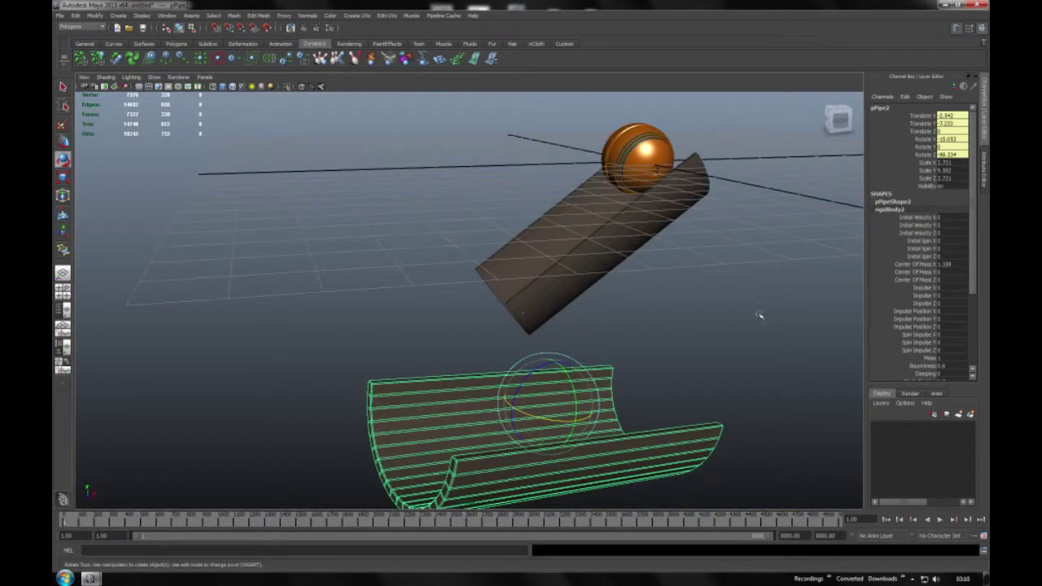
pyautogui.click(758, 318)
pyautogui.click(941, 519)
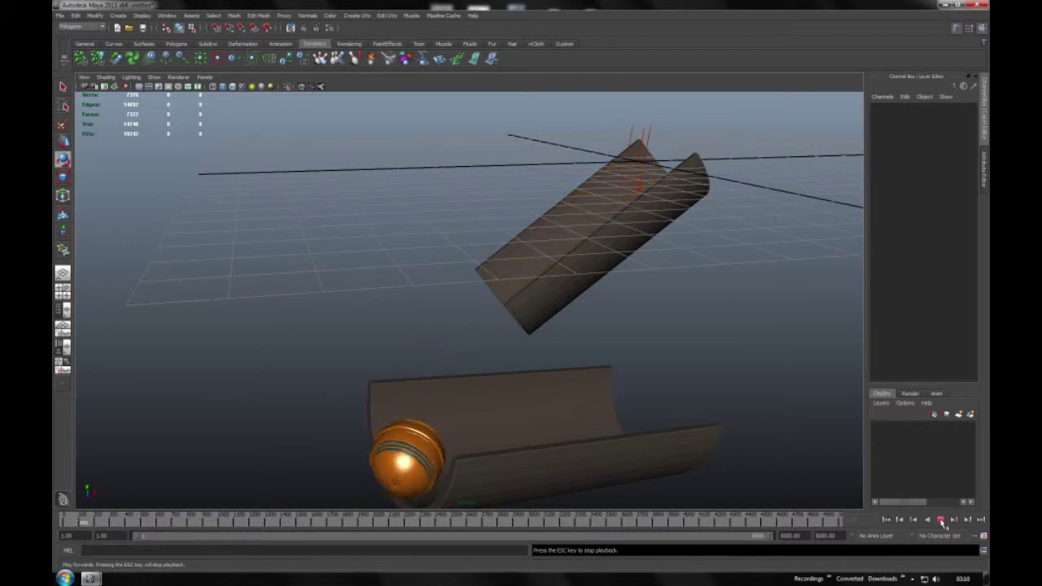
# Stop the playback and rewind to the first frame
pyautogui.keyDown('alt'); pyautogui.moveTo(516, 442); pyautogui.dragTo(535, 372); pyautogui.keyUp('alt')
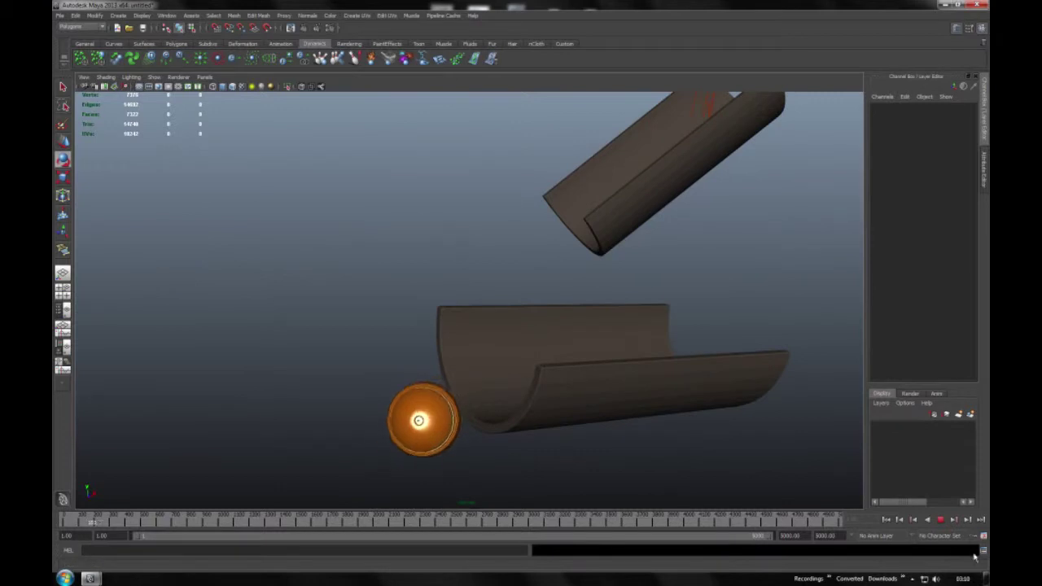
pyautogui.click(940, 520)
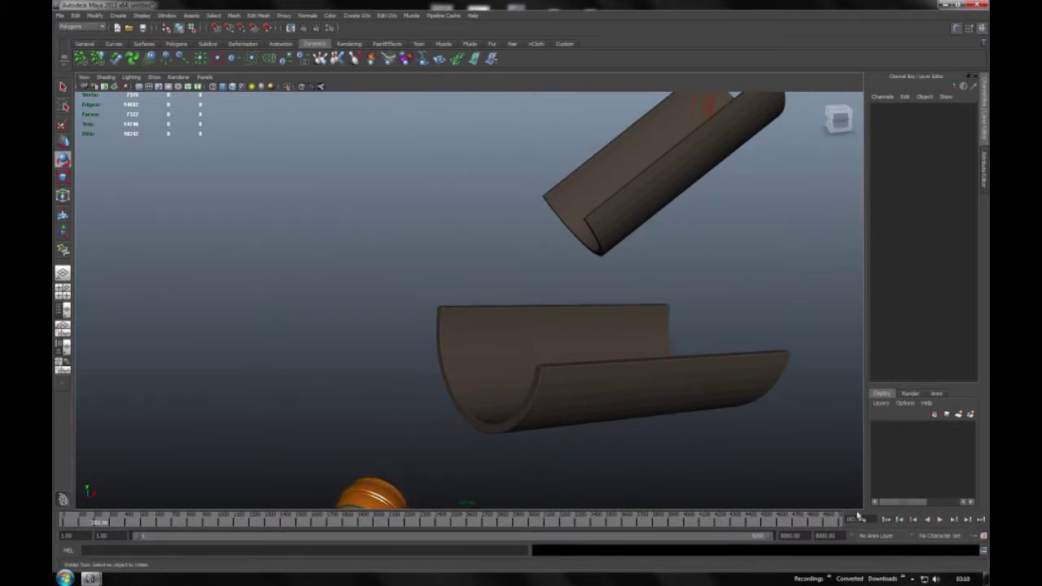
pyautogui.click(887, 519)
# Shift the lower half-pipe further left beneath the upper tube and replay the simulation
pyautogui.click(599, 418)
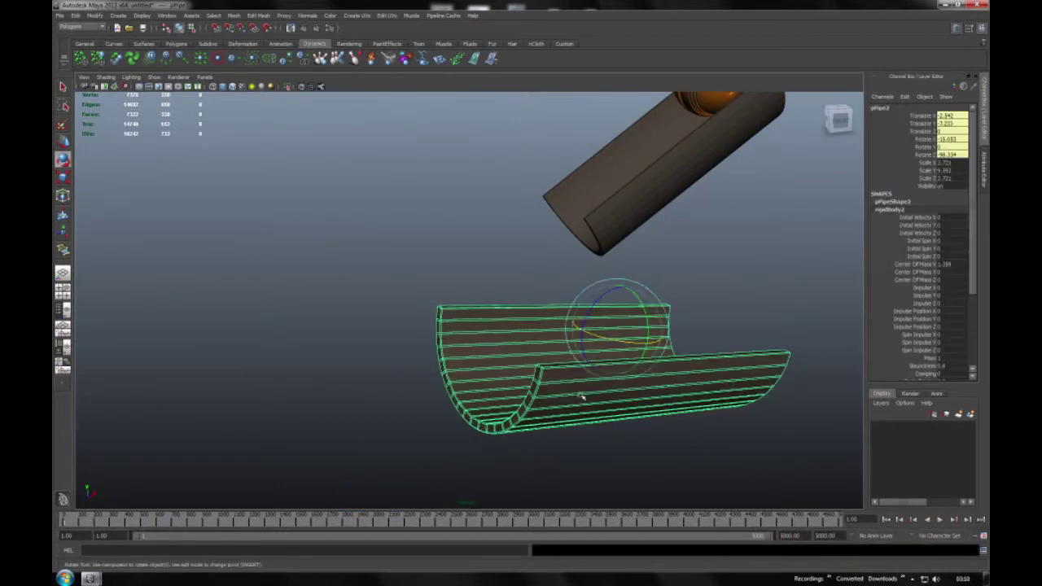
pyautogui.click(63, 142)
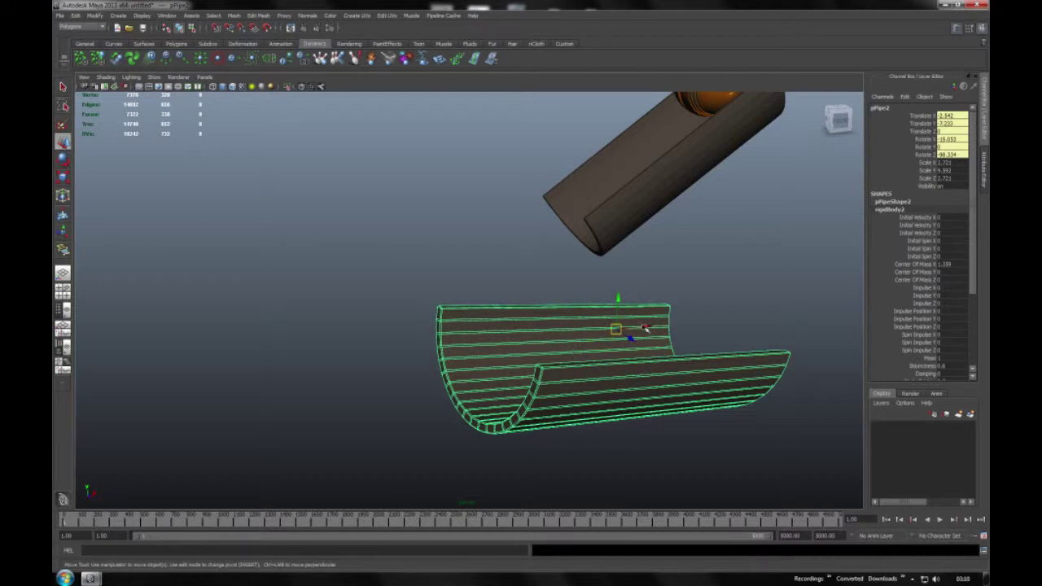
pyautogui.moveTo(644, 328); pyautogui.dragTo(636, 312)
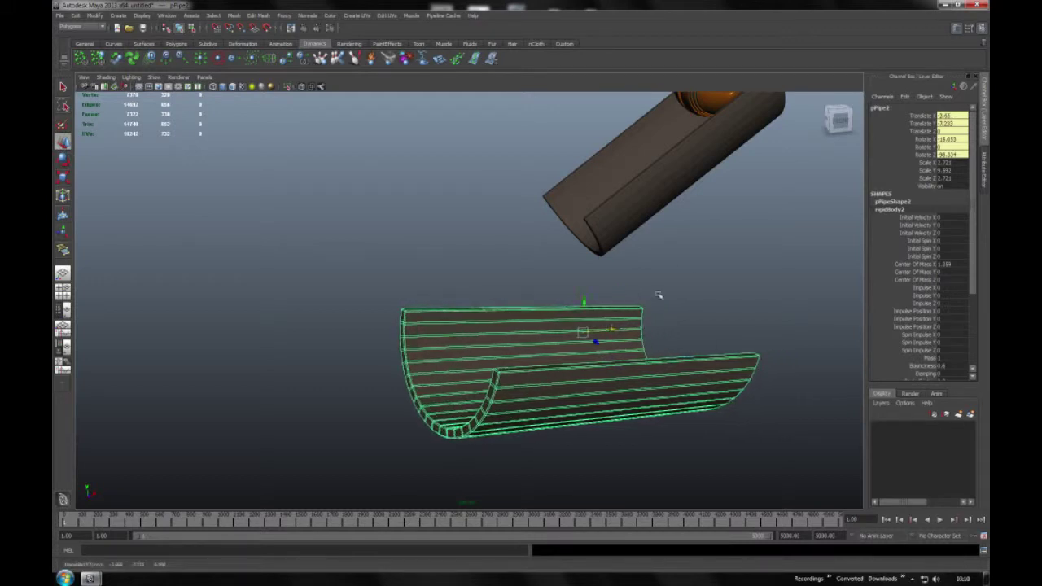
pyautogui.click(644, 239)
pyautogui.moveTo(644, 240)
pyautogui.keyDown('alt'); pyautogui.mouseDown()
pyautogui.moveTo(660, 233)
pyautogui.moveTo(613, 286)
pyautogui.mouseUp(); pyautogui.keyUp('alt')
pyautogui.moveTo(562, 245)
pyautogui.keyDown('alt'); pyautogui.mouseDown()
pyautogui.moveTo(546, 249)
pyautogui.moveTo(550, 259)
pyautogui.mouseUp(); pyautogui.keyUp('alt')
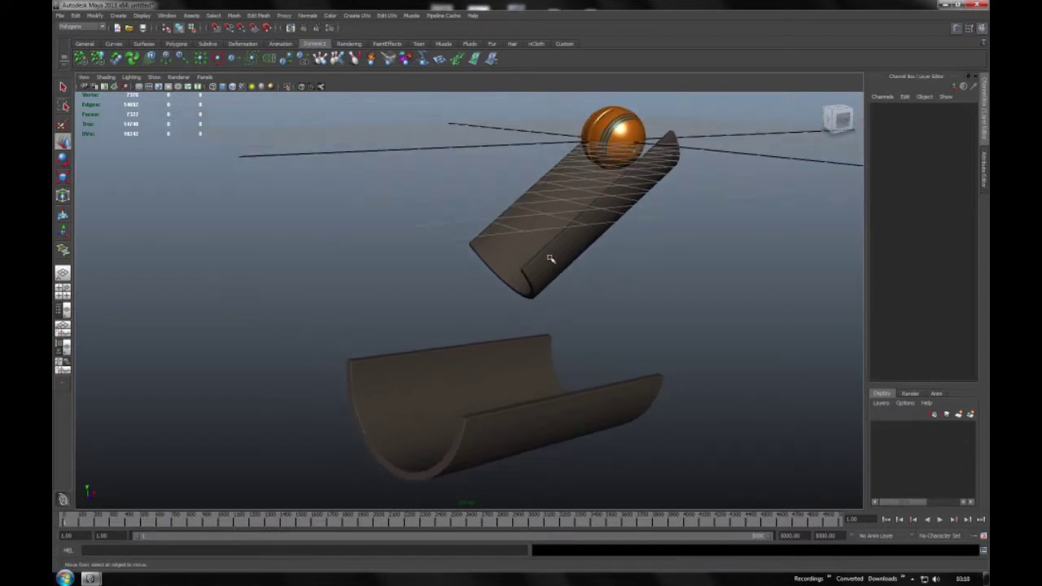
pyautogui.click(939, 521)
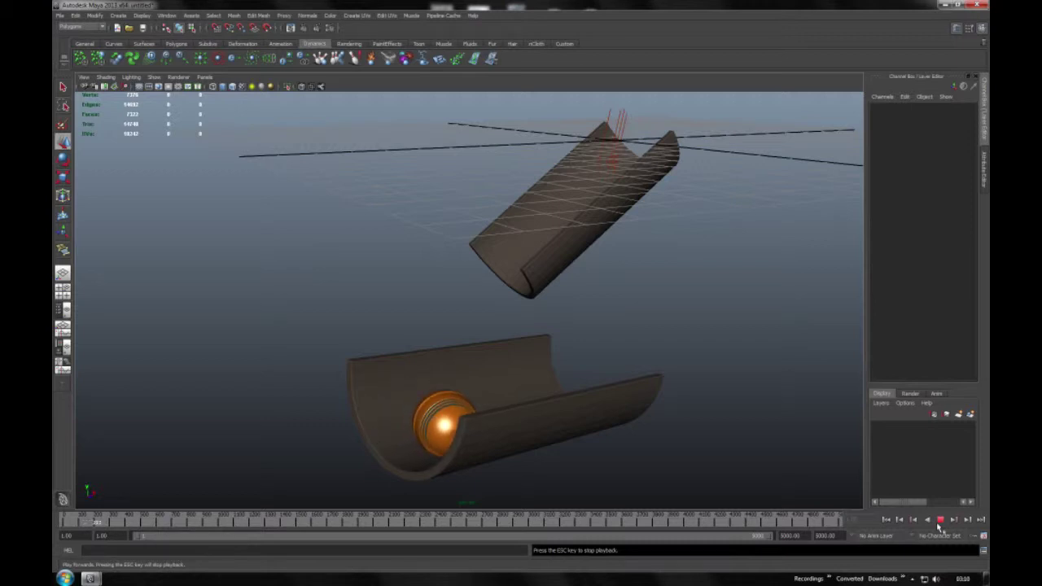
# Watch the ball settle in the half-pipe, then stop and rewind the simulation to frame 1
pyautogui.moveTo(686, 432)
pyautogui.keyDown('alt'); pyautogui.mouseDown()
pyautogui.moveTo(656, 380)
pyautogui.moveTo(600, 337)
pyautogui.moveTo(625, 378)
pyautogui.mouseUp(); pyautogui.keyUp('alt')
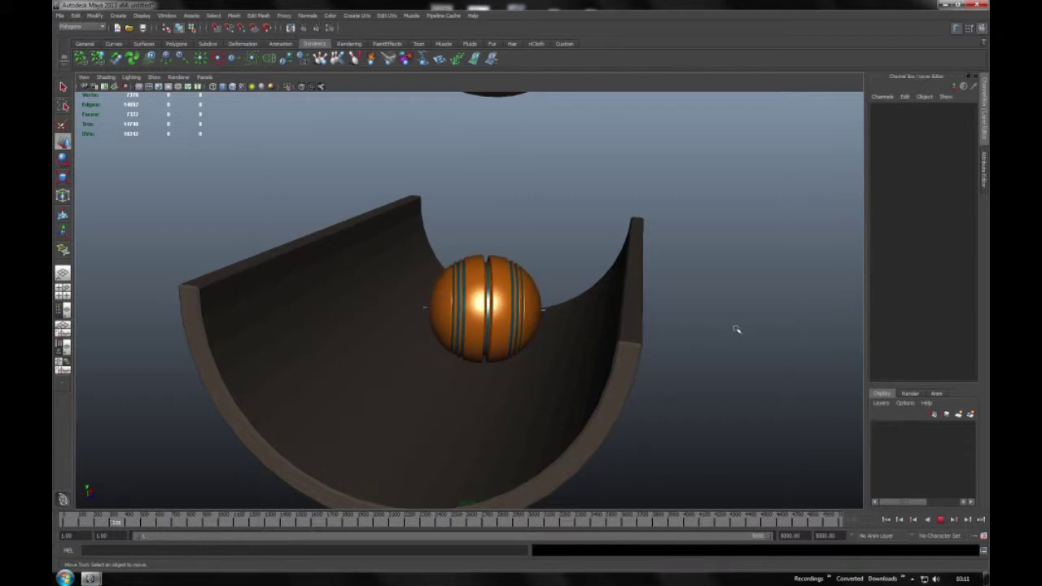
pyautogui.click(940, 518)
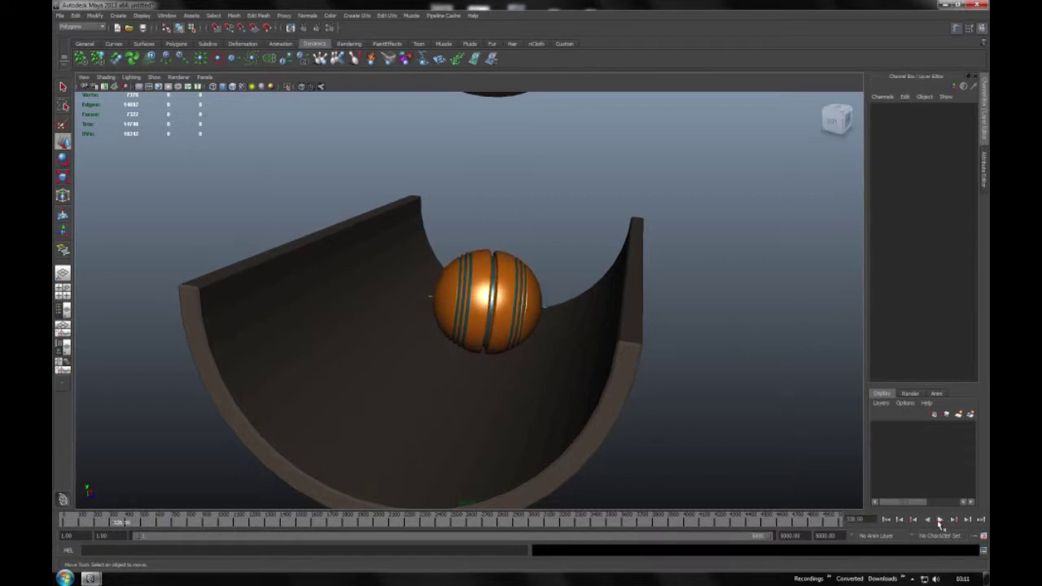
pyautogui.click(886, 518)
pyautogui.scroll(-3, 647, 322)
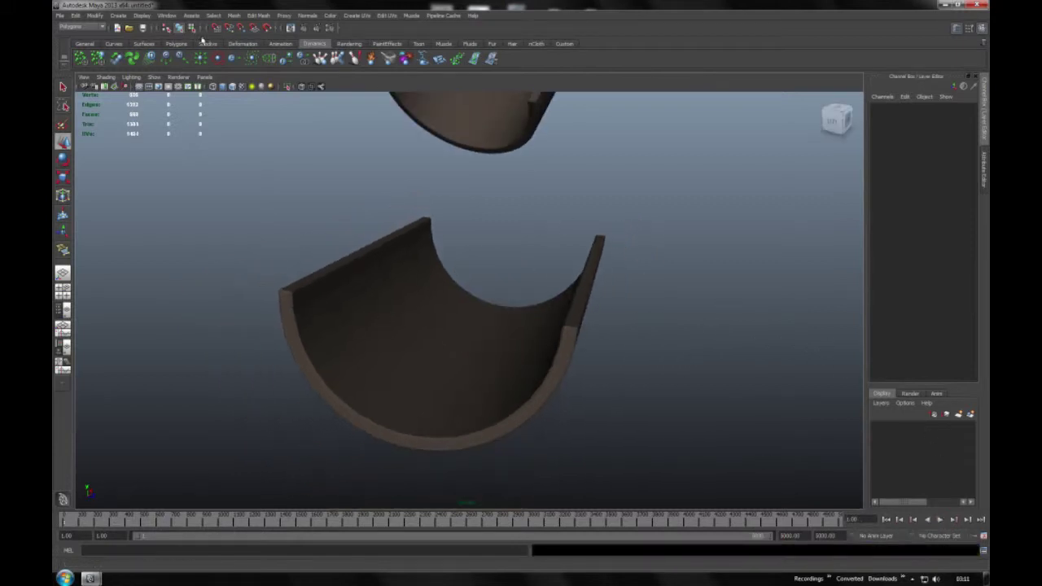
# Create camera1 from Create > Cameras > Camera using the Animation shelf
pyautogui.click(281, 43)
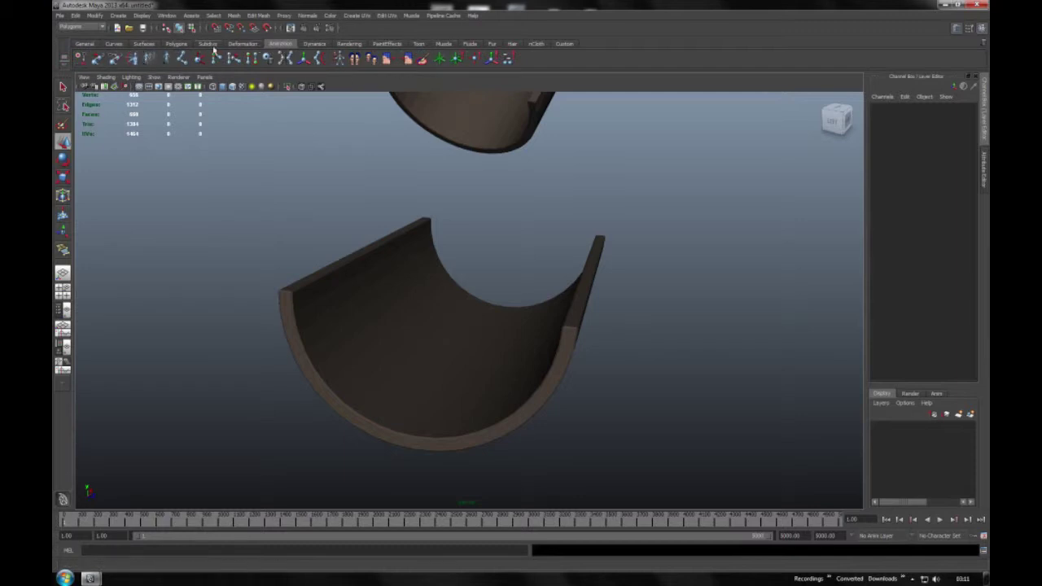
pyautogui.click(118, 15)
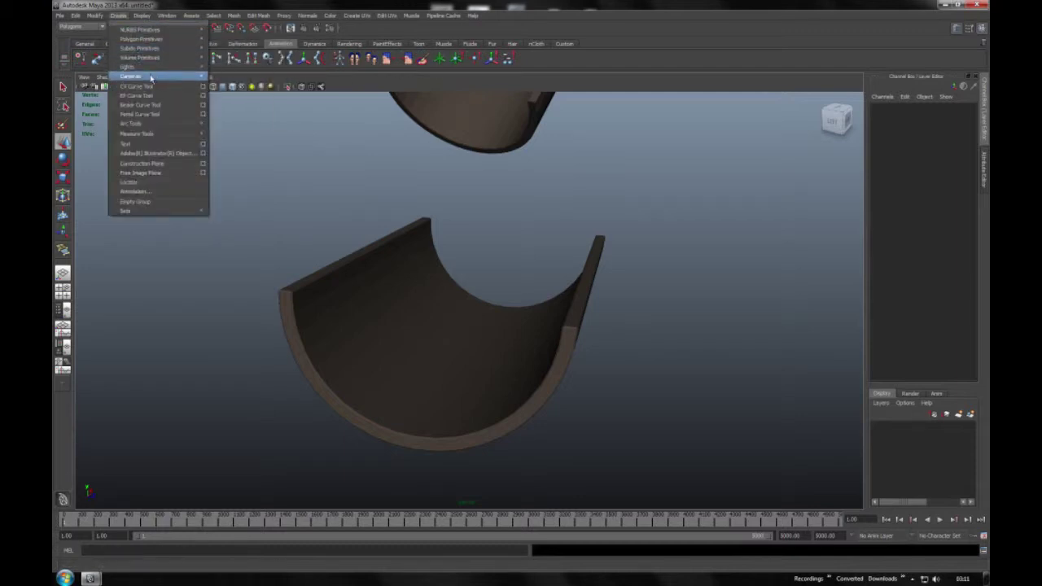
pyautogui.moveTo(130, 75)
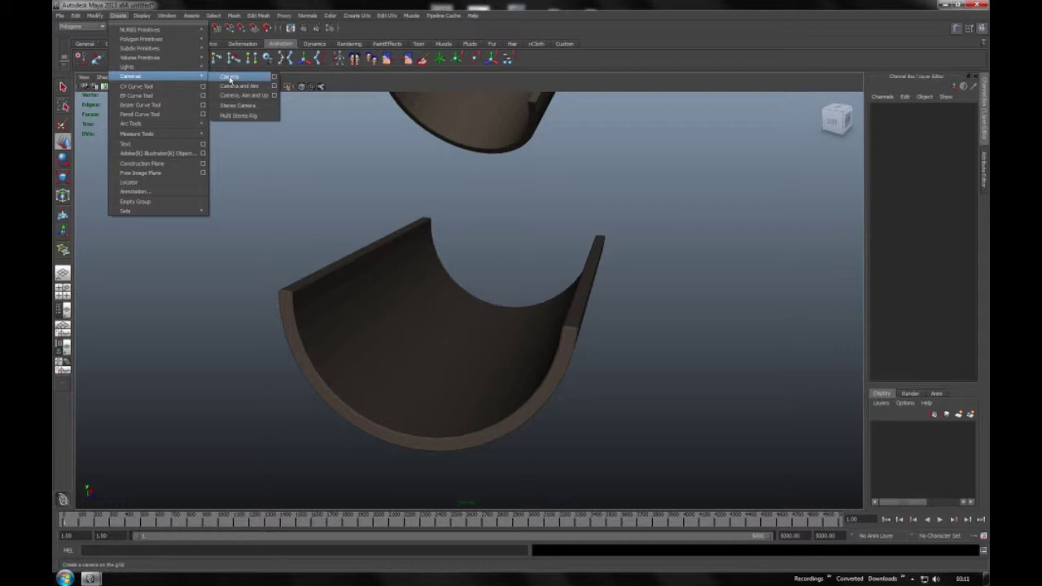
pyautogui.click(230, 78)
pyautogui.keyDown('alt'); pyautogui.moveTo(590, 193); pyautogui.dragTo(638, 404); pyautogui.keyUp('alt')
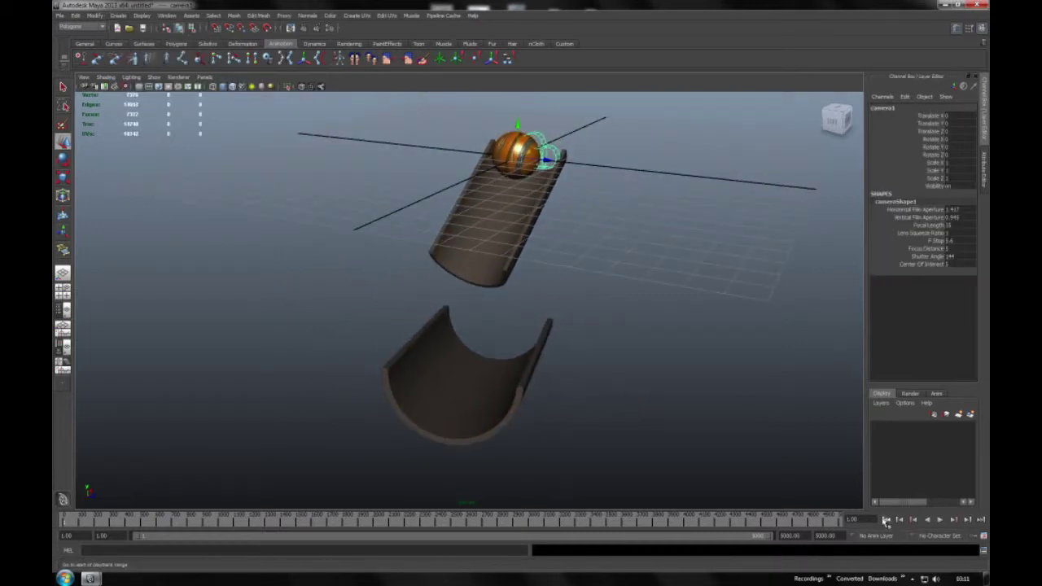
# Check the Time Slider preferences, cancel without changes, and open the Panels menu
pyautogui.click(982, 535)
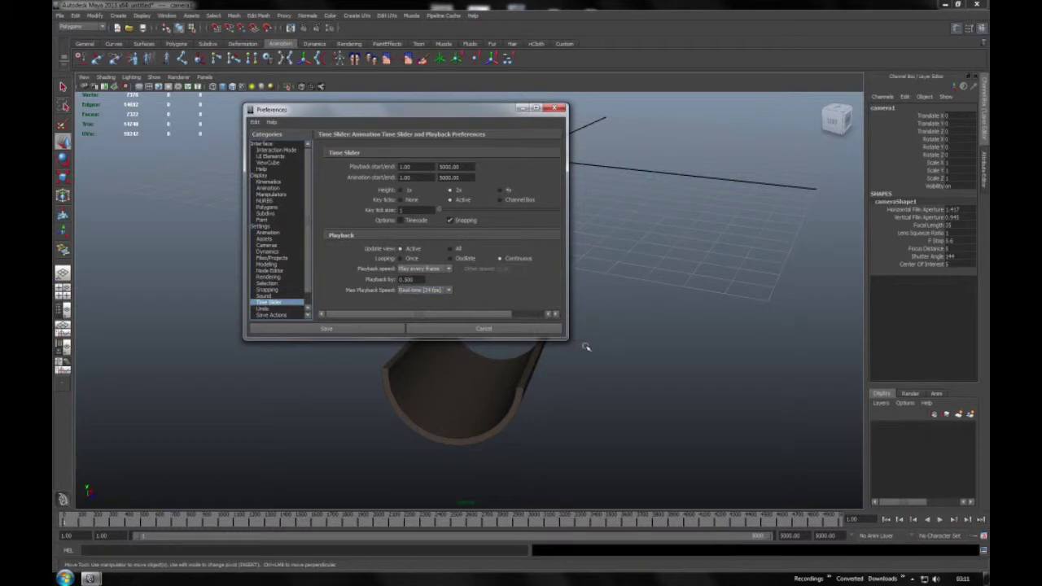
pyautogui.click(517, 332)
pyautogui.click(205, 76)
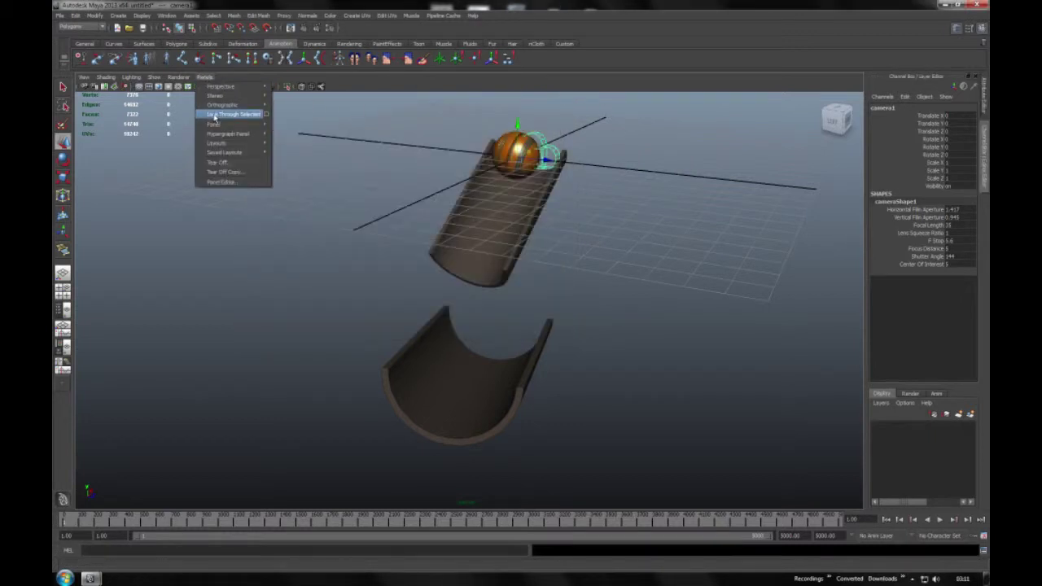
# Look through camera1, frame the ball inside the tube, and set a key with S
pyautogui.click(216, 116)
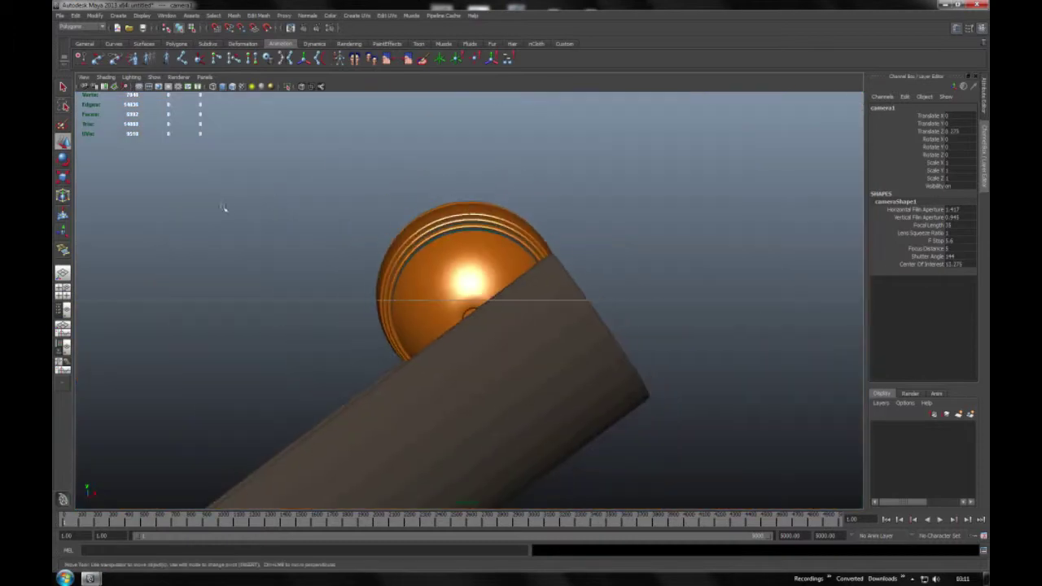
pyautogui.keyDown('alt'); pyautogui.moveTo(222, 206); pyautogui.dragTo(552, 211); pyautogui.keyUp('alt')
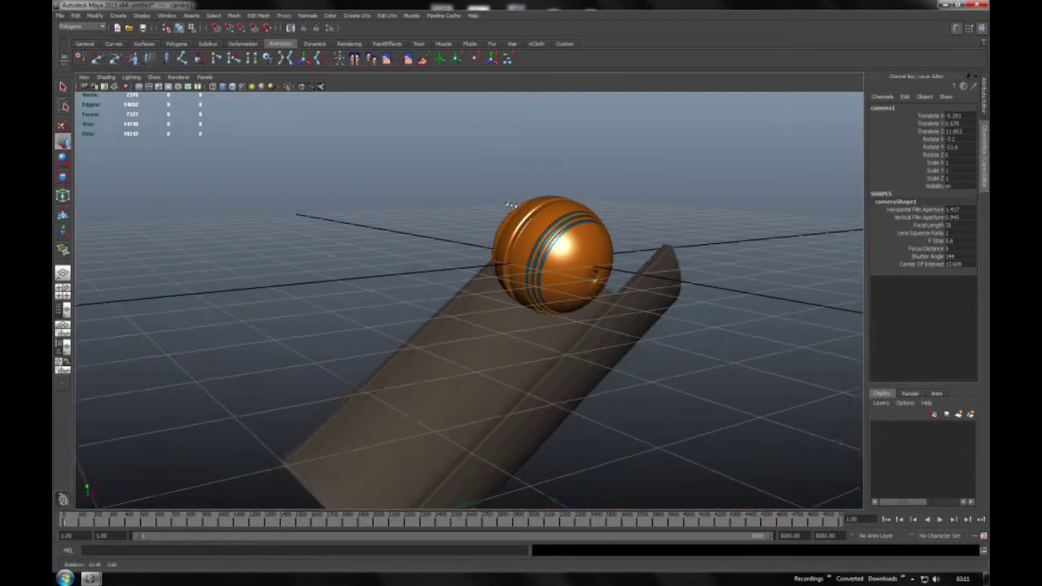
pyautogui.moveTo(589, 232)
pyautogui.keyDown('alt'); pyautogui.mouseDown()
pyautogui.moveTo(449, 271)
pyautogui.moveTo(532, 291)
pyautogui.moveTo(552, 336)
pyautogui.moveTo(494, 326)
pyautogui.moveTo(598, 344)
pyautogui.mouseUp(); pyautogui.keyUp('alt')
pyautogui.keyDown('alt'); pyautogui.moveTo(597, 345); pyautogui.dragTo(686, 371, button='right'); pyautogui.keyUp('alt')
pyautogui.moveTo(686, 372)
pyautogui.keyDown('alt'); pyautogui.mouseDown()
pyautogui.moveTo(665, 360)
pyautogui.moveTo(545, 375)
pyautogui.moveTo(586, 371)
pyautogui.mouseUp(); pyautogui.keyUp('alt')
pyautogui.keyDown('alt'); pyautogui.moveTo(586, 371); pyautogui.dragTo(616, 366, button='right'); pyautogui.keyUp('alt')
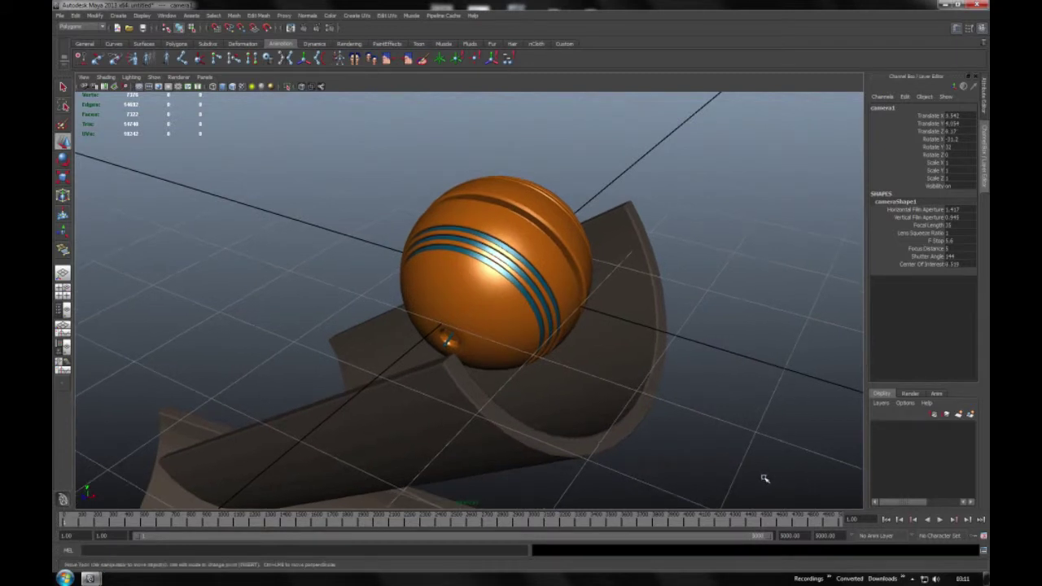
pyautogui.moveTo(748, 445)
pyautogui.keyDown('alt'); pyautogui.mouseDown(button='right')
pyautogui.moveTo(649, 441)
pyautogui.moveTo(684, 434)
pyautogui.moveTo(534, 399)
pyautogui.moveTo(763, 380)
pyautogui.moveTo(611, 390)
pyautogui.mouseUp(button='right'); pyautogui.keyUp('alt')
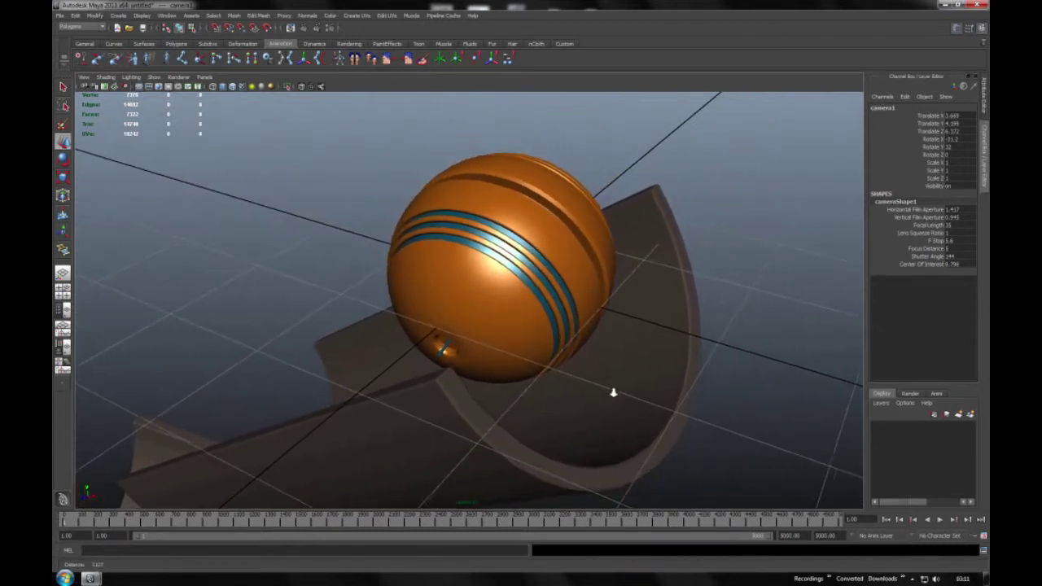
pyautogui.press('s')
pyautogui.keyDown('alt'); pyautogui.moveTo(716, 399); pyautogui.dragTo(705, 399, button='right'); pyautogui.keyUp('alt')
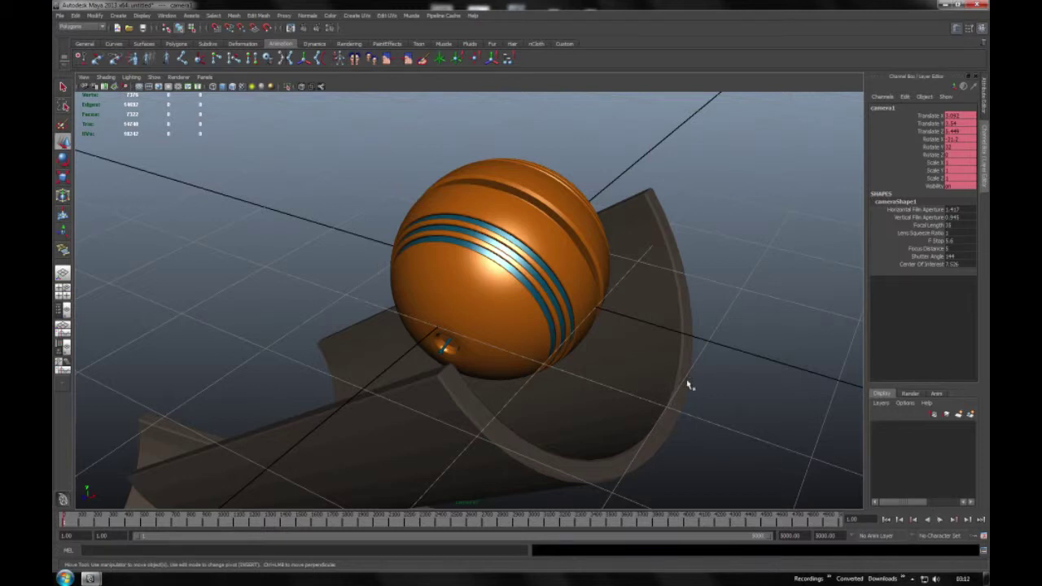
# Check the animation's end, then return to frame 1 and refine camera1's framing
pyautogui.hotkey('alt', 'v')
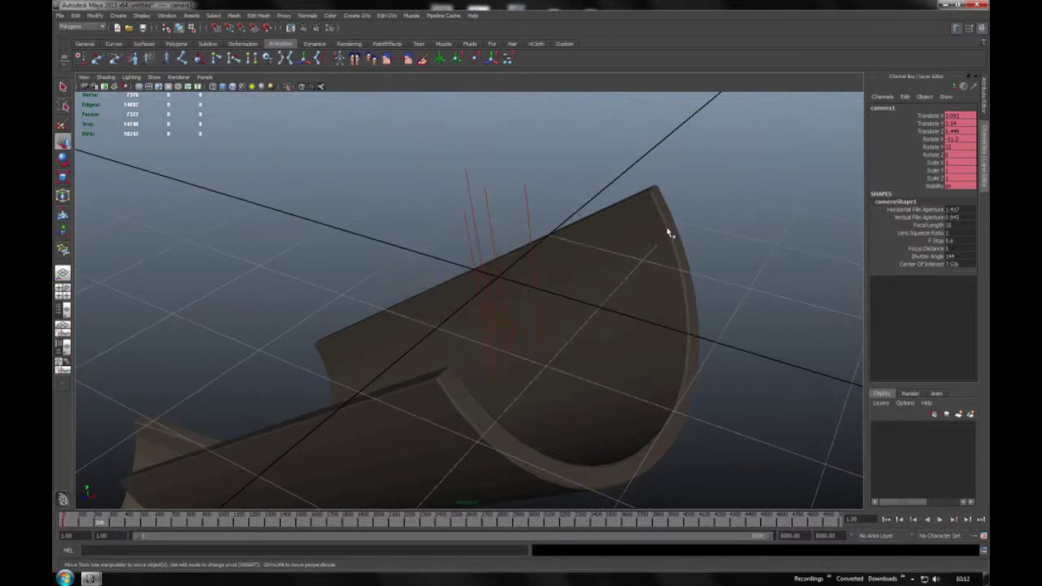
pyautogui.click(648, 226)
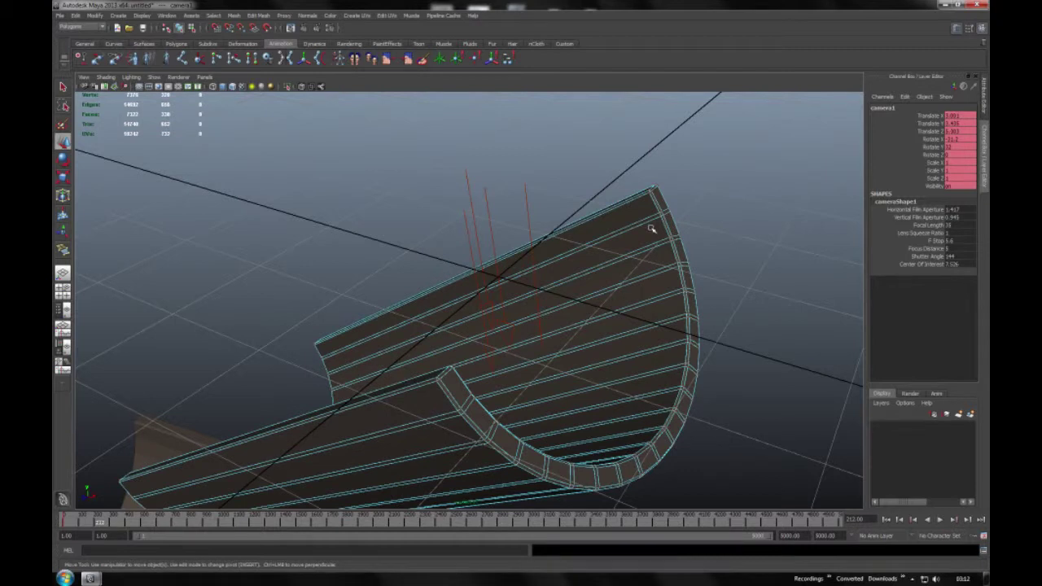
pyautogui.click(713, 203)
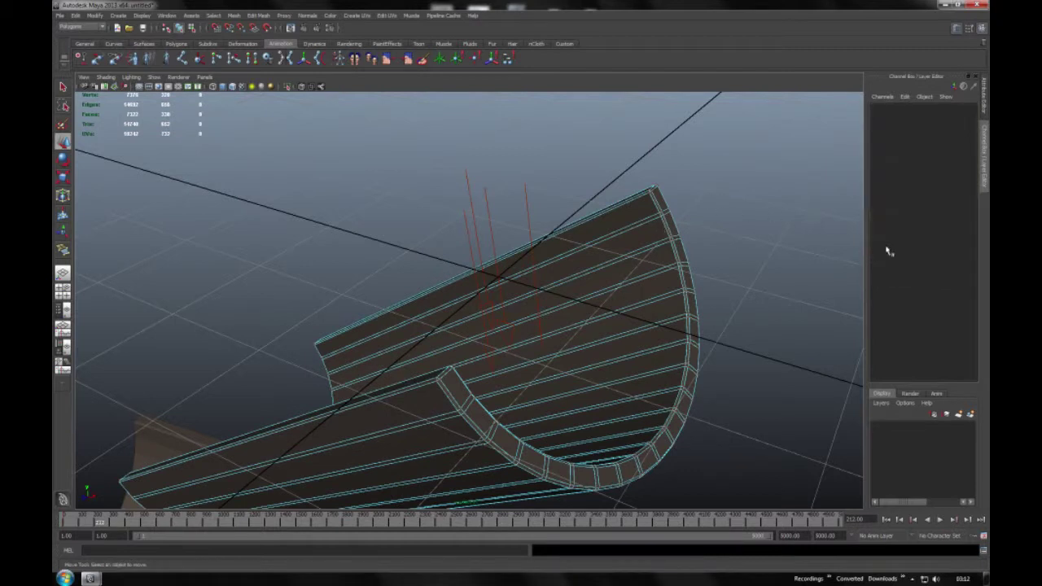
pyautogui.click(886, 518)
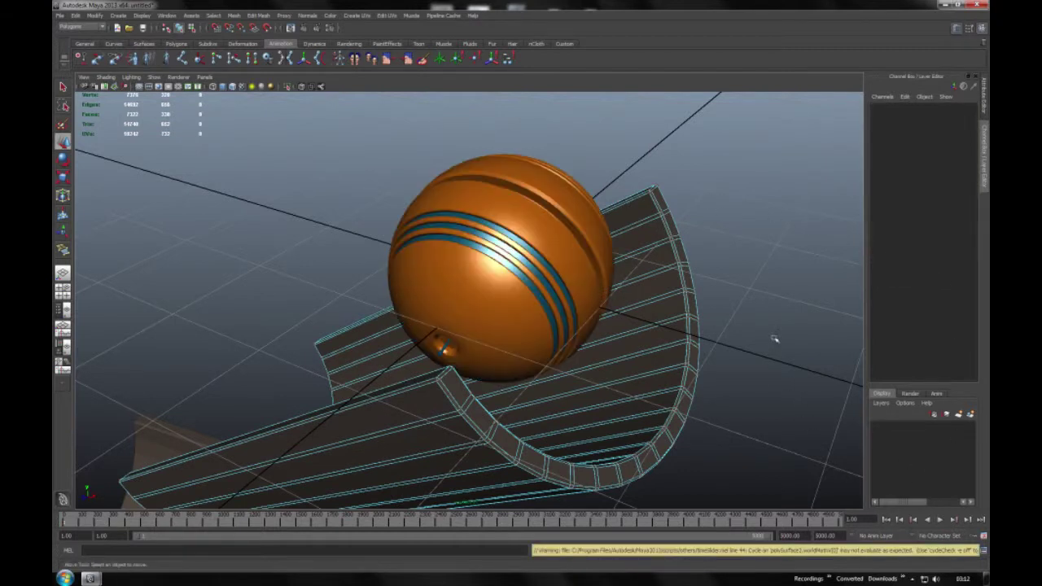
pyautogui.keyDown('alt'); pyautogui.moveTo(774, 342); pyautogui.dragTo(735, 342); pyautogui.keyUp('alt')
pyautogui.moveTo(758, 309)
pyautogui.keyDown('alt'); pyautogui.mouseDown(button='right')
pyautogui.moveTo(678, 309)
pyautogui.moveTo(648, 286)
pyautogui.mouseUp(button='right'); pyautogui.keyUp('alt')
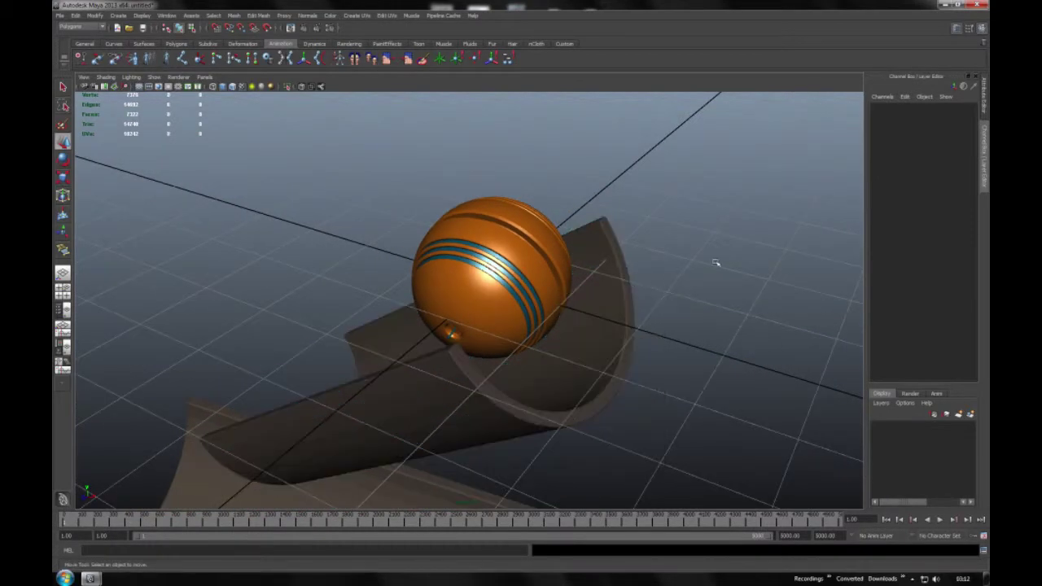
# Select camera1 in the enlarged side view, then return to the single camera1 view
pyautogui.press('space')
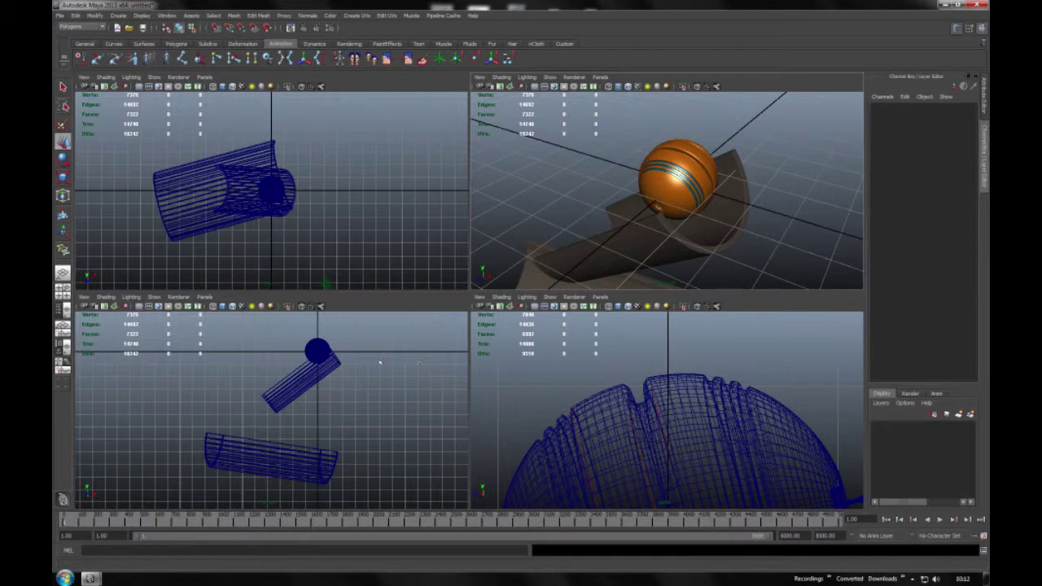
pyautogui.press('space')
pyautogui.keyDown('alt'); pyautogui.moveTo(591, 199); pyautogui.dragTo(555, 365, button='middle'); pyautogui.keyUp('alt')
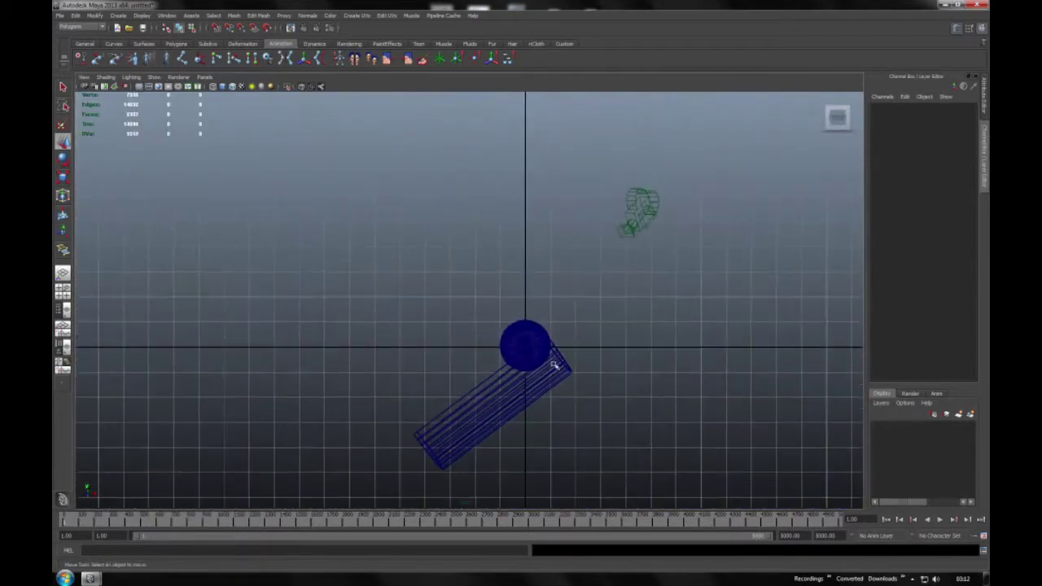
pyautogui.click(646, 211)
pyautogui.press('space')
pyautogui.press('space')
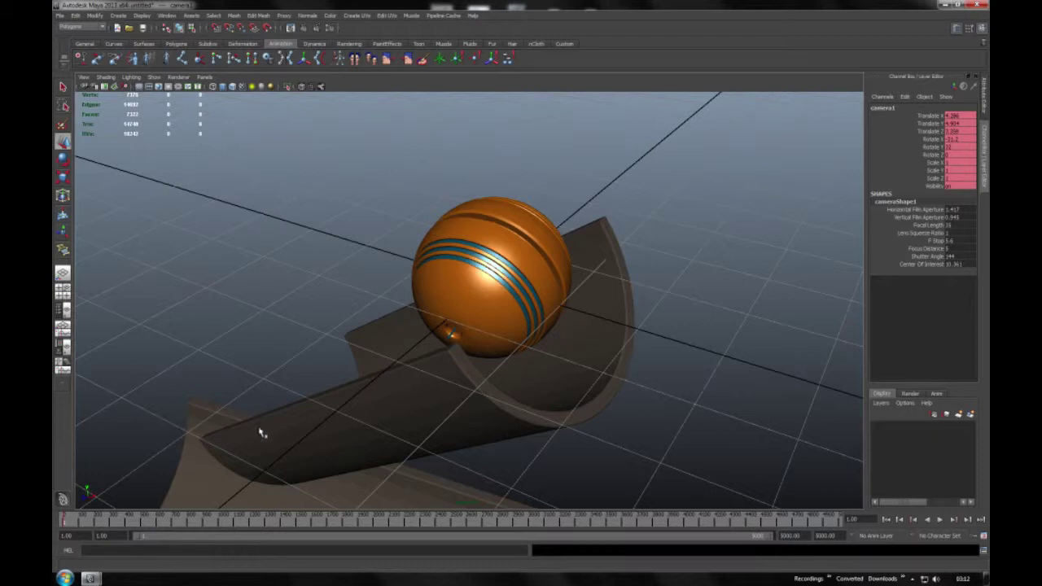
pyautogui.press('.')
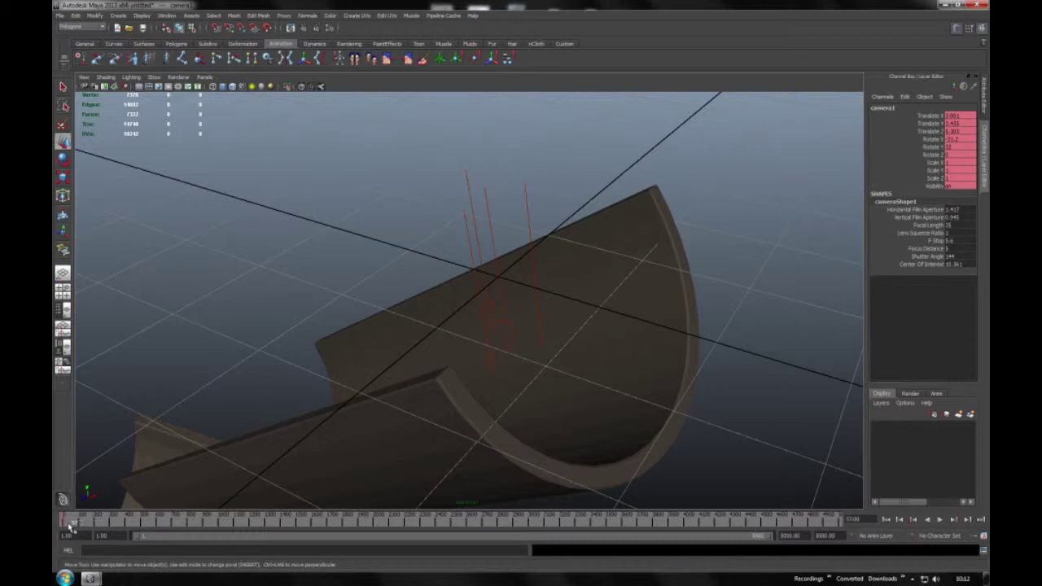
# Scrub from frame 1 and play to frame 133, orbiting camera1 around the shell
pyautogui.moveTo(70, 526)
pyautogui.mouseDown()
pyautogui.moveTo(55, 523)
pyautogui.moveTo(72, 526)
pyautogui.mouseUp()
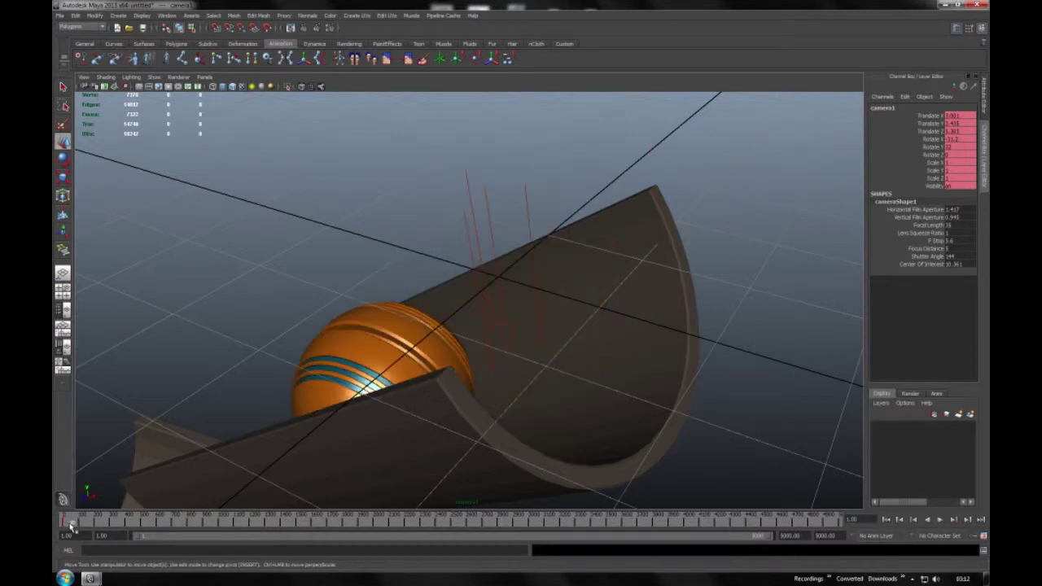
pyautogui.moveTo(70, 526); pyautogui.dragTo(79, 527)
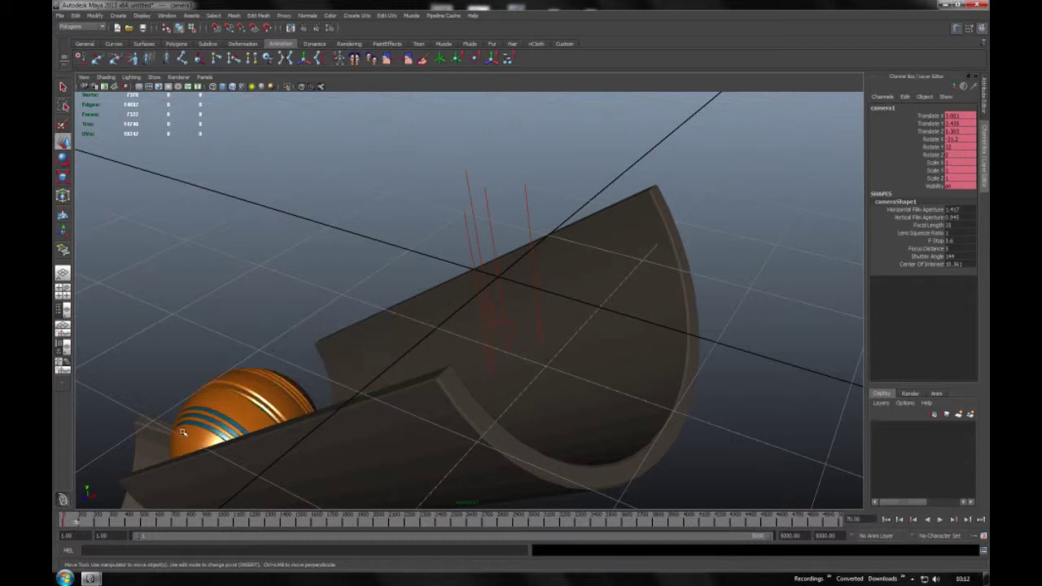
pyautogui.keyDown('alt'); pyautogui.moveTo(216, 421); pyautogui.dragTo(298, 381); pyautogui.keyUp('alt')
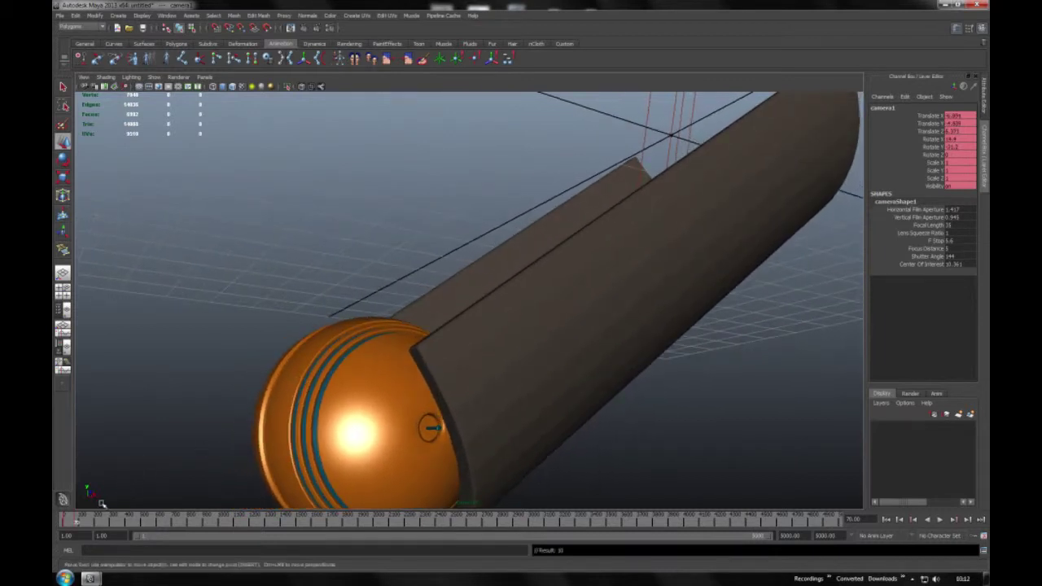
pyautogui.hotkey('alt', 'v')
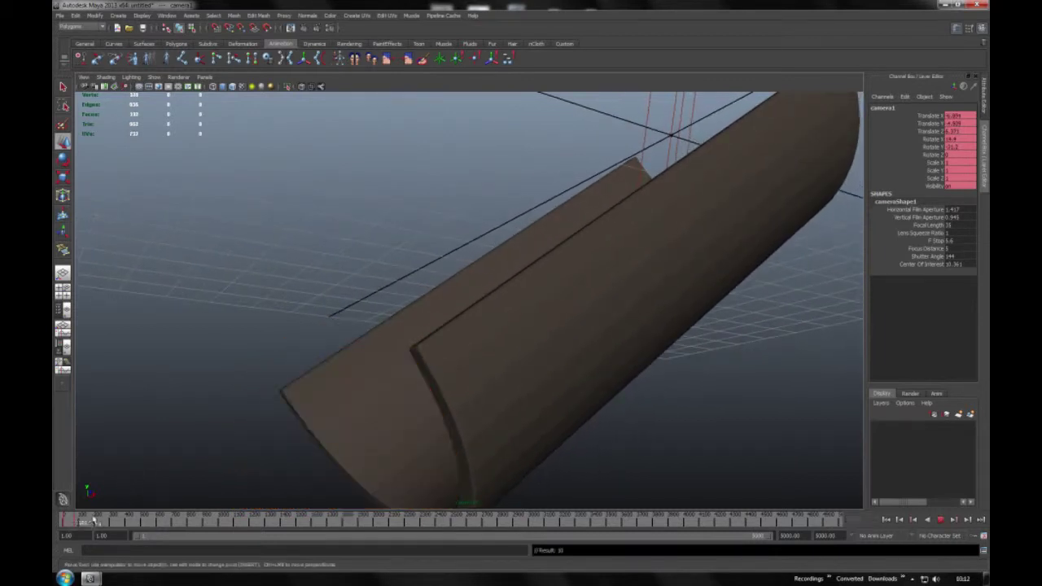
pyautogui.hotkey('alt', 'v')
pyautogui.moveTo(366, 391)
pyautogui.keyDown('alt'); pyautogui.mouseDown()
pyautogui.moveTo(435, 266)
pyautogui.moveTo(488, 203)
pyautogui.moveTo(559, 172)
pyautogui.moveTo(465, 458)
pyautogui.moveTo(513, 392)
pyautogui.mouseUp(); pyautogui.keyUp('alt')
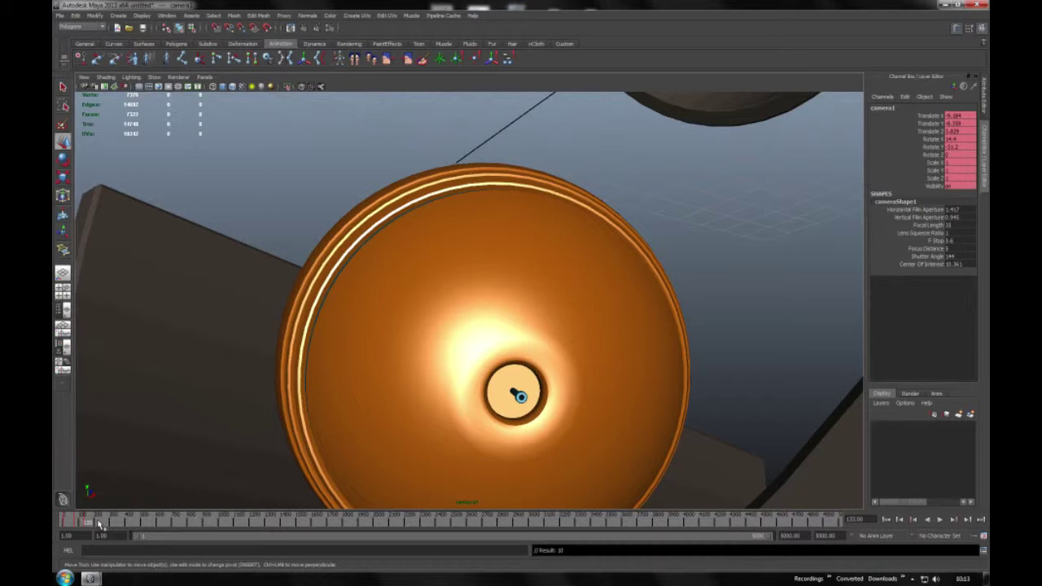
# At a later frame, swing camera1 onto the ball and key it, then advance along the roll
pyautogui.click(104, 525)
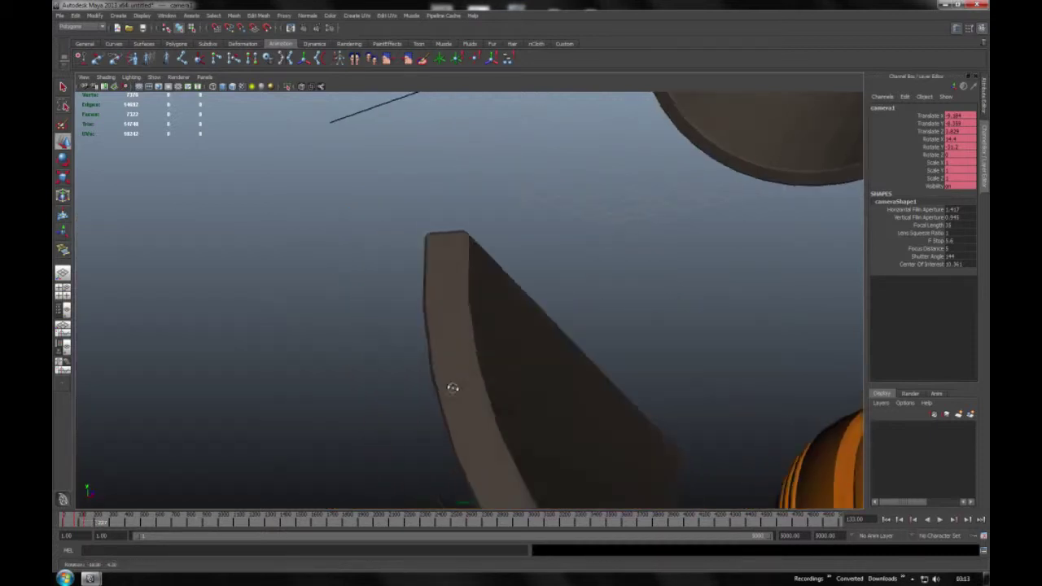
pyautogui.moveTo(572, 392)
pyautogui.keyDown('alt'); pyautogui.mouseDown()
pyautogui.moveTo(470, 337)
pyautogui.moveTo(532, 393)
pyautogui.moveTo(537, 385)
pyautogui.moveTo(451, 346)
pyautogui.moveTo(431, 348)
pyautogui.mouseUp(); pyautogui.keyUp('alt')
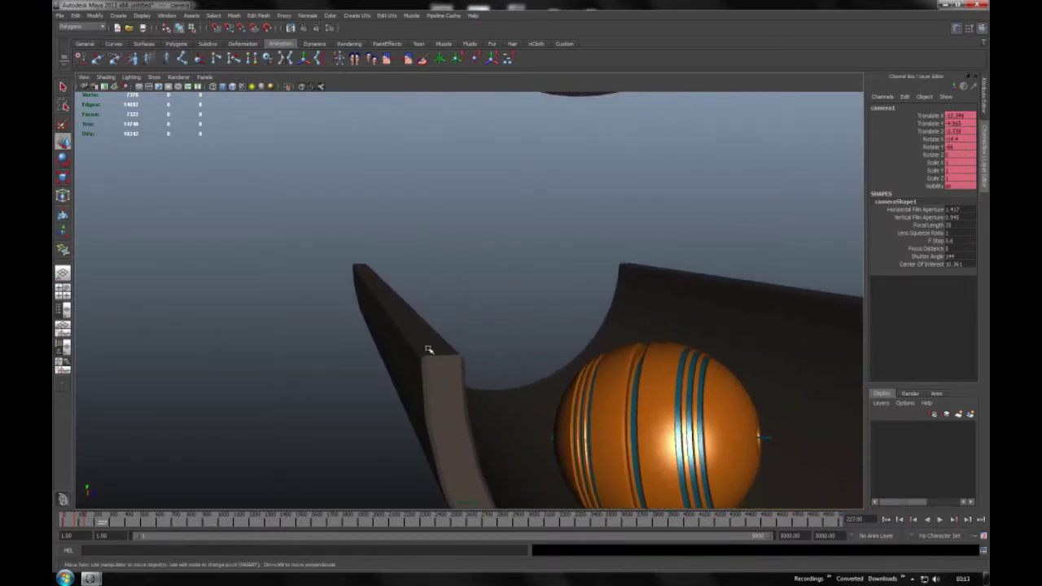
pyautogui.press('s')
pyautogui.moveTo(117, 523); pyautogui.dragTo(113, 523)
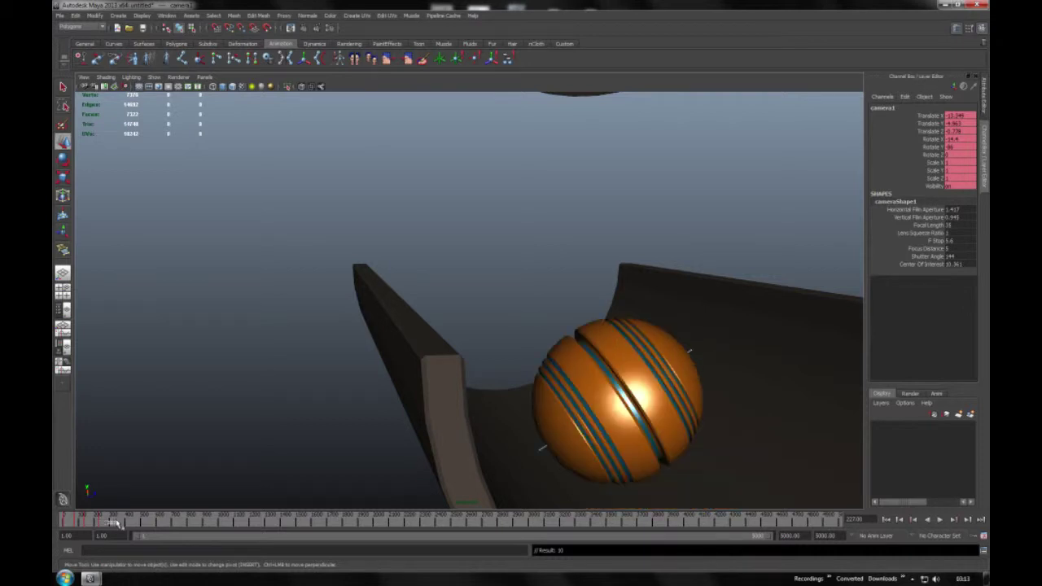
pyautogui.keyDown('alt'); pyautogui.moveTo(477, 472); pyautogui.dragTo(497, 481); pyautogui.keyUp('alt')
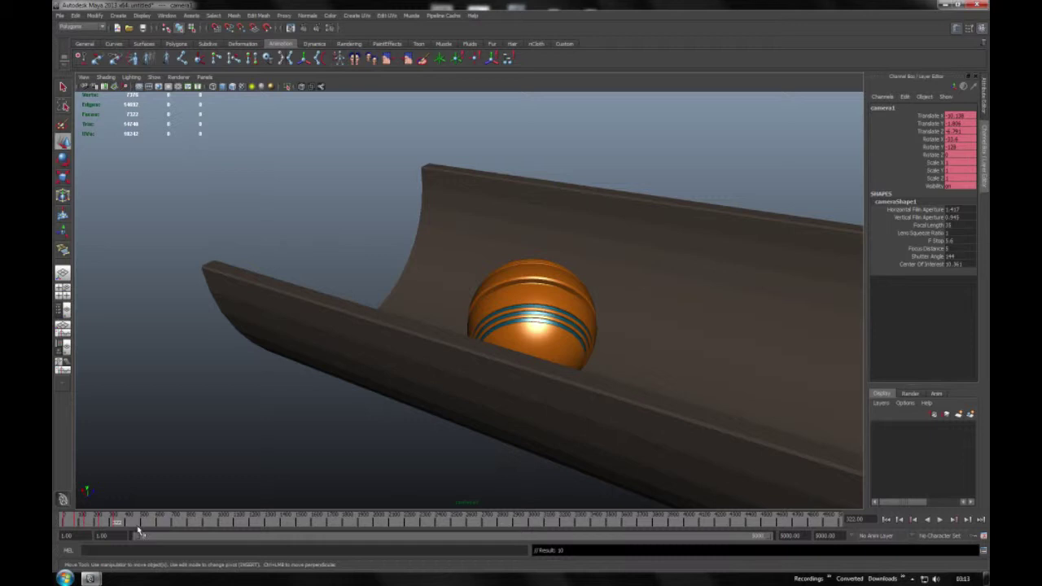
pyautogui.click(145, 523)
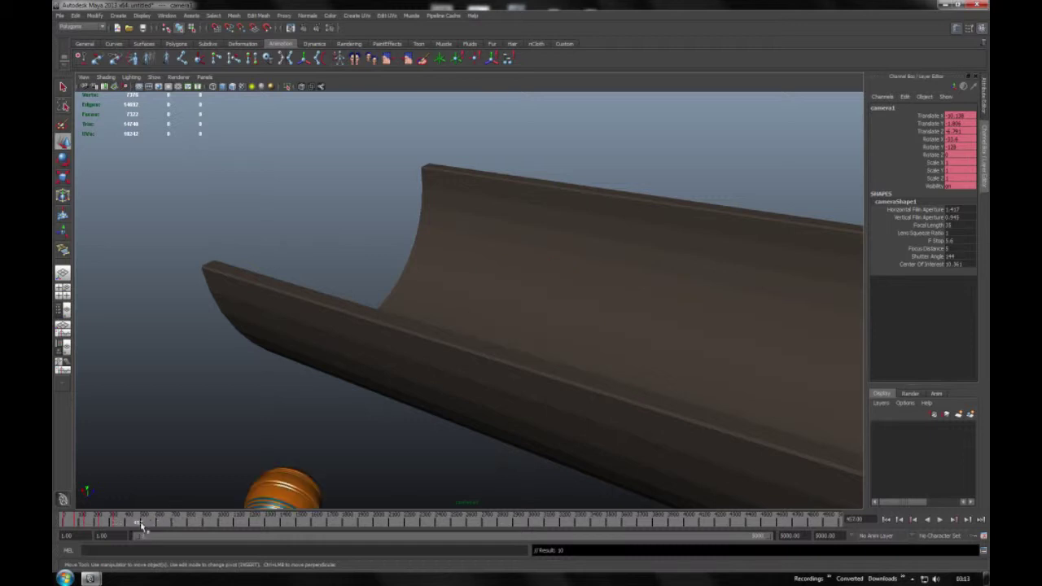
# Stop playback and check the camera shot at frames 5 and 500
pyautogui.moveTo(141, 525); pyautogui.dragTo(144, 526)
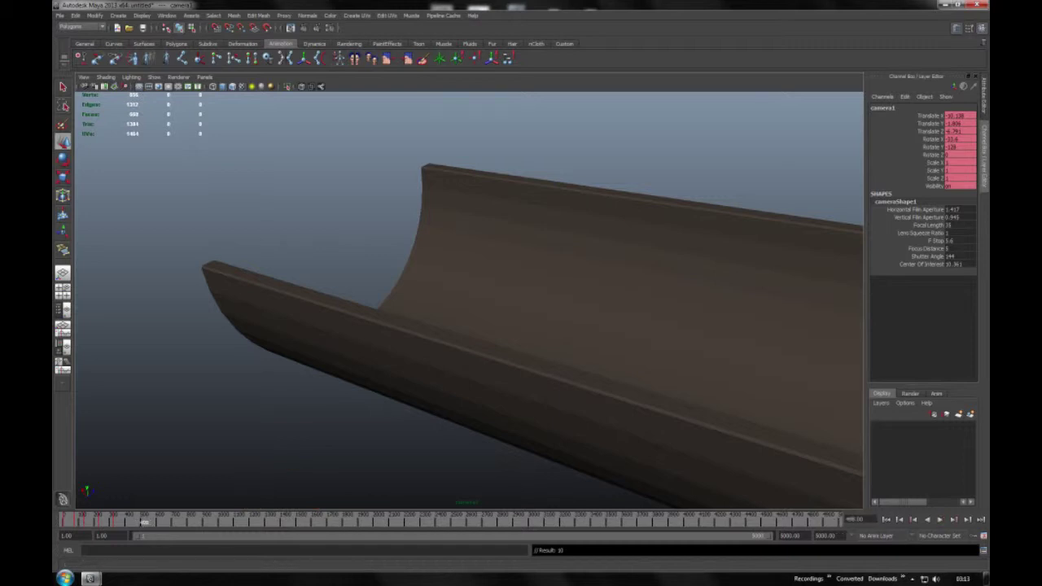
pyautogui.press('Escape')
pyautogui.write('5')
pyautogui.press('Return')
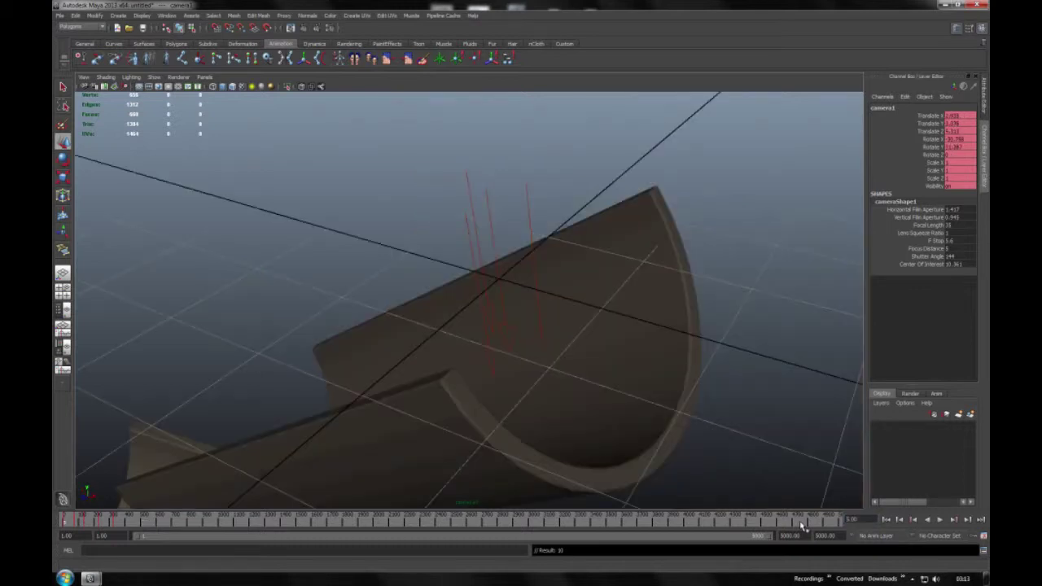
pyautogui.click(850, 518)
pyautogui.write('500')
pyautogui.press('Return')
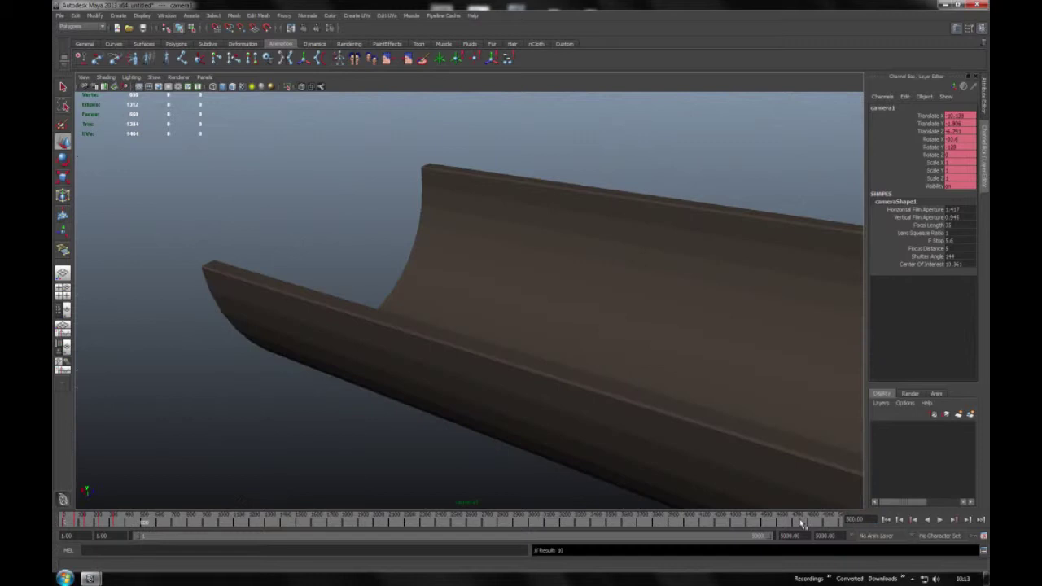
# Jump to frame 400, swing camera1 inside the gutter, and scrub to show the resting ball
pyautogui.moveTo(360, 415)
pyautogui.keyDown('alt'); pyautogui.mouseDown()
pyautogui.moveTo(458, 421)
pyautogui.moveTo(496, 372)
pyautogui.moveTo(511, 308)
pyautogui.moveTo(472, 361)
pyautogui.moveTo(504, 379)
pyautogui.moveTo(518, 379)
pyautogui.moveTo(564, 333)
pyautogui.mouseUp(); pyautogui.keyUp('alt')
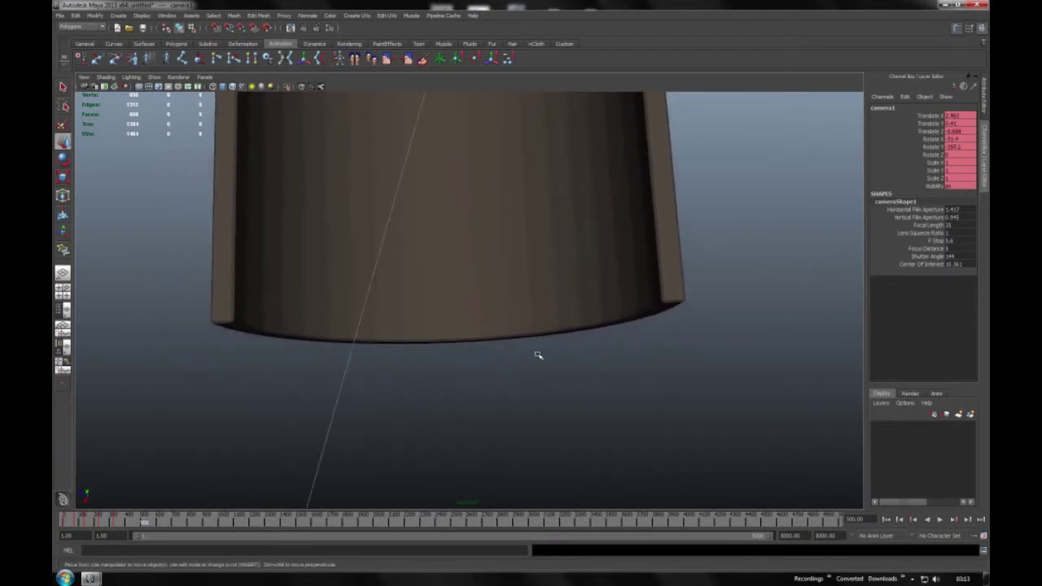
pyautogui.doubleClick(855, 519)
pyautogui.write('400')
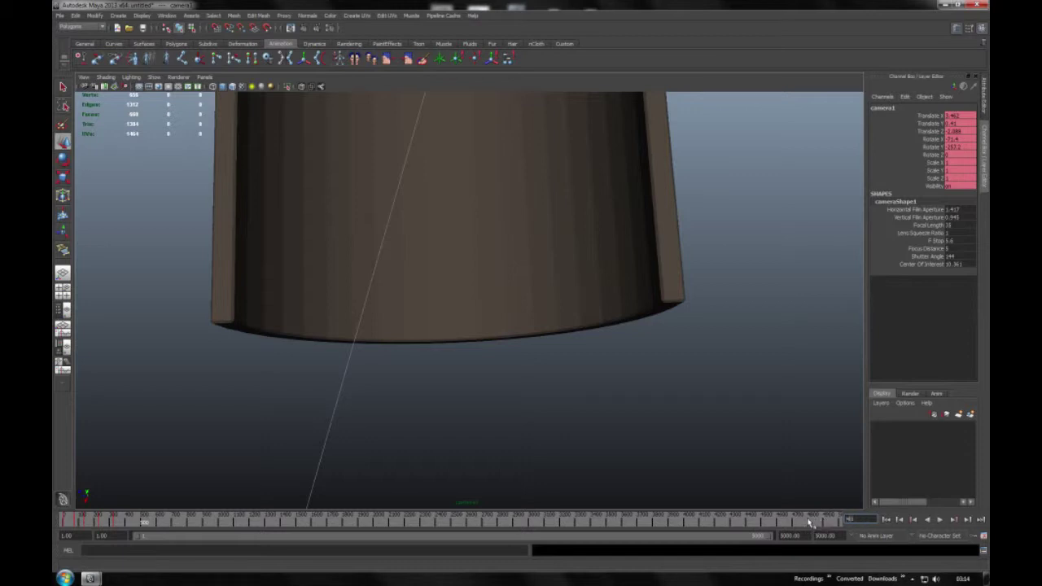
pyautogui.press('Return')
pyautogui.keyDown('alt'); pyautogui.moveTo(437, 426); pyautogui.dragTo(486, 451); pyautogui.keyUp('alt')
pyautogui.moveTo(128, 519); pyautogui.dragTo(750, 525)
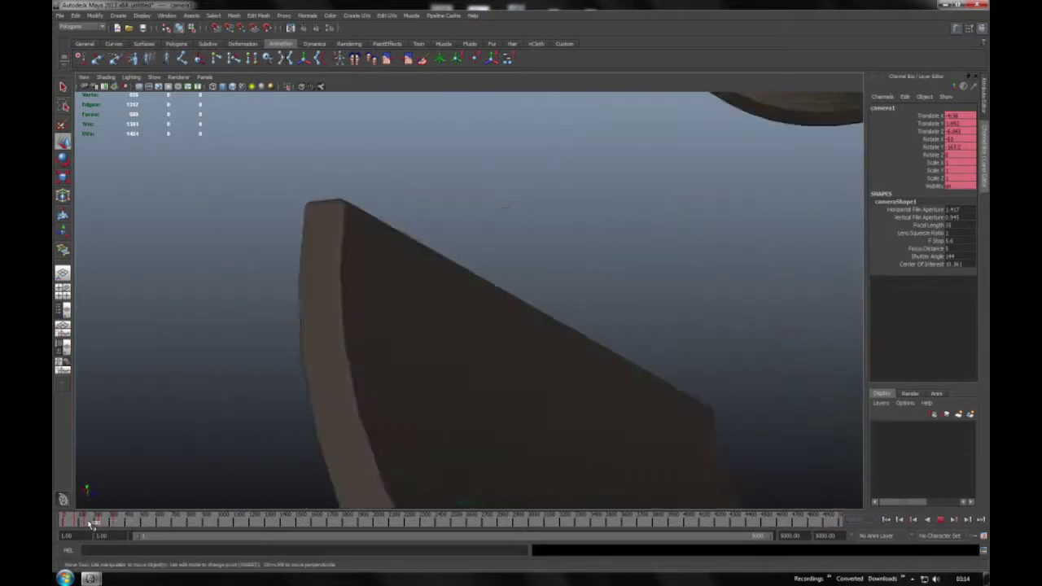
pyautogui.doubleClick(852, 519)
pyautogui.write('400')
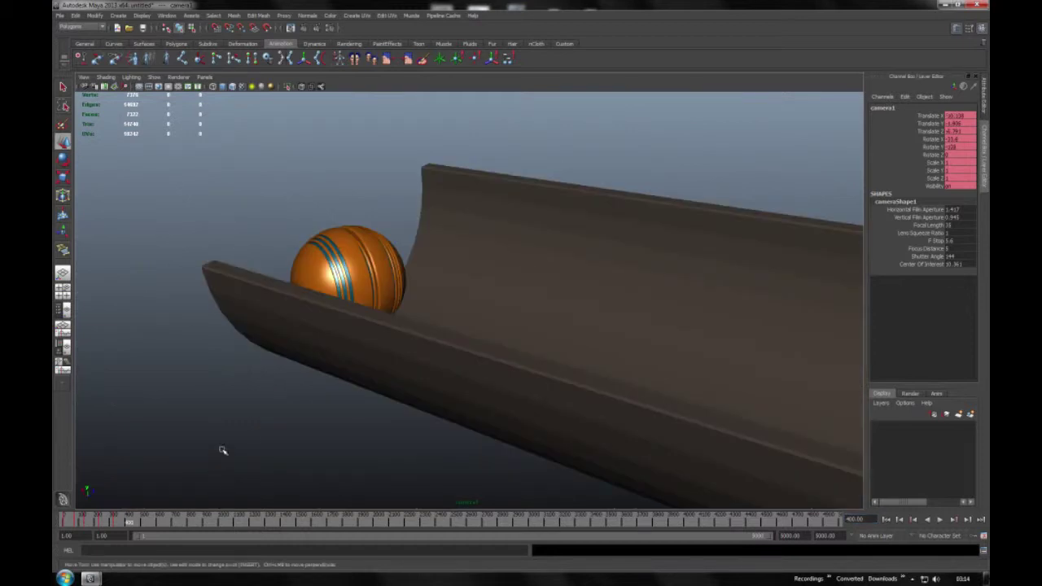
# Center the ball, play the rolling-ball animation from the start, rewind, and set the end frame to 450
pyautogui.moveTo(214, 427)
pyautogui.keyDown('alt'); pyautogui.mouseDown()
pyautogui.moveTo(290, 426)
pyautogui.moveTo(370, 390)
pyautogui.mouseUp(); pyautogui.keyUp('alt')
pyautogui.moveTo(371, 391)
pyautogui.keyDown('alt'); pyautogui.mouseDown(button='middle')
pyautogui.moveTo(491, 249)
pyautogui.moveTo(543, 234)
pyautogui.mouseUp(button='middle'); pyautogui.keyUp('alt')
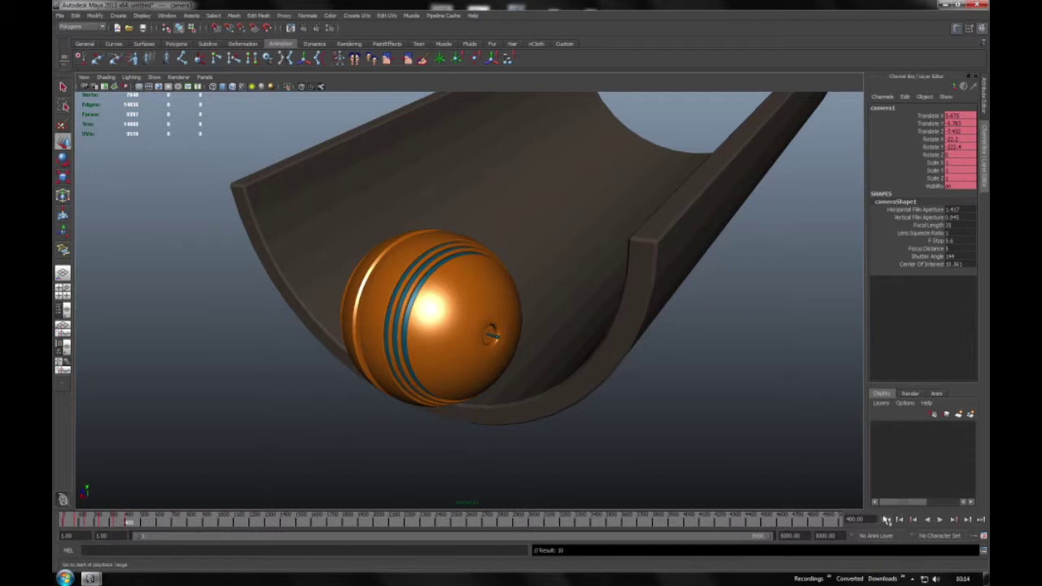
pyautogui.click(887, 520)
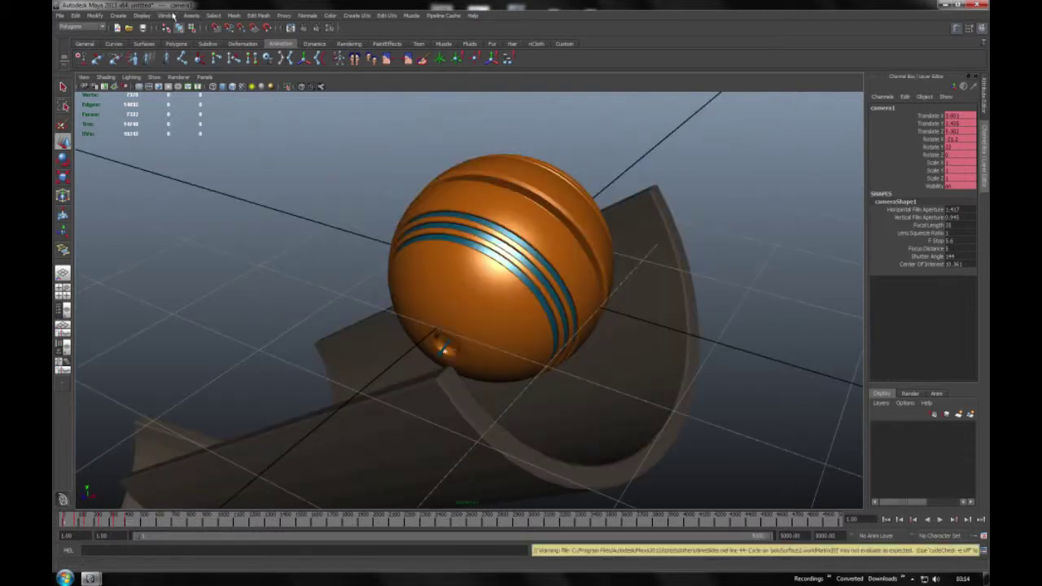
pyautogui.click(941, 519)
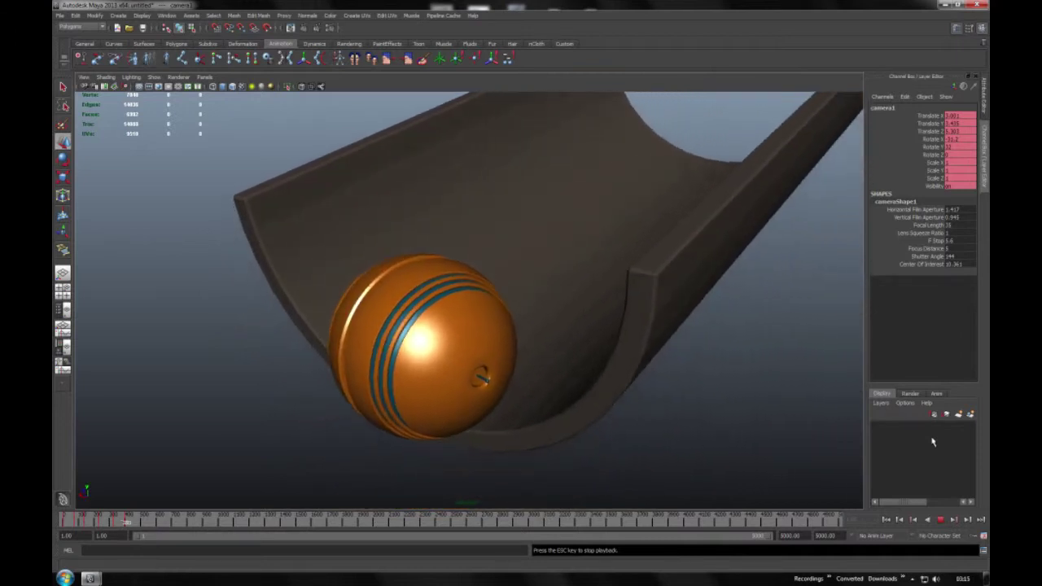
pyautogui.click(941, 525)
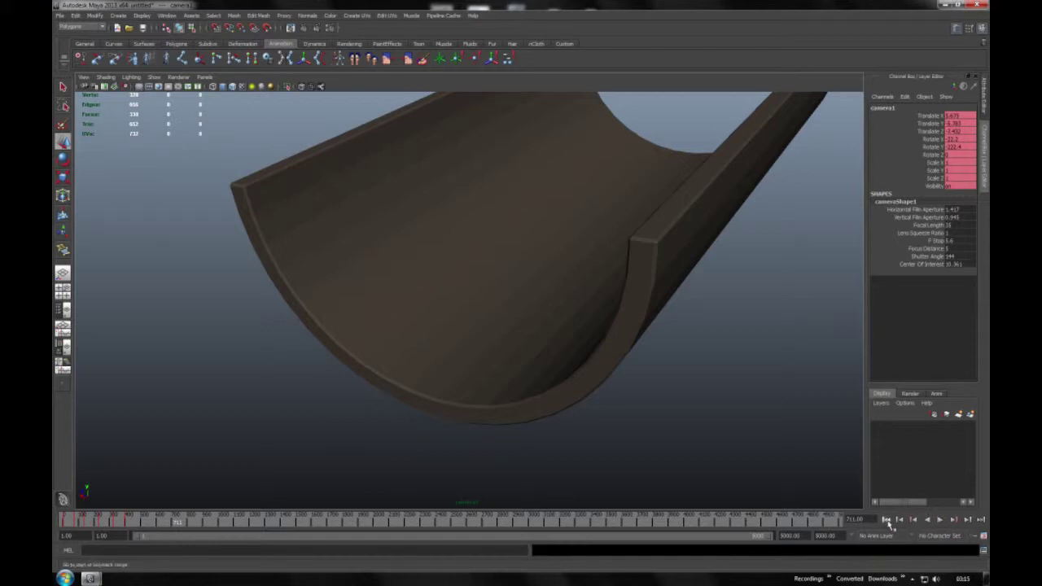
pyautogui.click(887, 522)
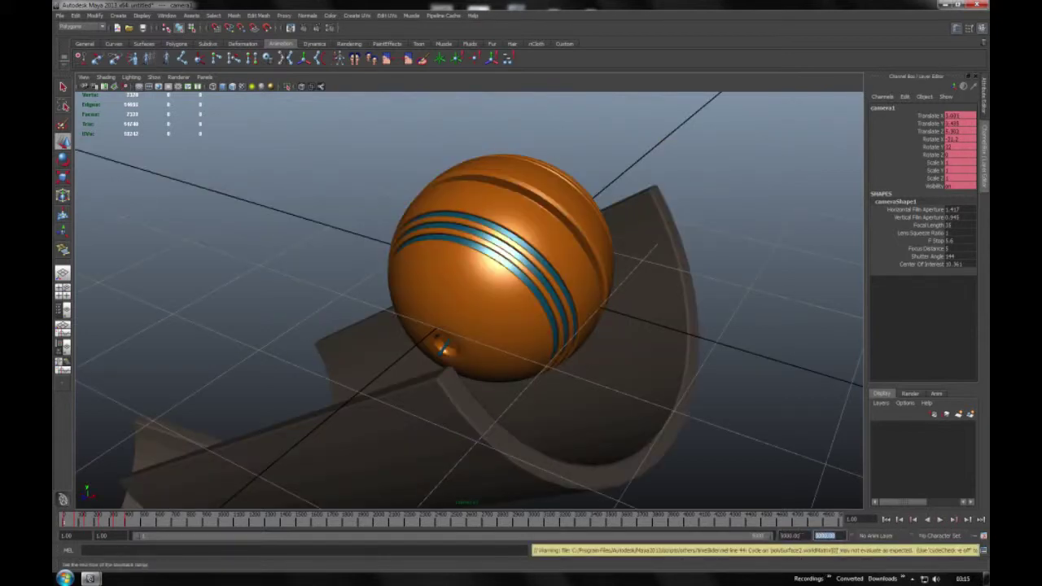
pyautogui.write('450')
pyautogui.press('Return')
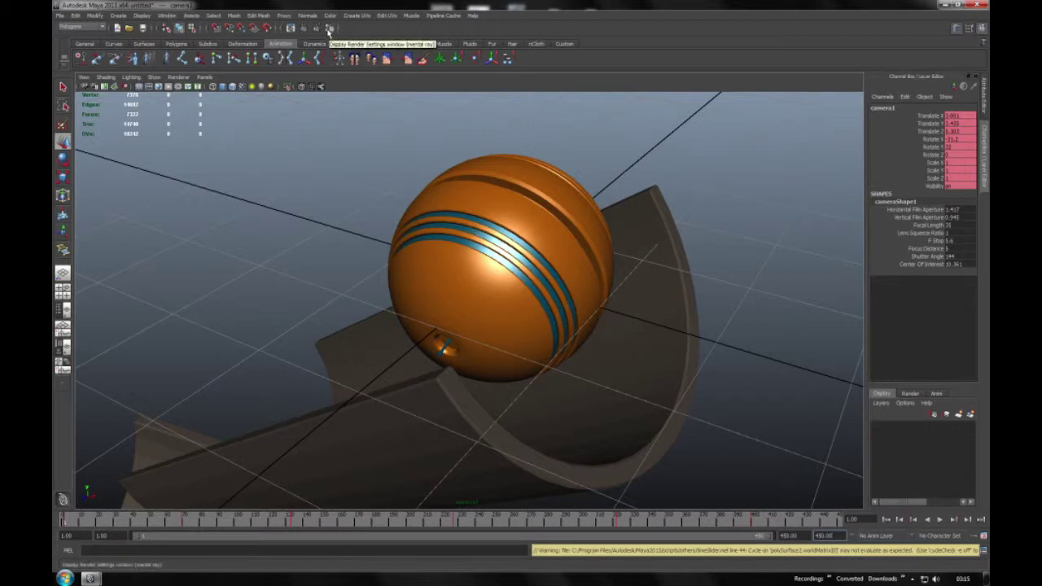
# Open Playblast Options with Display size kept at From Render Settings, then bring up Render Settings
pyautogui.click(164, 17)
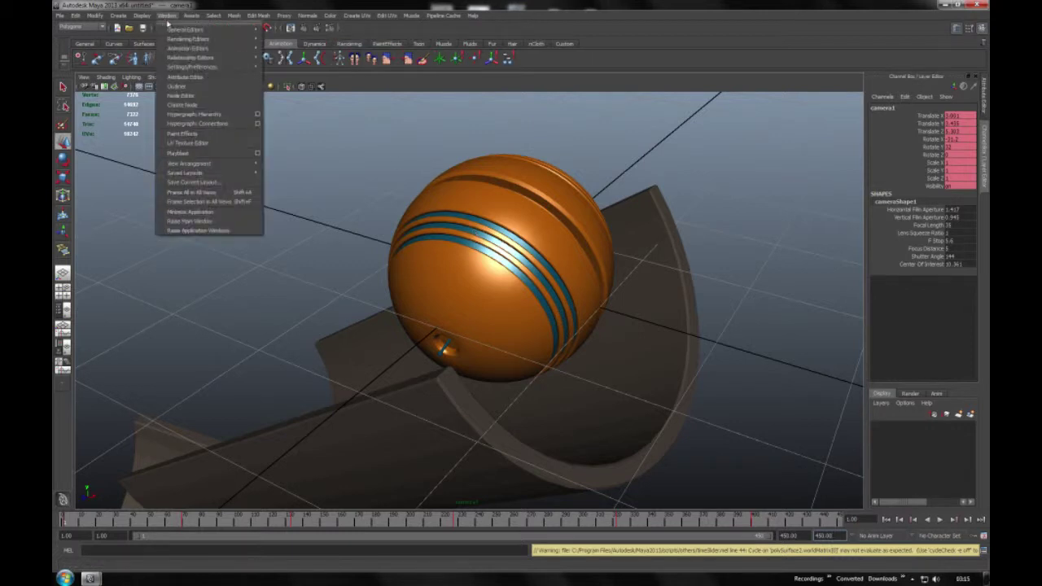
pyautogui.click(255, 155)
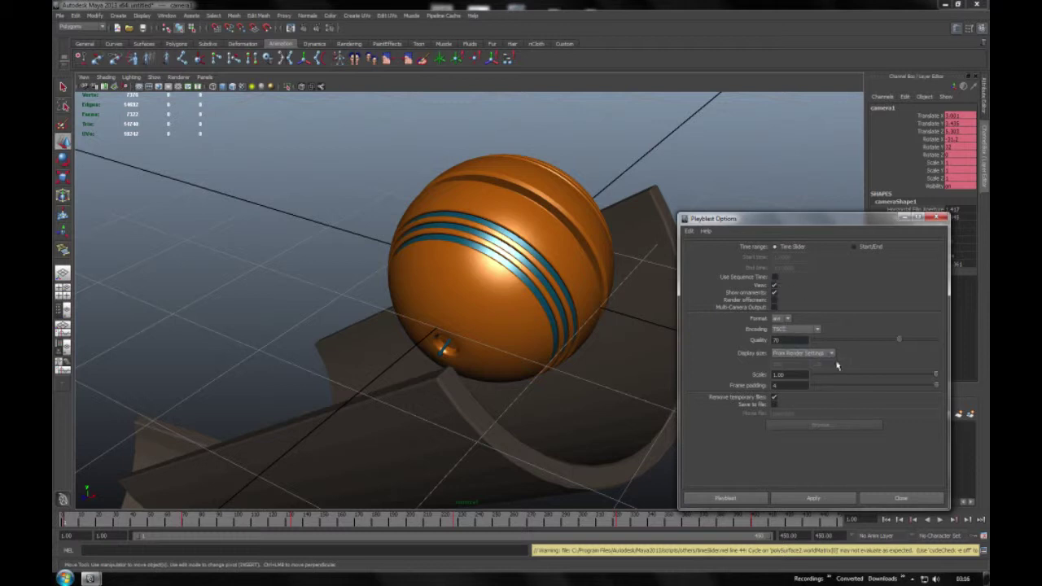
pyautogui.click(787, 353)
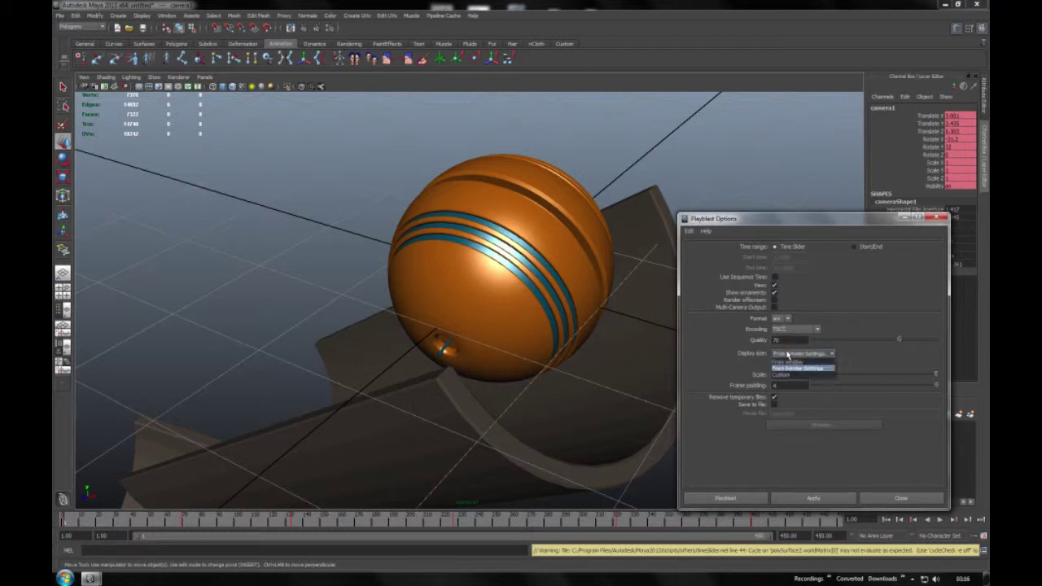
pyautogui.click(802, 368)
pyautogui.click(784, 354)
pyautogui.click(788, 368)
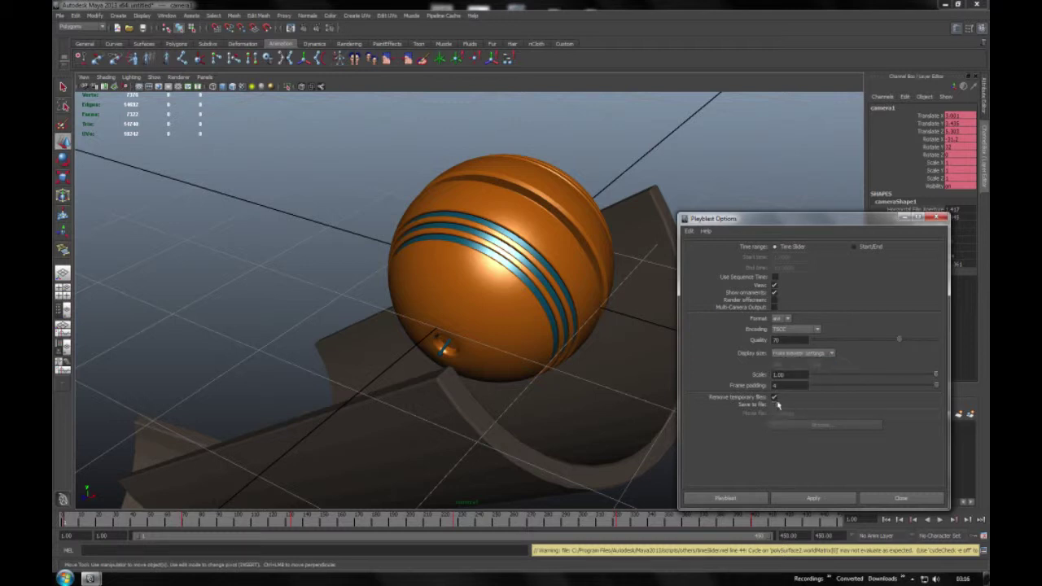
pyautogui.click(330, 29)
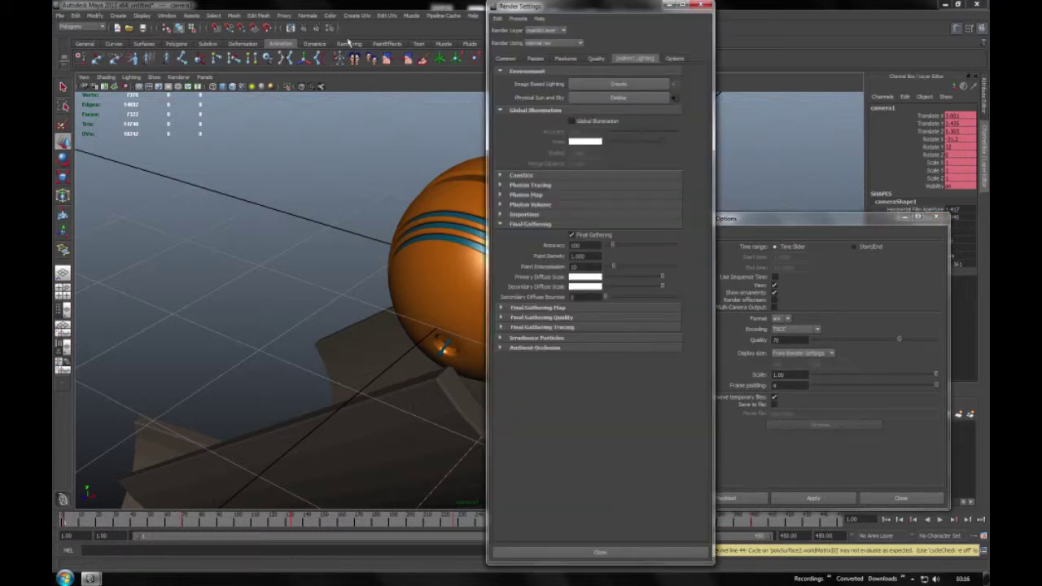
# Set the Renderable Camera to camera1 on the Common tab
pyautogui.click(506, 60)
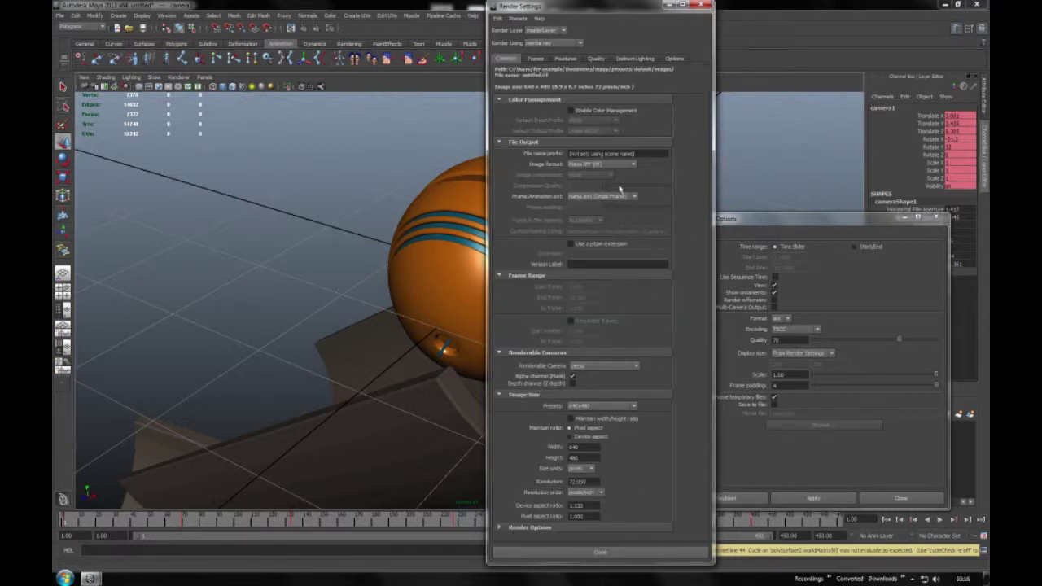
pyautogui.click(594, 368)
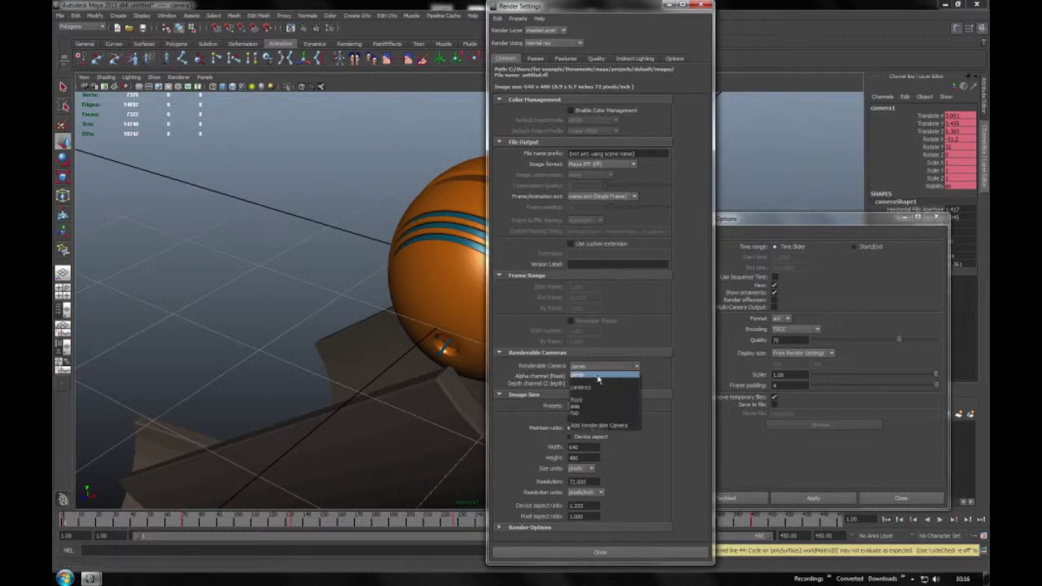
pyautogui.click(595, 393)
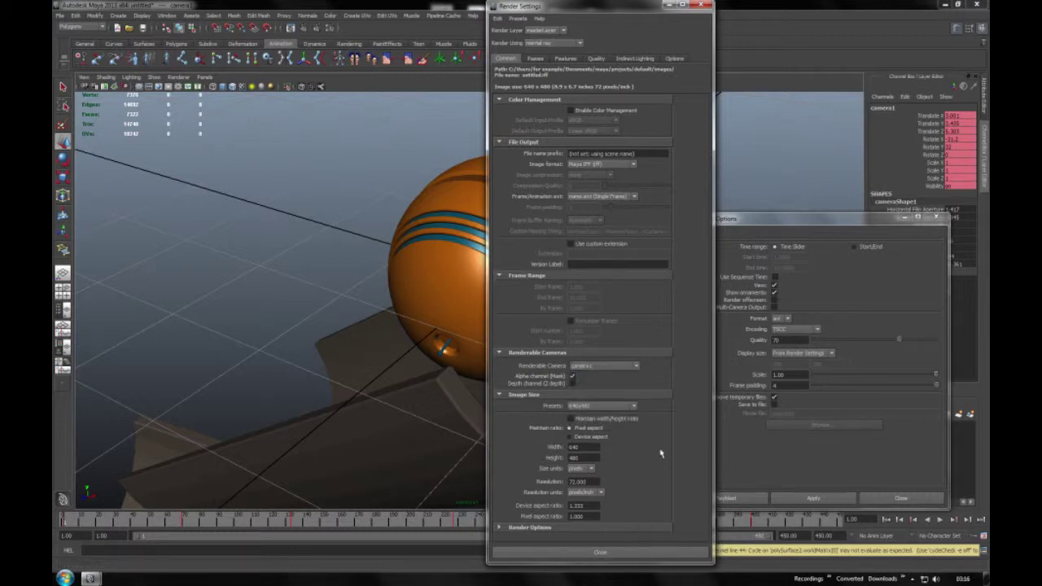
pyautogui.click(594, 527)
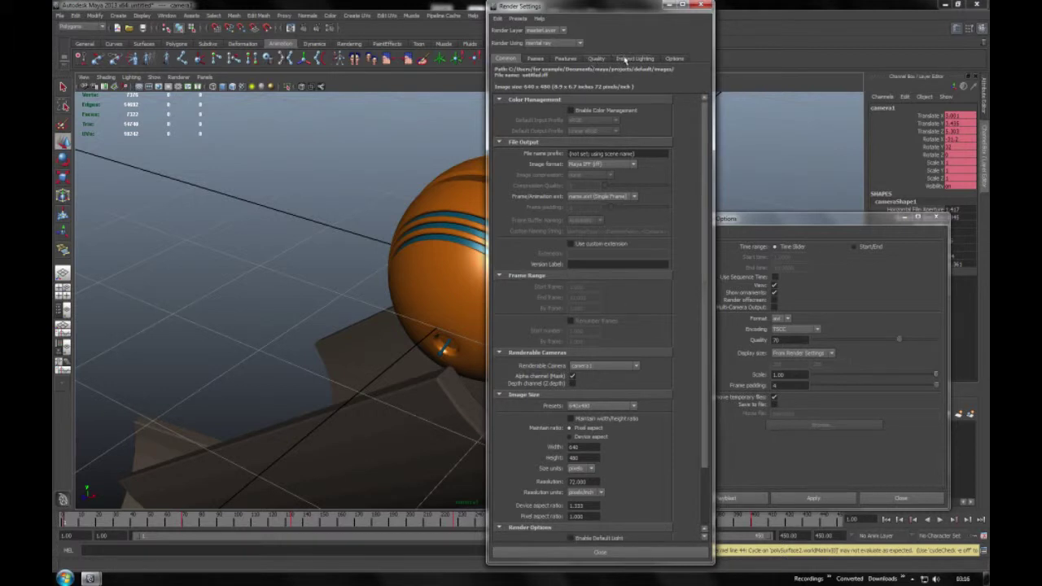
# On the Quality tab set Max Sample Level 2 and a Gauss filter, then close
pyautogui.click(598, 59)
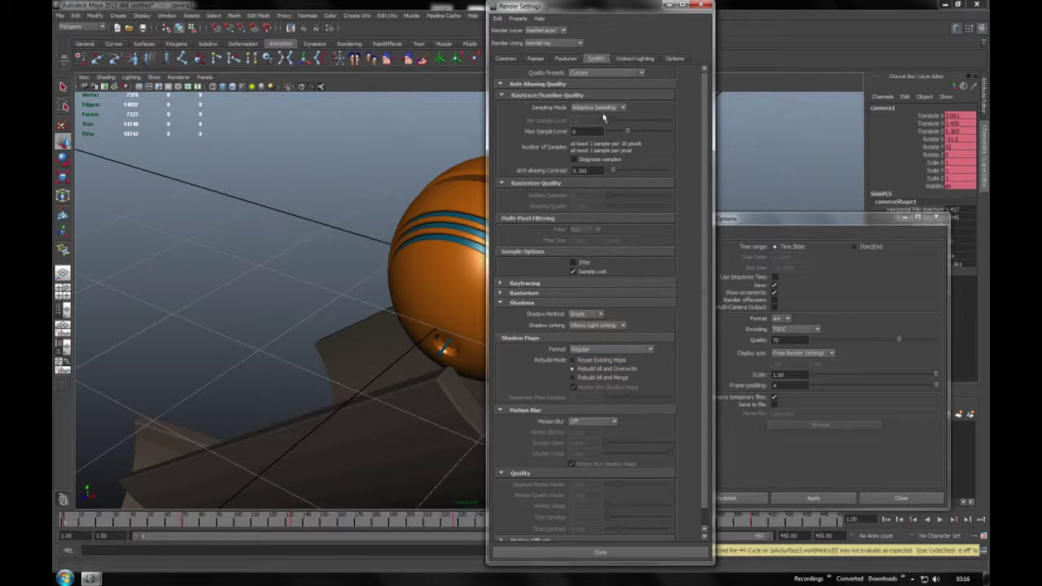
pyautogui.moveTo(627, 135); pyautogui.dragTo(639, 137)
pyautogui.click(584, 232)
pyautogui.click(591, 253)
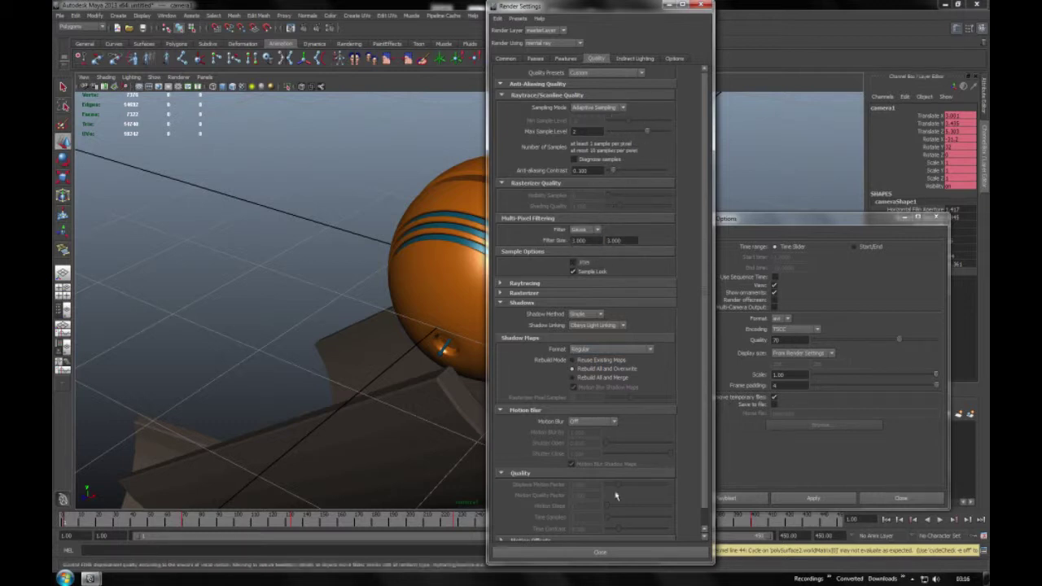
pyautogui.click(564, 553)
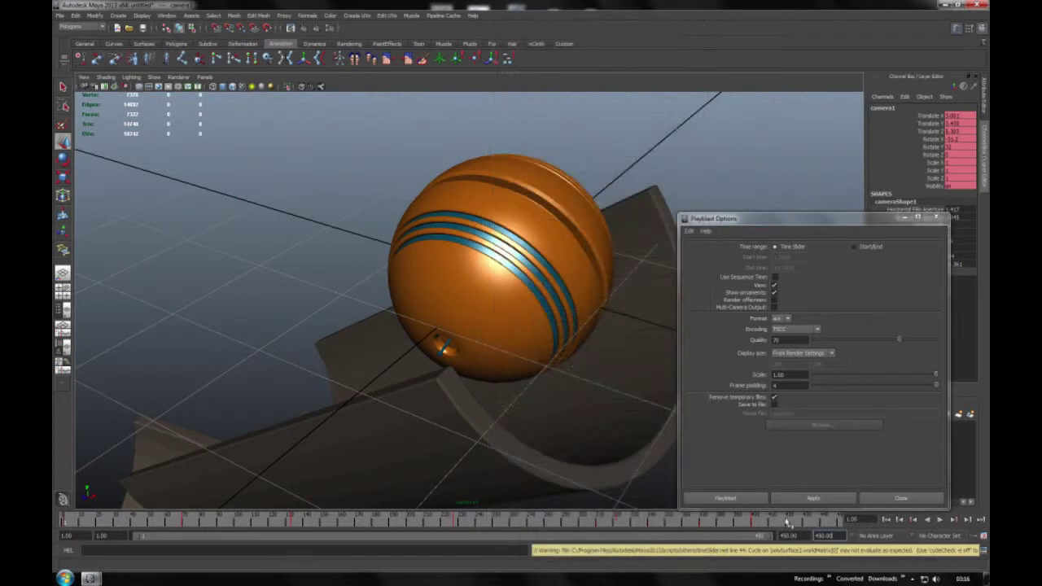
# Run the playblast to capture the ball rolling down the half-pipe as an AVI
pyautogui.click(725, 498)
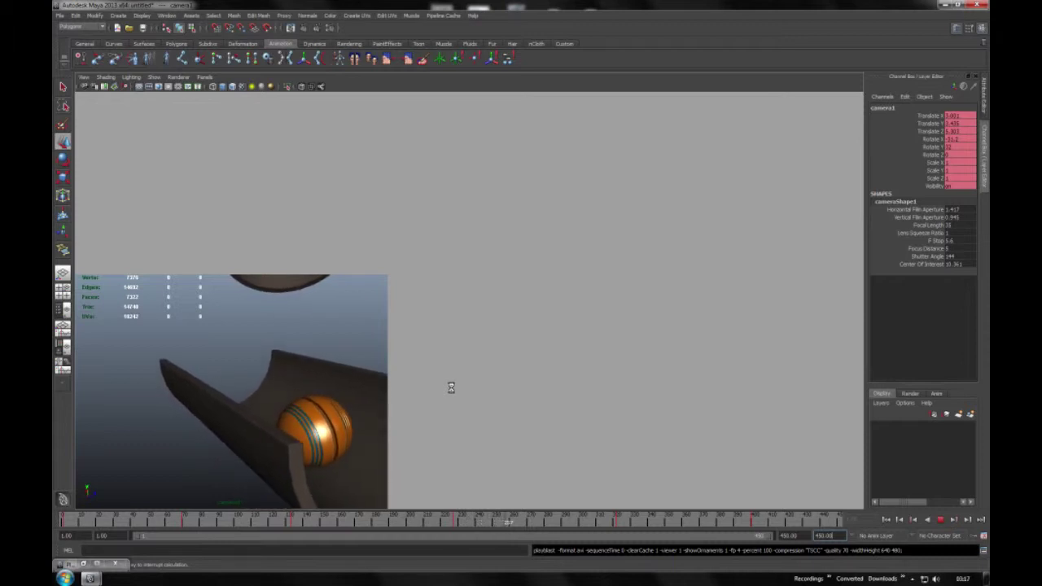
pyautogui.press('super')
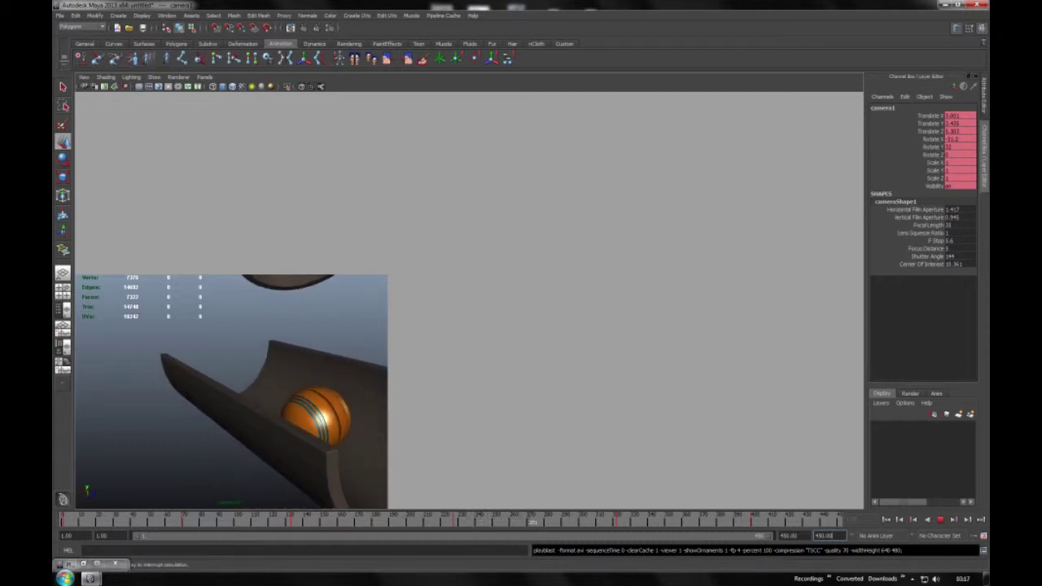
# Browse to My Documents > maya > projects > default > images and move the window aside
pyautogui.click(201, 465)
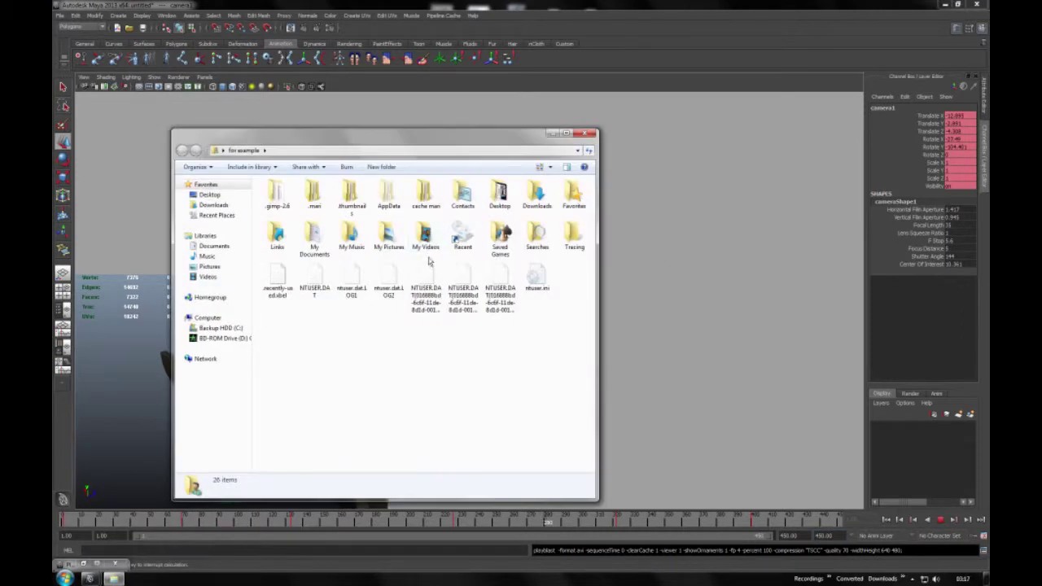
pyautogui.doubleClick(309, 237)
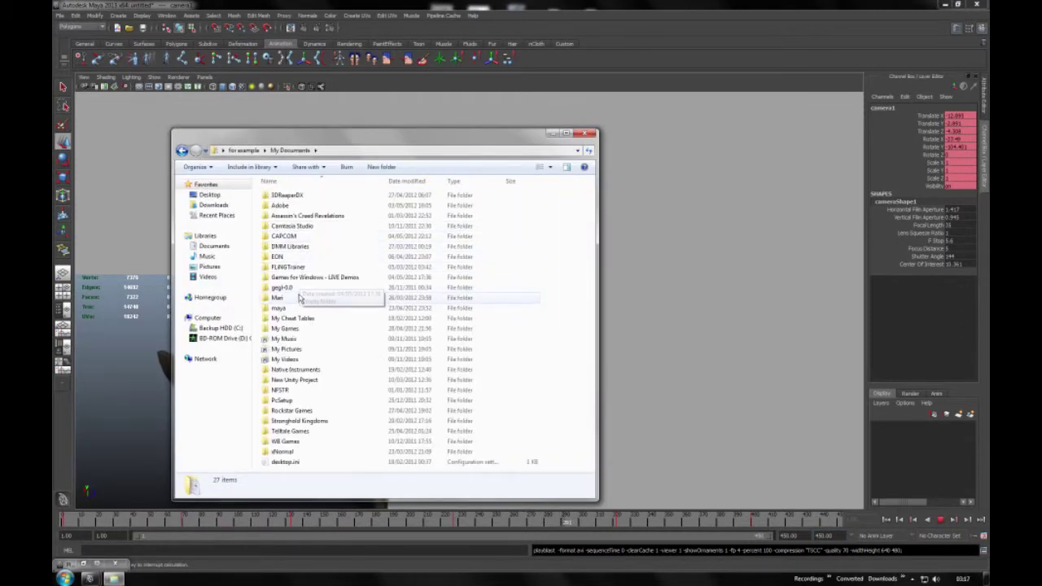
pyautogui.doubleClick(279, 309)
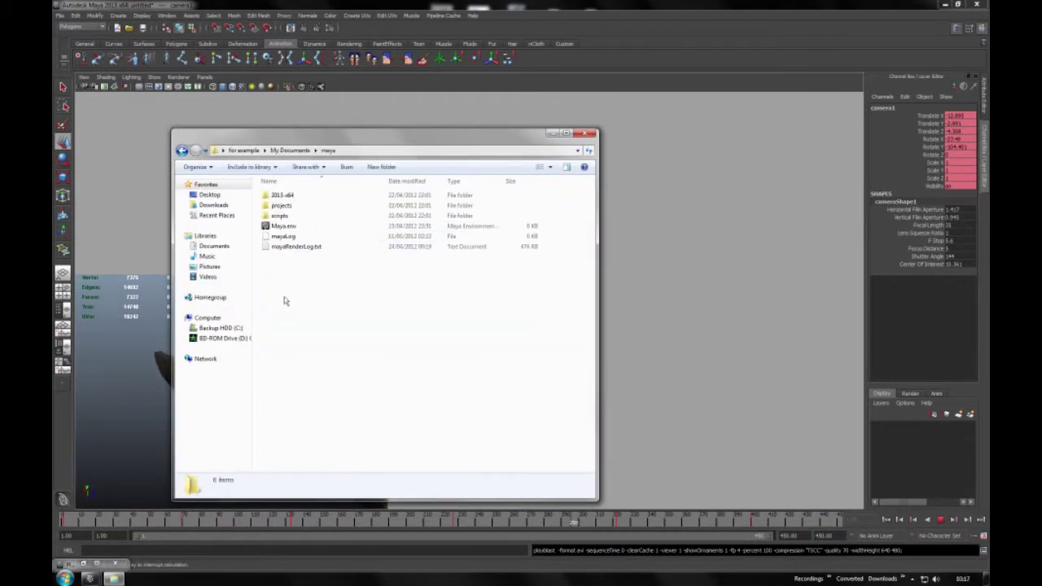
pyautogui.doubleClick(285, 206)
pyautogui.doubleClick(285, 195)
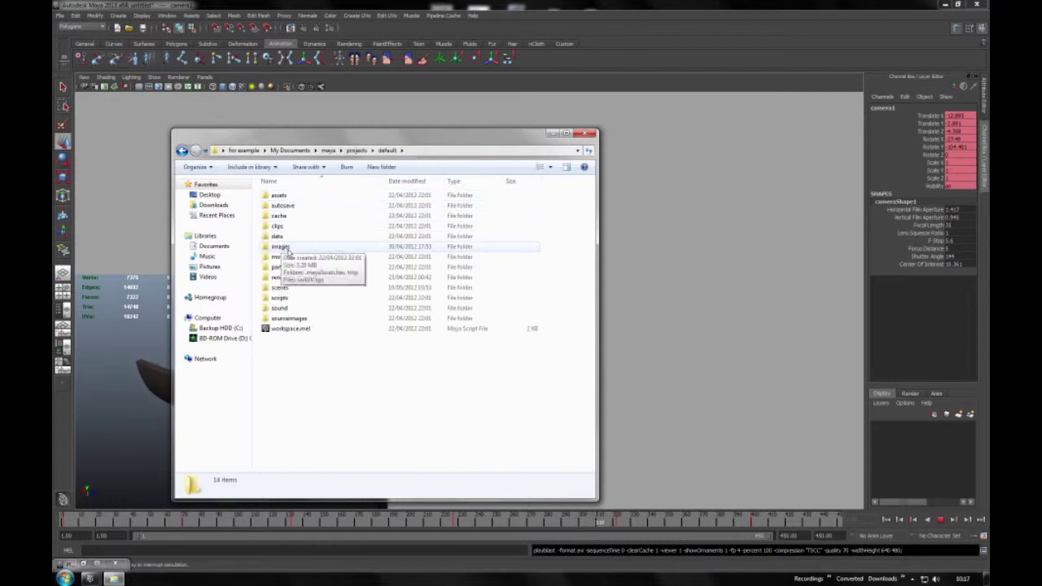
pyautogui.doubleClick(280, 246)
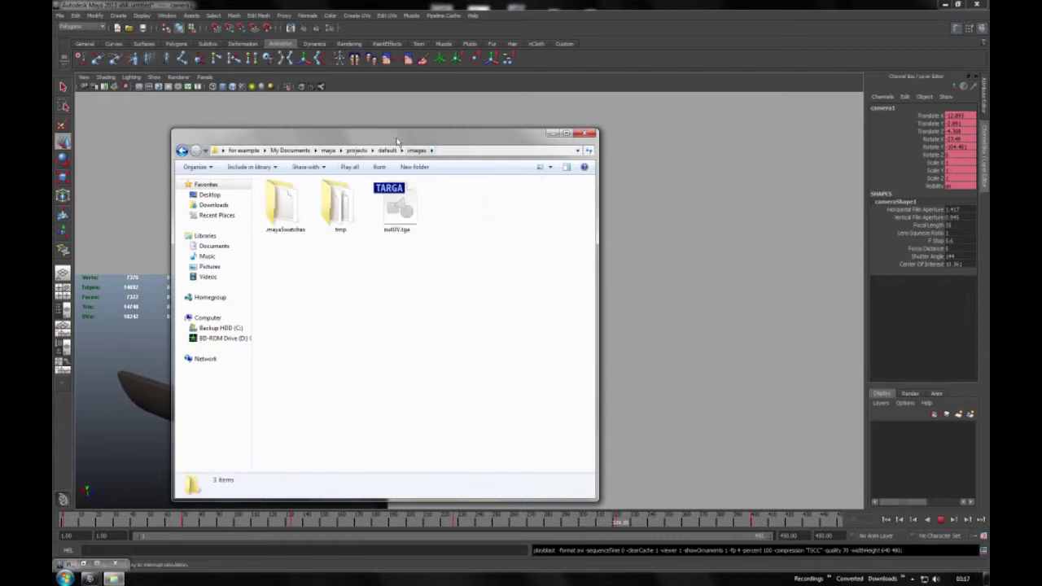
pyautogui.moveTo(397, 142); pyautogui.dragTo(700, 139)
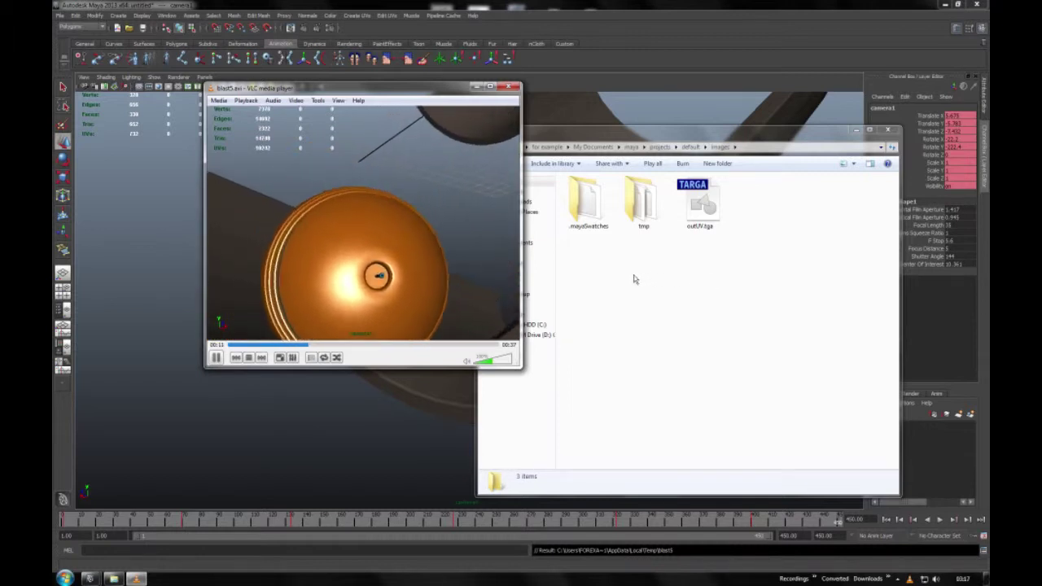
# Close Explorer, watch the 37-second blast0.avi in VLC, then close VLC
pyautogui.click(889, 130)
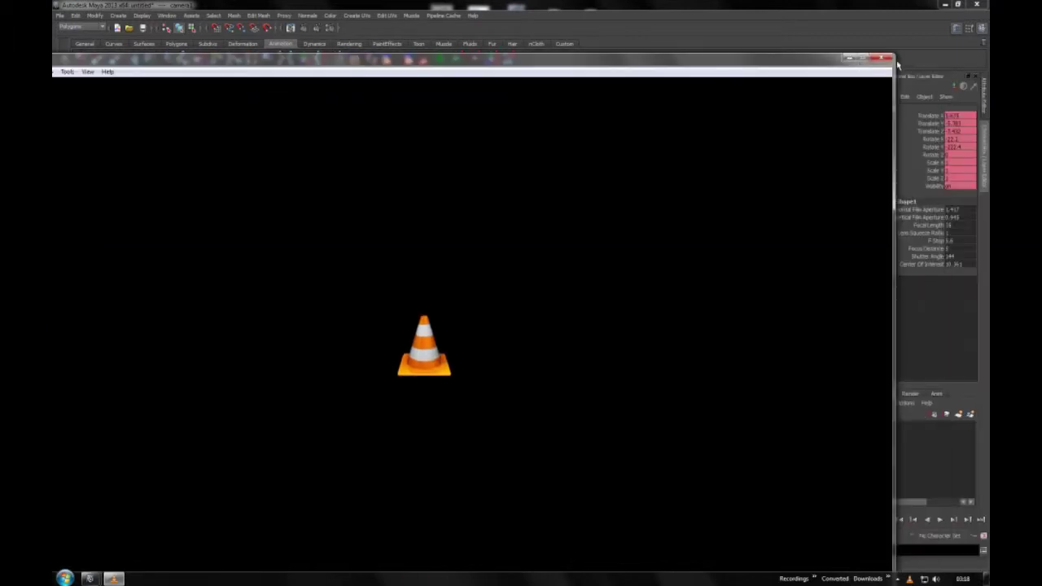
pyautogui.click(883, 58)
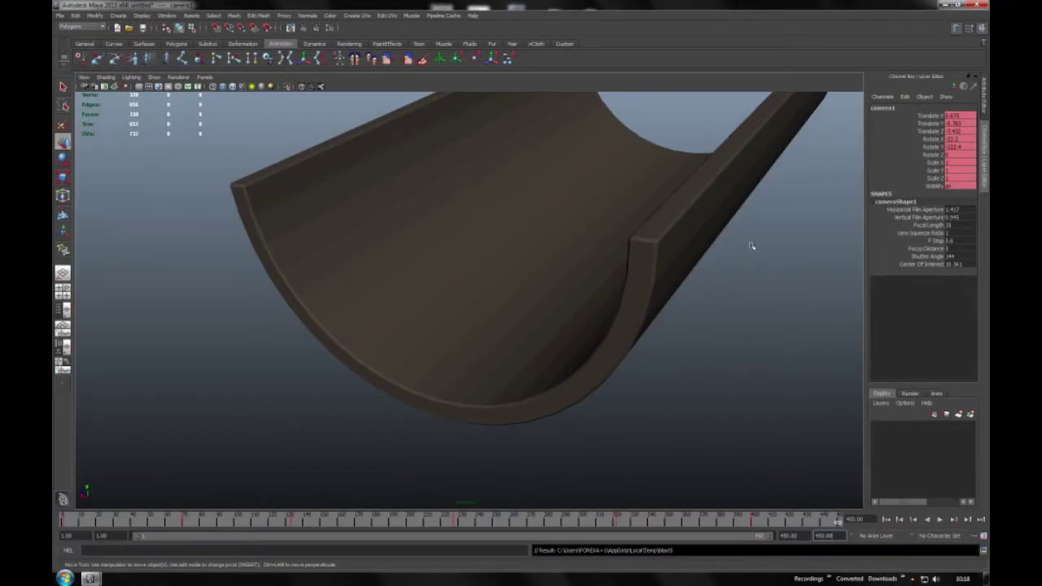
# Play with Alt+V, scrub the time slider to frame 71, and turn on the Resolution Gate
pyautogui.hotkey('alt', 'v')
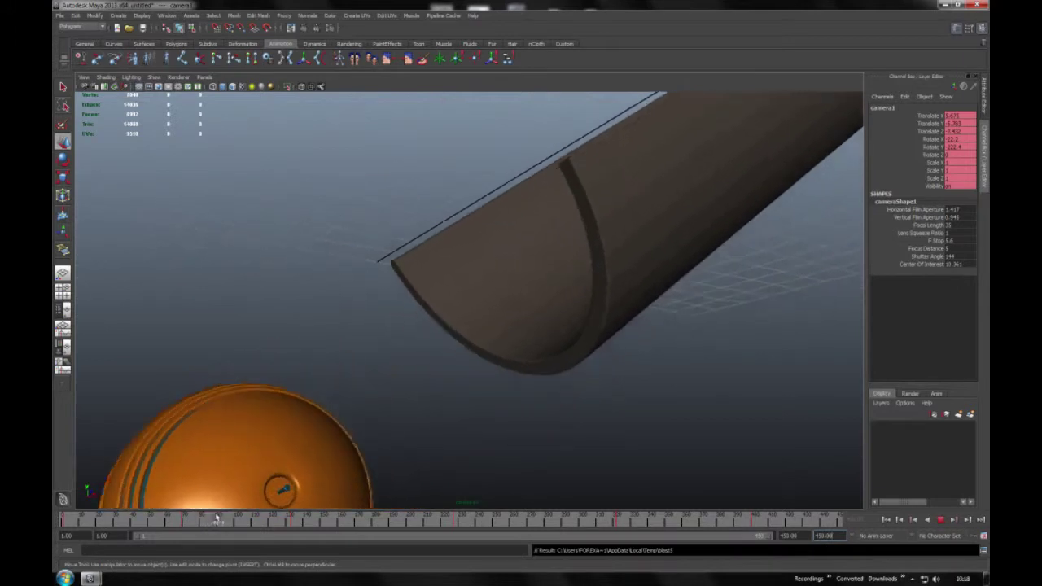
pyautogui.moveTo(255, 518); pyautogui.dragTo(483, 521)
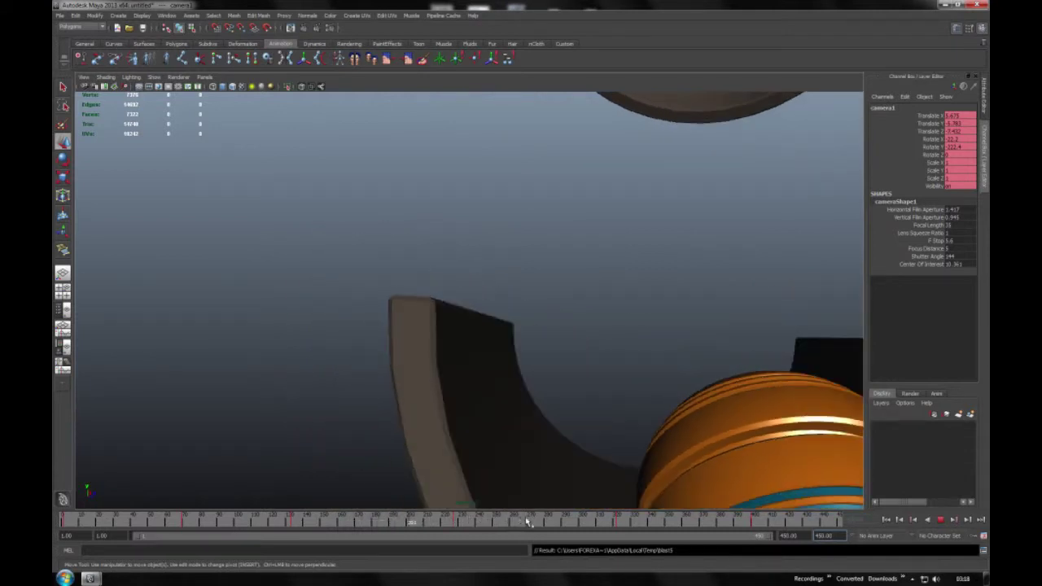
pyautogui.moveTo(527, 521); pyautogui.dragTo(536, 523)
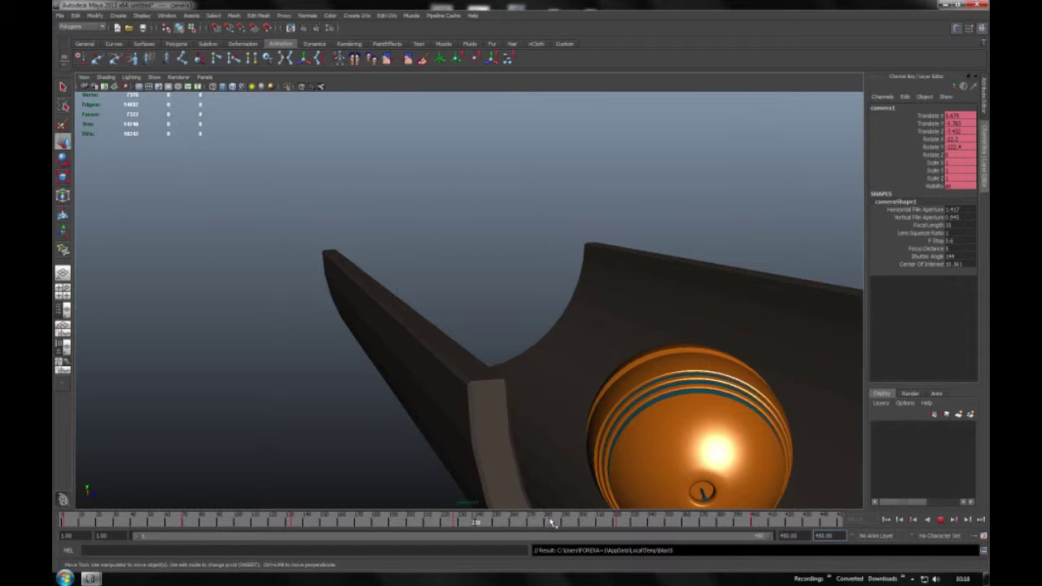
pyautogui.click(556, 521)
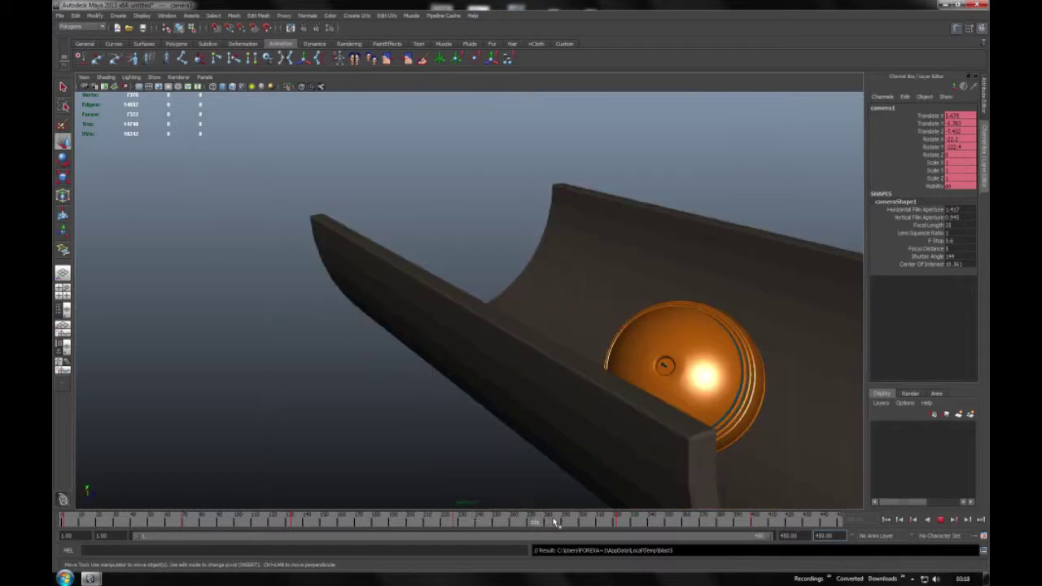
pyautogui.click(555, 521)
pyautogui.moveTo(555, 522)
pyautogui.mouseDown()
pyautogui.moveTo(62, 516)
pyautogui.moveTo(186, 525)
pyautogui.mouseUp()
pyautogui.click(198, 88)
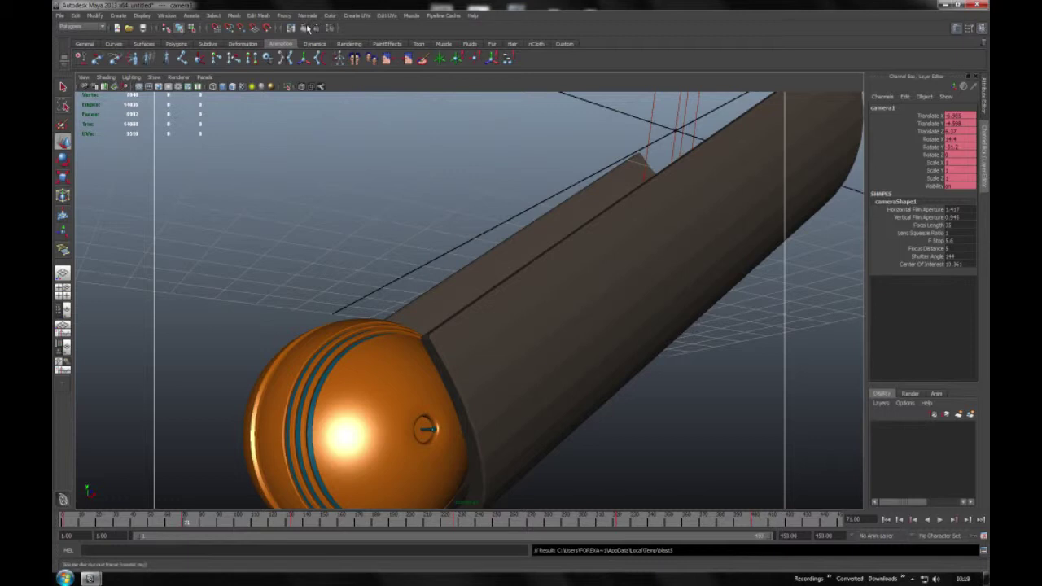
# Render frame 71 from camera1 in mental ray at 640x480, close Render View, open Render Settings
pyautogui.click(309, 27)
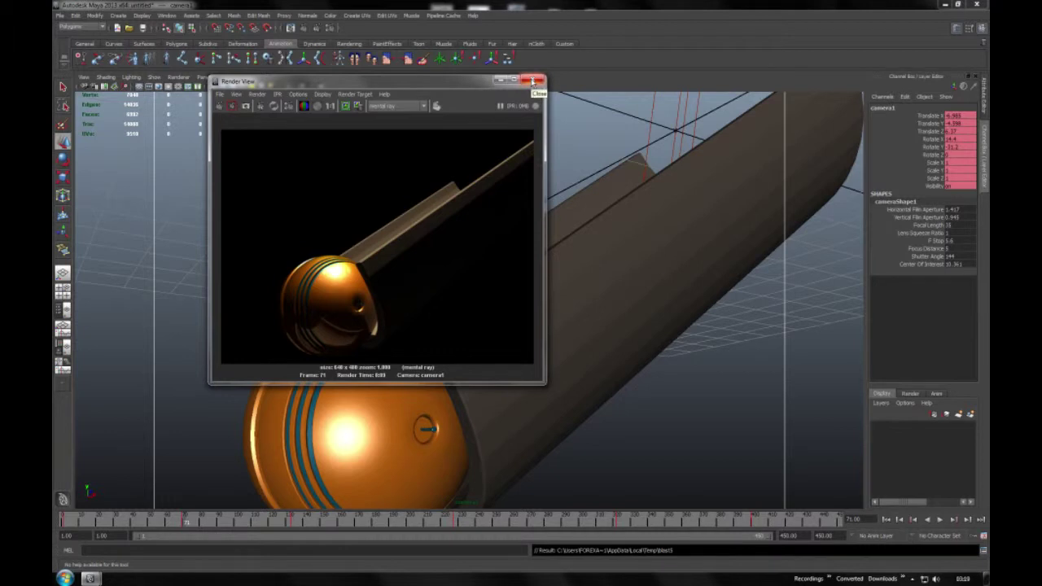
pyautogui.click(533, 80)
pyautogui.click(329, 28)
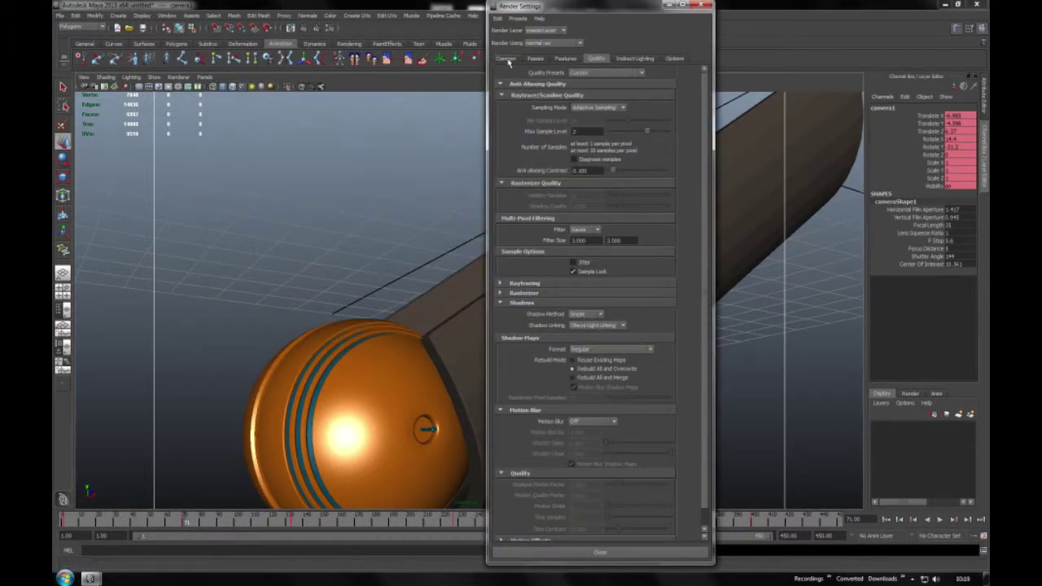
# Change the Image Size preset from HD 720 to HD 1080 (1920x1080) and close Render Settings
pyautogui.click(507, 59)
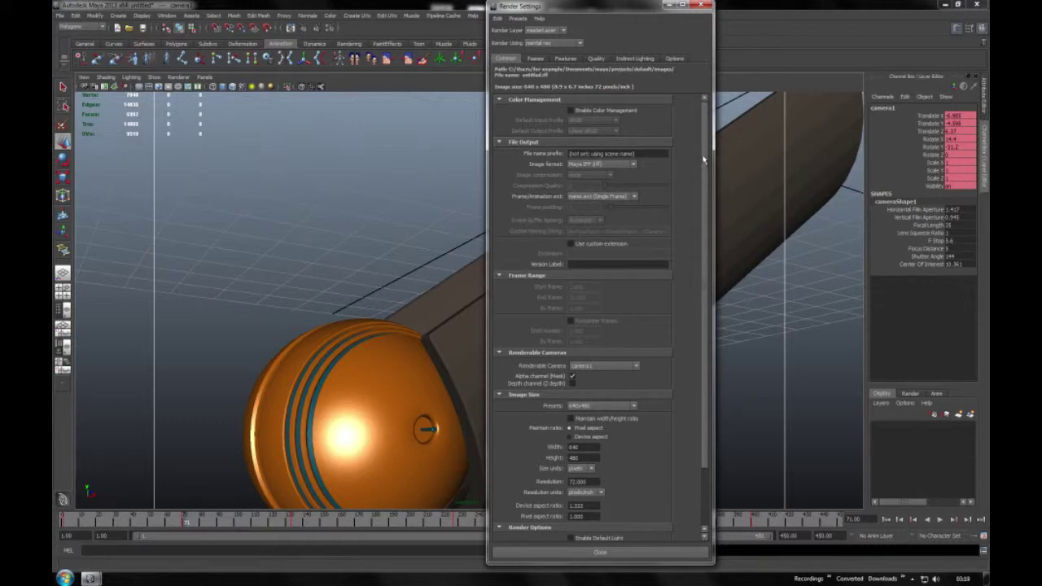
pyautogui.moveTo(705, 160); pyautogui.dragTo(703, 228)
pyautogui.click(630, 336)
pyautogui.scroll(-2, 586, 382)
pyautogui.click(583, 398)
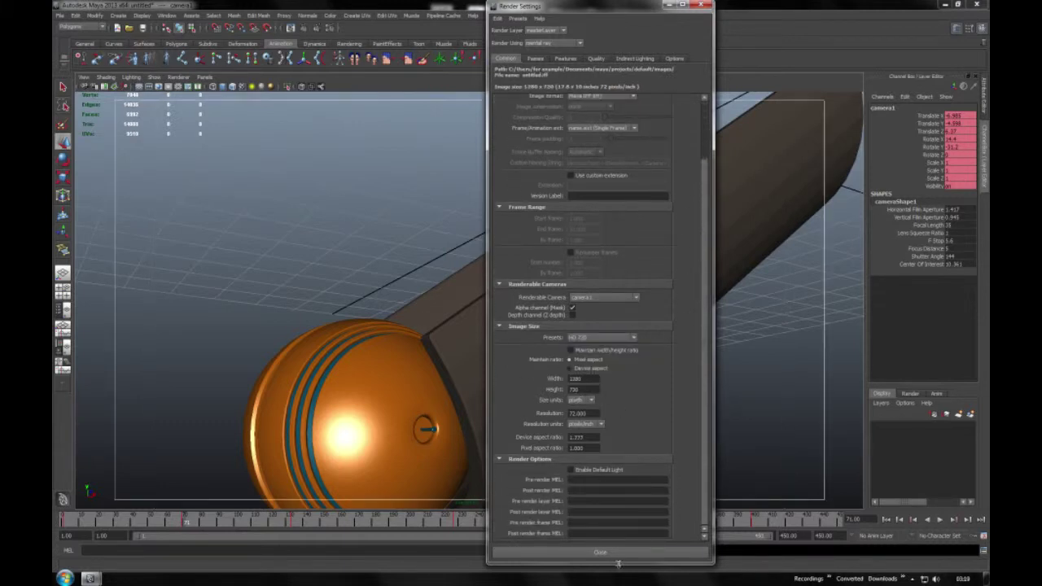
pyautogui.click(599, 337)
pyautogui.click(594, 404)
pyautogui.click(615, 551)
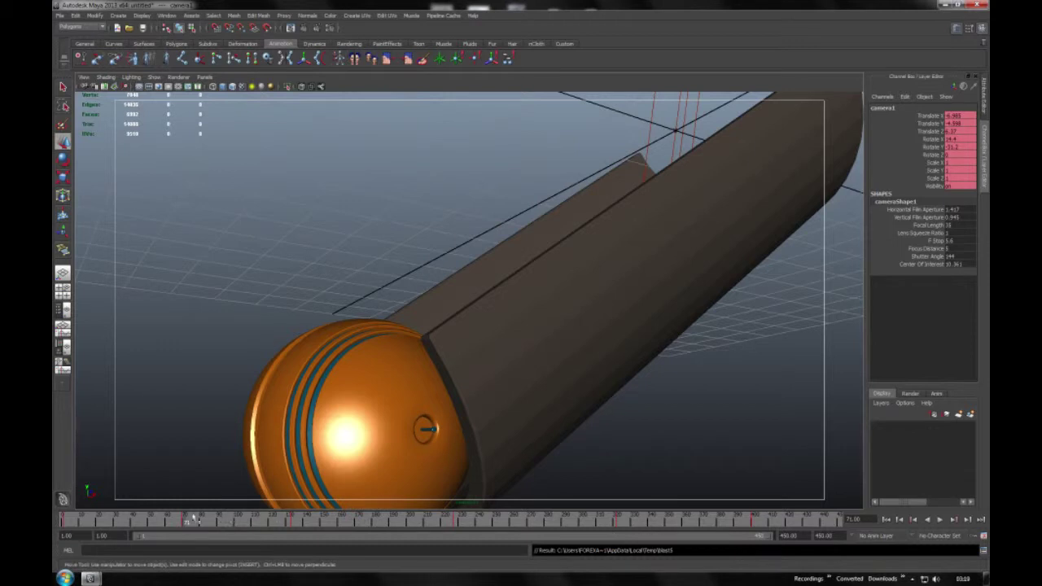
# Rewind and replay the ball rolling into the tubes, briefly toggling the four-view layout
pyautogui.moveTo(187, 525); pyautogui.dragTo(63, 525)
pyautogui.hotkey('alt', 'v')
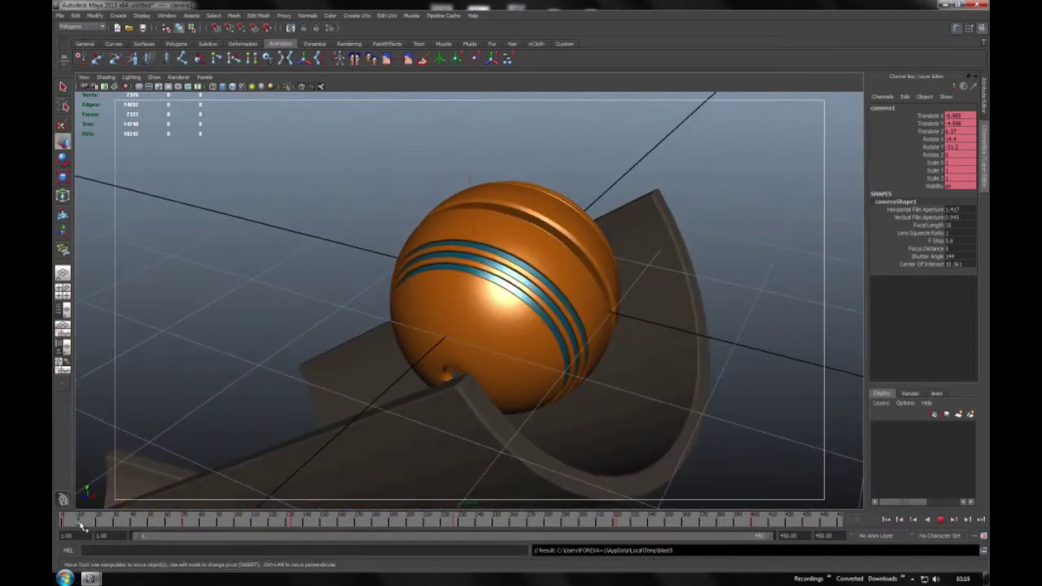
pyautogui.hotkey('alt', 'v')
pyautogui.press('space')
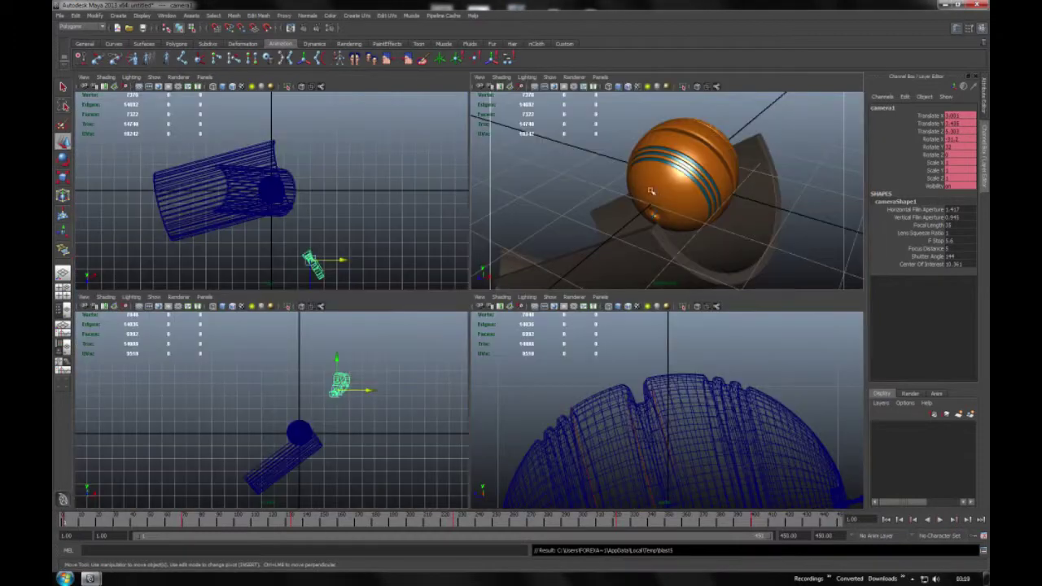
pyautogui.scroll(-5, 705, 204)
pyautogui.press('space')
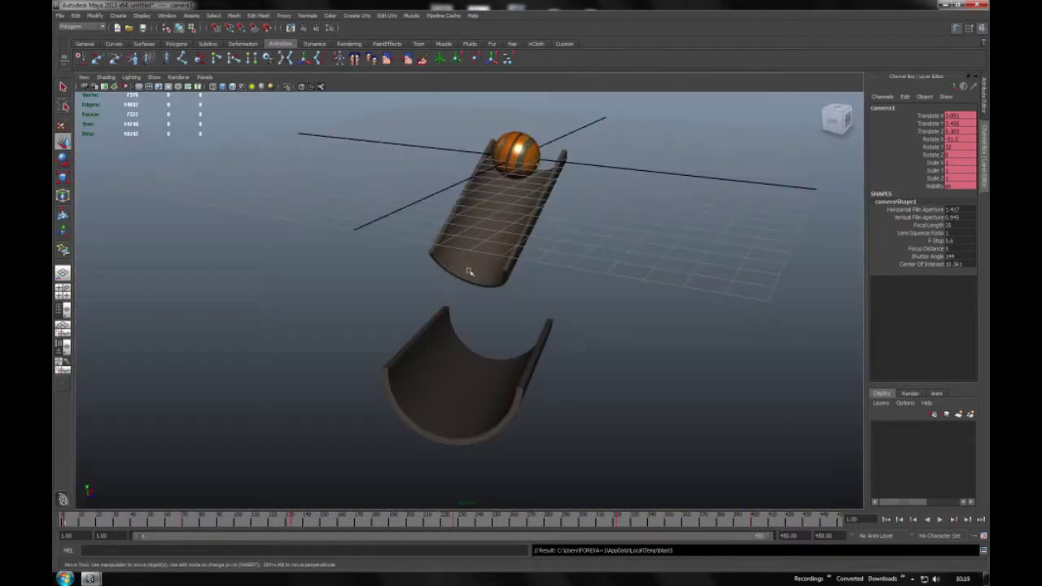
pyautogui.scroll(8, 691, 258)
pyautogui.scroll(-5, 281, 380)
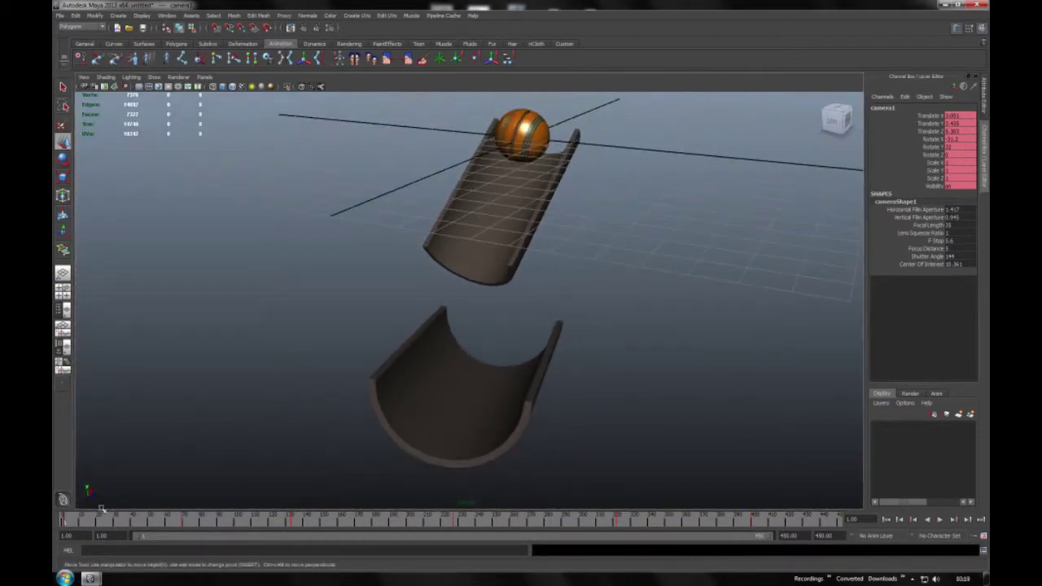
pyautogui.hotkey('alt', 'v')
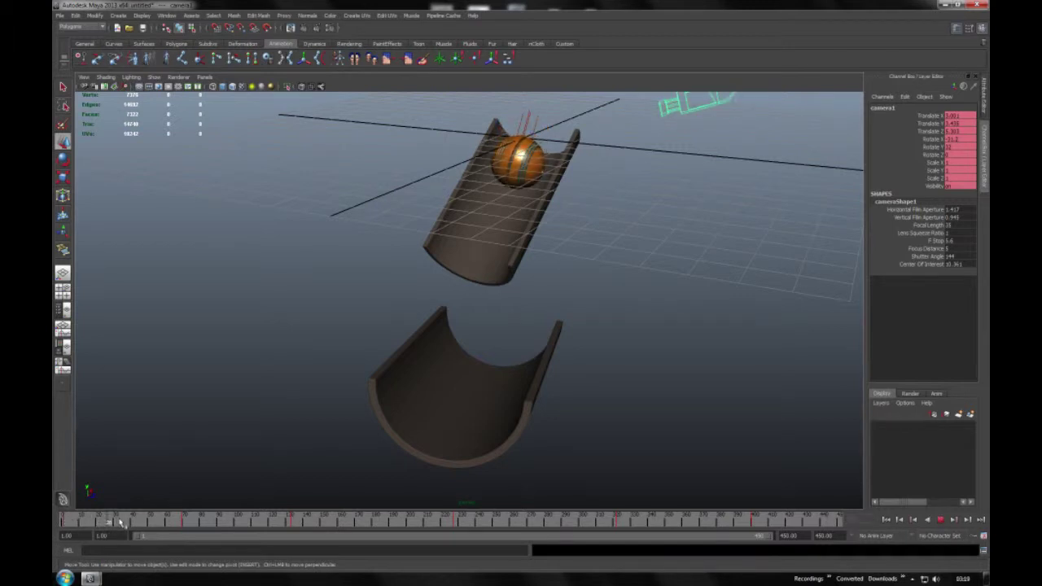
pyautogui.click(199, 521)
# Orbit and zoom camera1 into a tight close-up of the striped orange ball
pyautogui.moveTo(344, 312)
pyautogui.keyDown('alt'); pyautogui.mouseDown()
pyautogui.moveTo(530, 326)
pyautogui.moveTo(481, 293)
pyautogui.moveTo(509, 286)
pyautogui.mouseUp(); pyautogui.keyUp('alt')
pyautogui.scroll(3, 530, 326)
pyautogui.scroll(3, 530, 324)
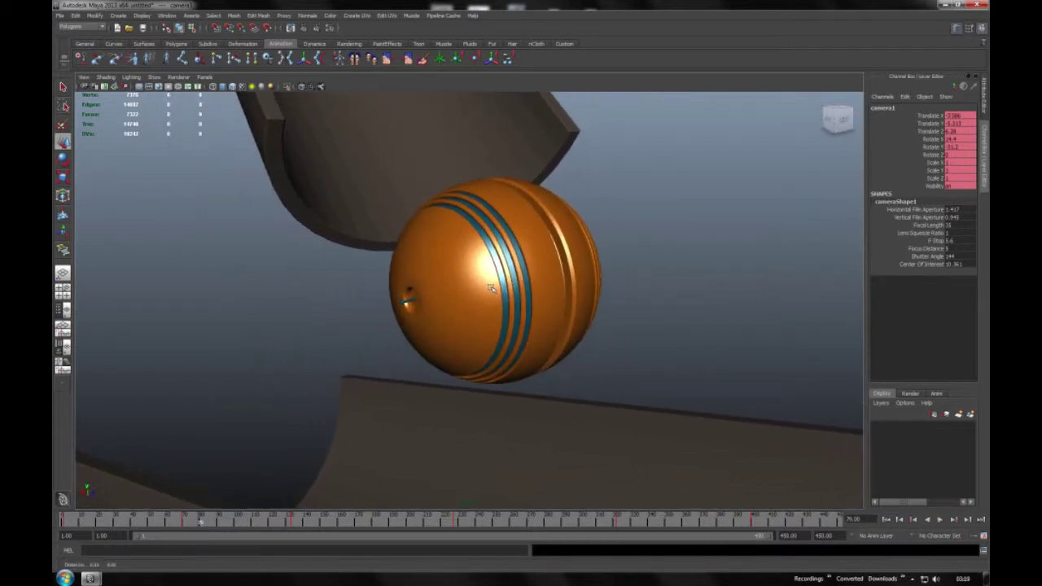
pyautogui.scroll(2, 509, 286)
pyautogui.keyDown('alt'); pyautogui.moveTo(338, 147); pyautogui.dragTo(442, 121); pyautogui.keyUp('alt')
pyautogui.scroll(2, 452, 122)
pyautogui.scroll(3, 452, 130)
pyautogui.moveTo(500, 128)
pyautogui.keyDown('alt'); pyautogui.mouseDown()
pyautogui.moveTo(570, 160)
pyautogui.moveTo(611, 154)
pyautogui.moveTo(557, 157)
pyautogui.mouseUp(); pyautogui.keyUp('alt')
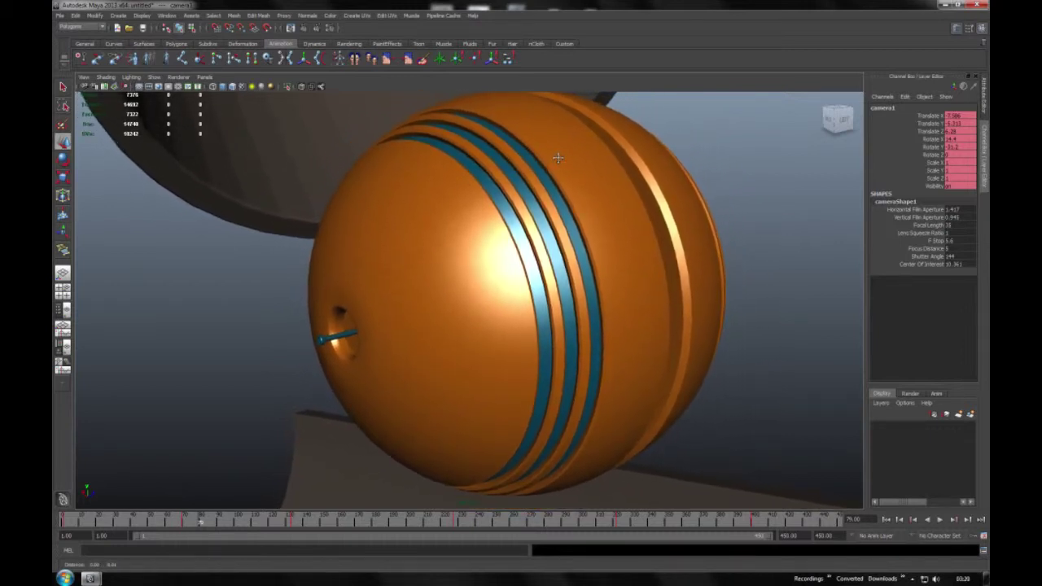
# Render camera1's close-up of the striped ball in mental ray
pyautogui.click(303, 28)
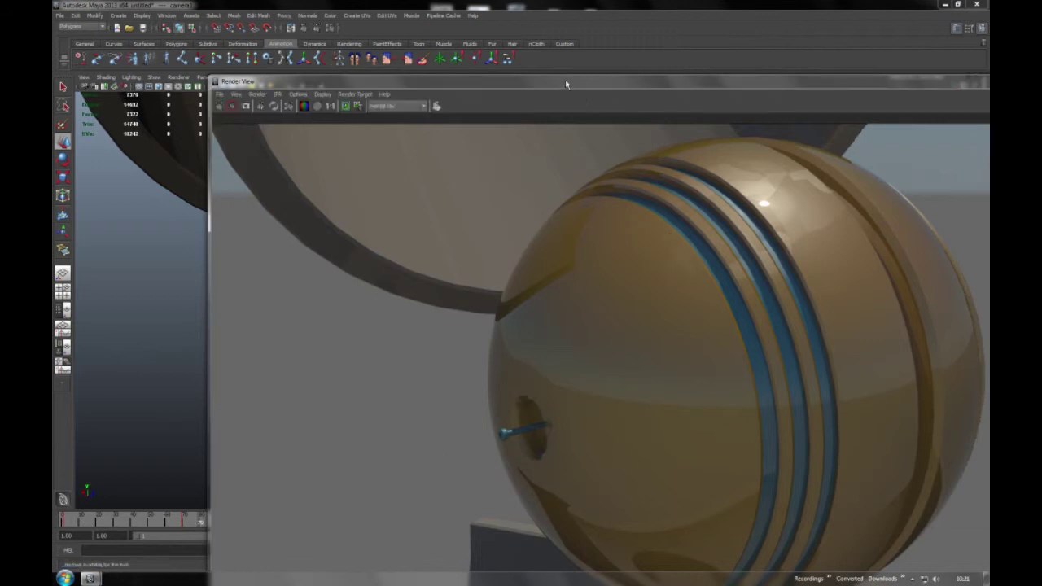
# Move the Render View up, check its View and context menus, maximise it, then close it
pyautogui.moveTo(569, 85); pyautogui.dragTo(432, 6)
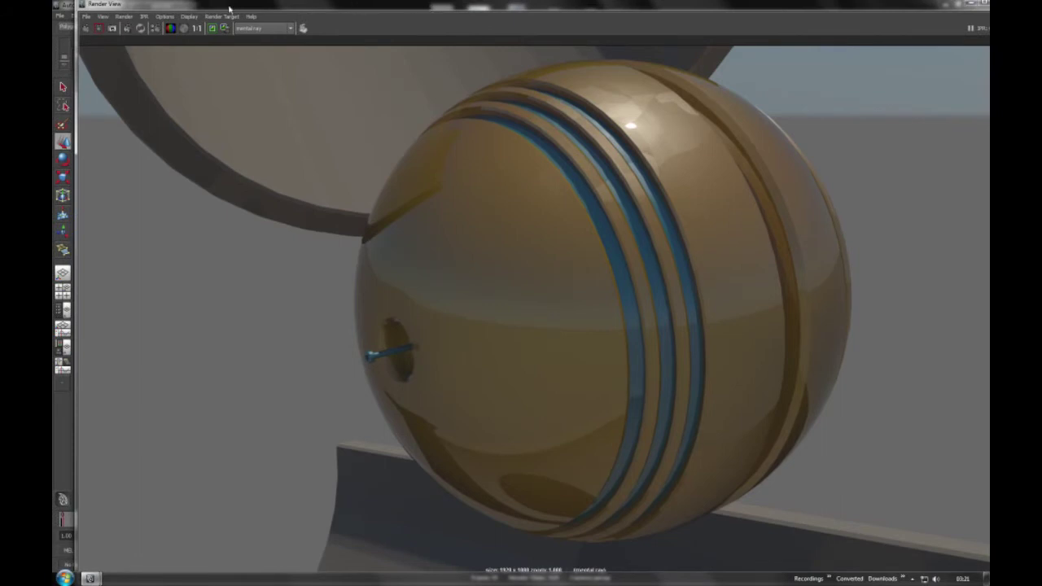
pyautogui.click(99, 17)
pyautogui.click(99, 17)
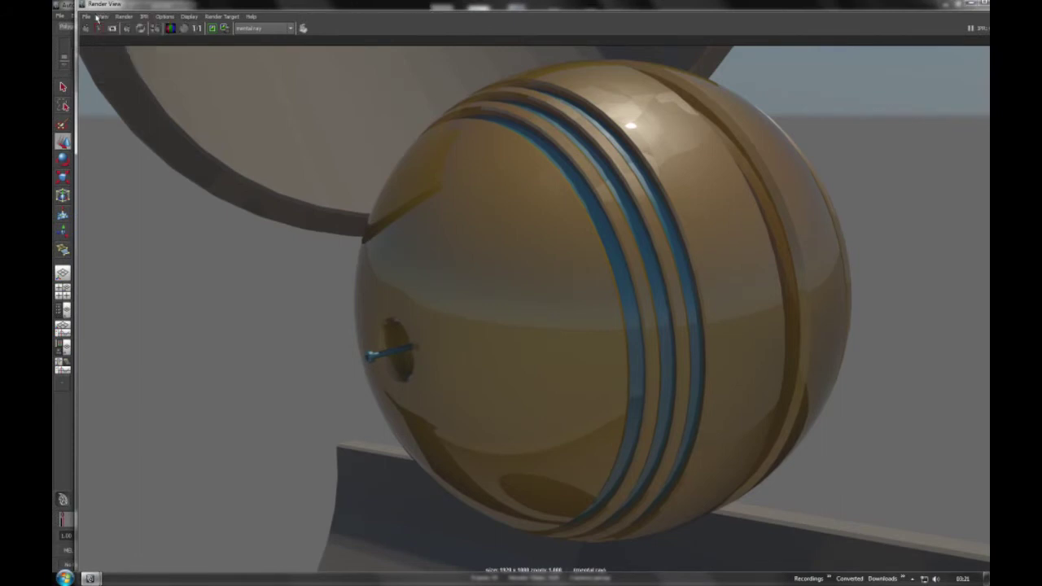
pyautogui.rightClick(571, 189)
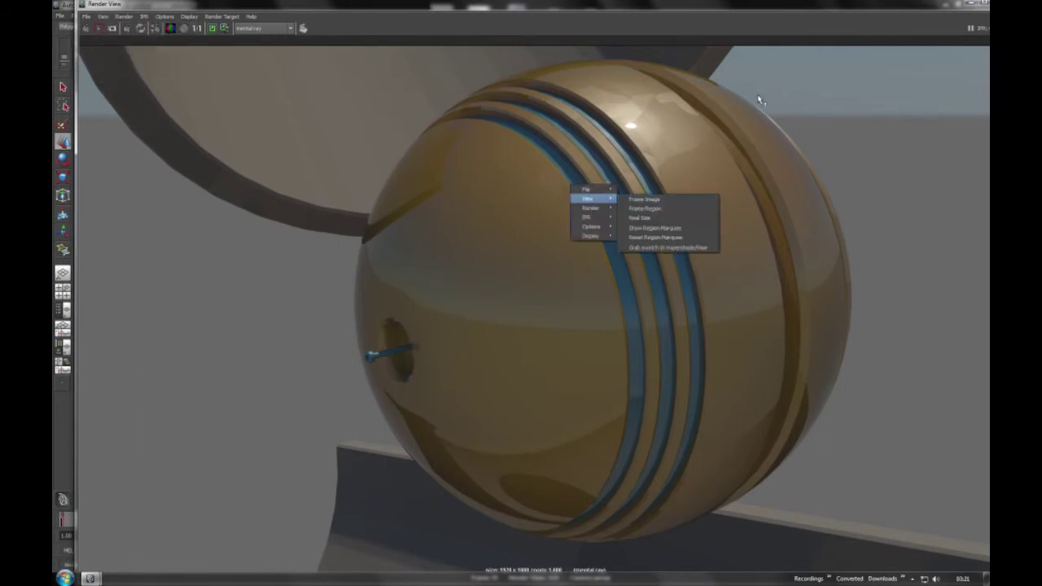
pyautogui.click(664, 8)
pyautogui.doubleClick(289, 7)
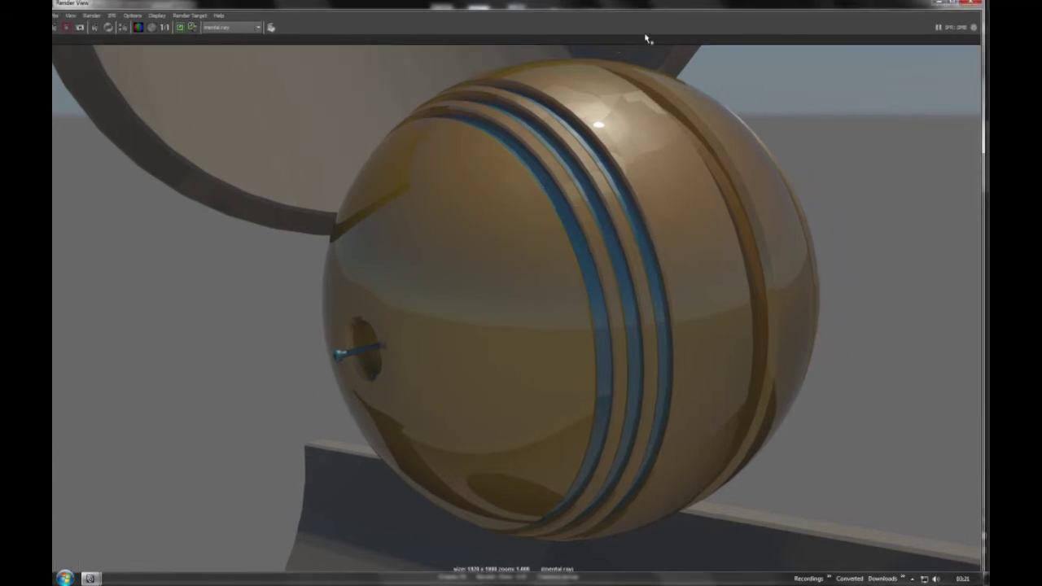
pyautogui.click(941, 4)
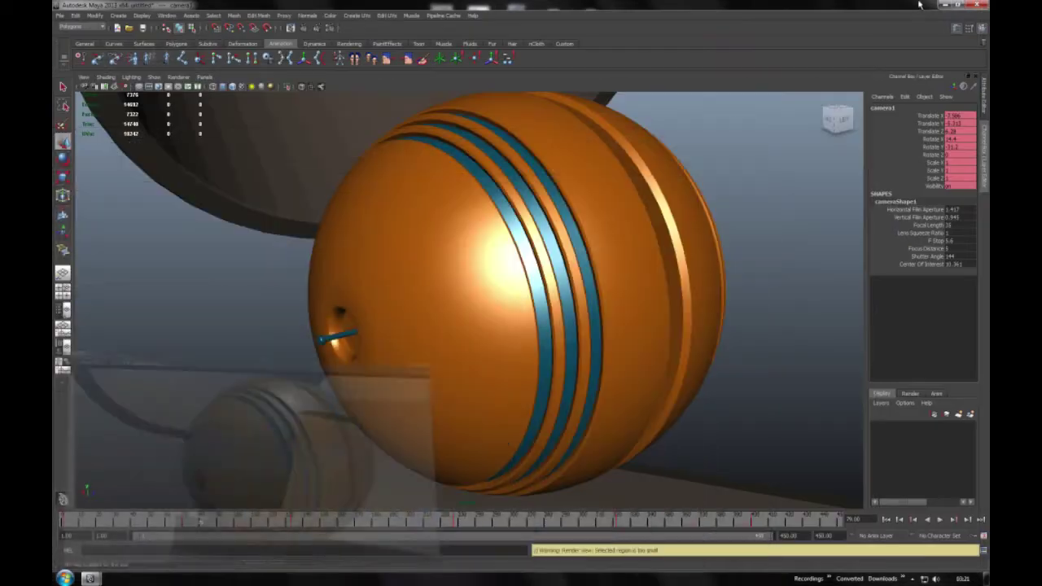
# Save the scene as ballroll.mb in the default project's scenes folder
pyautogui.click(142, 30)
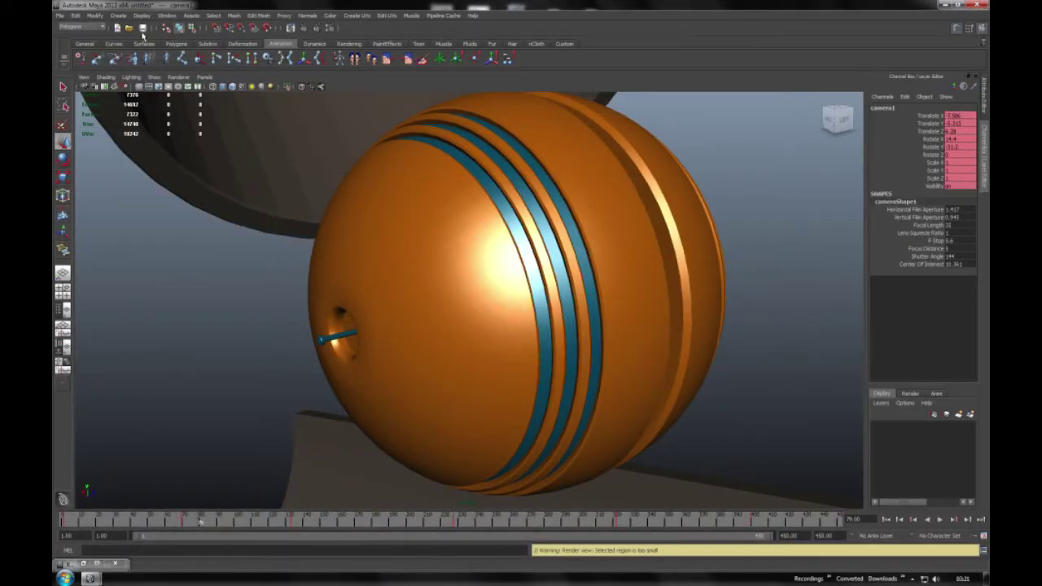
pyautogui.write('ballroll')
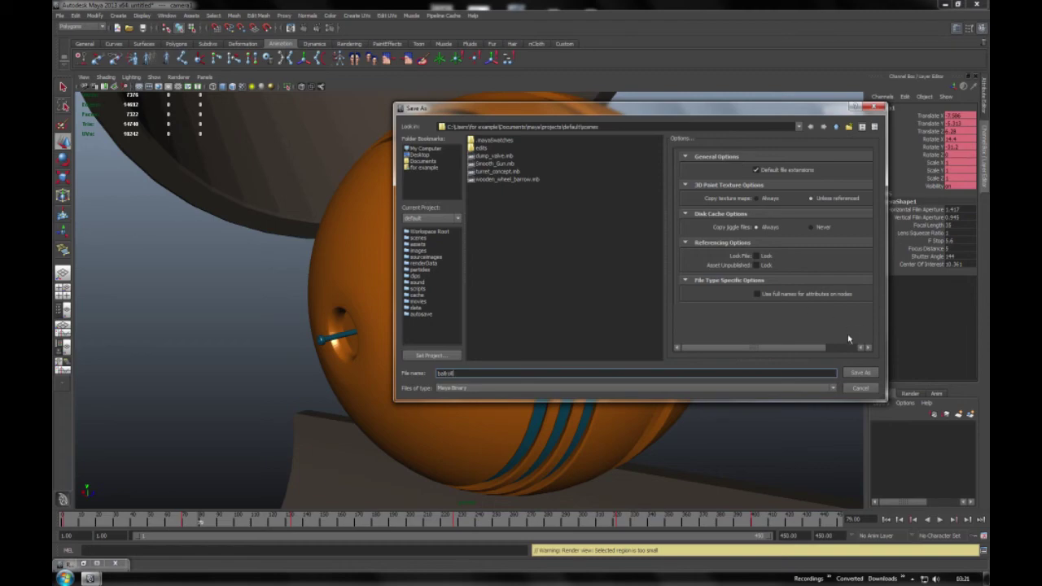
pyautogui.click(861, 374)
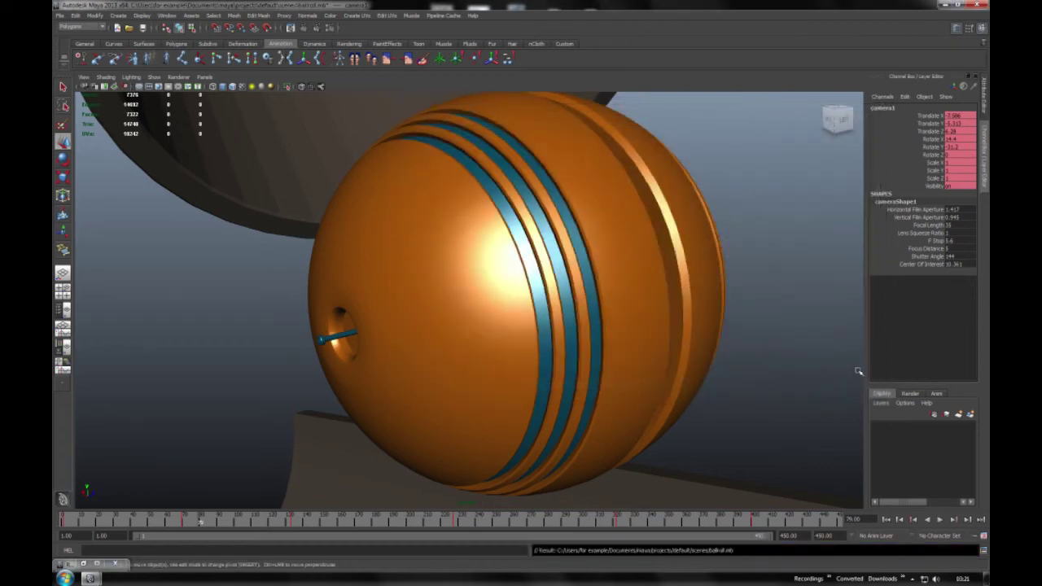